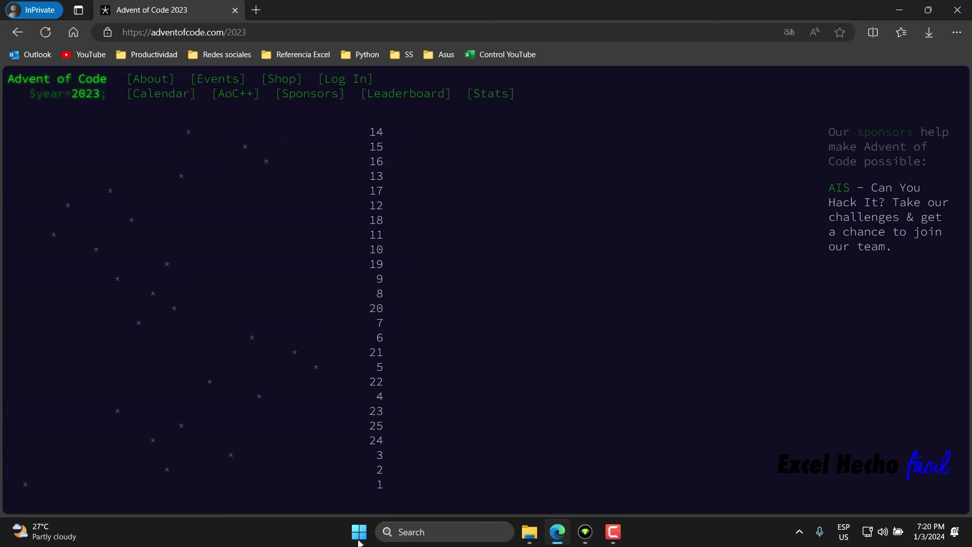
Open the Advent of Code login page from the Log In link in the site header.
click(358, 83)
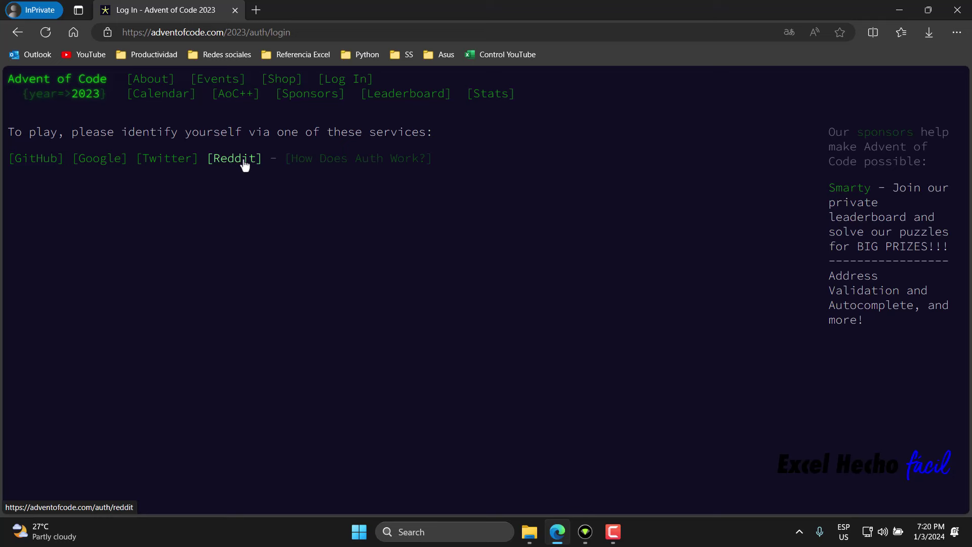
Sign in to Advent of Code with a Google account.
click(118, 164)
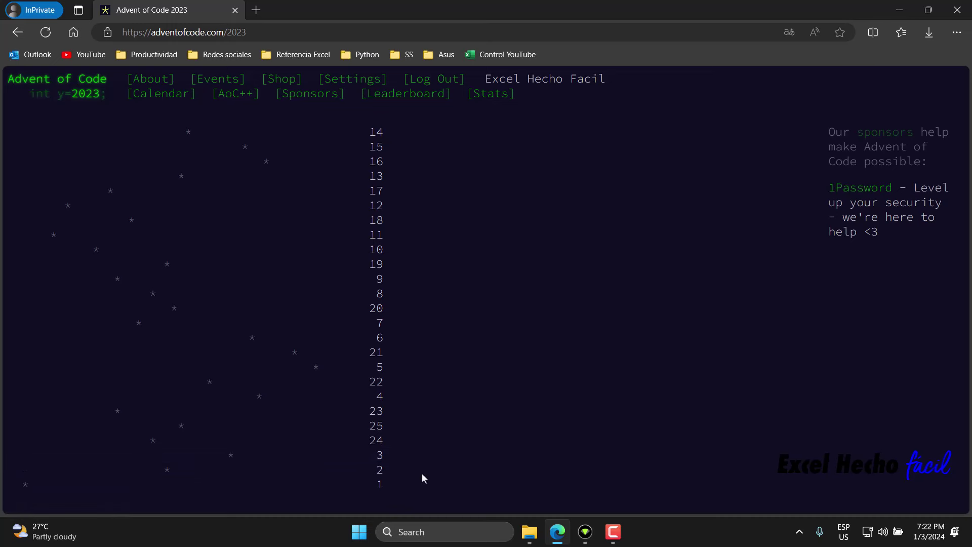
Open Day 1: Trebuchet?! from the calendar and have Edge translate it into Spanish.
click(381, 490)
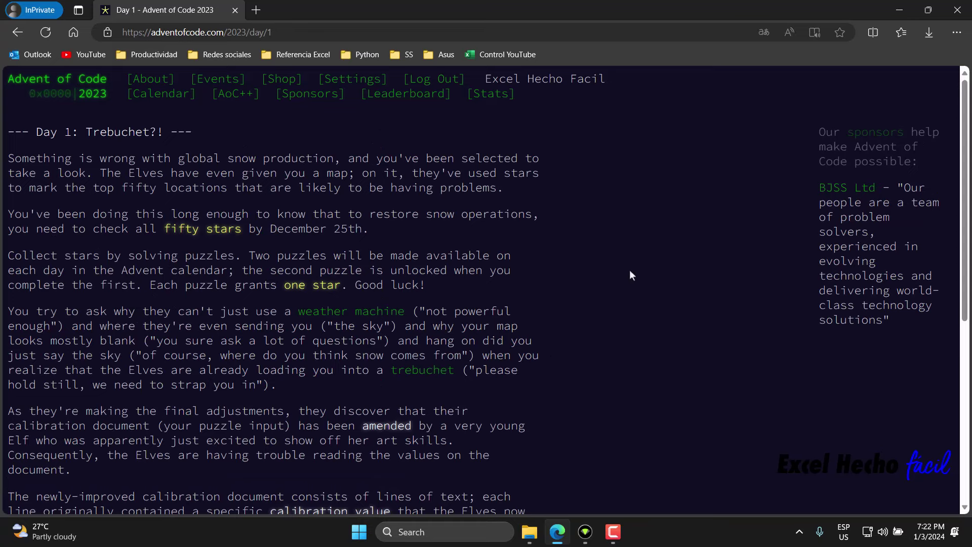
scroll(630, 269, down, 3)
scroll(630, 269, down, 3)
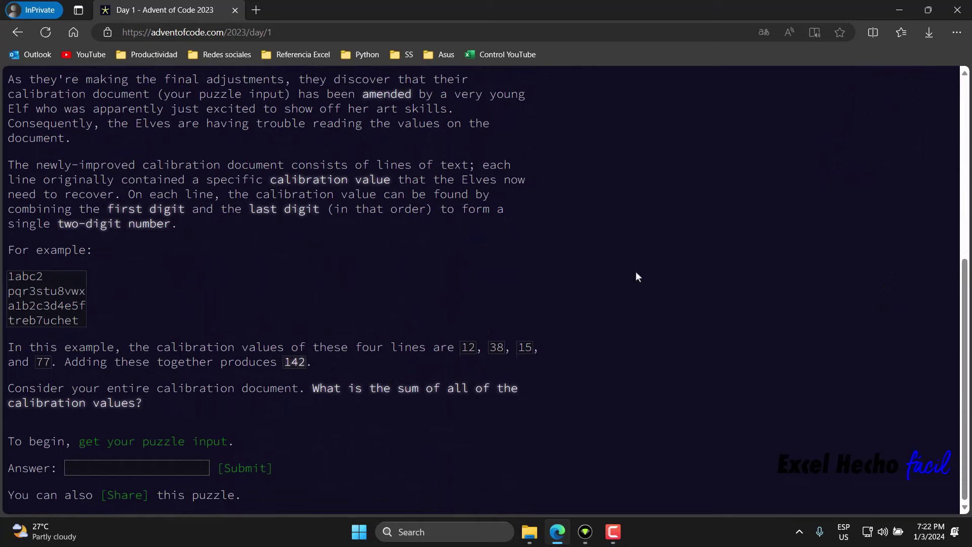
scroll(636, 272, up, 6)
click(763, 34)
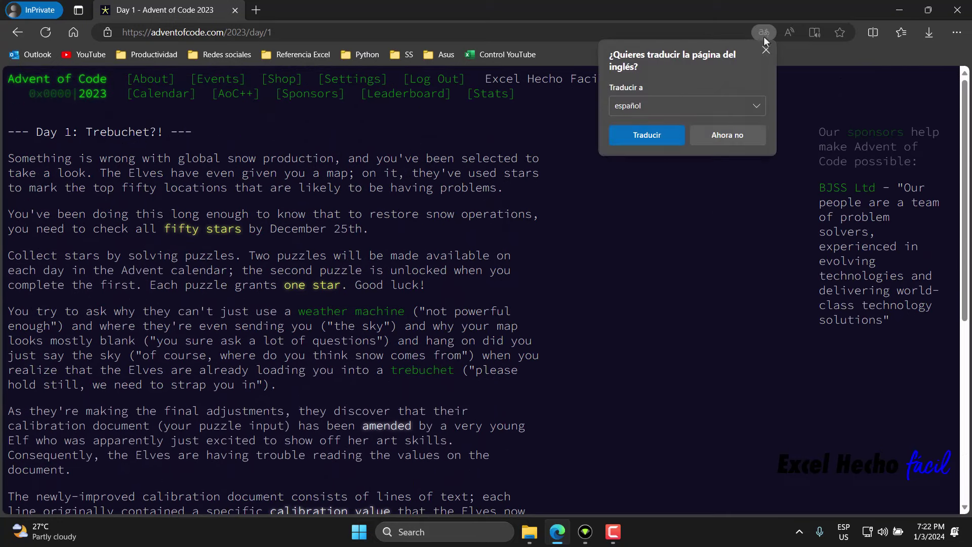
click(667, 133)
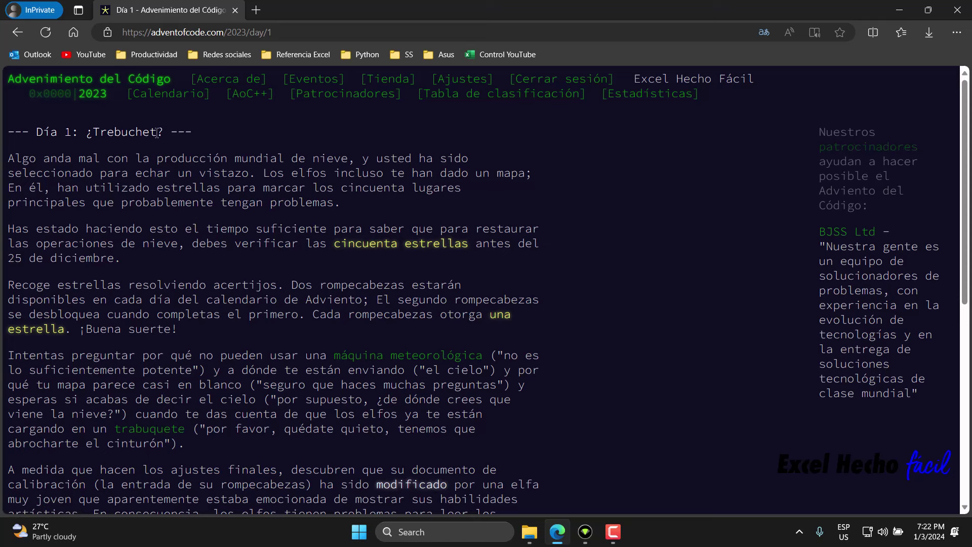
scroll(137, 208, down, 3)
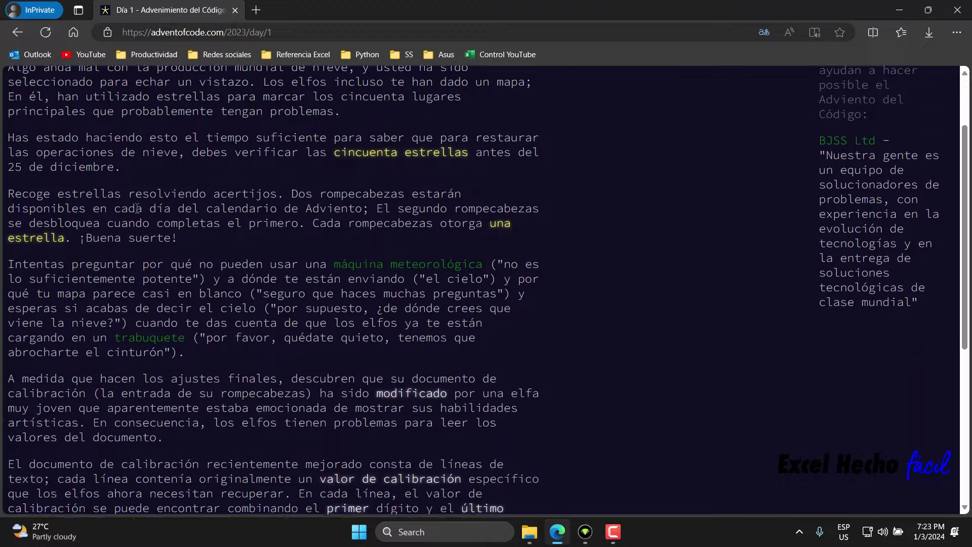
scroll(137, 208, down, 4)
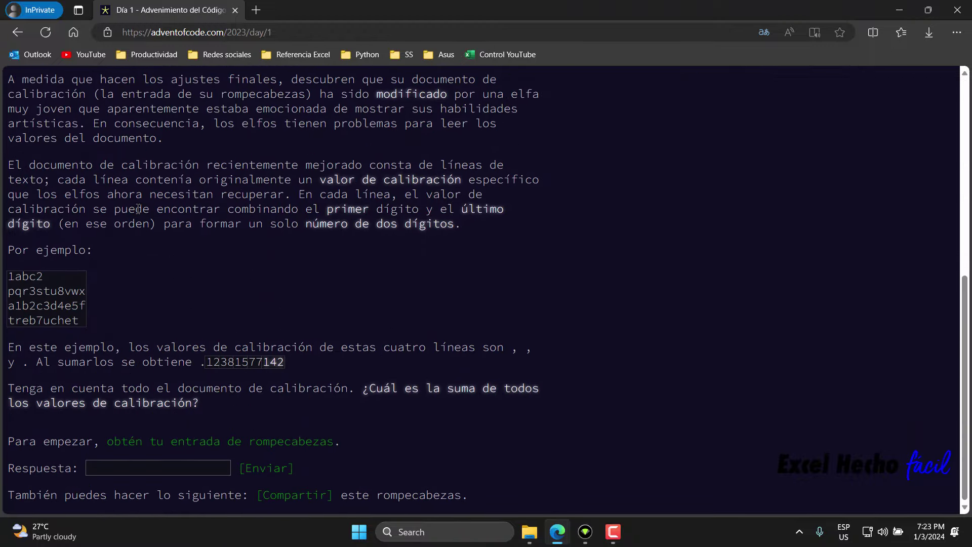
scroll(138, 209, up, 1)
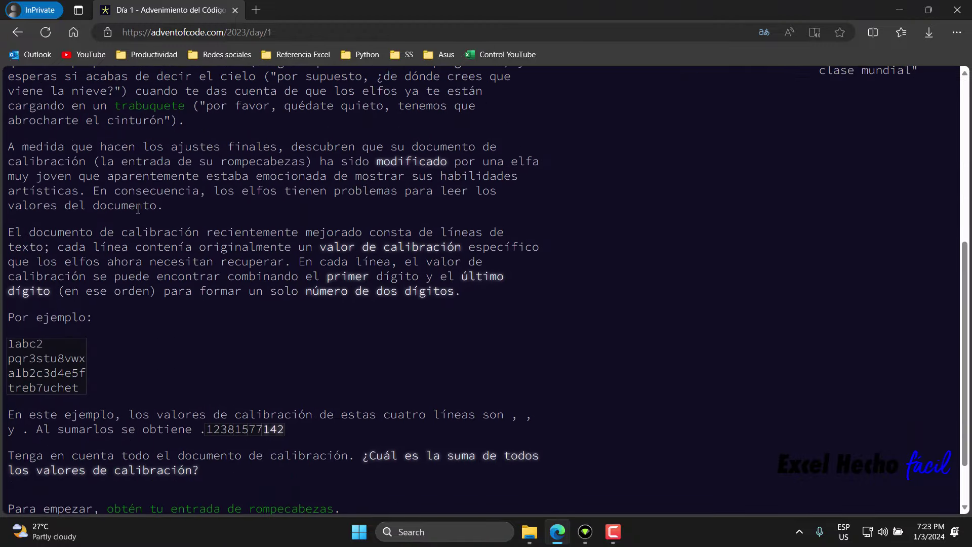
scroll(138, 209, up, 2)
scroll(138, 209, up, 2)
scroll(137, 209, up, 1)
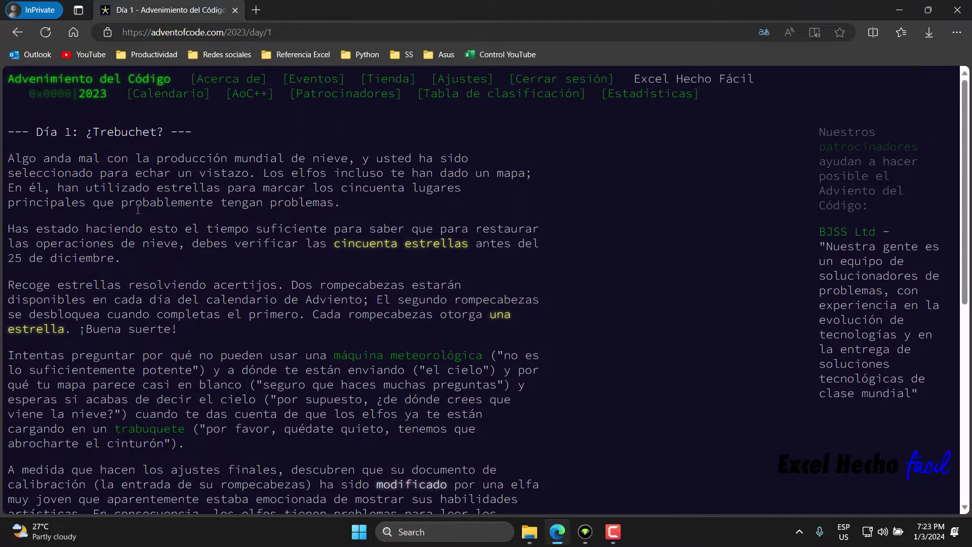
scroll(138, 208, down, 2)
scroll(138, 209, down, 4)
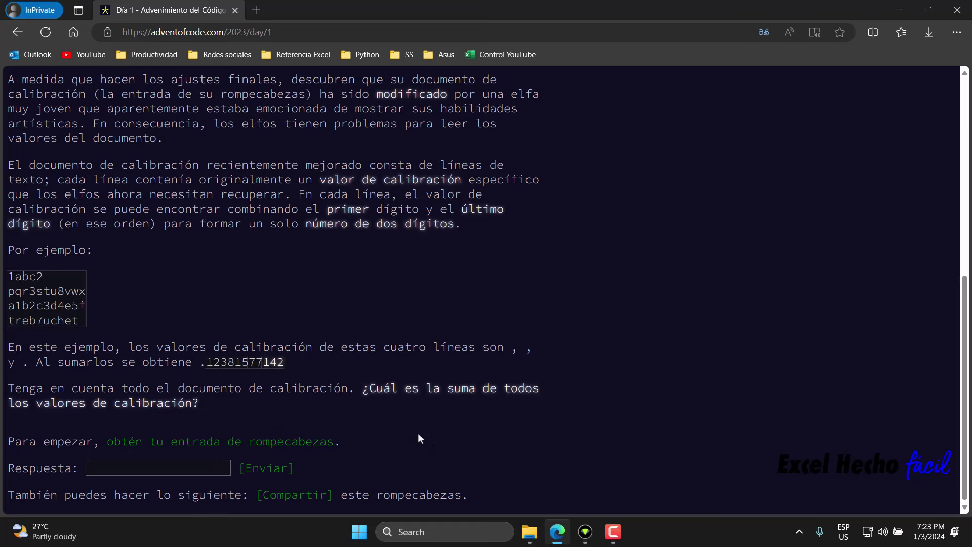
scroll(418, 434, up, 1)
scroll(418, 435, up, 5)
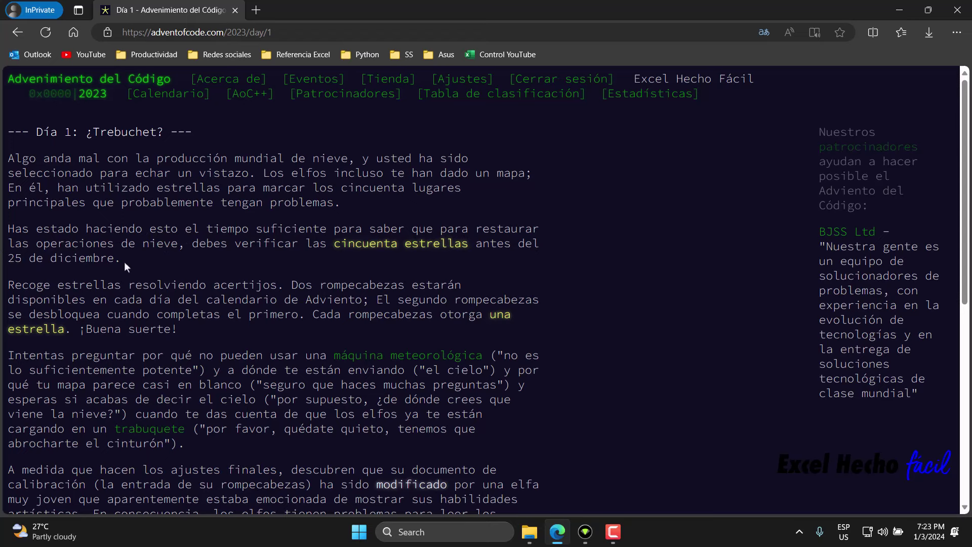
Scroll the Spanish Day 1 page down to the example lines and the Respuesta answer box.
scroll(123, 262, down, 2)
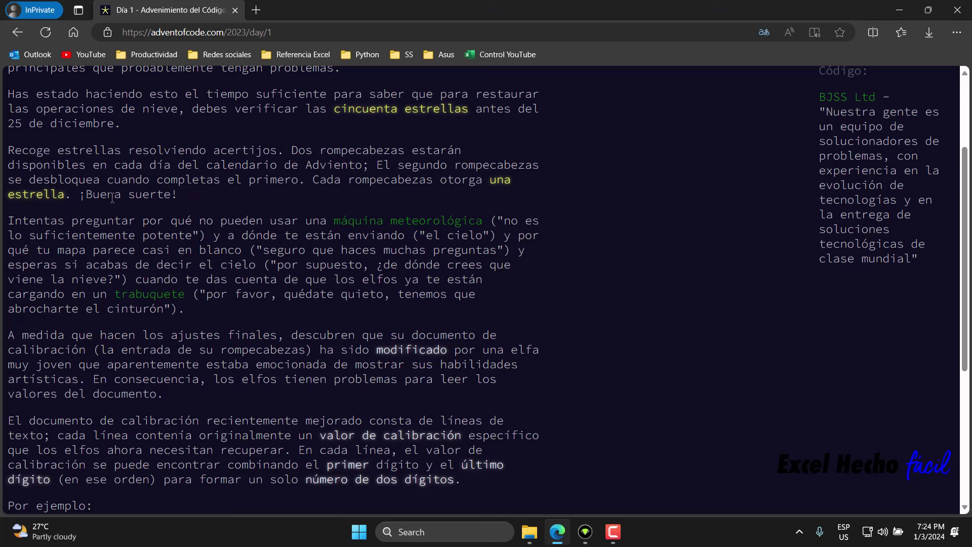
scroll(253, 202, down, 1)
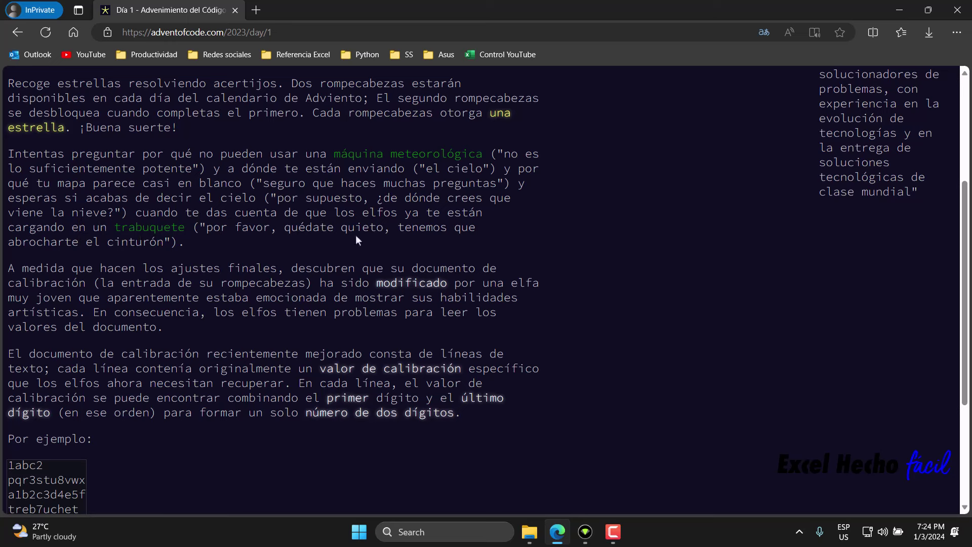
triple_click(186, 242)
click(187, 249)
scroll(256, 250, down, 3)
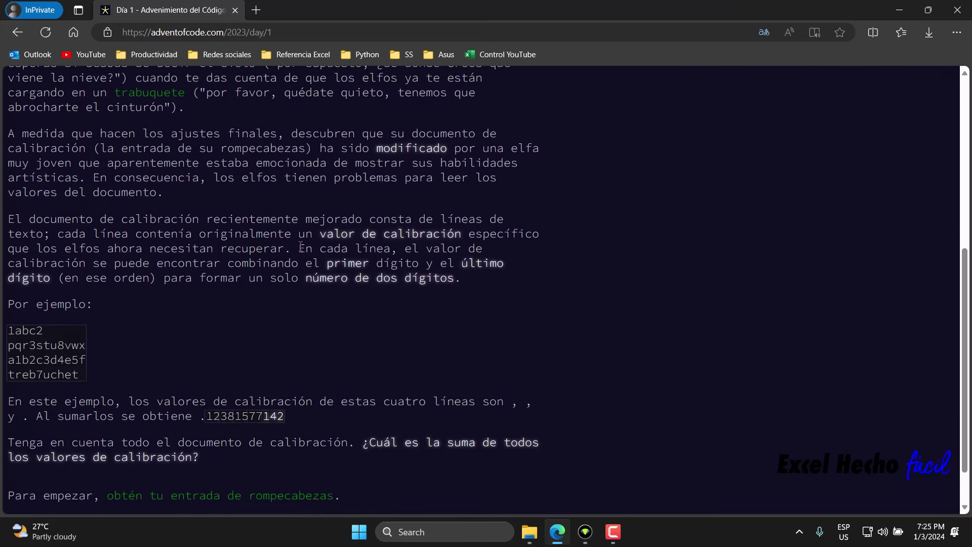
drag(967, 289, 957, 321)
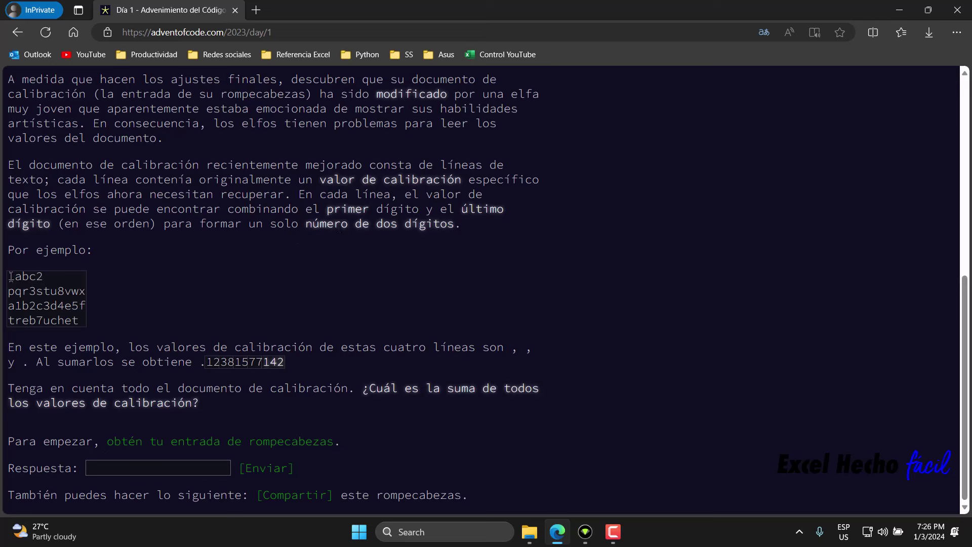
Highlight the example lines 1abc2, a1b2c3d4e5f and treb7uchet one after another.
mouse_move(9, 276)
mouse_down()
mouse_move(48, 275)
mouse_move(83, 292)
mouse_up()
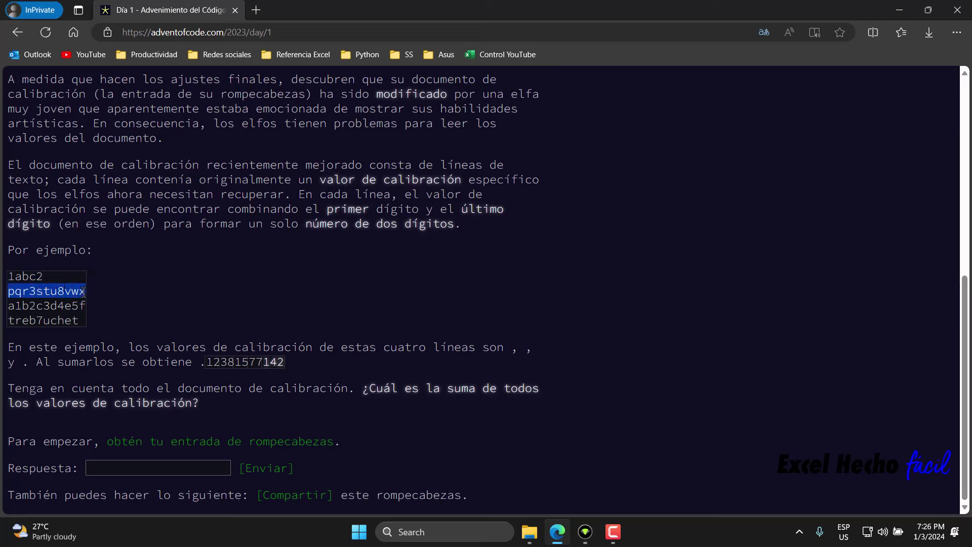
drag(11, 306, 85, 307)
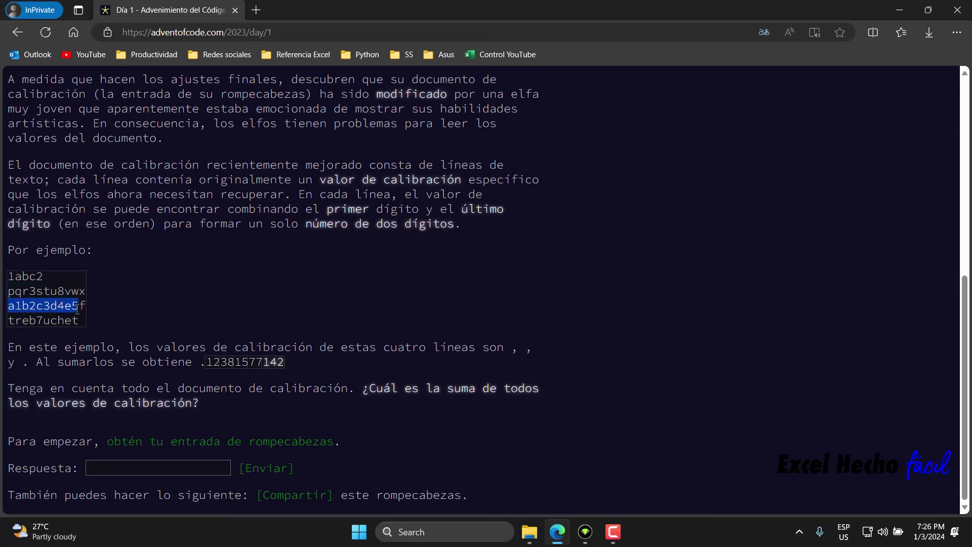
drag(9, 321, 79, 321)
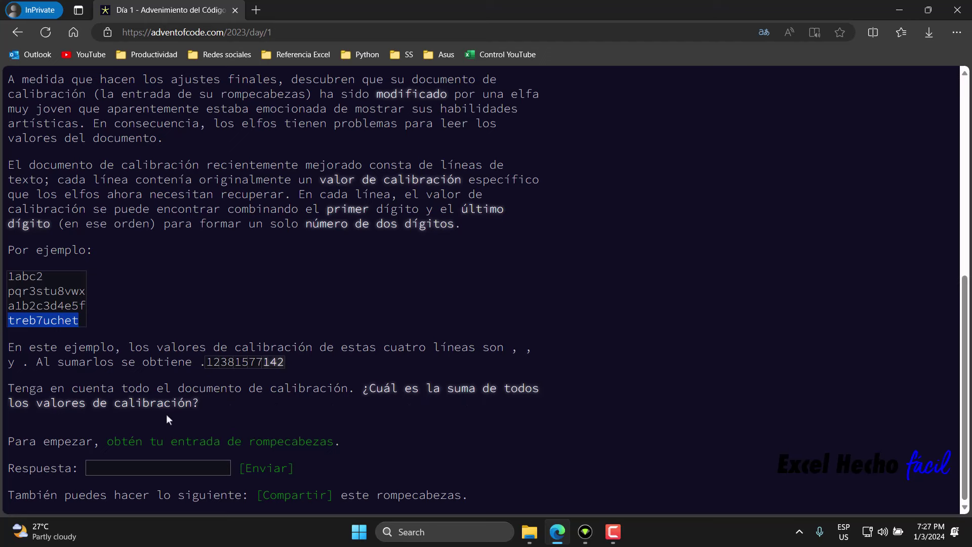
Show the page in original English and reopen Day 1 via the Productividad bookmark, scrolled to the example.
click(767, 30)
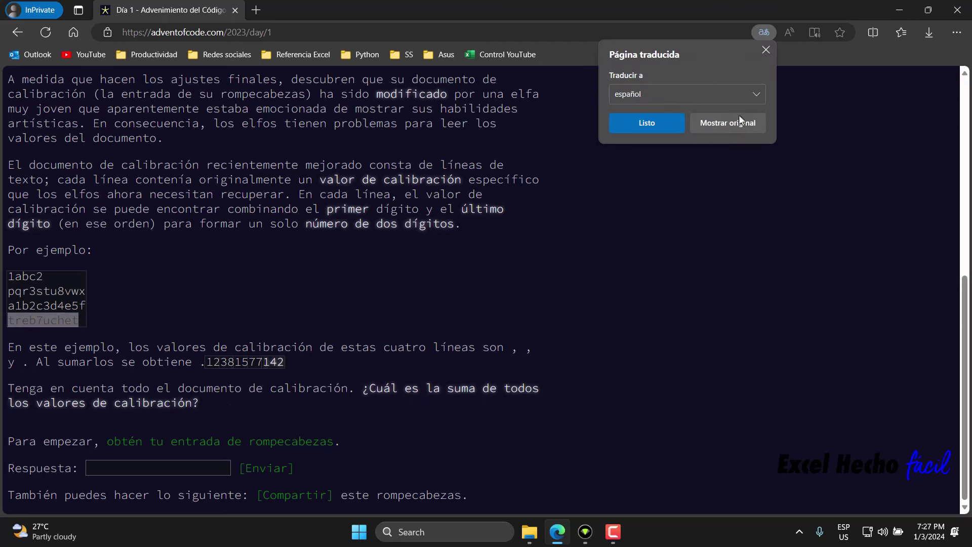
click(735, 127)
click(124, 56)
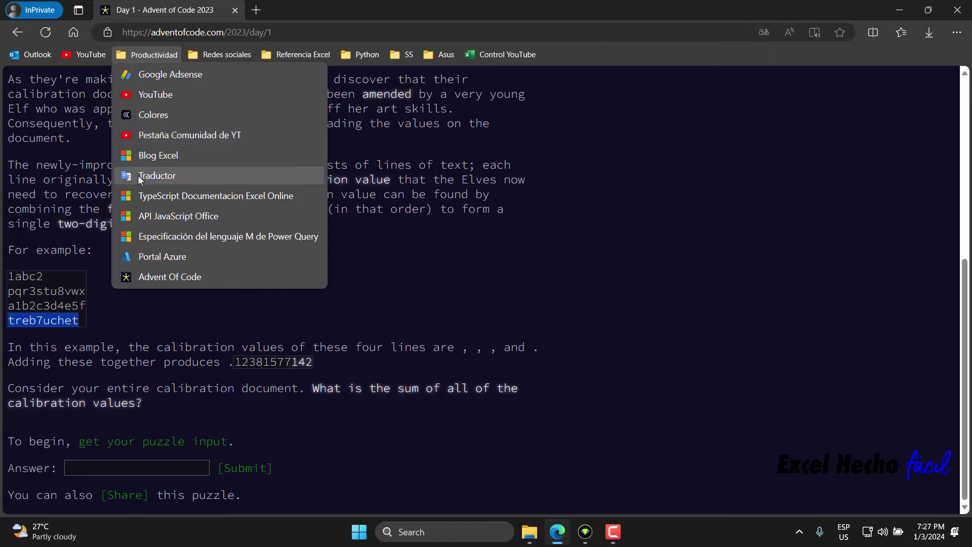
click(160, 278)
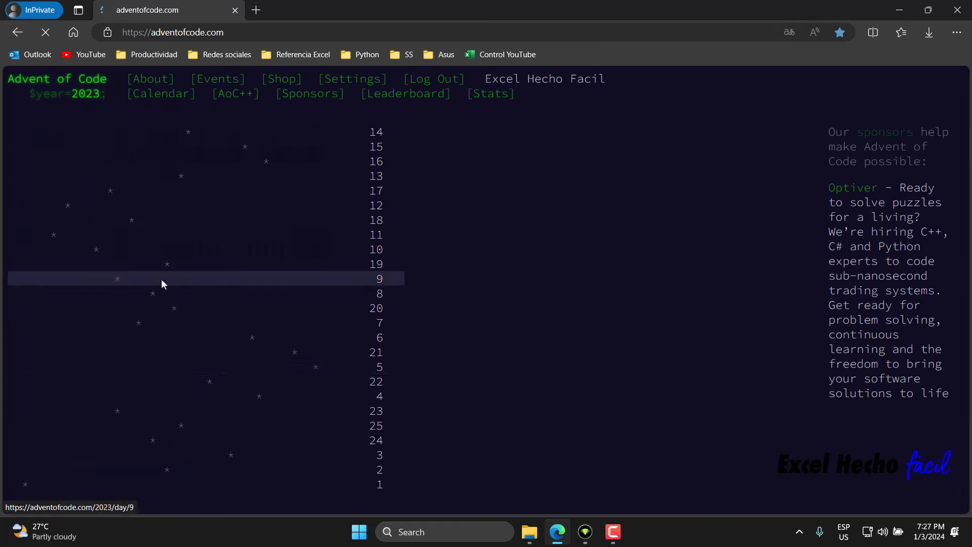
click(388, 484)
scroll(410, 398, down, 5)
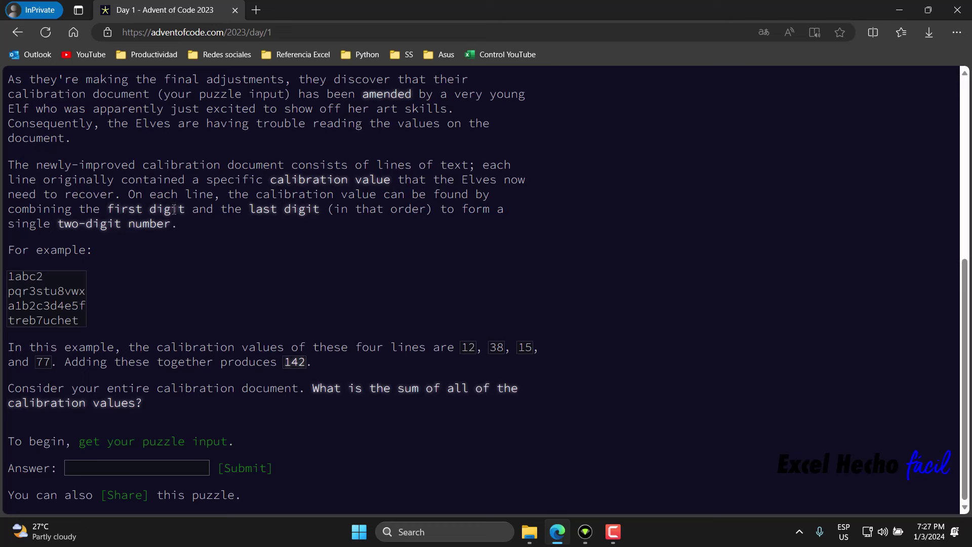
Highlight the phrases 'first digit' and 'last digit' in the calibration explanation.
drag(186, 210, 150, 210)
click(177, 221)
drag(319, 210, 285, 210)
click(197, 233)
Highlight the example lines 1abc2 and pqr3stu8vwx, and the 7 in treb7uchet.
drag(8, 277, 44, 278)
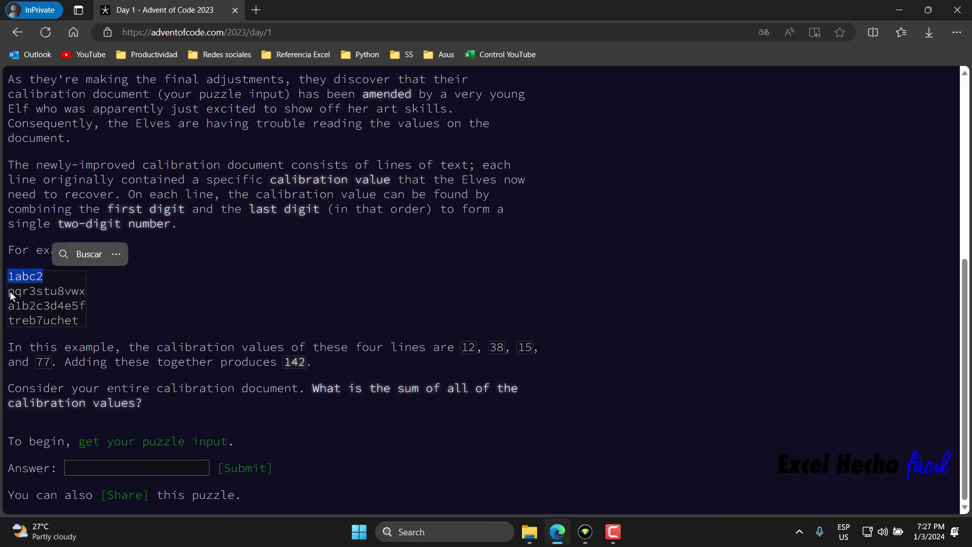
drag(8, 291, 43, 293)
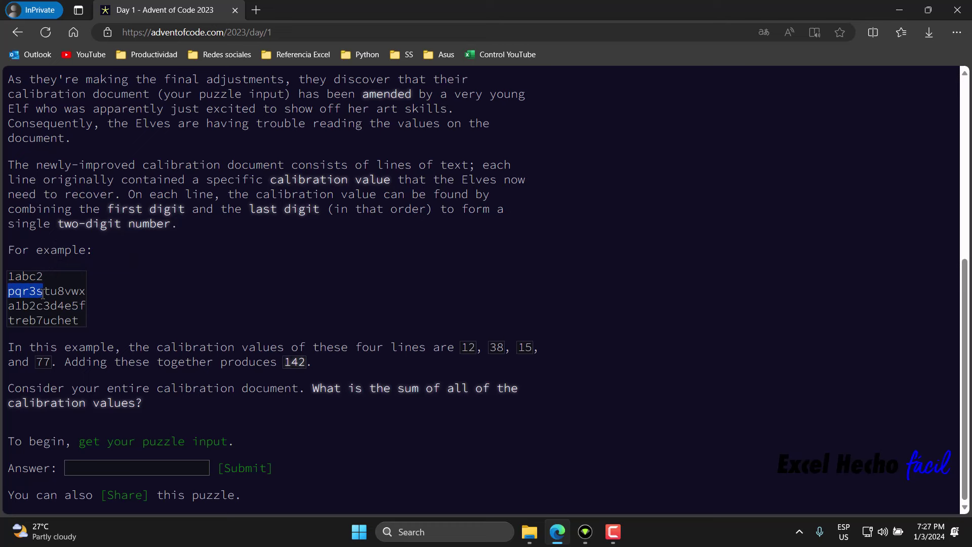
drag(43, 293, 84, 293)
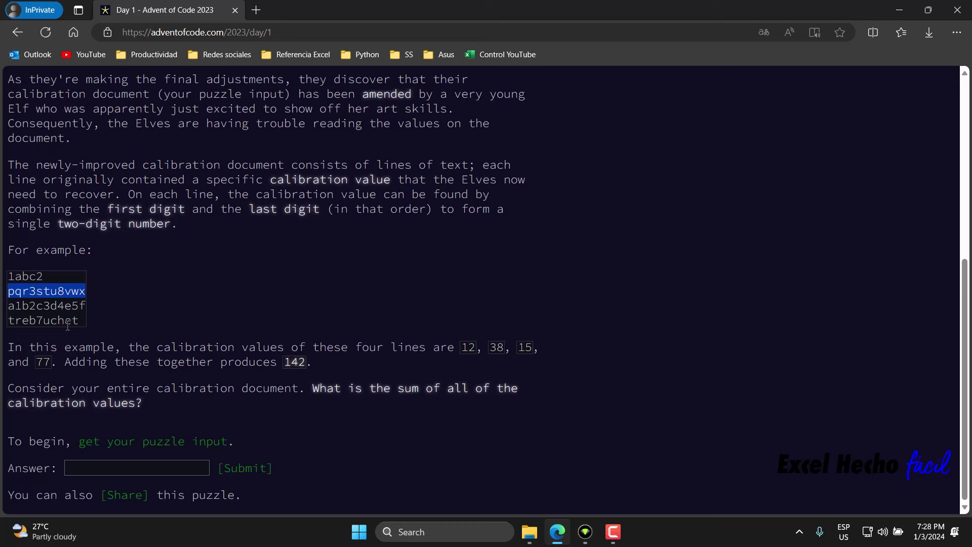
drag(36, 322, 44, 322)
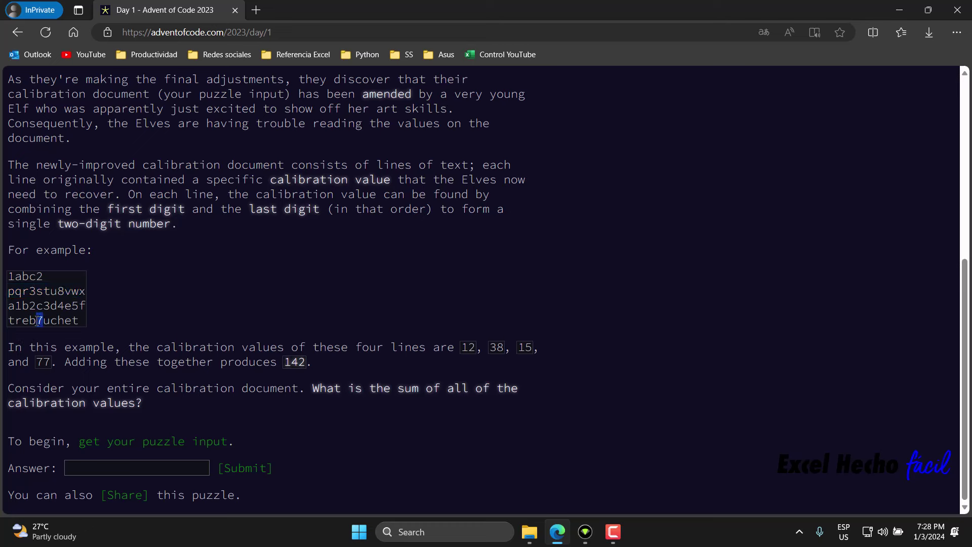
click(79, 325)
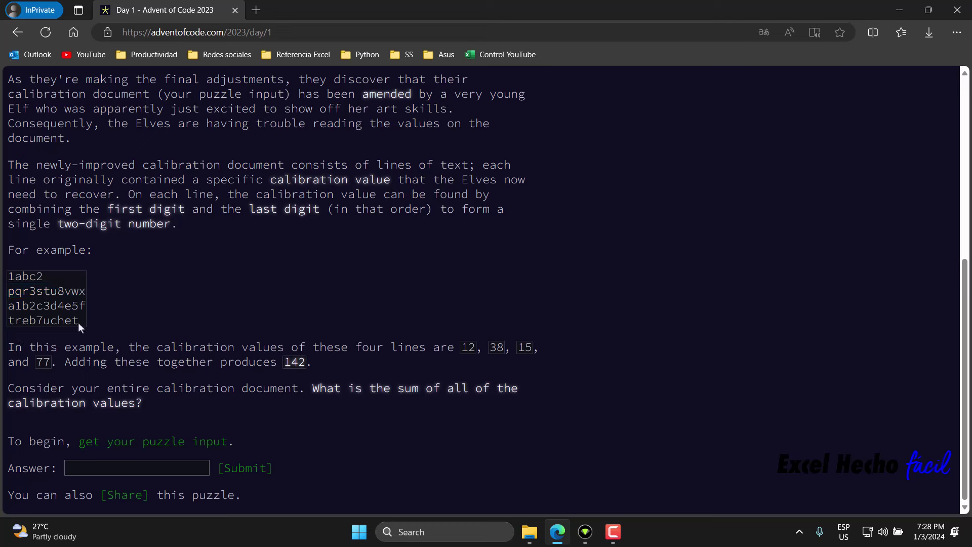
Highlight the calibration value 12, the first digit 1 of 1abc2 and 3 of pqr3stu8vwx.
double_click(469, 348)
mouse_move(15, 276)
mouse_down()
mouse_move(7, 278)
mouse_move(35, 277)
mouse_up()
mouse_move(471, 350)
mouse_down()
mouse_move(461, 349)
mouse_move(489, 347)
mouse_up()
click(499, 348)
drag(29, 293, 57, 292)
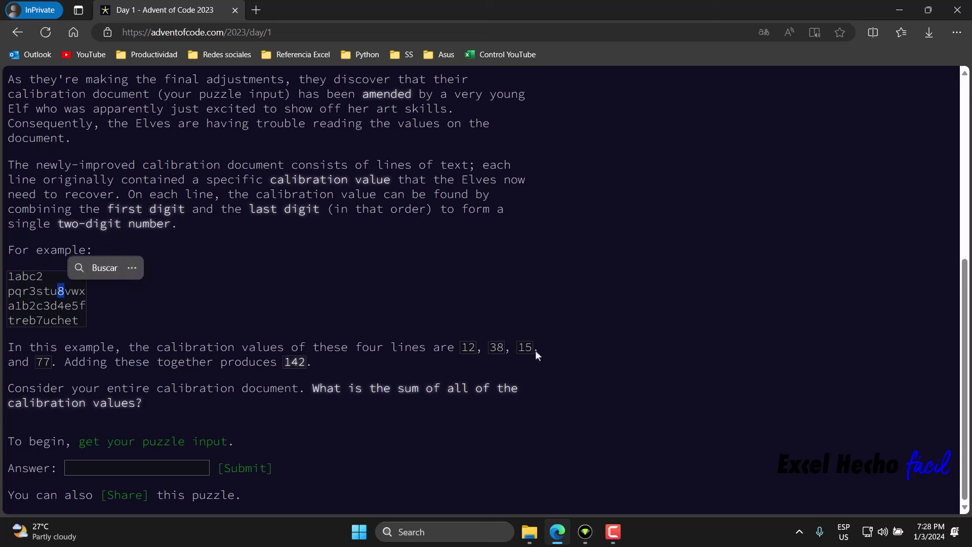
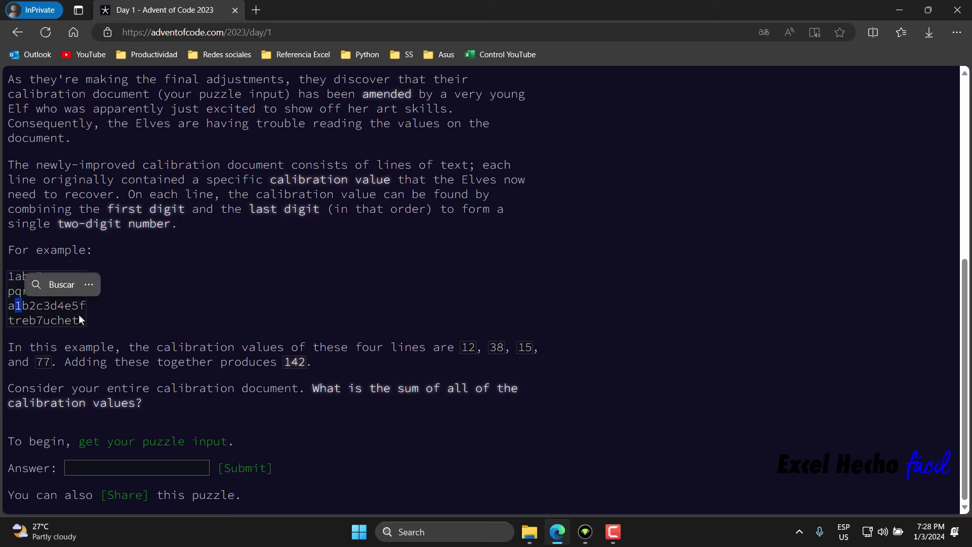
Highlight the example digits 5 and 7, the calibration value 77 and the total 142 on the puzzle page.
click(79, 307)
drag(79, 308, 71, 308)
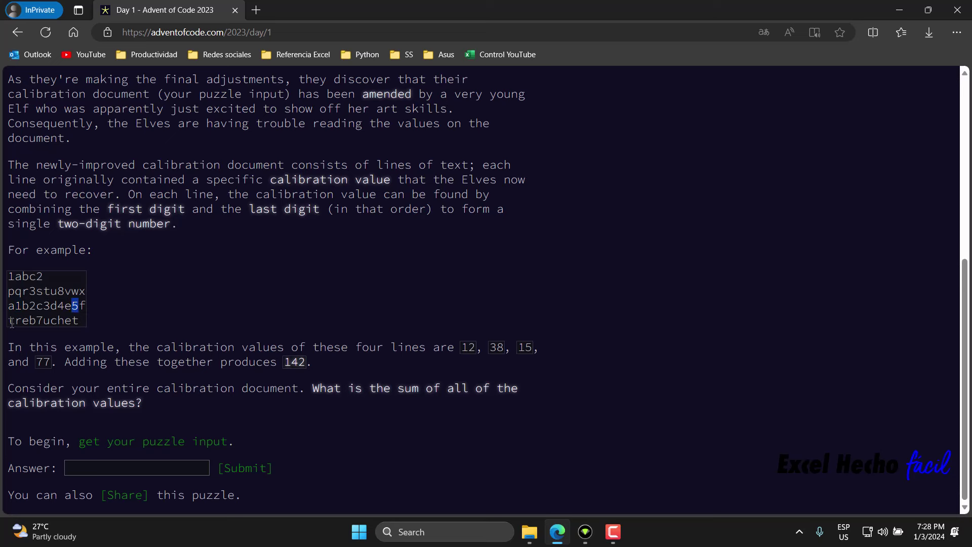
drag(43, 320, 37, 320)
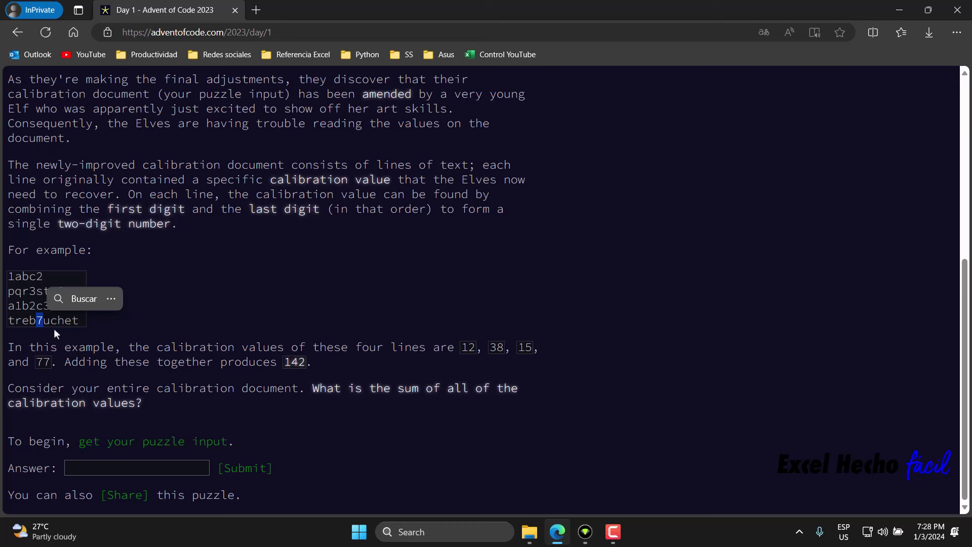
click(77, 320)
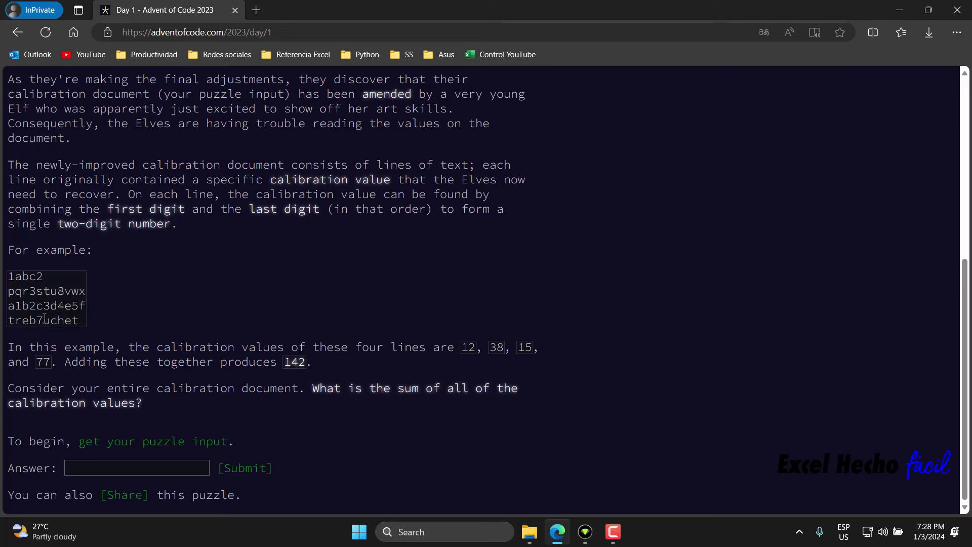
drag(43, 320, 38, 322)
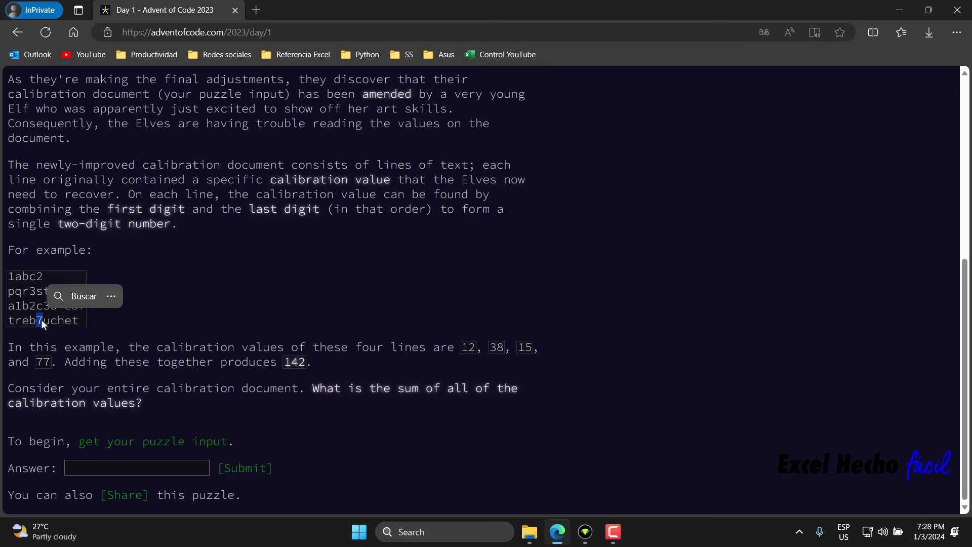
drag(51, 362, 36, 362)
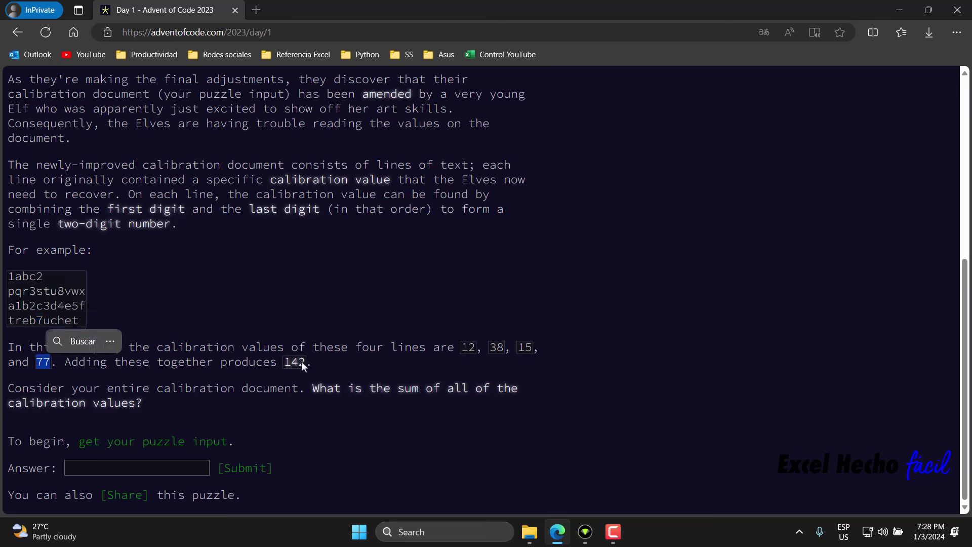
drag(306, 362, 283, 362)
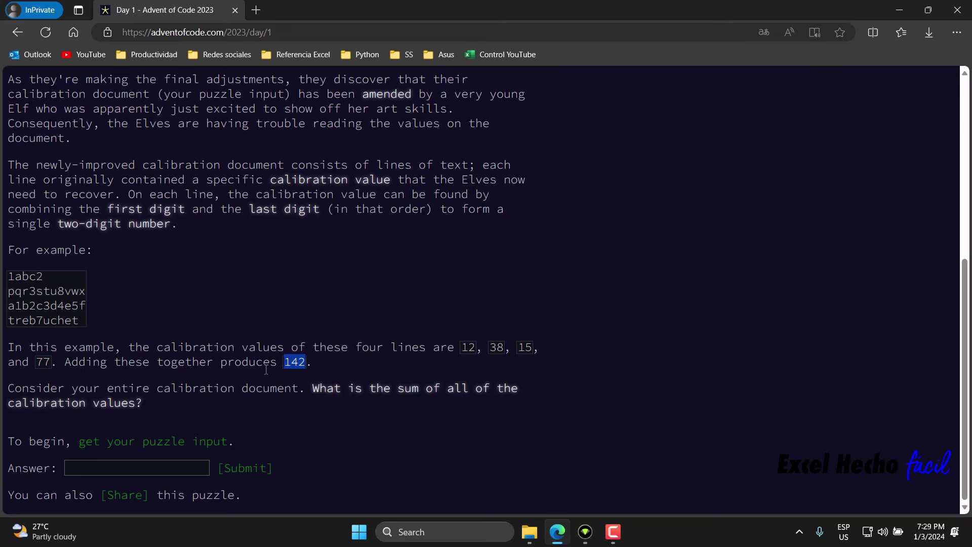
click(302, 363)
Add 12+38+15+77 in the Calculator to check the example total.
click(359, 532)
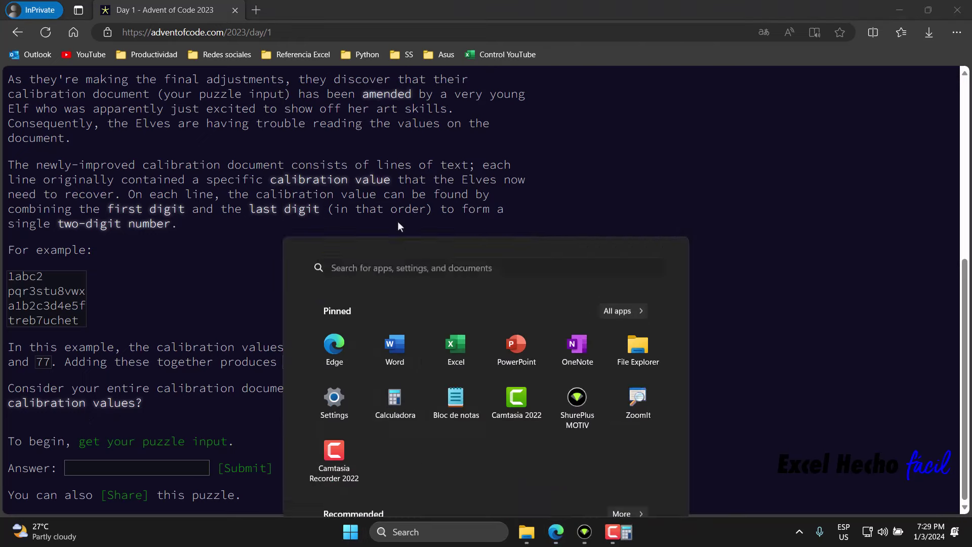
click(395, 400)
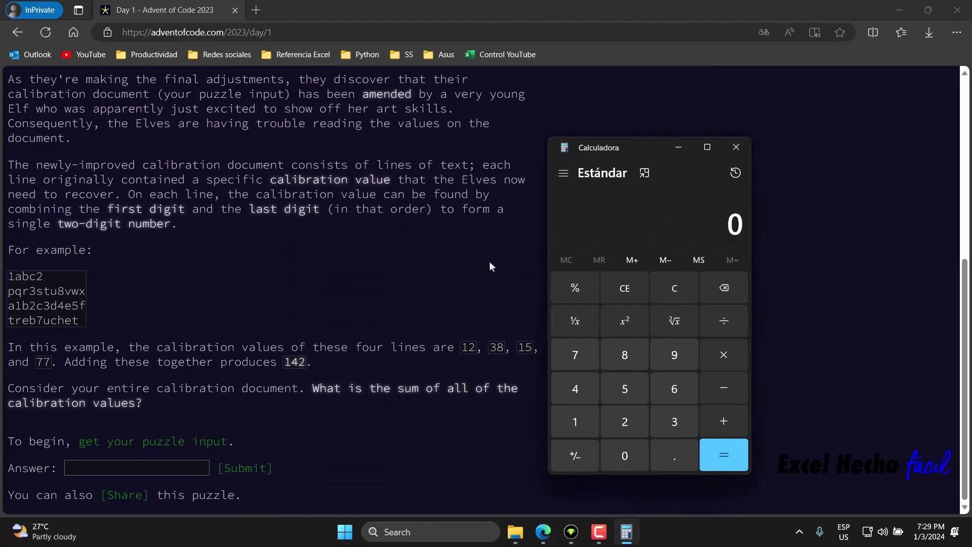
text(12+)
text(38+15+)
text(77)
key(Return)
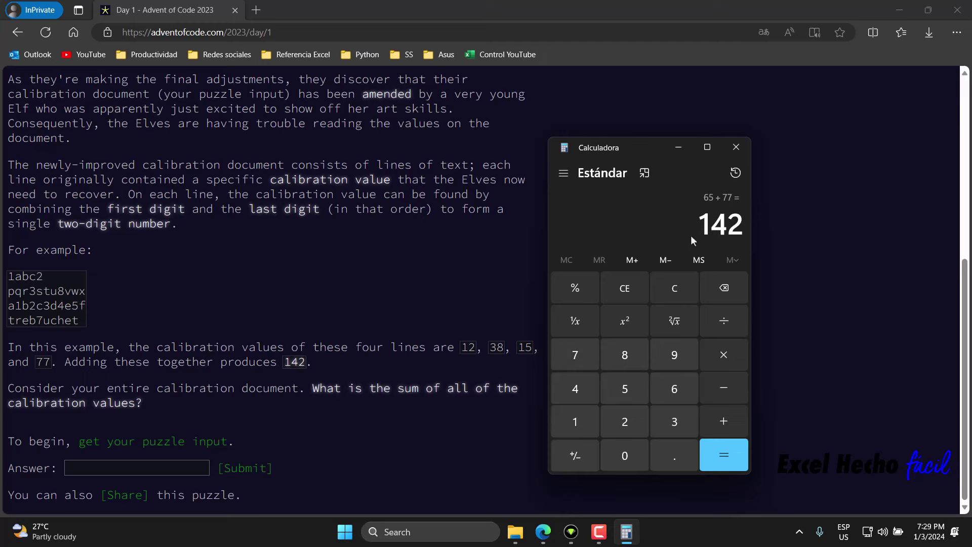
click(736, 148)
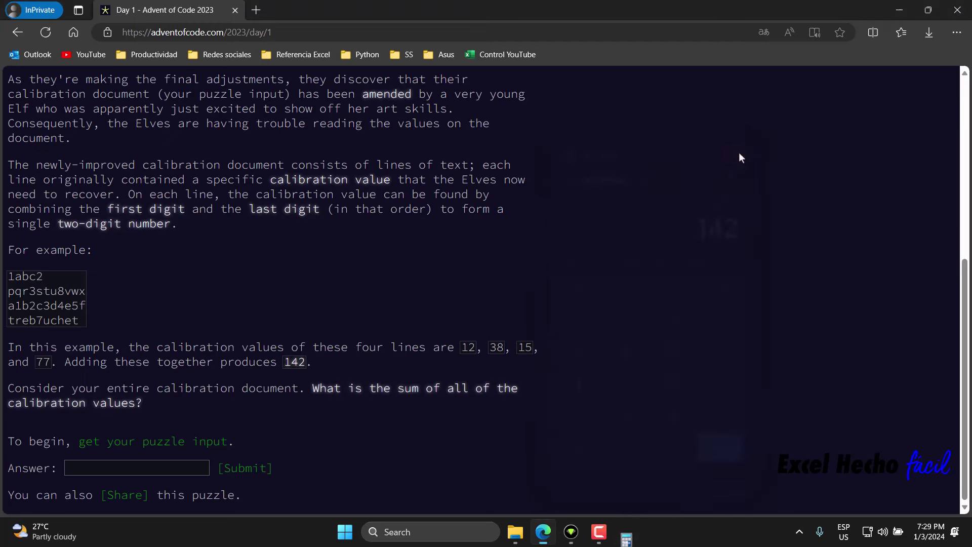
Start Excel with a blank workbook and enter the header Strings in A1.
click(353, 543)
click(442, 166)
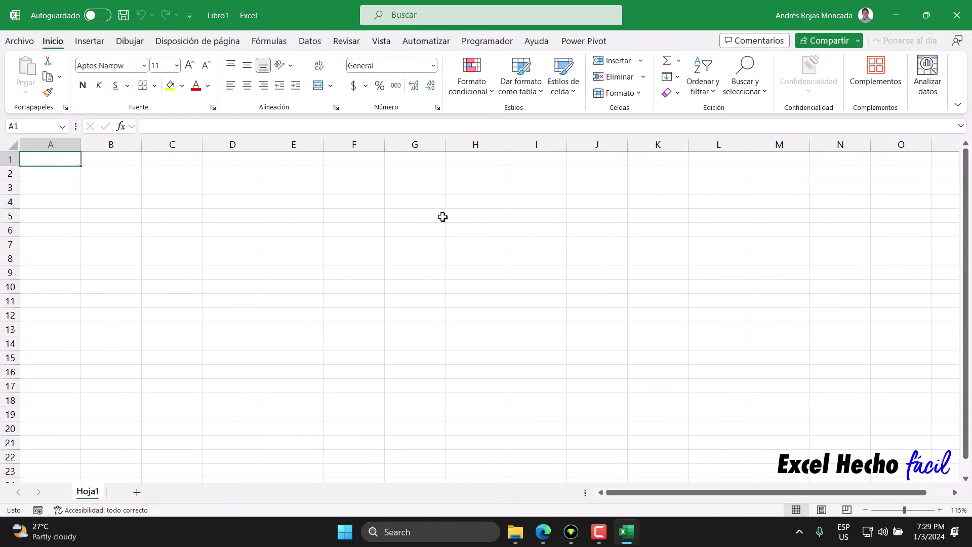
text(Stri)
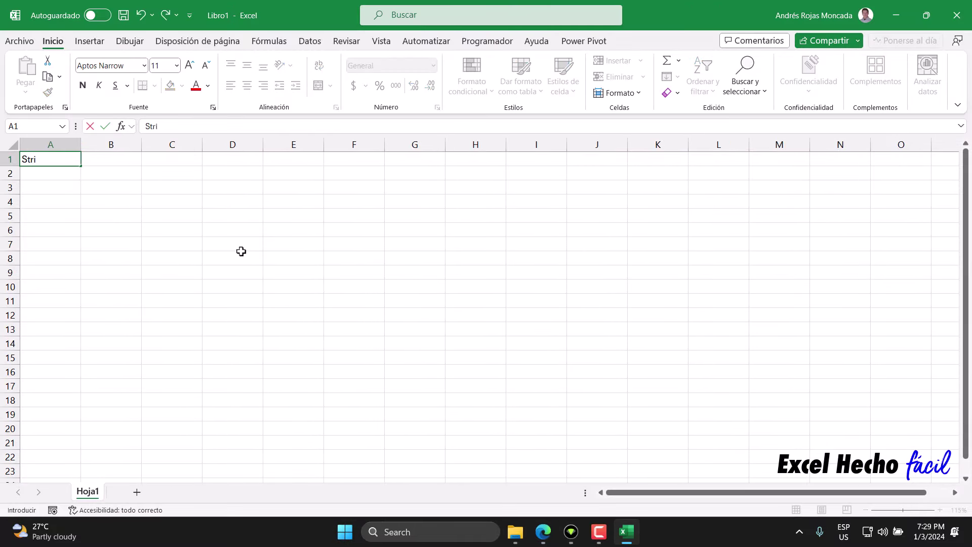
text(ngs)
key(Return)
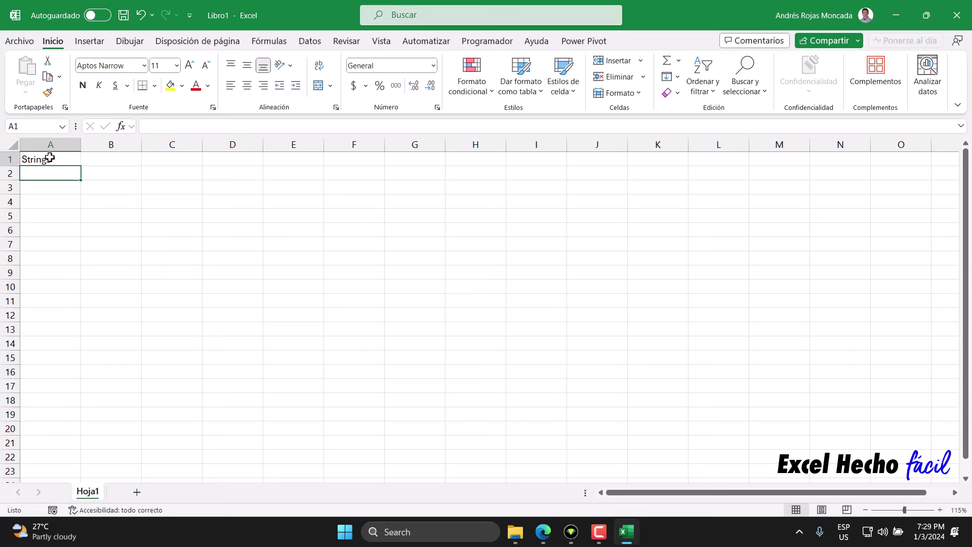
Give A1 a dark blue fill with bold white text, then return to the puzzle page.
click(50, 159)
click(181, 85)
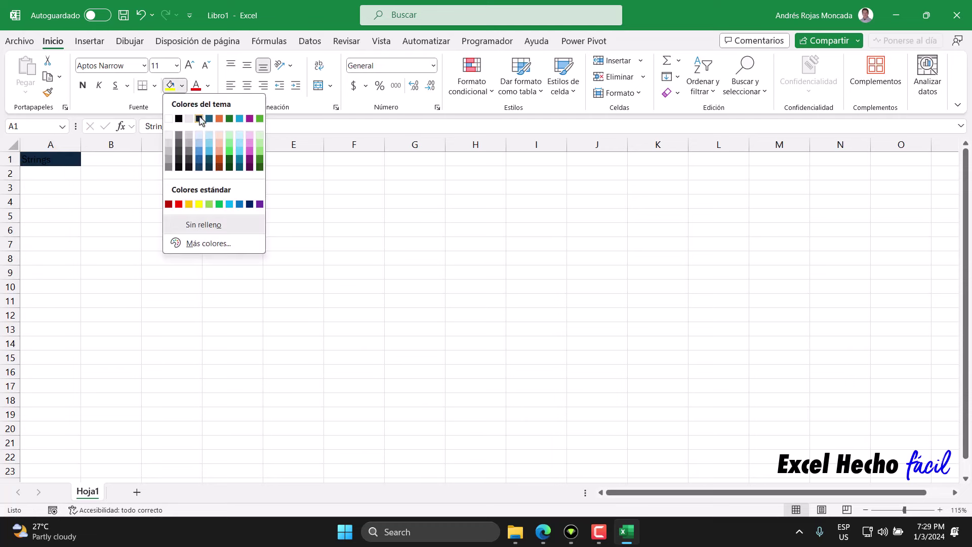
click(199, 118)
click(208, 85)
click(195, 133)
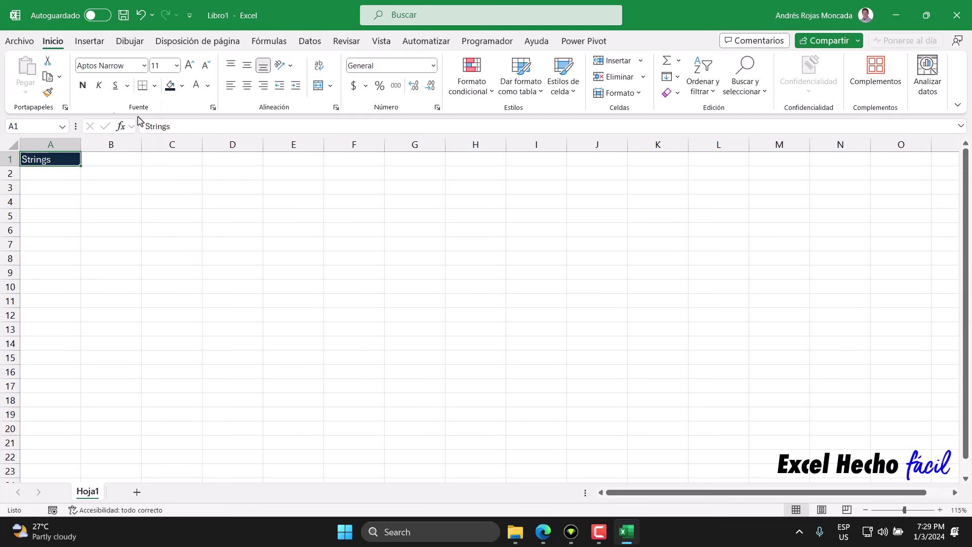
click(83, 85)
click(66, 171)
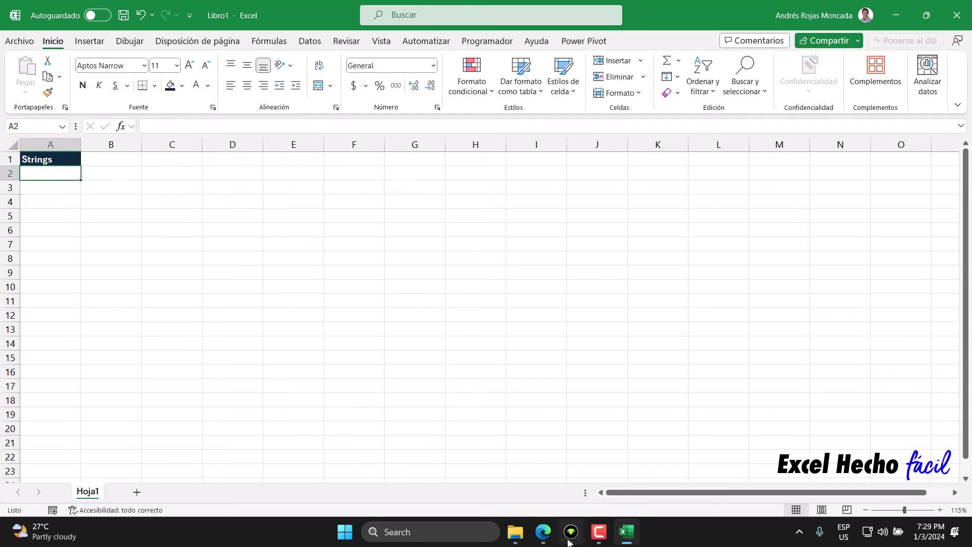
click(543, 531)
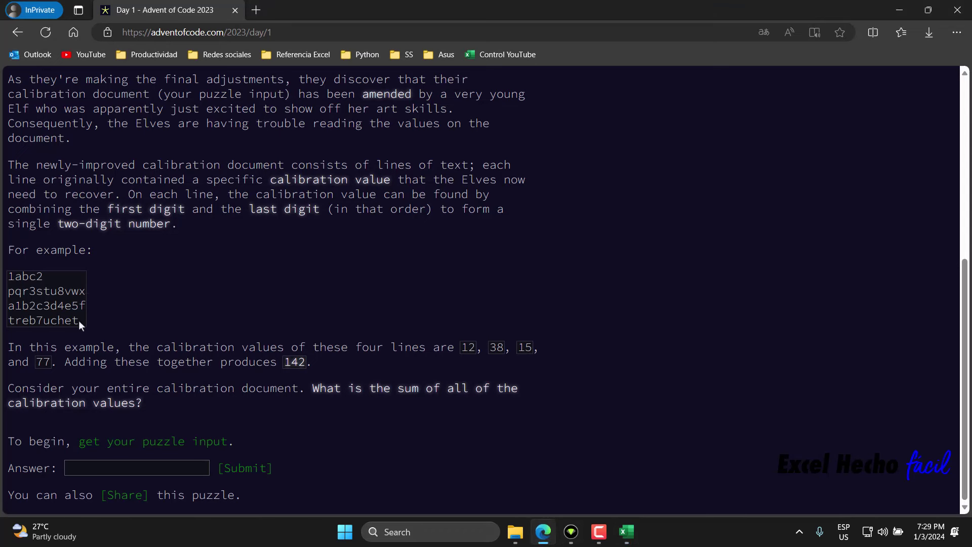
Copy the four example calibration lines from the puzzle page and go back to Excel.
drag(79, 325, 8, 286)
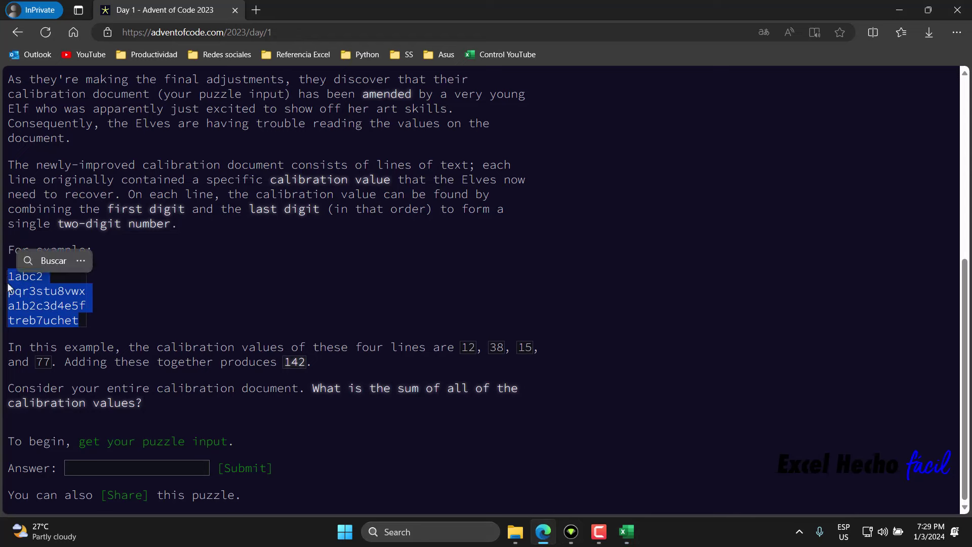
key(ctrl+c)
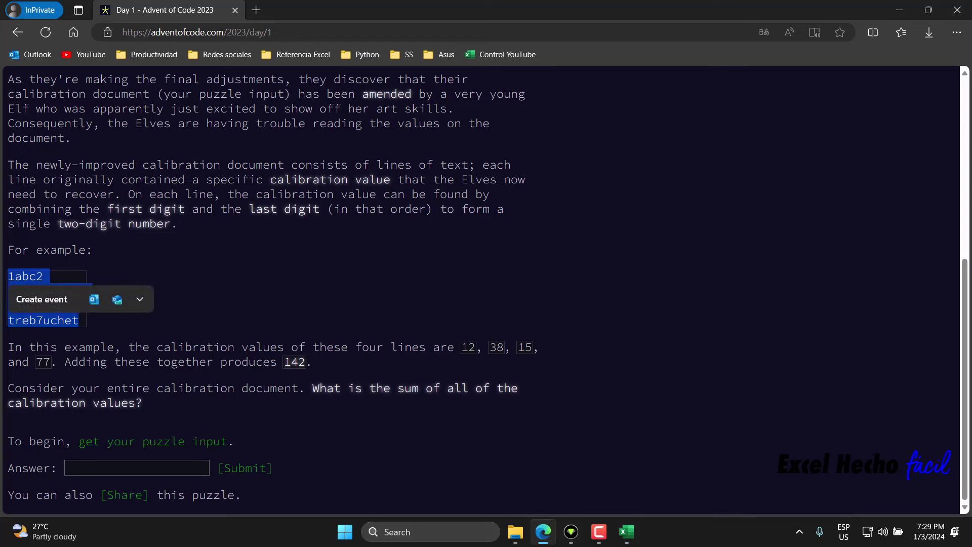
click(627, 532)
Paste the example strings into A2:A5 with the sheet's formatting and autofit column A.
key(ctrl+v)
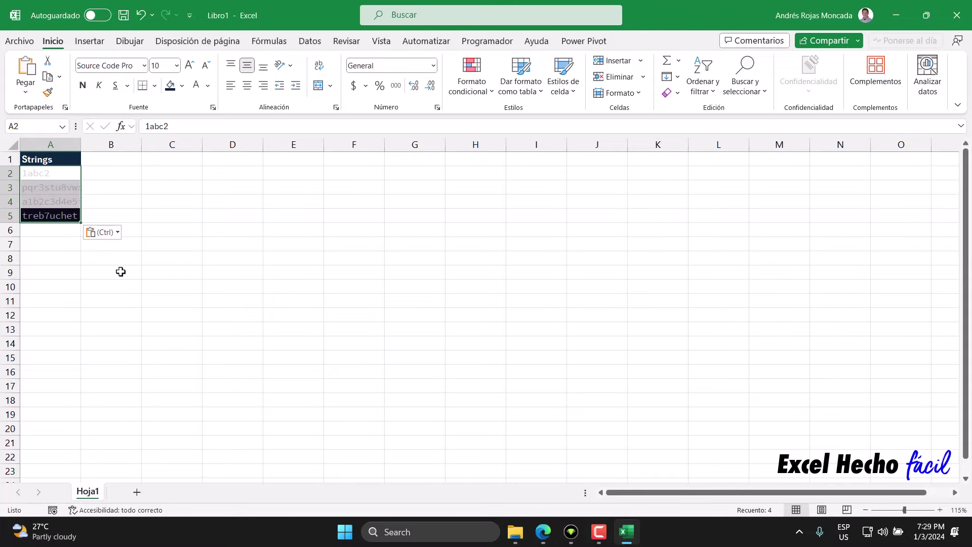
click(117, 232)
click(117, 274)
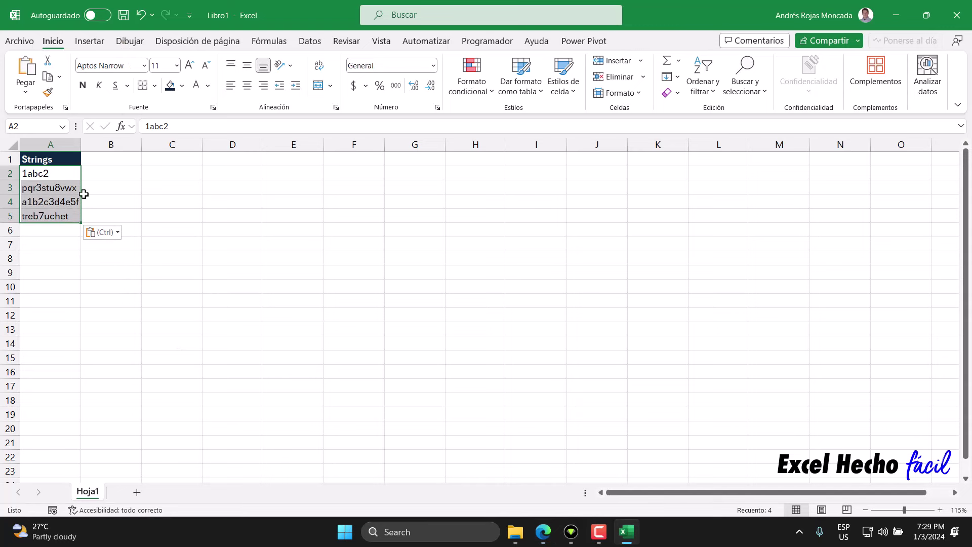
double_click(81, 145)
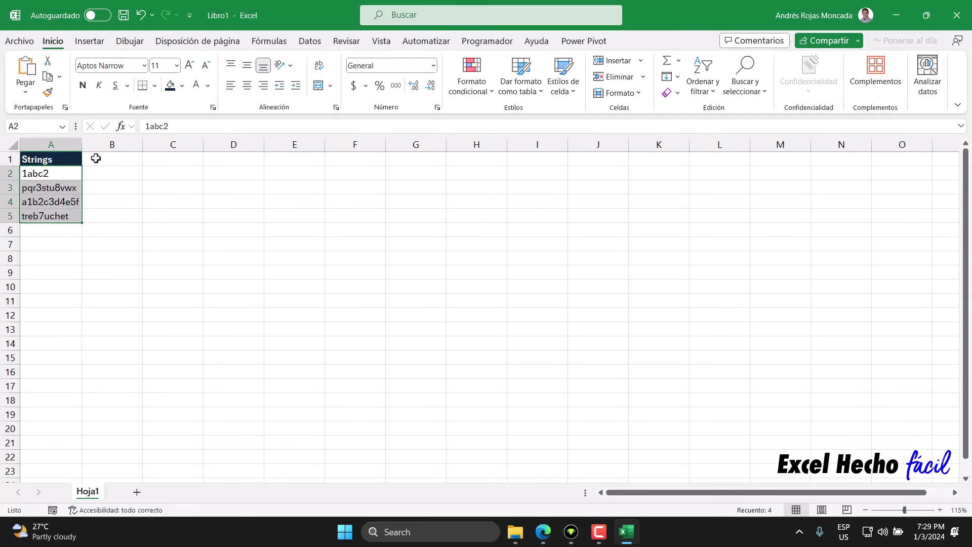
Add a bold, green-filled Values header in B1.
click(96, 159)
text(Valo)
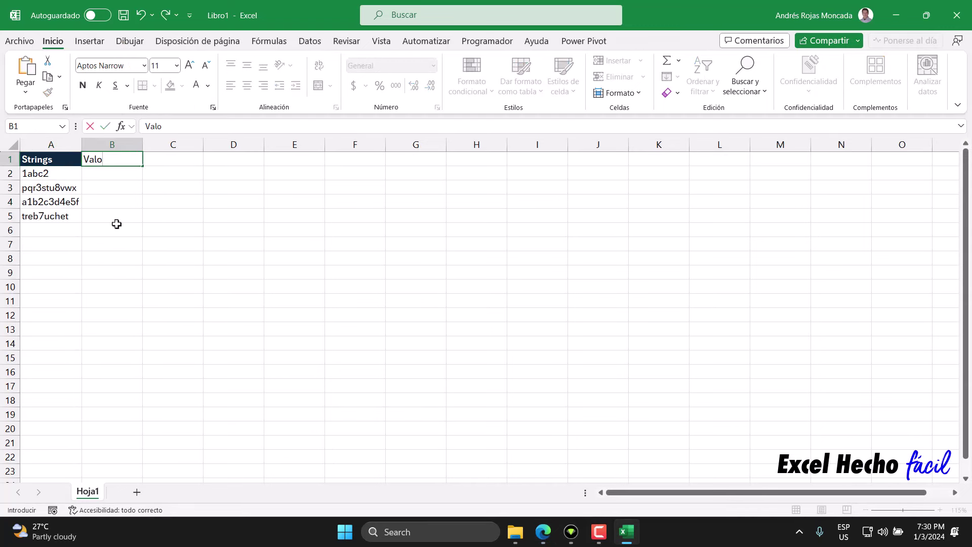
text(res)
key(Return)
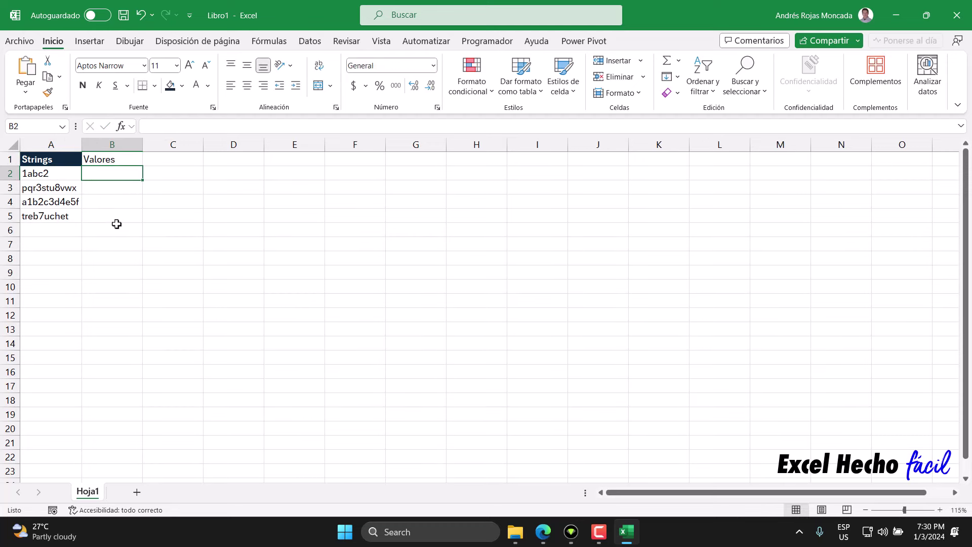
click(116, 159)
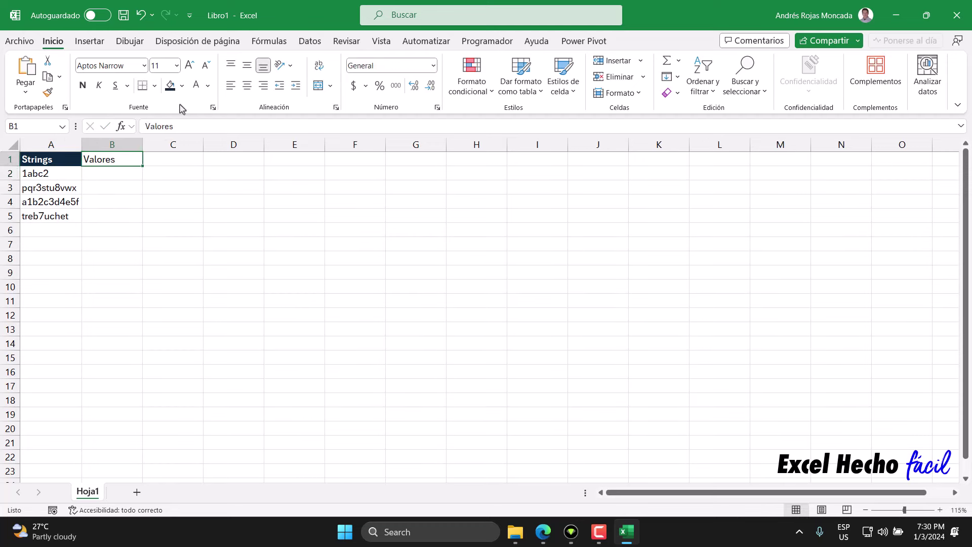
text(Values)
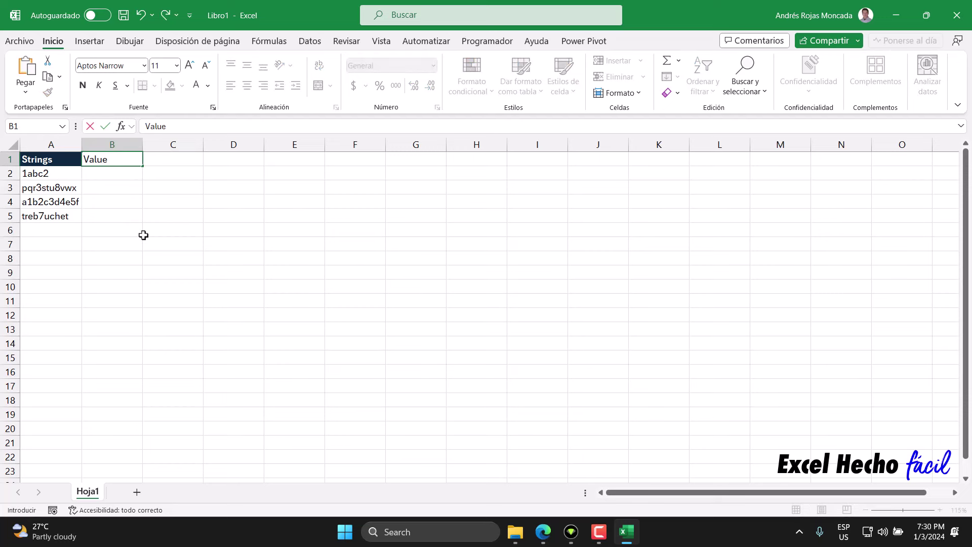
key(Return)
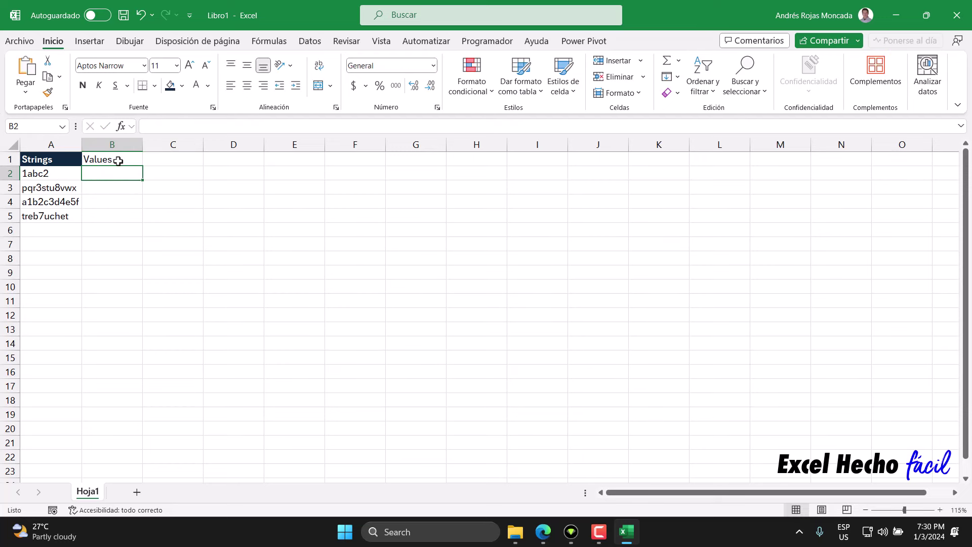
click(119, 159)
click(182, 90)
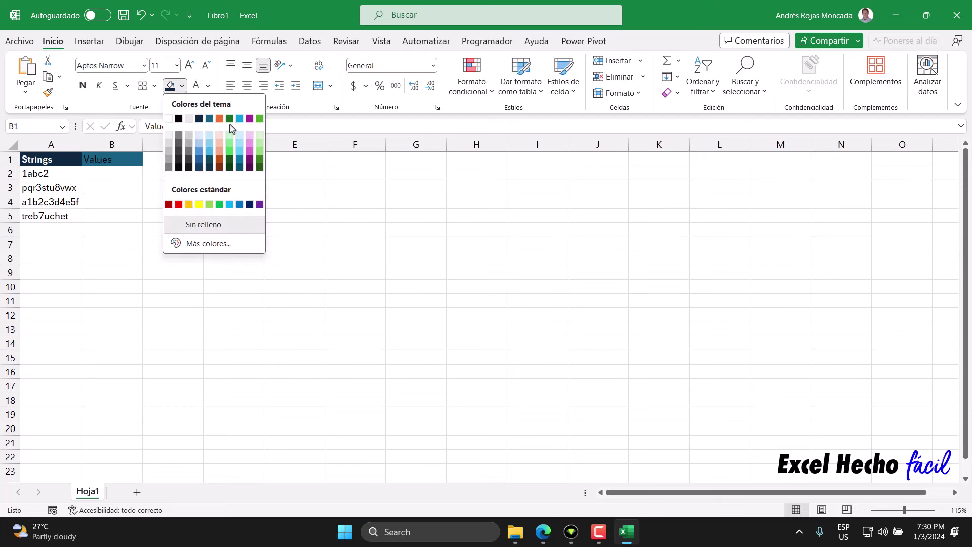
click(261, 127)
click(82, 86)
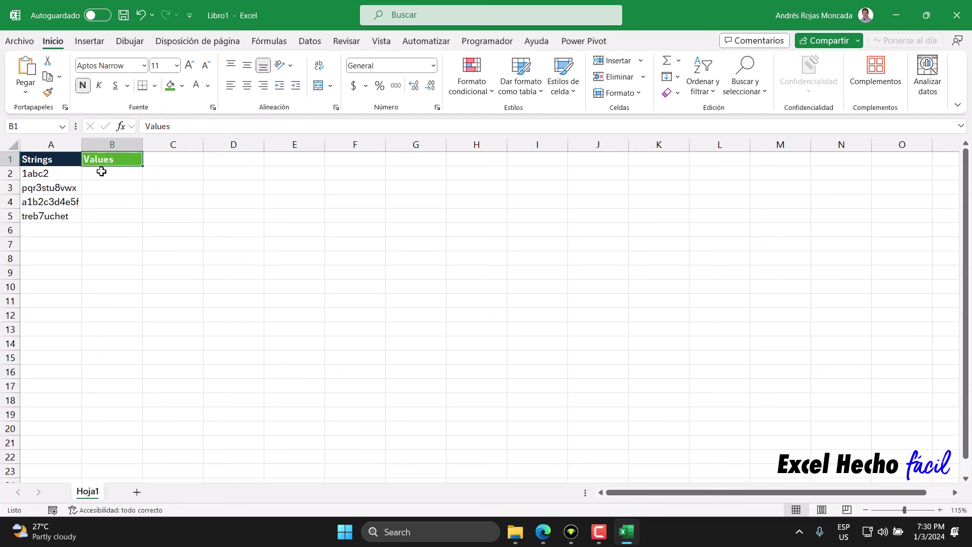
Enter the calibration values 12, 38, 15 and 77 in B2:B5.
click(102, 173)
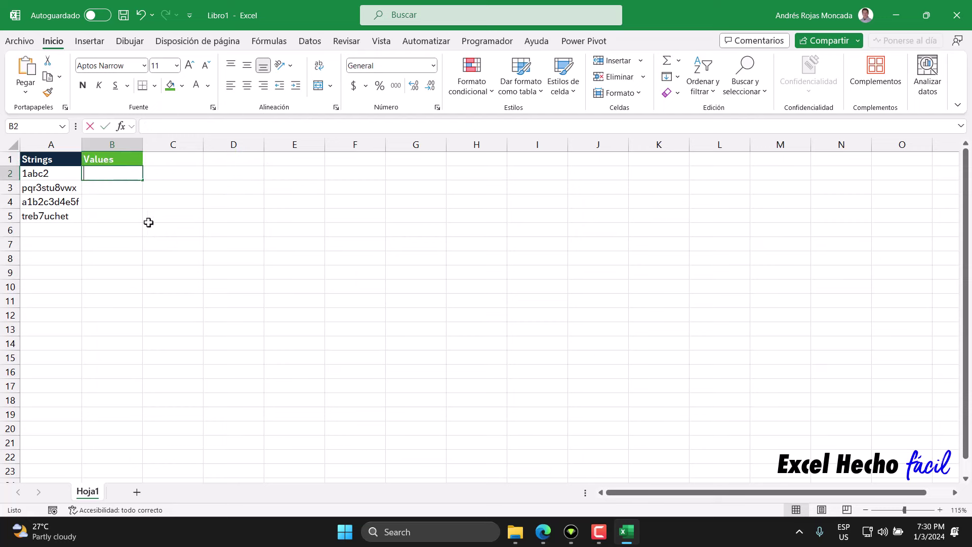
text(12)
key(Return)
text(38)
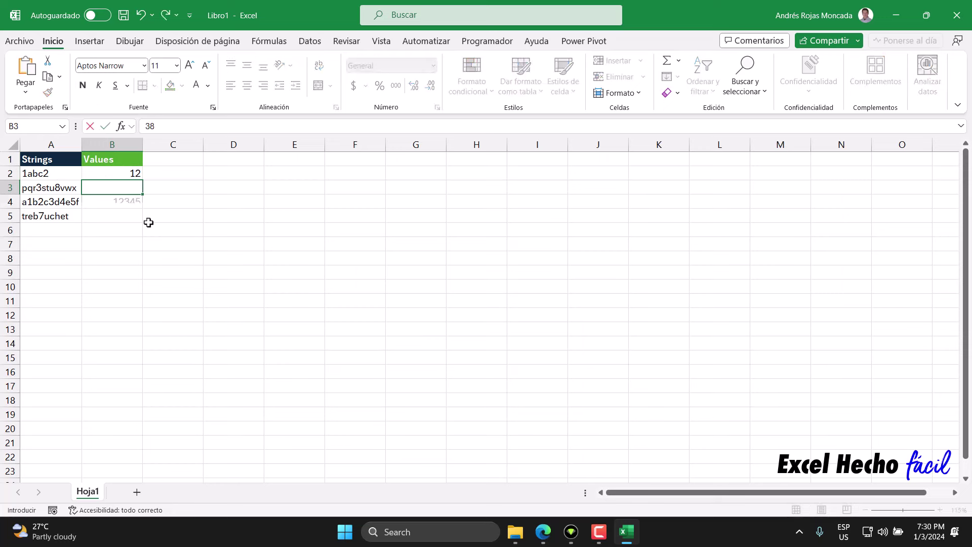
key(Return)
text(15)
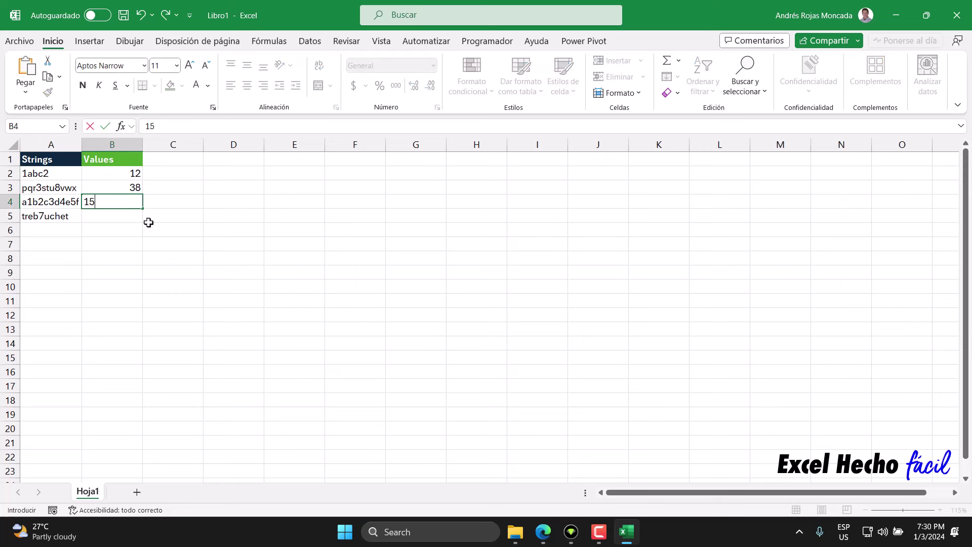
key(Return)
text(77)
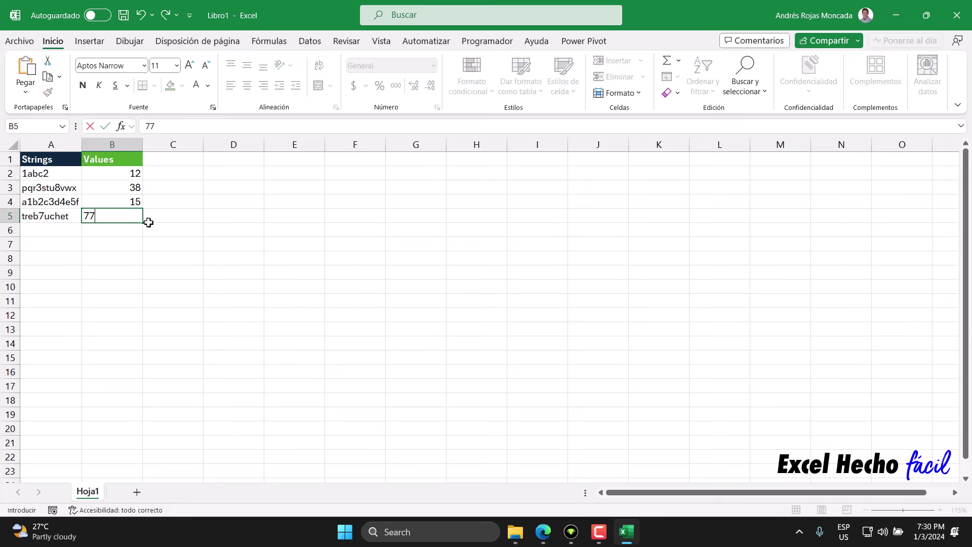
key(Return)
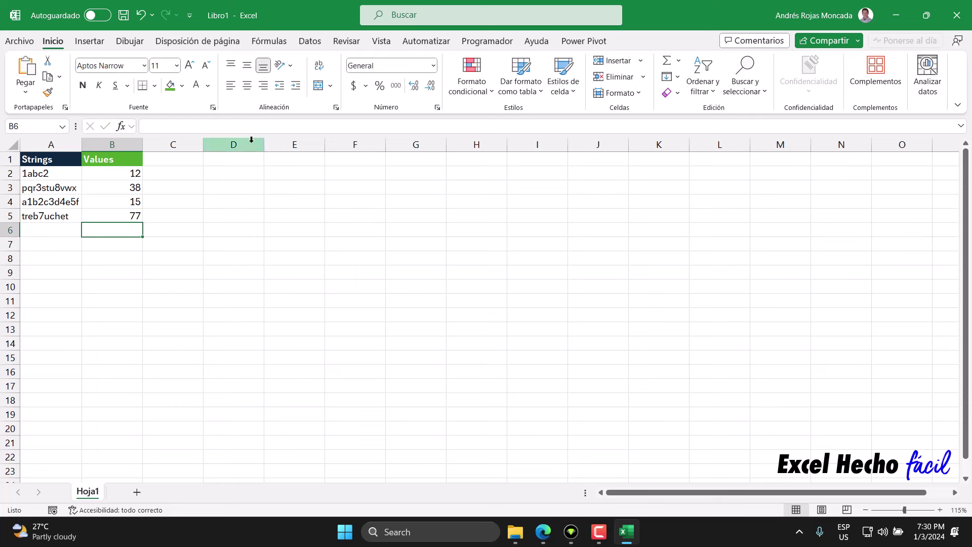
Add a Values header in C1 and copy B1's green bold formatting onto it.
click(171, 159)
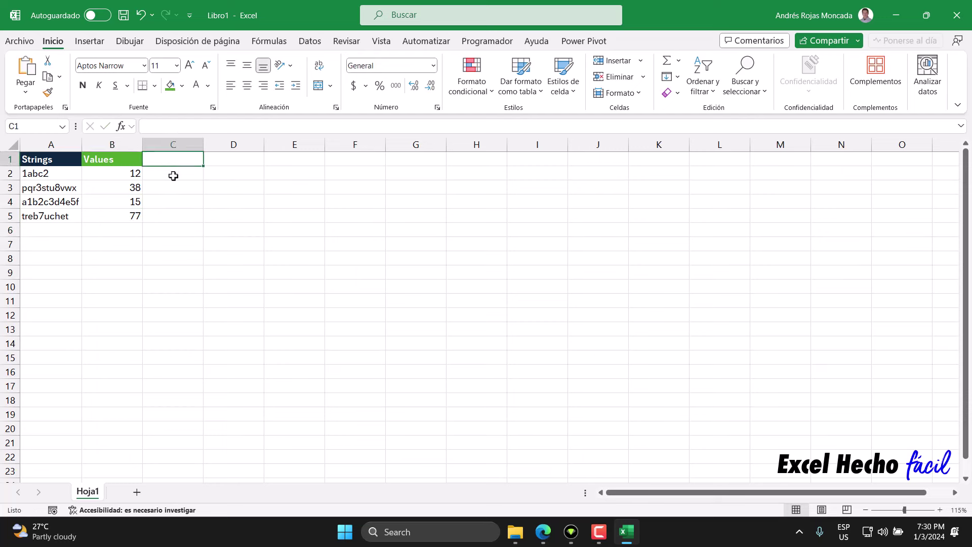
text(Values)
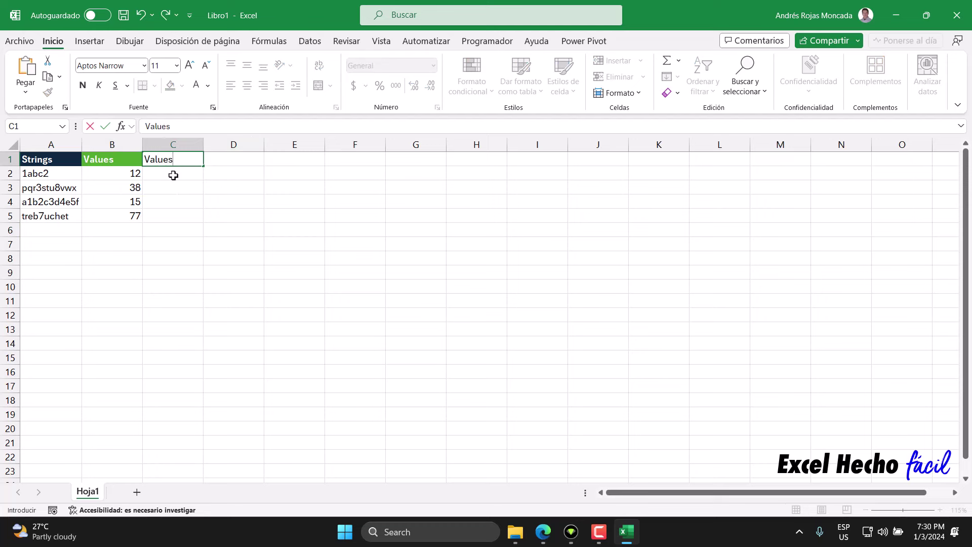
key(Return)
click(113, 159)
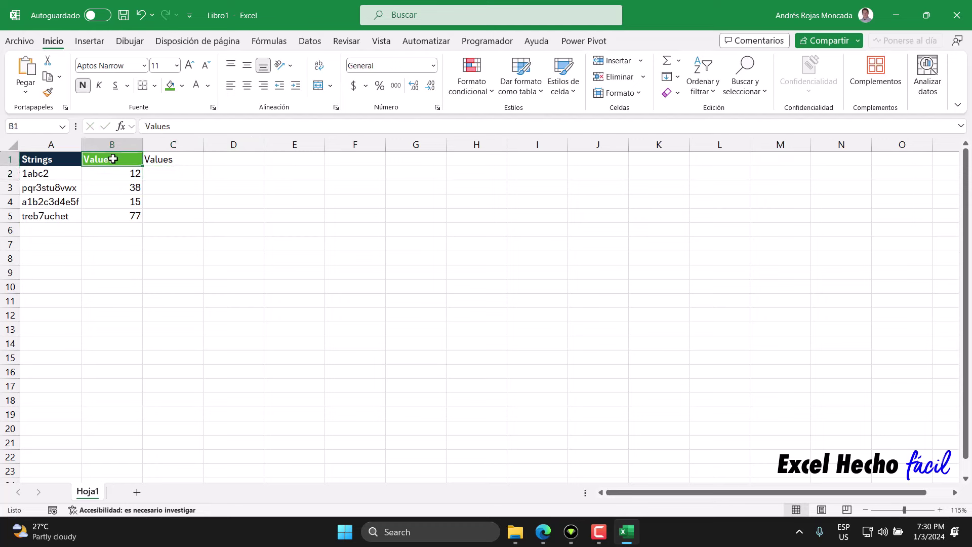
click(47, 91)
click(175, 161)
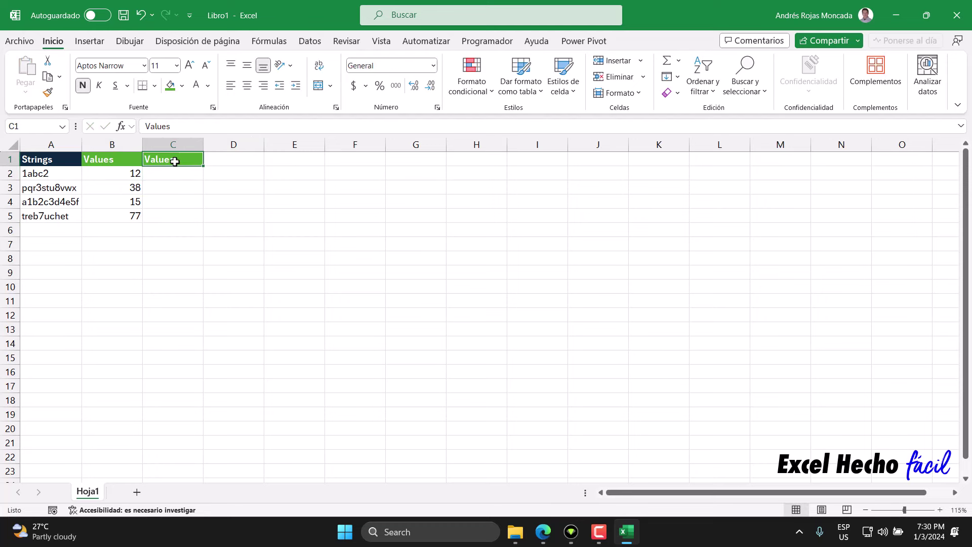
Autofit columns B and C and set column D's width to 2.
drag(128, 145, 187, 145)
double_click(142, 146)
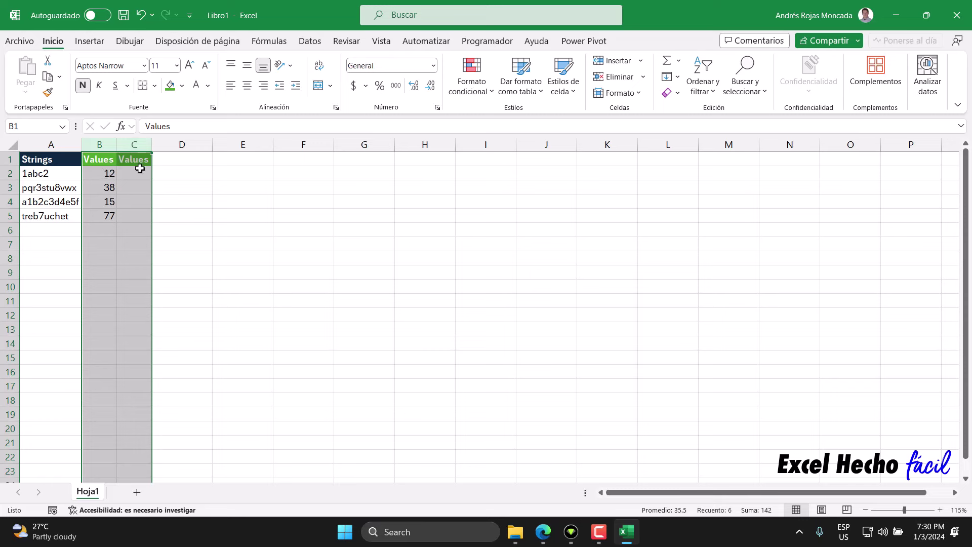
click(182, 145)
right_click(182, 147)
click(233, 350)
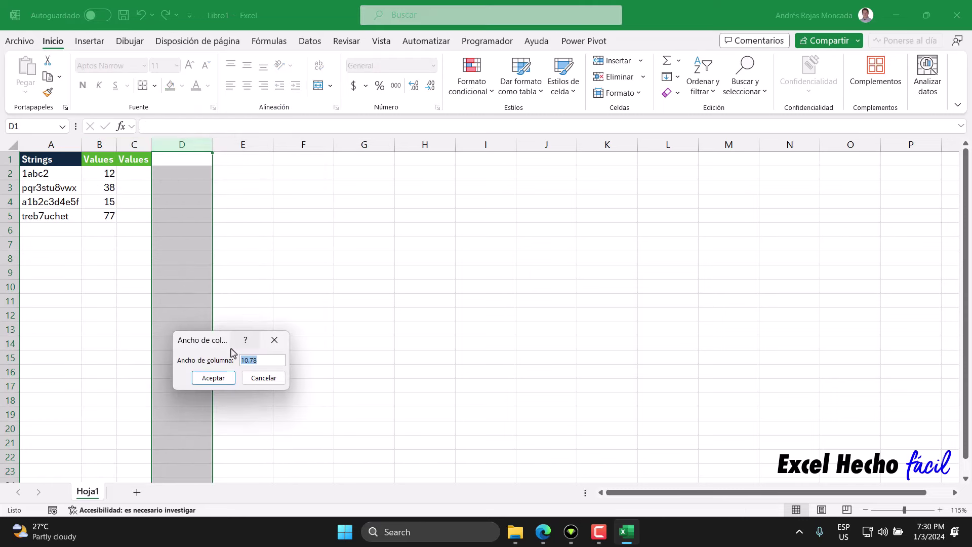
text(2)
key(Return)
Add a Resultado header in E1 with C1's green formatting and fit column E.
click(189, 162)
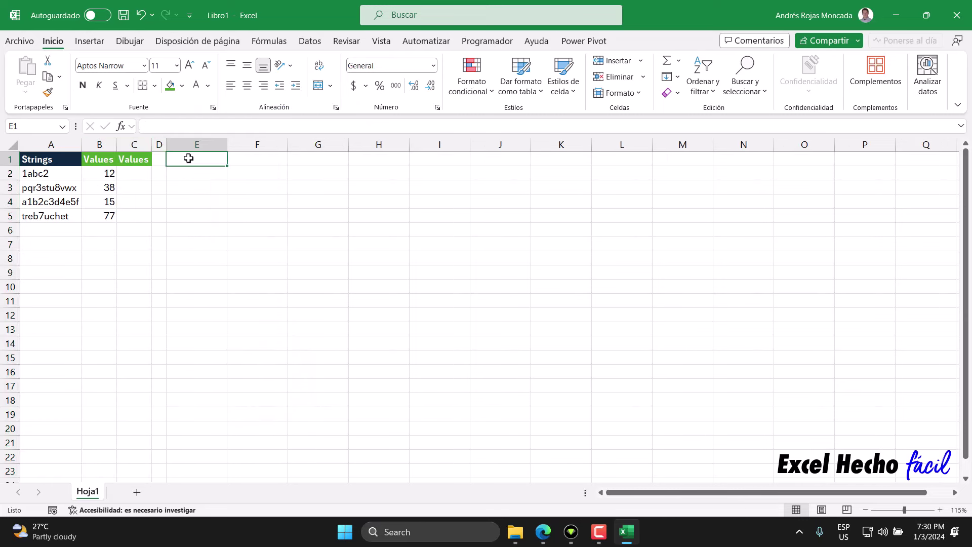
text(Res)
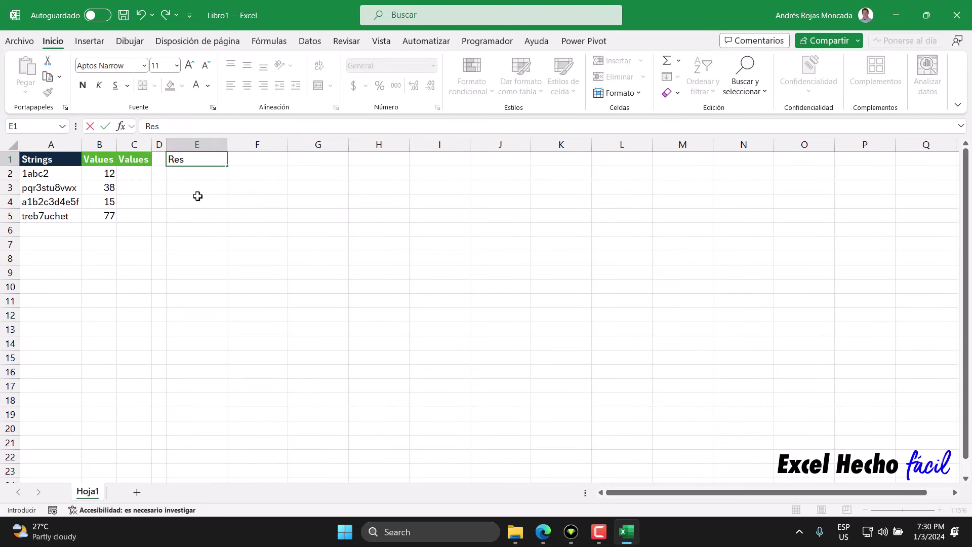
text(ultado)
key(Return)
click(134, 161)
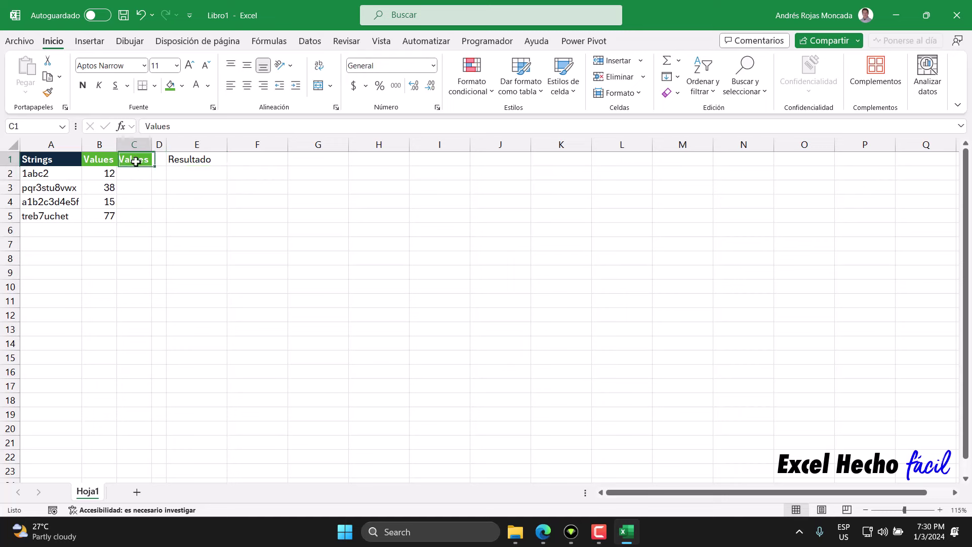
click(48, 92)
click(190, 158)
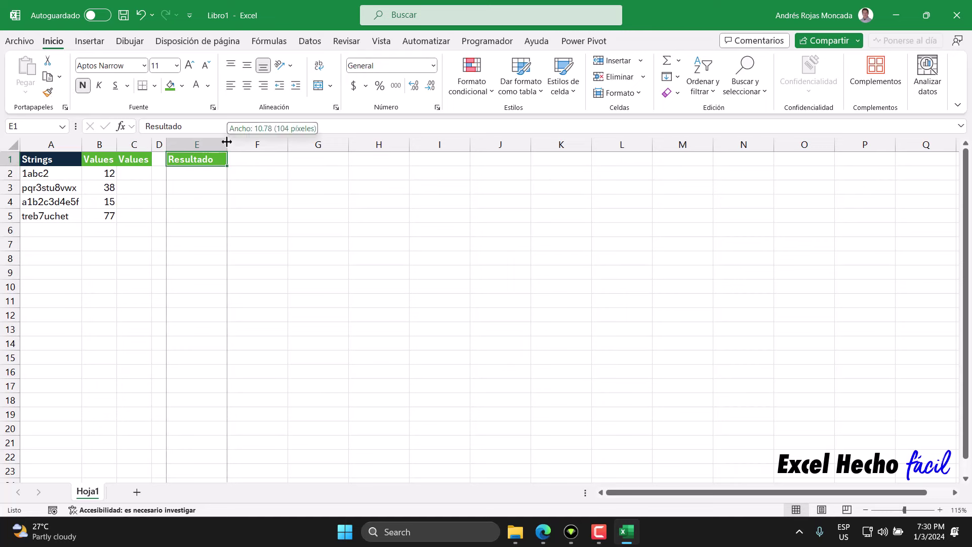
double_click(227, 144)
Fill E2 light green and enter =SUMA(B2:B5) in it.
click(204, 173)
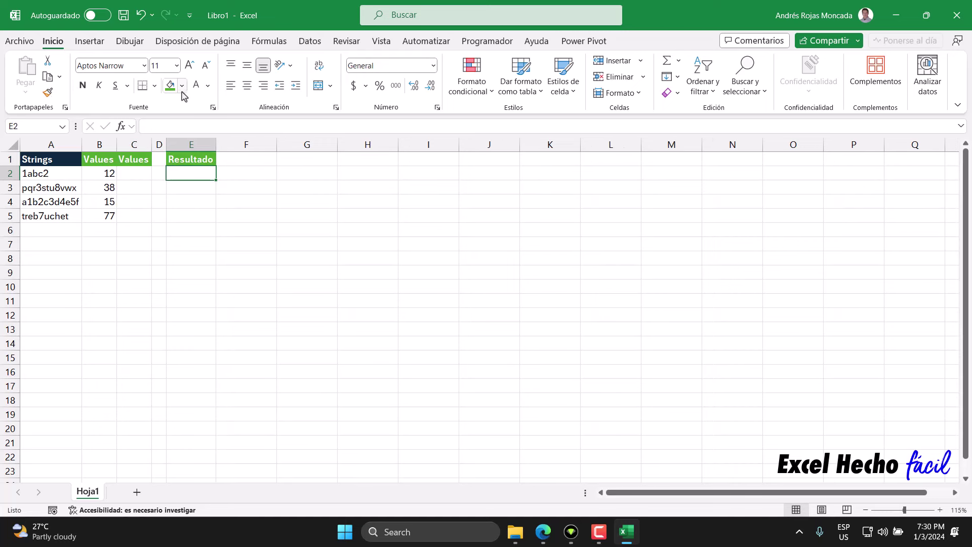
click(182, 85)
click(228, 138)
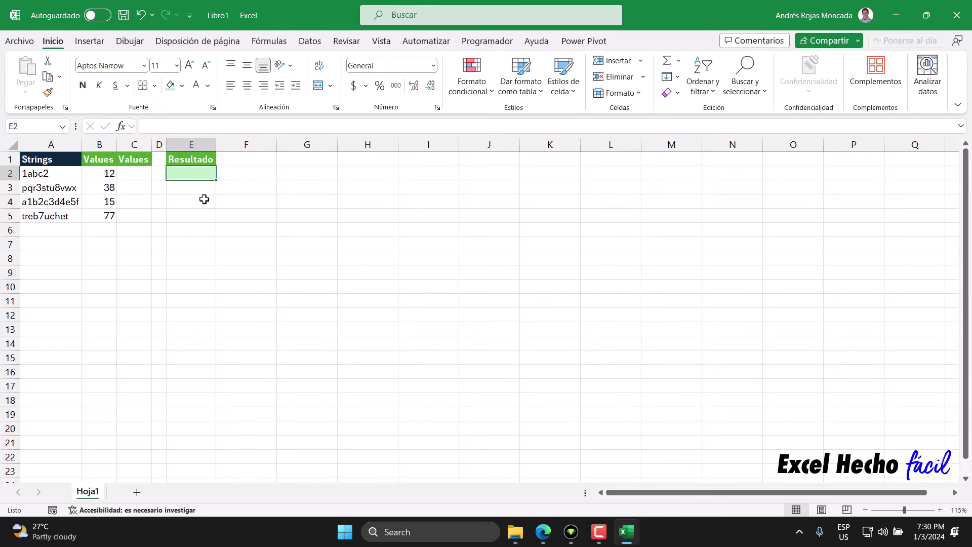
text(=sum)
key(Tab)
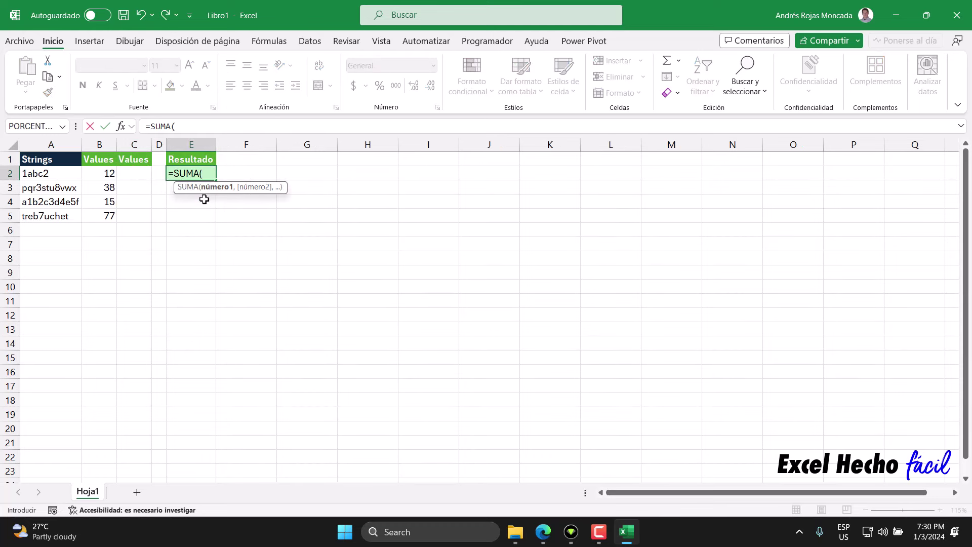
drag(110, 174, 108, 212)
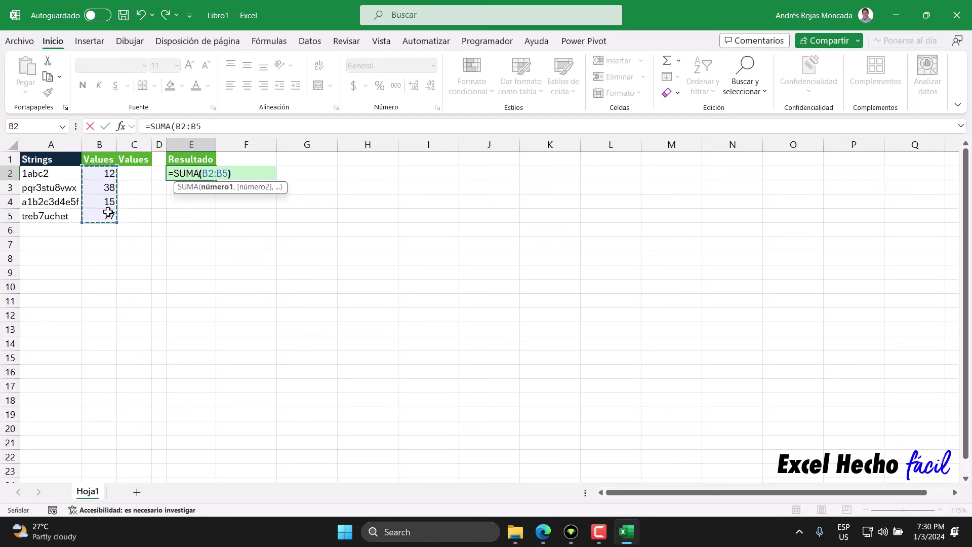
key(Return)
Compare the result with the example total 142 on the puzzle page.
click(544, 535)
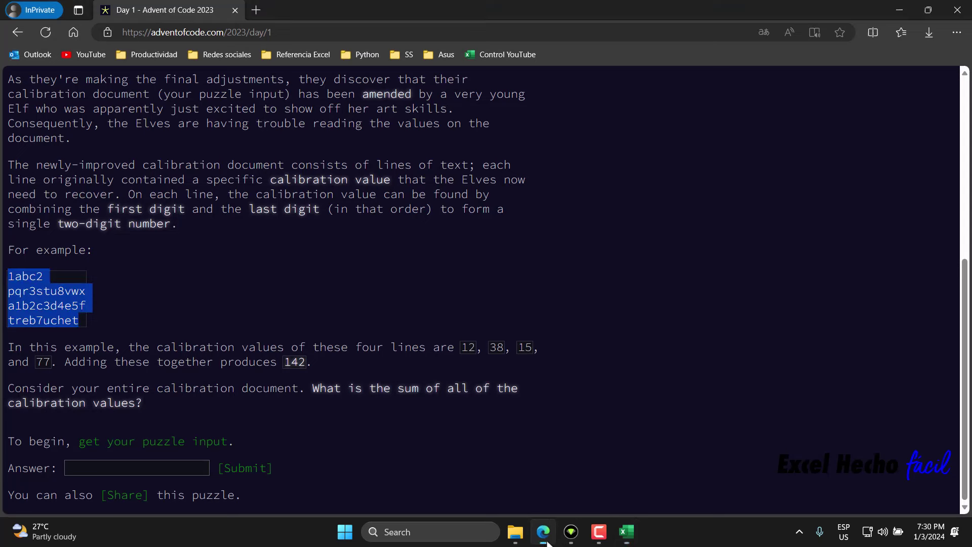
double_click(296, 362)
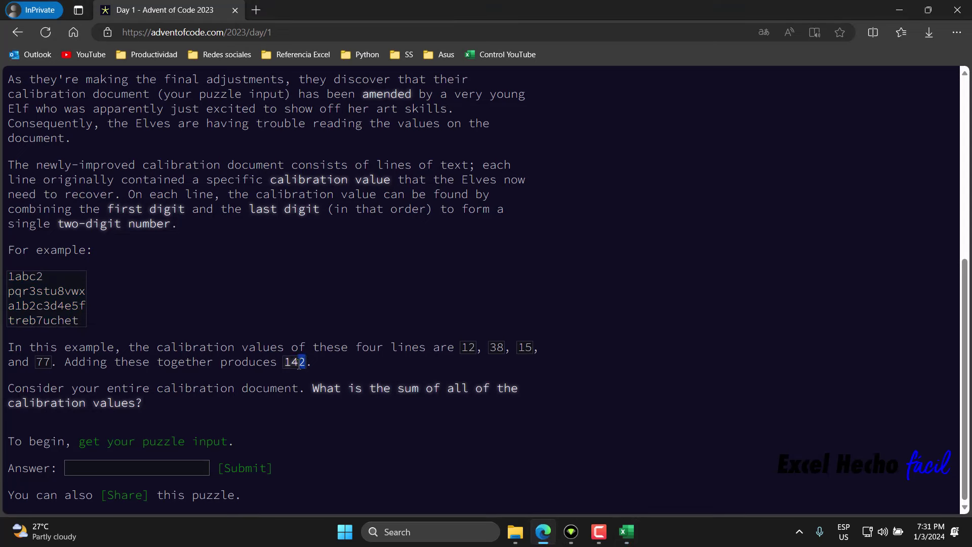
click(313, 366)
click(627, 532)
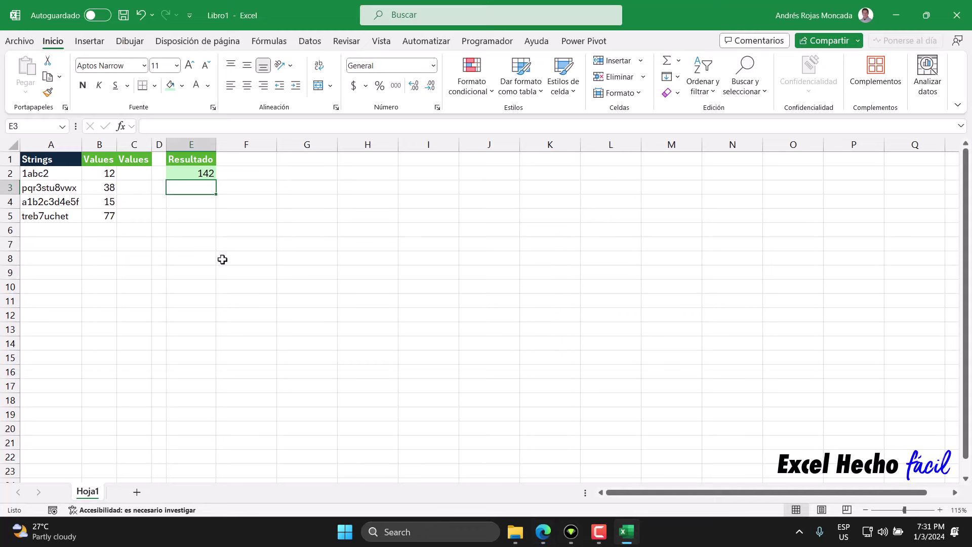
Select cell C2, beside the first example string, for a formula.
click(135, 176)
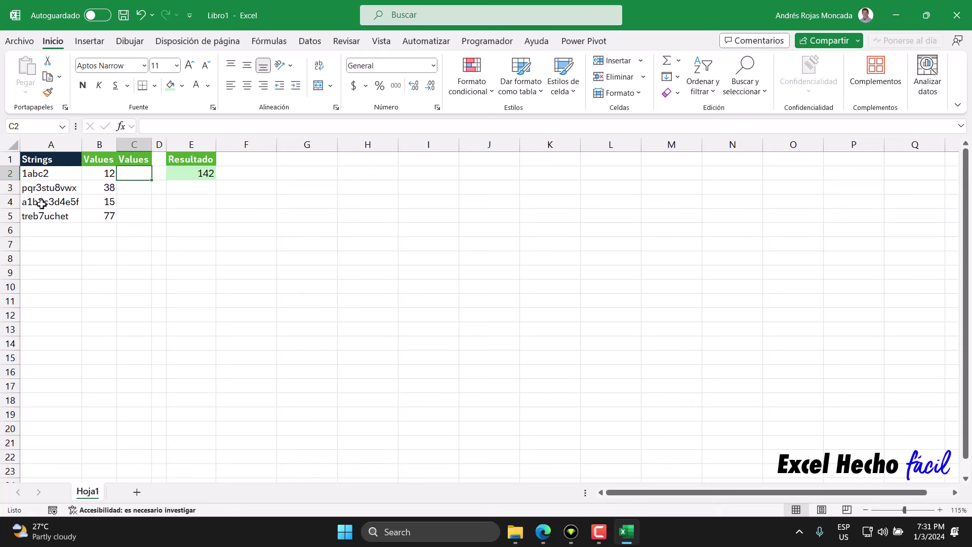
Begin the C2 formula =MAP(A2:A5,LAMBDA(x, over the example strings.
text(=)
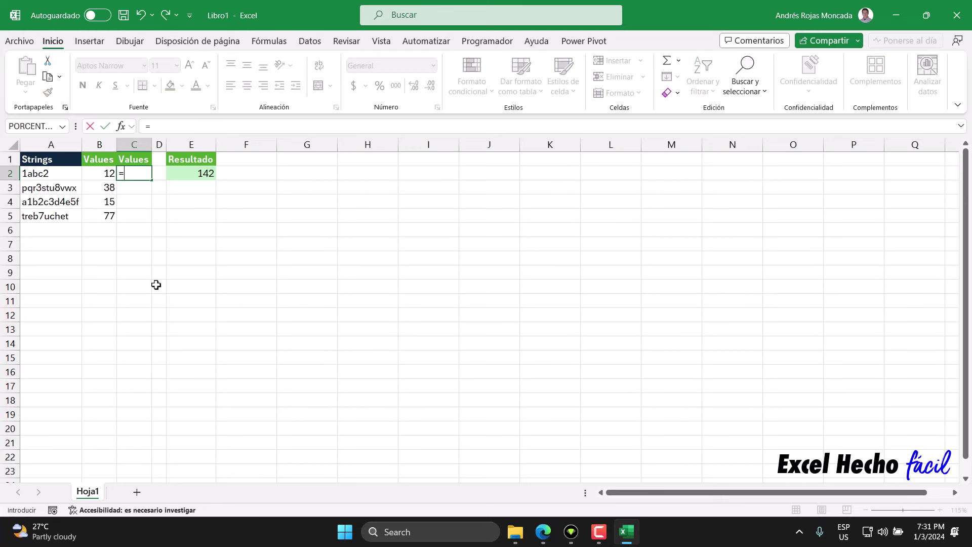
text(map)
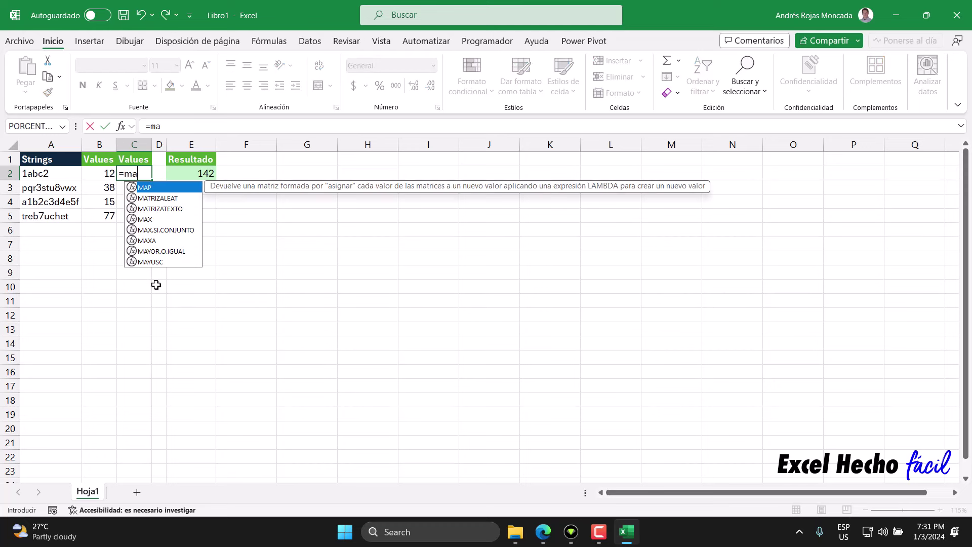
key(Tab)
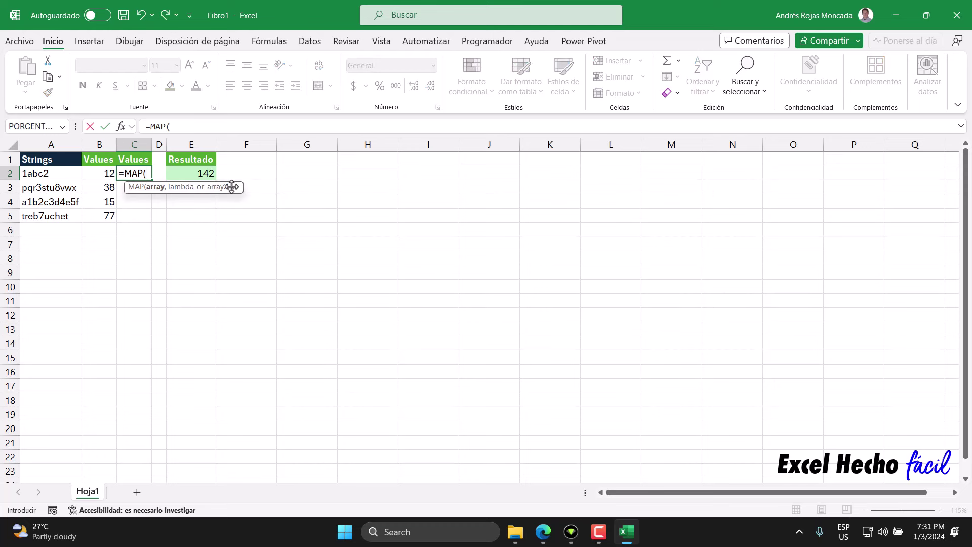
drag(234, 187, 242, 333)
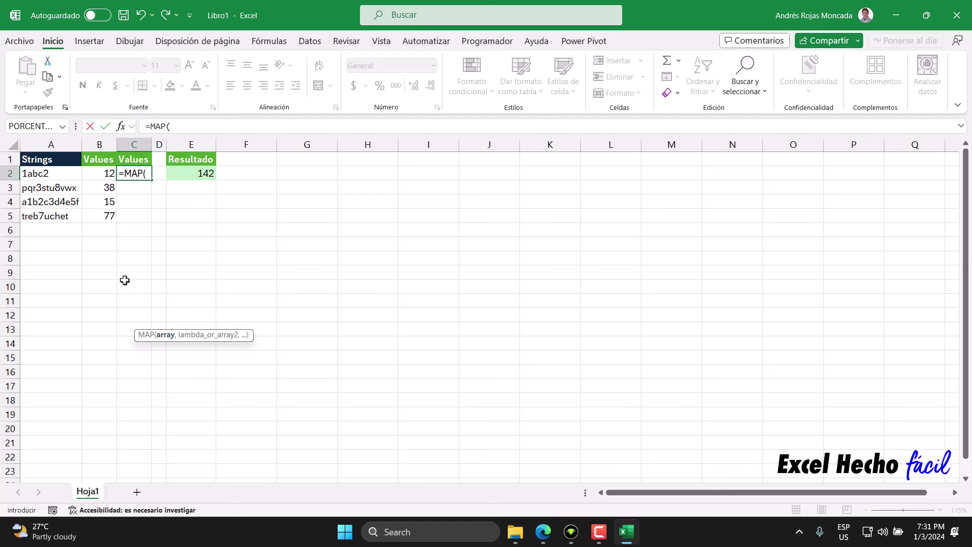
drag(60, 173, 57, 223)
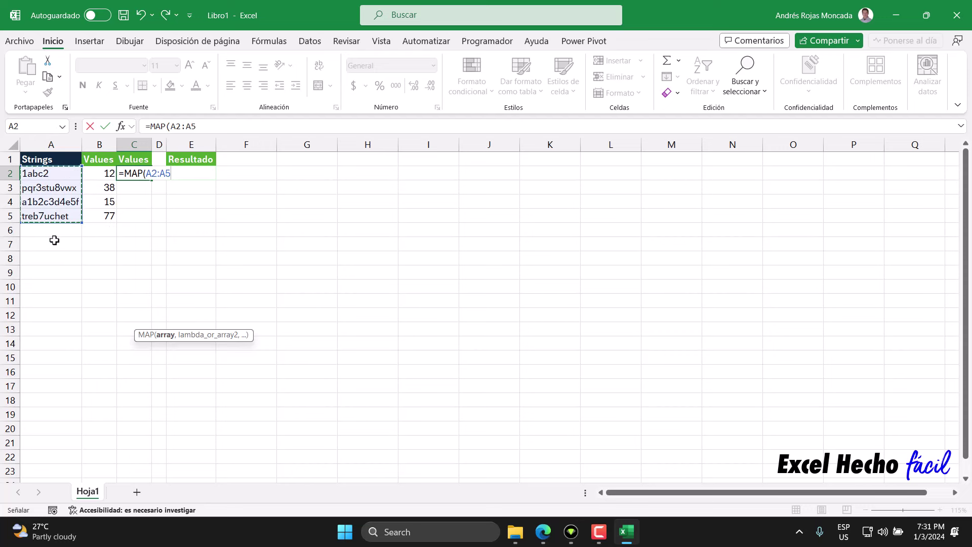
text(,LAMBDA()
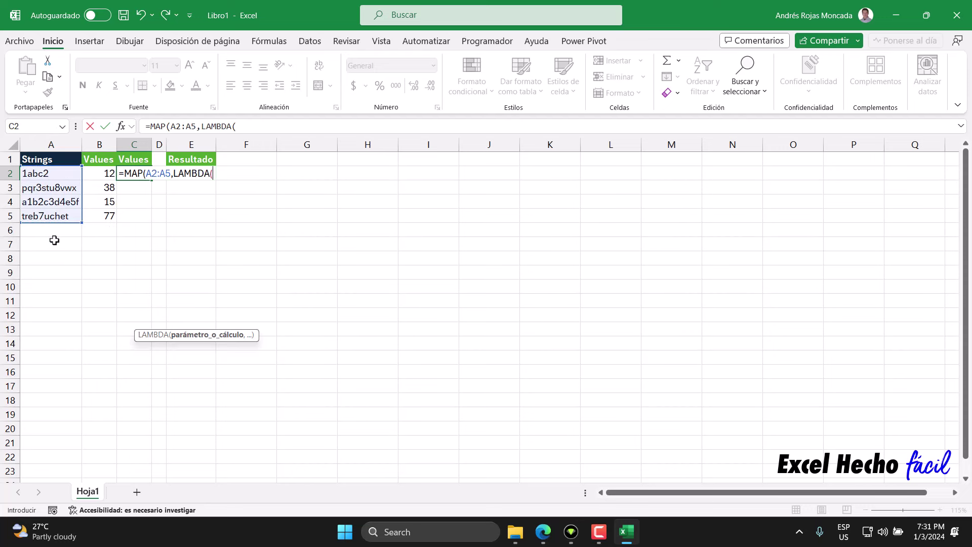
text(x,)
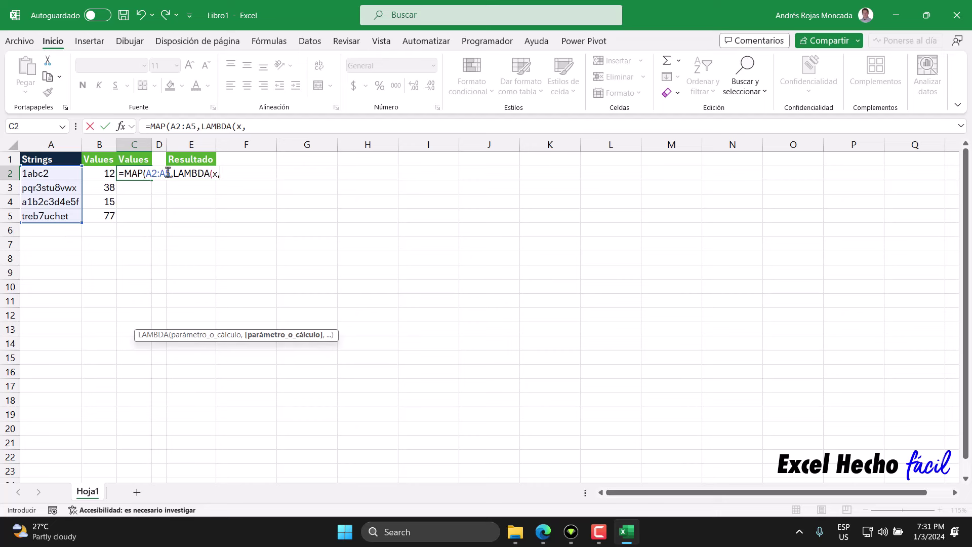
drag(171, 174, 145, 174)
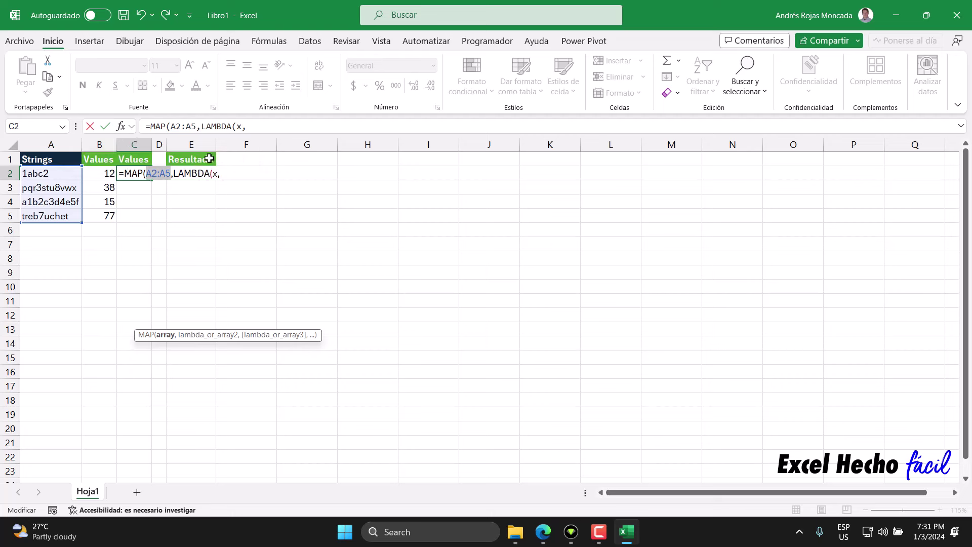
click(216, 175)
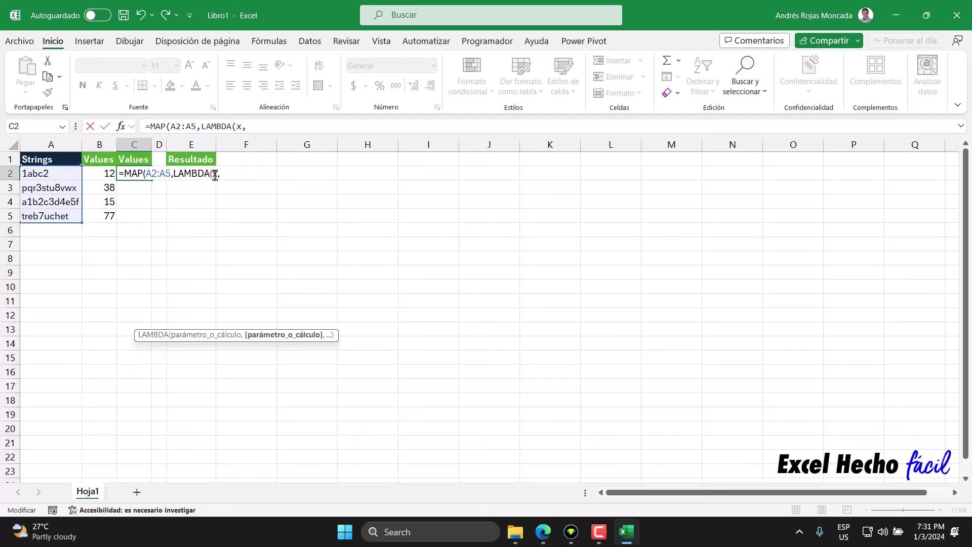
click(217, 337)
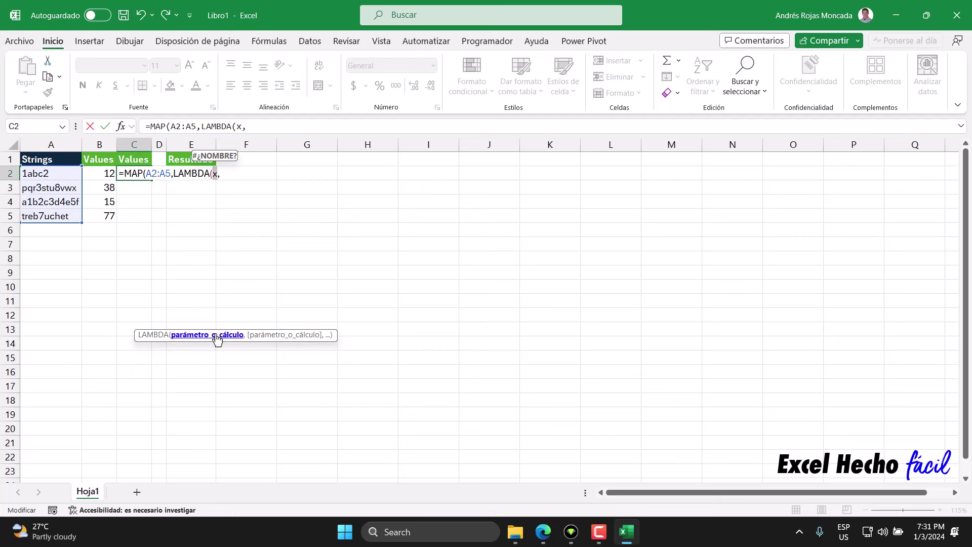
click(222, 173)
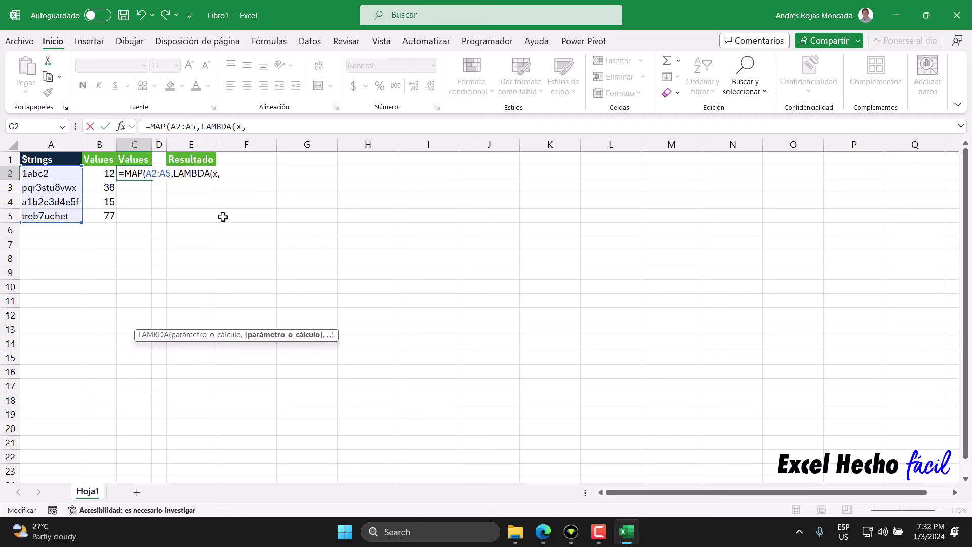
Append LET(c, and keep the unfinished formula as text with a leading apostrophe.
text(le)
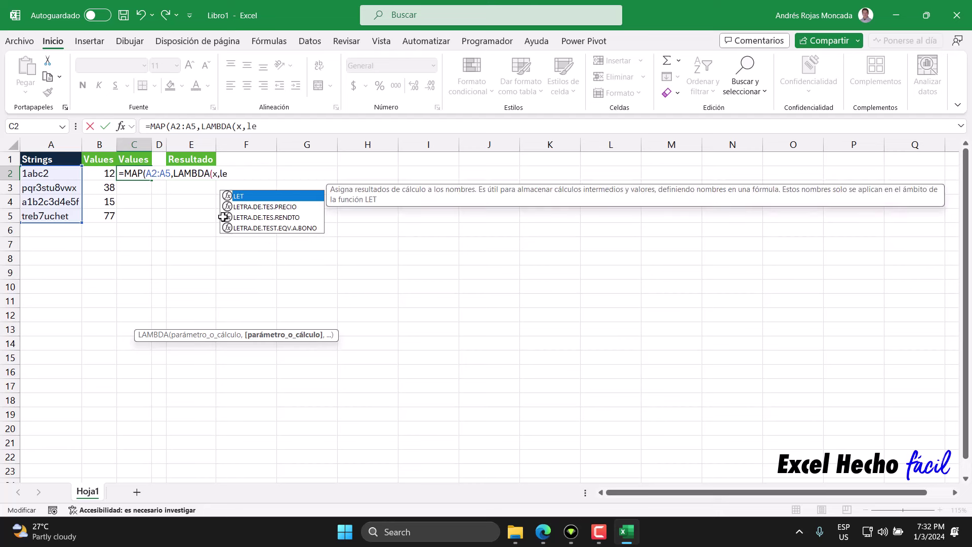
key(Tab)
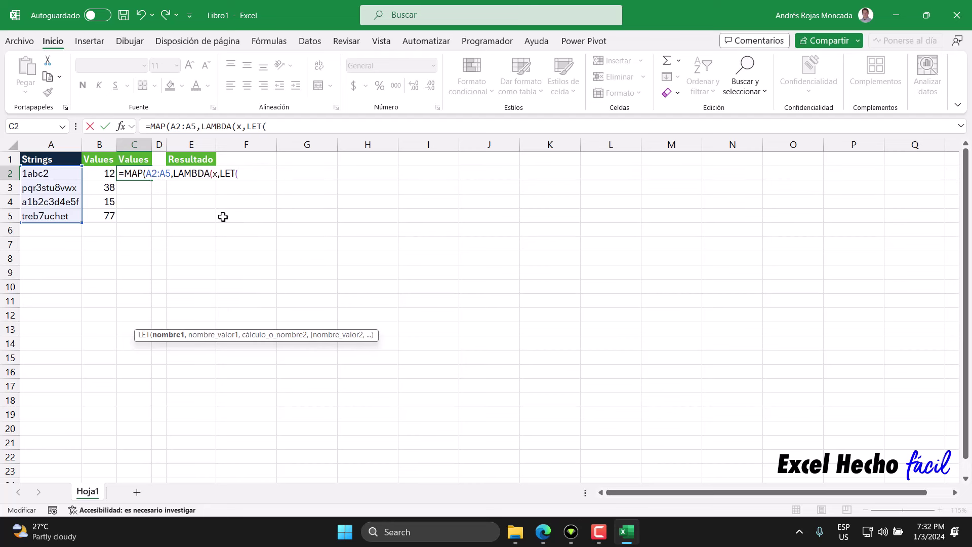
text(c,)
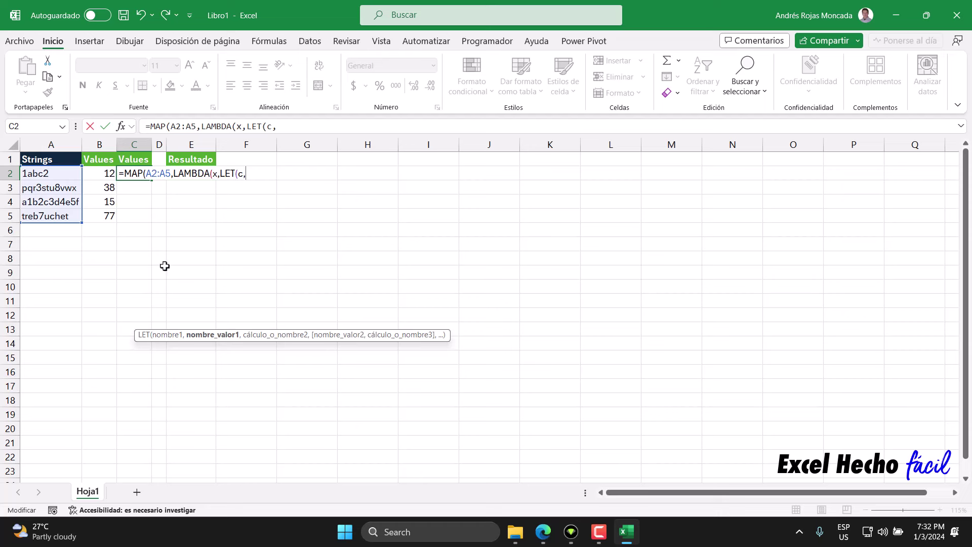
click(120, 174)
text(')
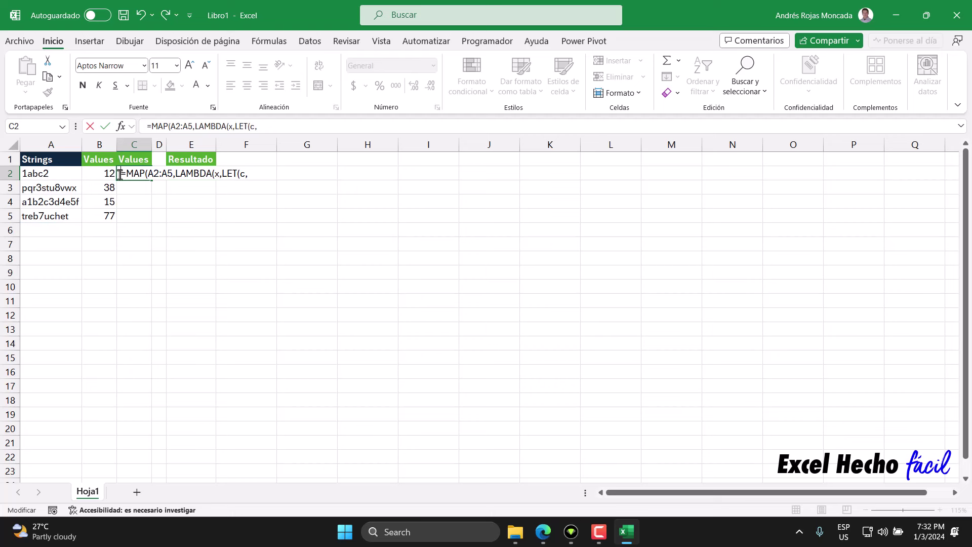
key(Return)
click(284, 172)
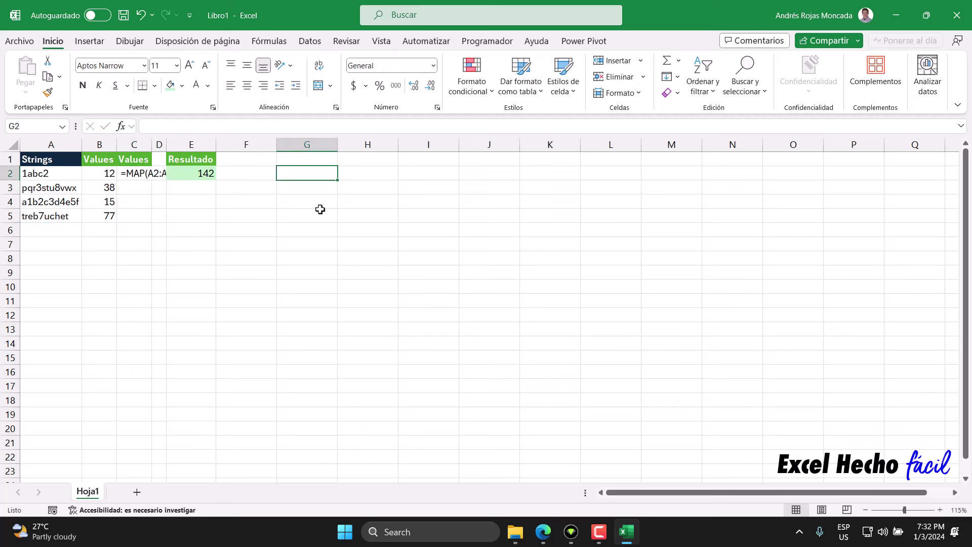
Begin the G2 formula =EXTRAE(A2,SECUENCIA(LARGO(A2)) to read characters from A2.
text(=extr)
key(Tab)
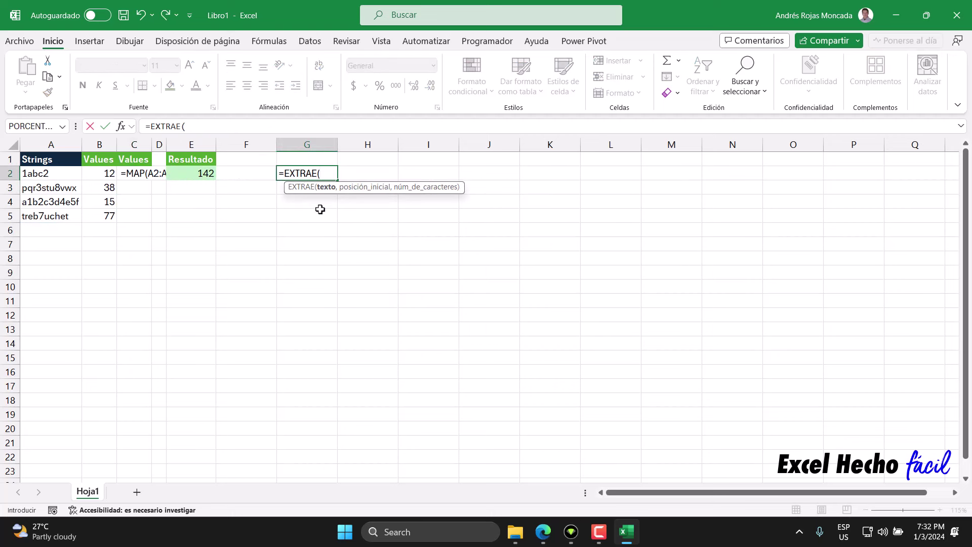
click(65, 180)
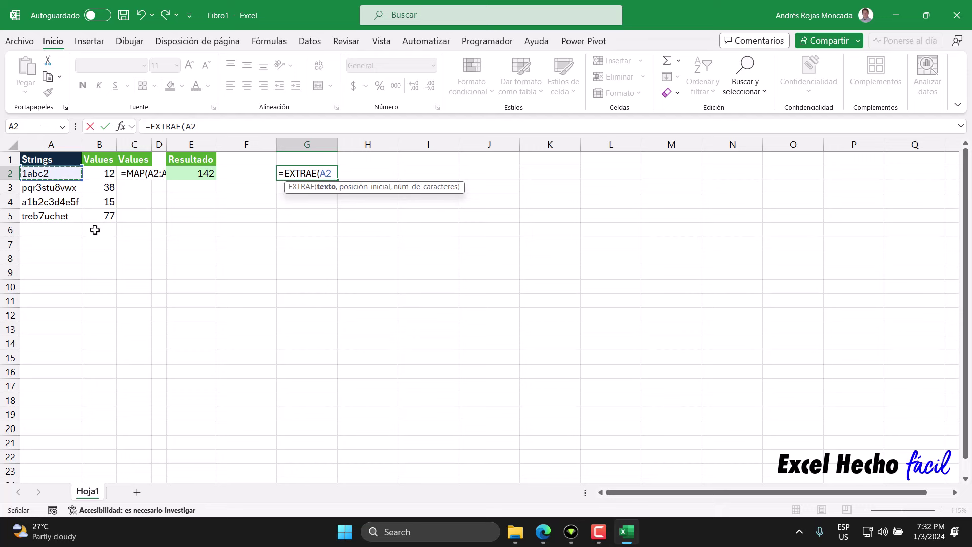
text(,)
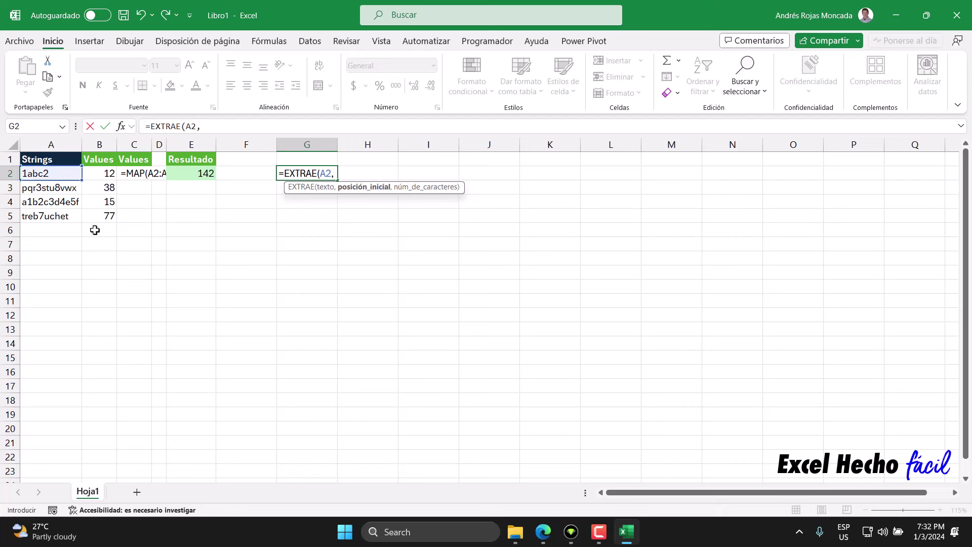
text(secu)
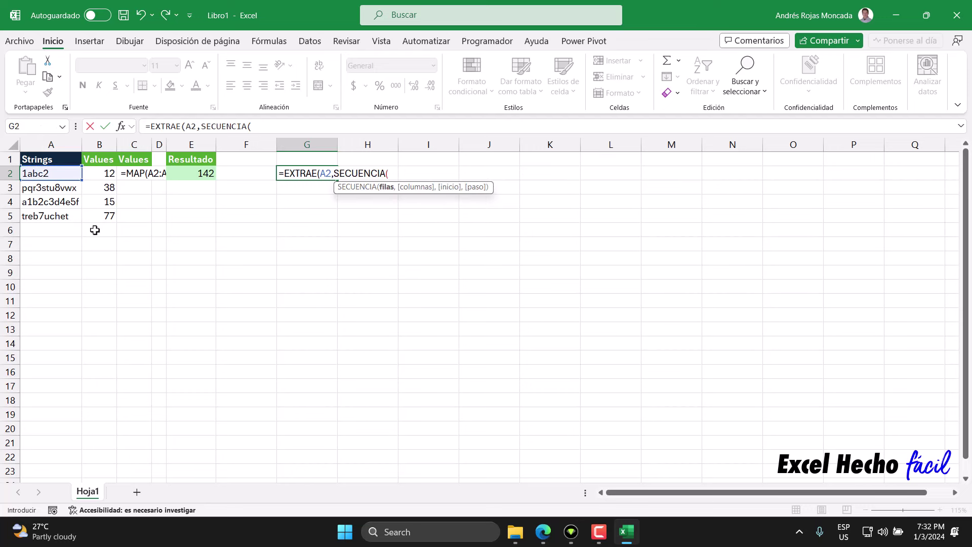
text(la)
key(Down)
key(Tab)
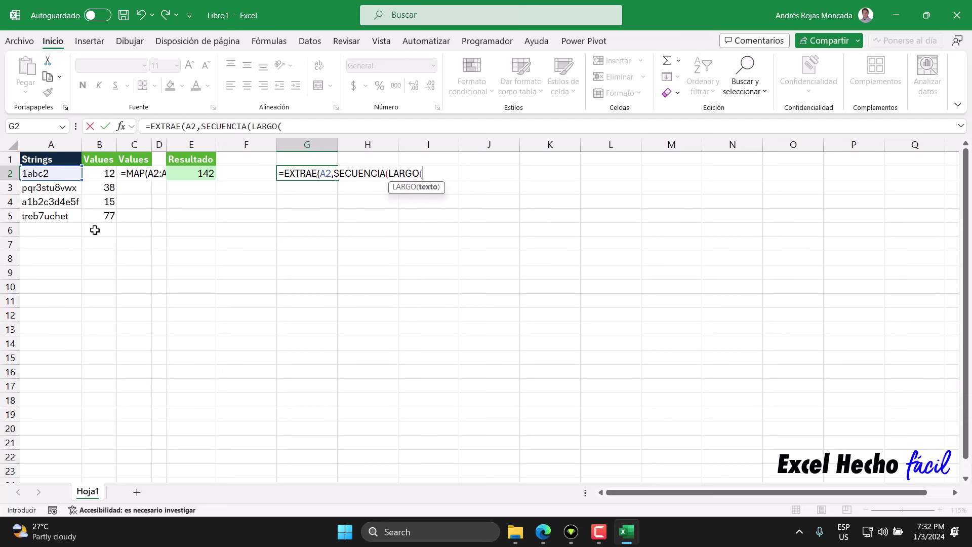
click(66, 173)
text()))
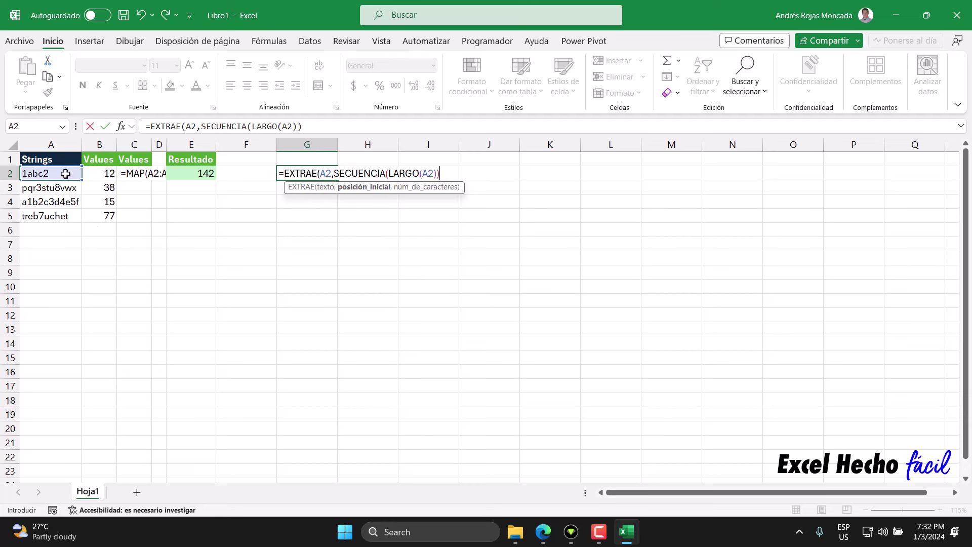
Finish the G2 formula with a length of 1 so 1abc2 spills into G2:G6.
drag(389, 174, 437, 174)
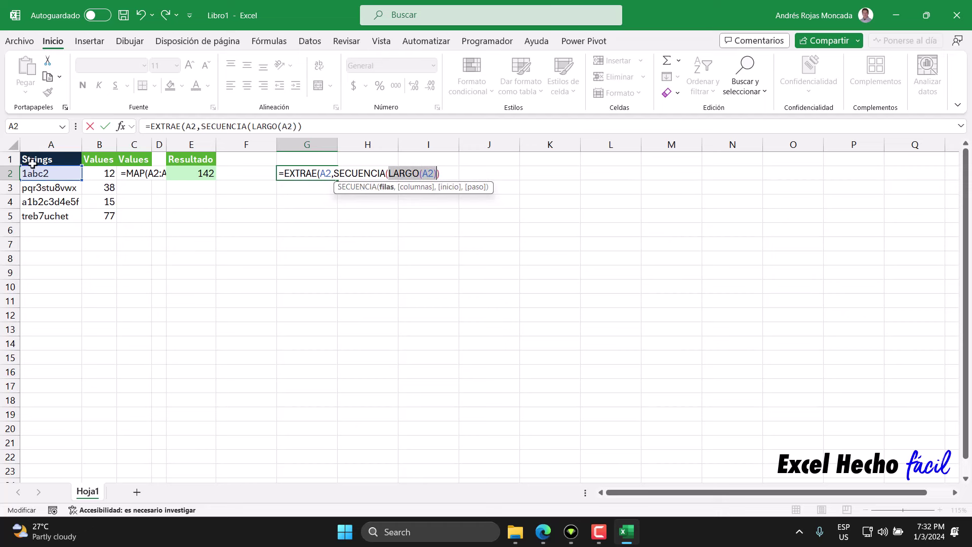
drag(440, 174, 335, 175)
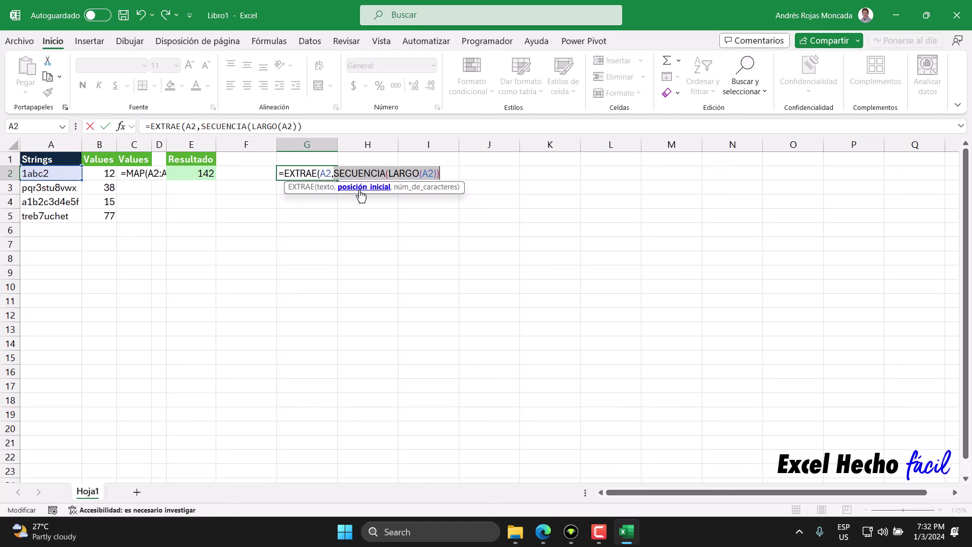
click(440, 174)
text(,1)
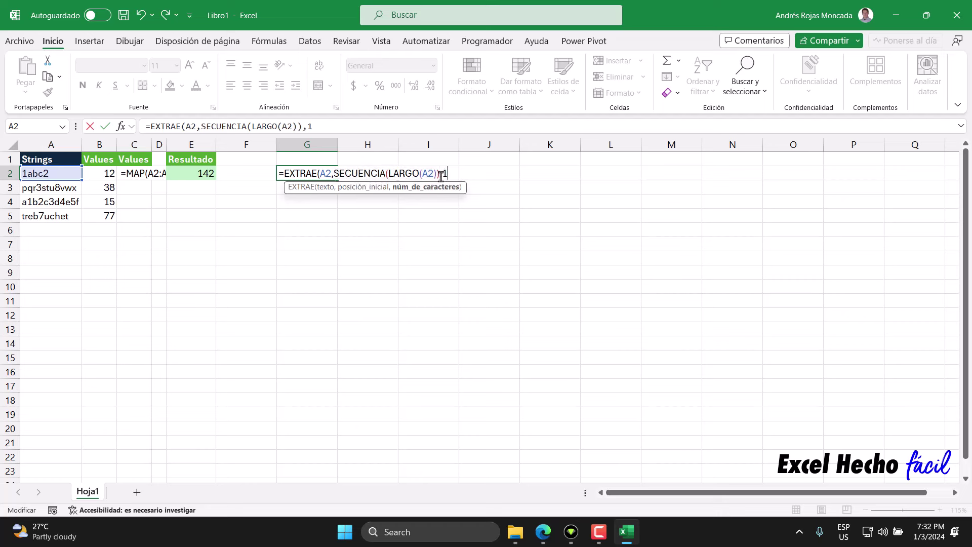
text())
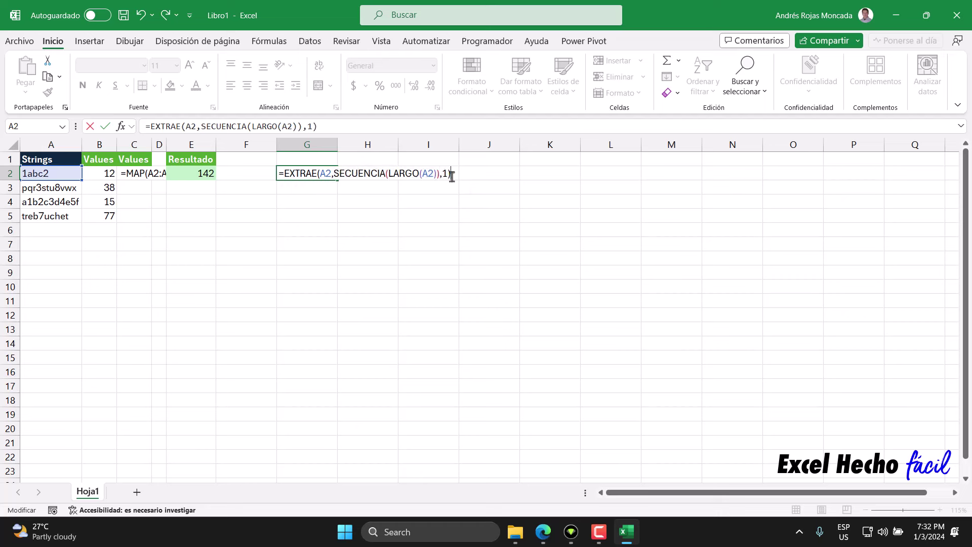
key(Return)
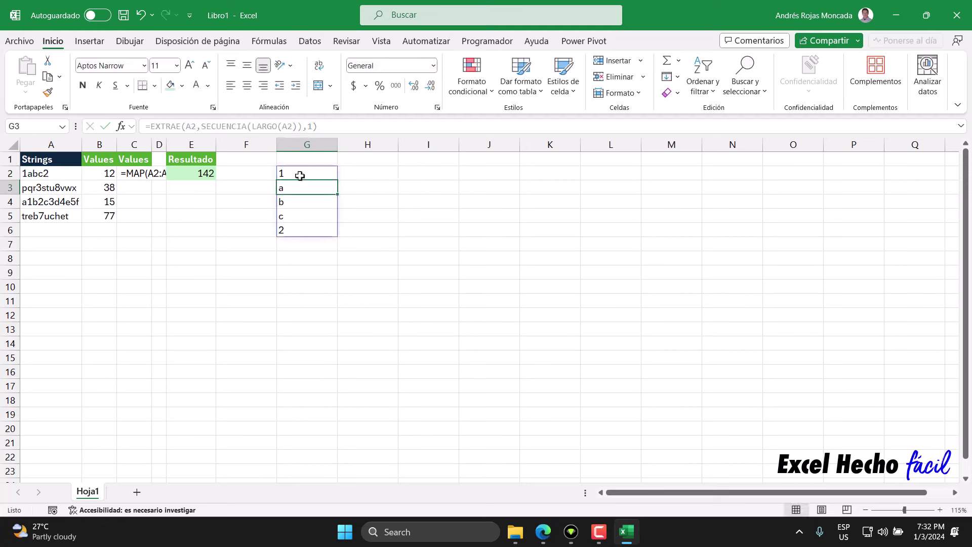
drag(297, 175, 294, 232)
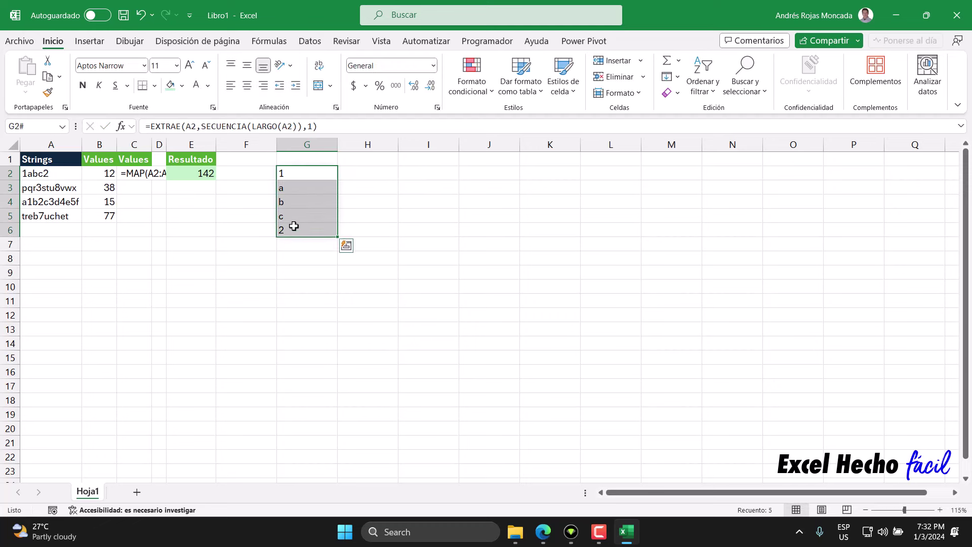
Enter =ESNUMERO(G2#*1) in H2 to flag the digits VERDADERO and the letters FALSO.
click(350, 174)
text(=e)
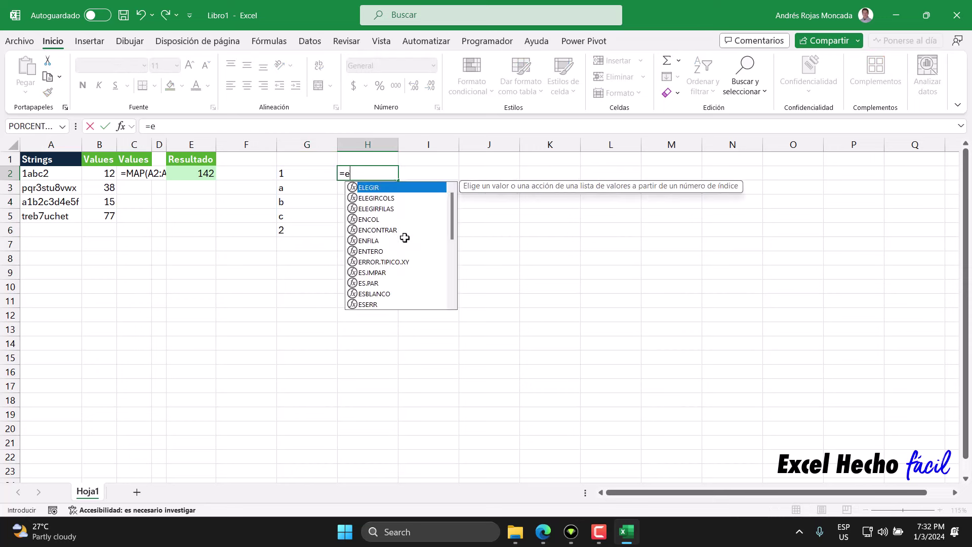
text(snu)
key(Tab)
drag(293, 174, 298, 230)
key(Return)
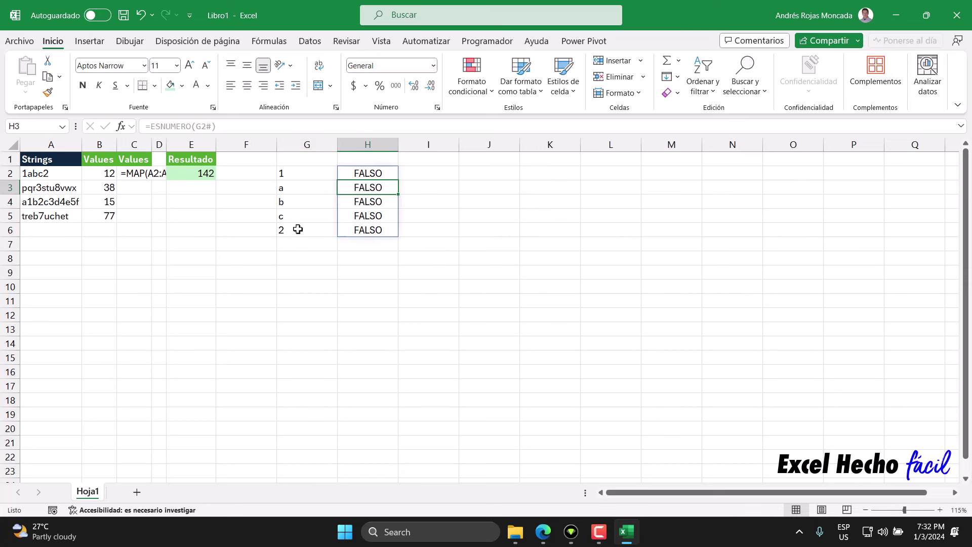
click(350, 174)
key(F2)
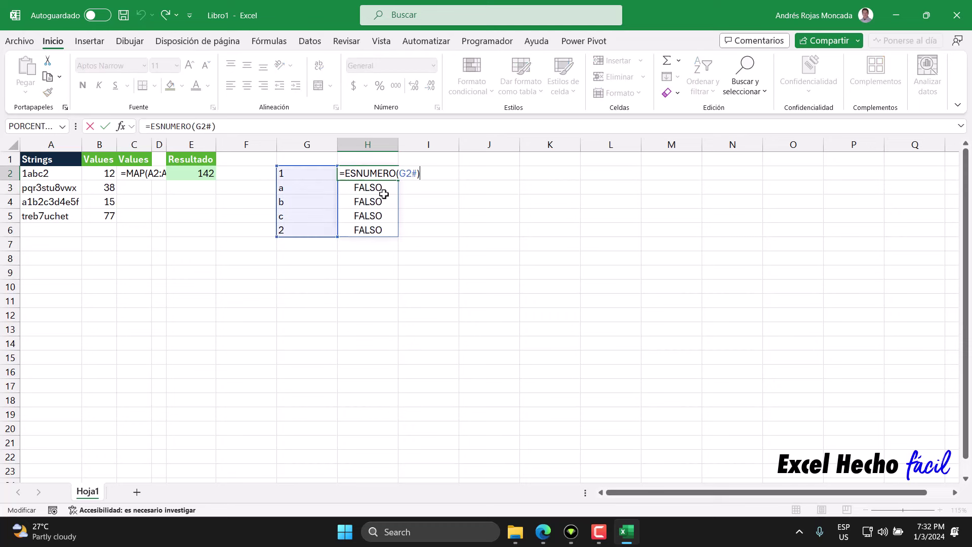
click(415, 174)
text(*1)
key(Return)
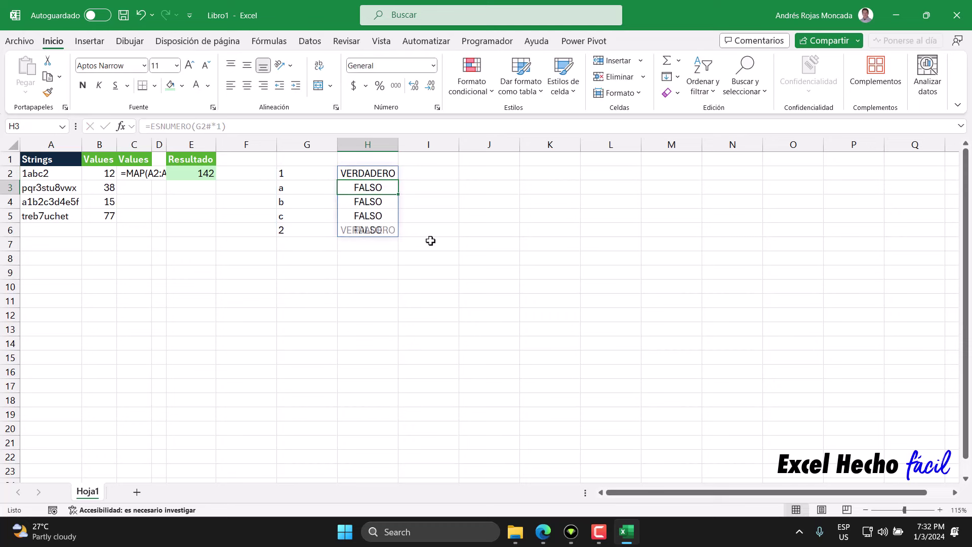
Review the formulas in G2 and H2.
click(293, 176)
click(384, 174)
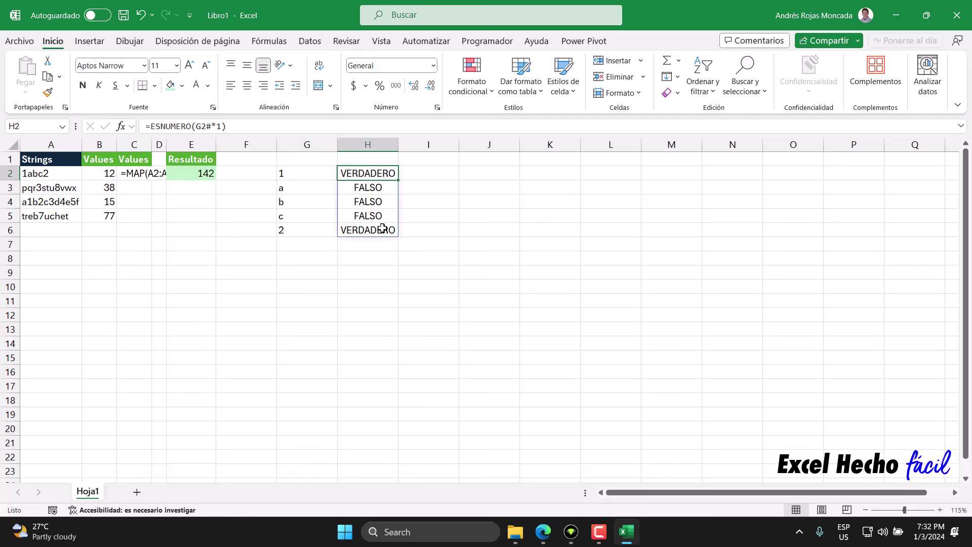
click(427, 172)
Enter =BUSCARX(VERDADERO,H2#,G2#,,,1) in I2 so it returns the first digit 1.
text(=b)
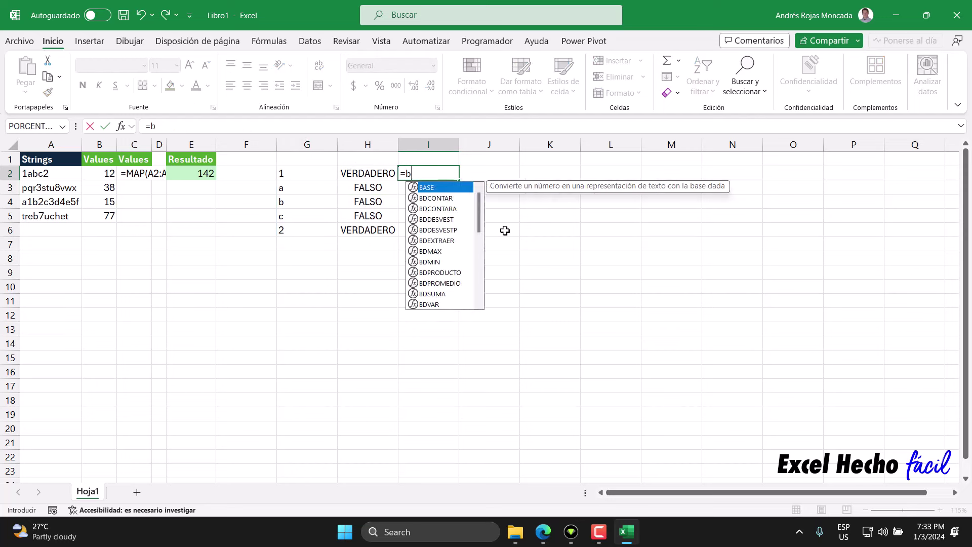
text(usc)
key(Down)
key(Down)
key(Down)
key(Tab)
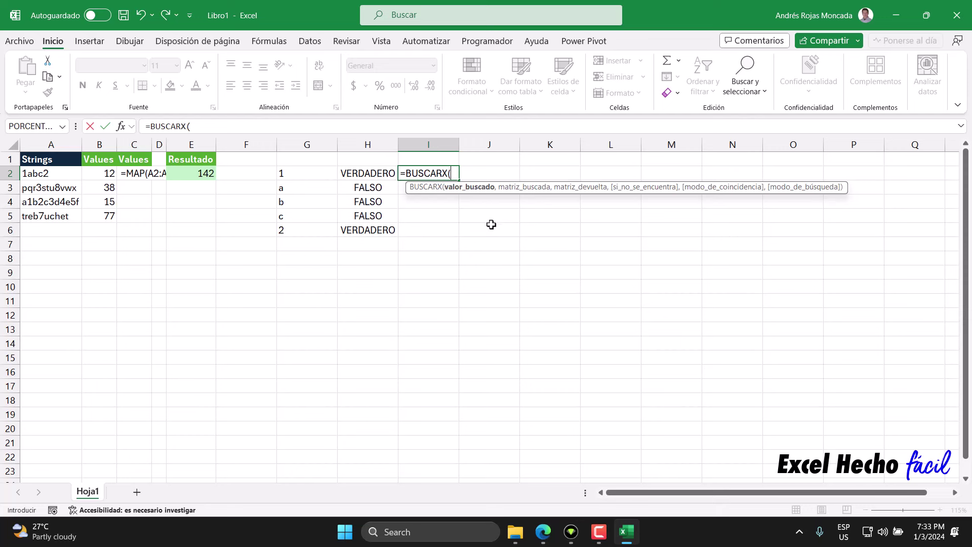
text(ver)
key(Tab)
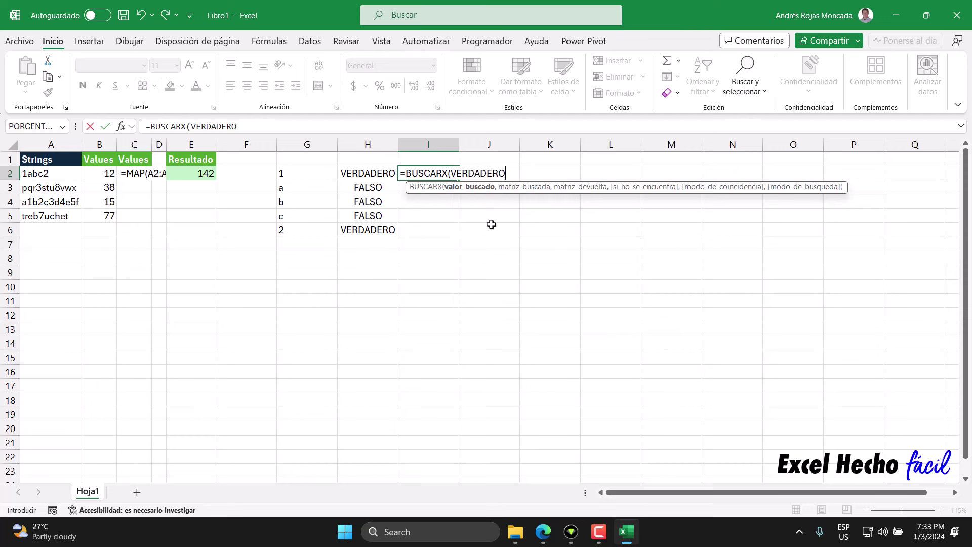
text(,)
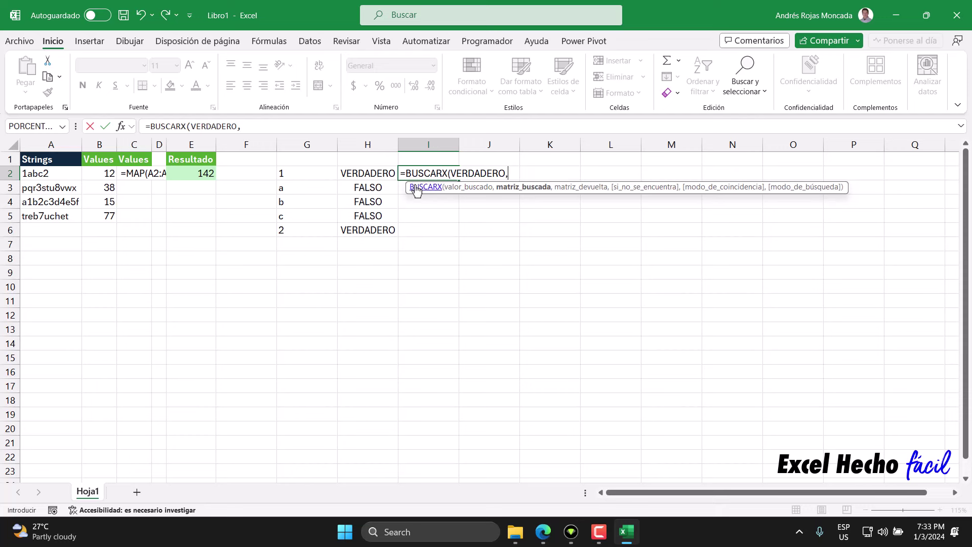
drag(381, 170, 380, 231)
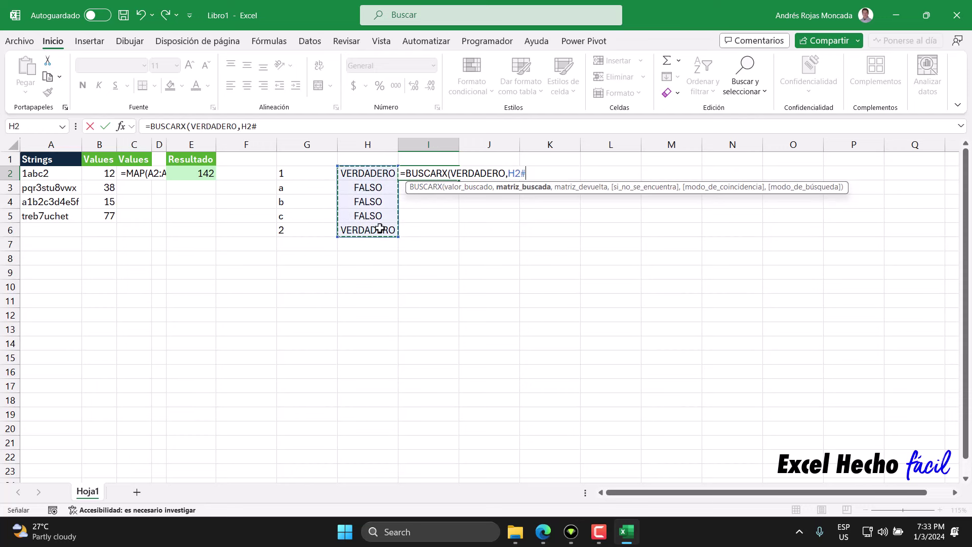
text(,)
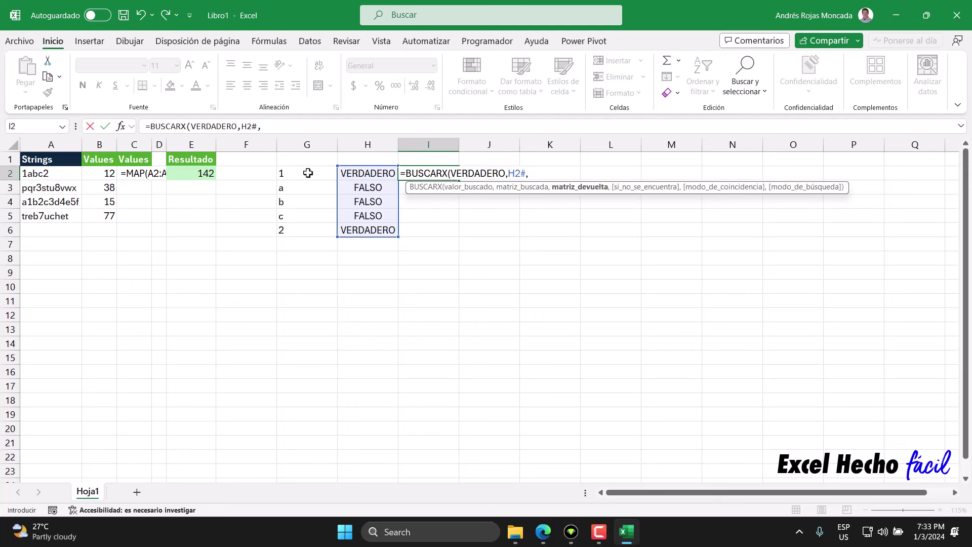
drag(307, 173, 309, 230)
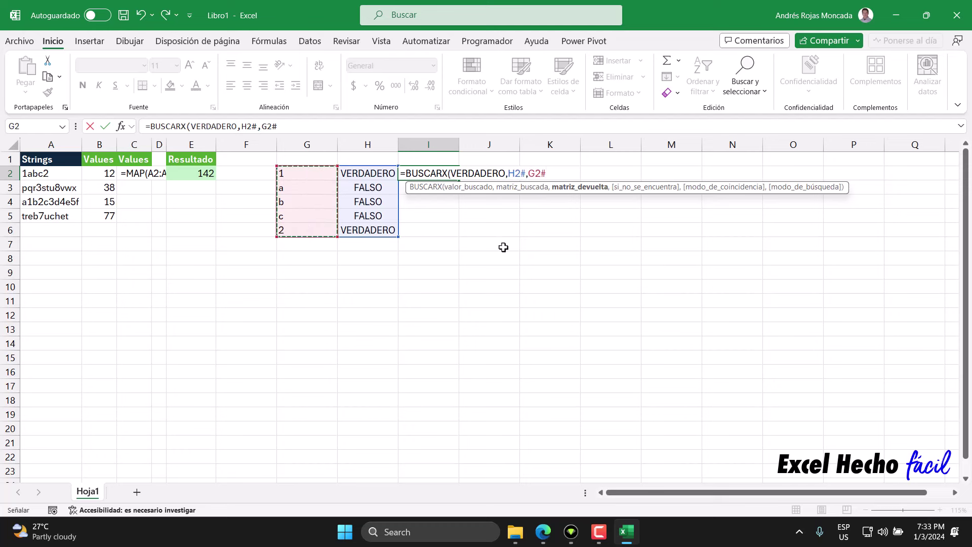
text(,,)
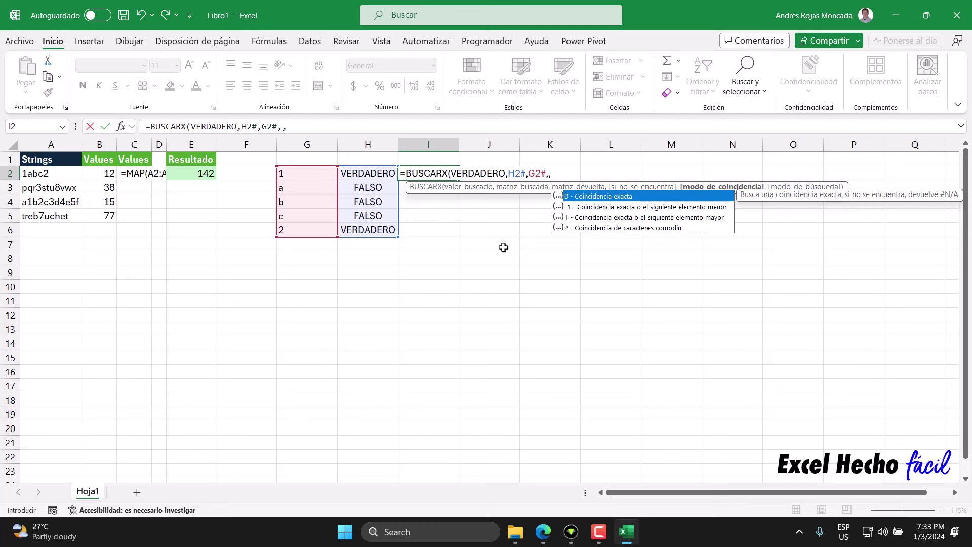
text(,)
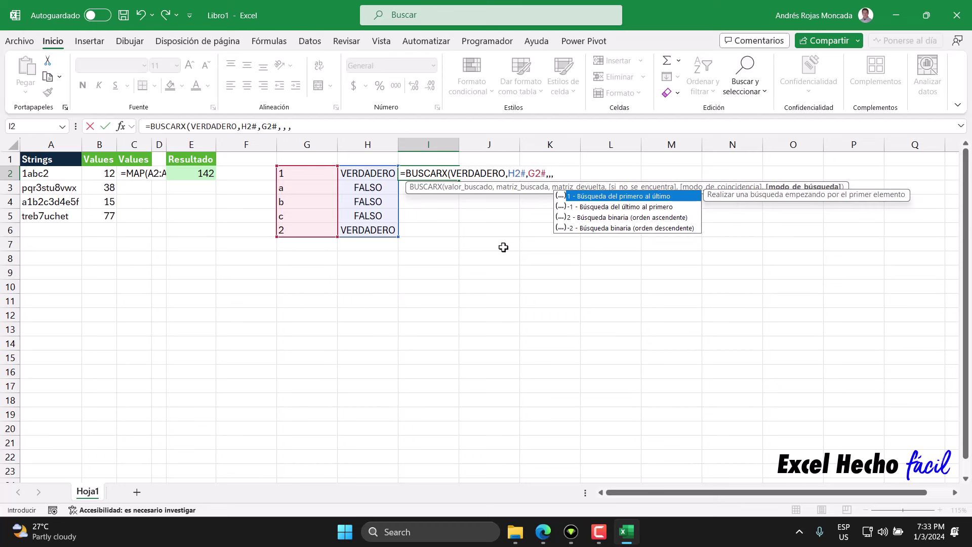
double_click(630, 201)
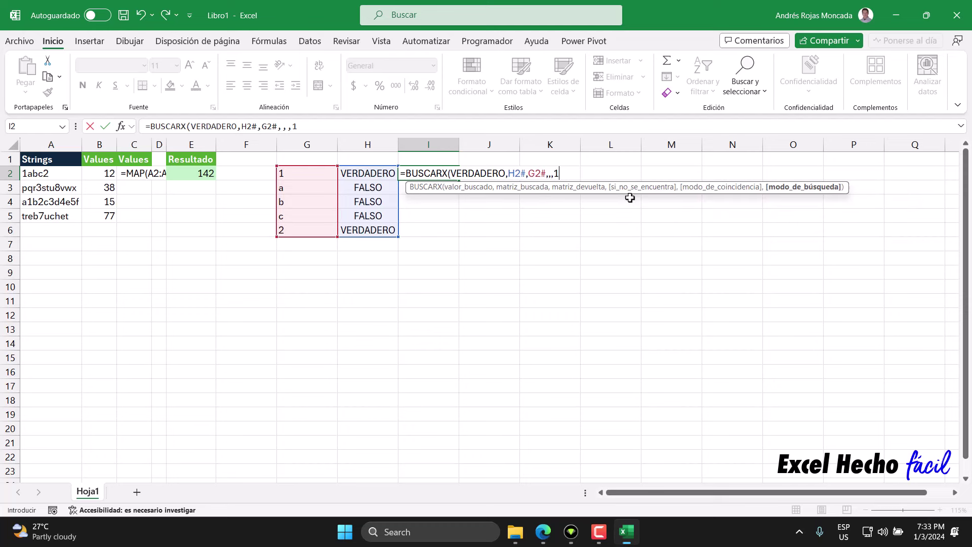
key(Return)
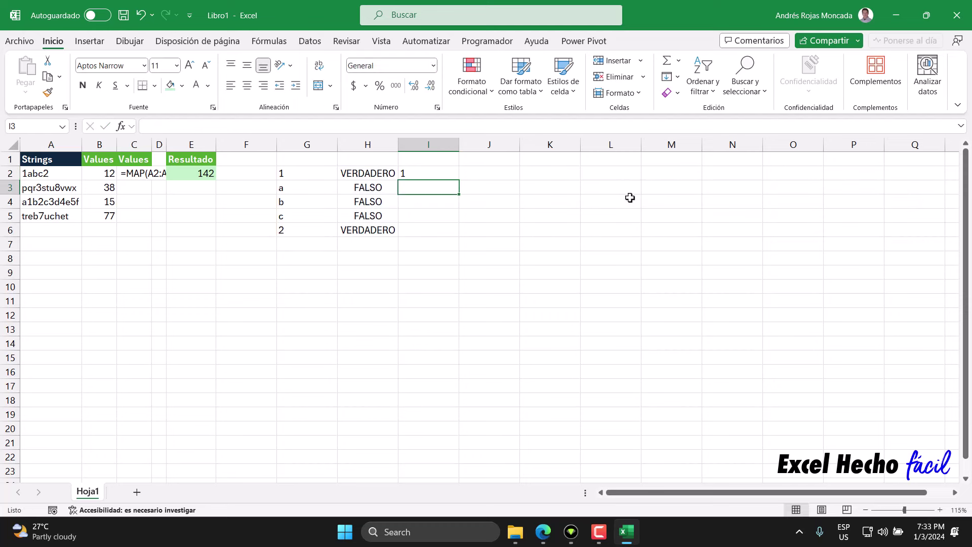
click(434, 172)
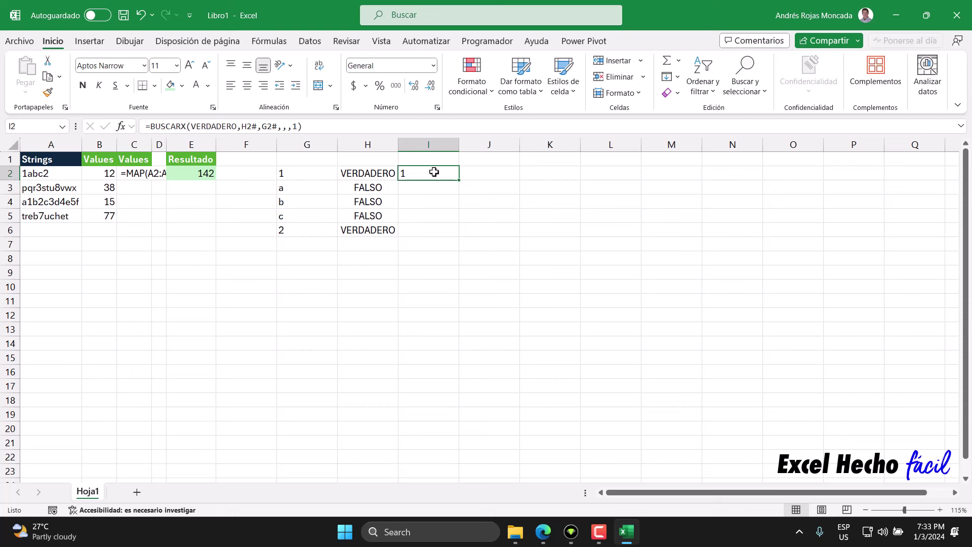
Copy I2's lookup formula text and paste it into J2.
double_click(434, 172)
drag(568, 177, 330, 161)
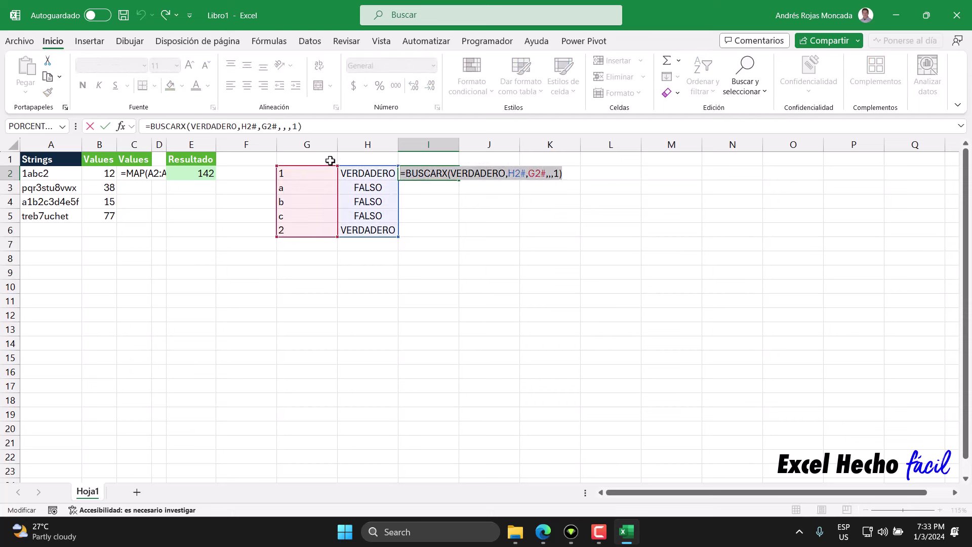
key(ctrl+c)
key(Escape)
key(Right)
key(F2)
key(ctrl+v)
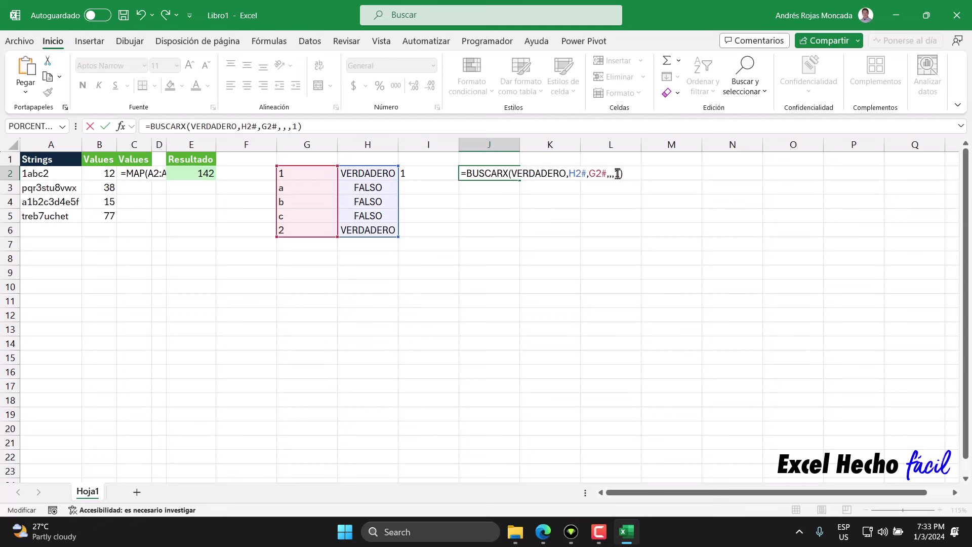
Change J2's search mode from 1 to -1 so it returns the last digit 2.
key(Left)
key(BackSpace)
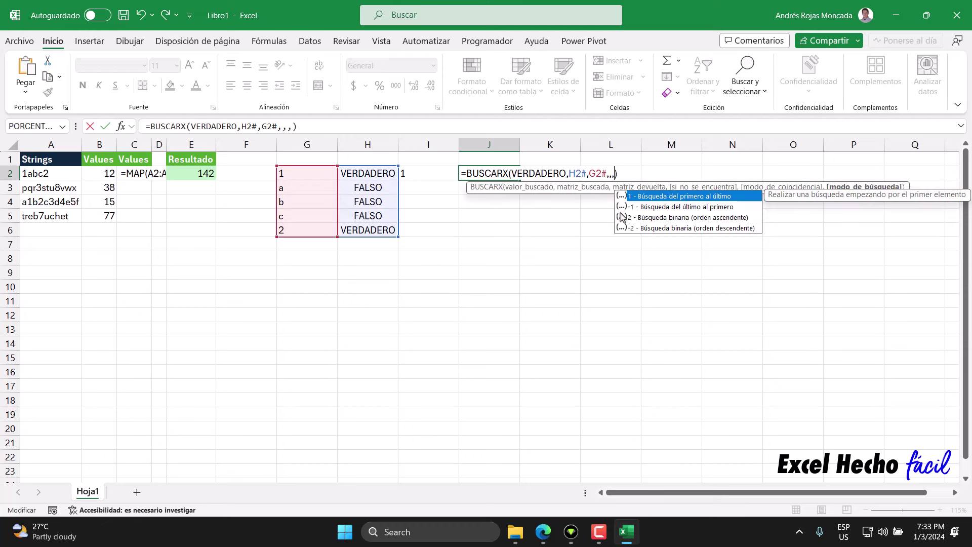
double_click(671, 207)
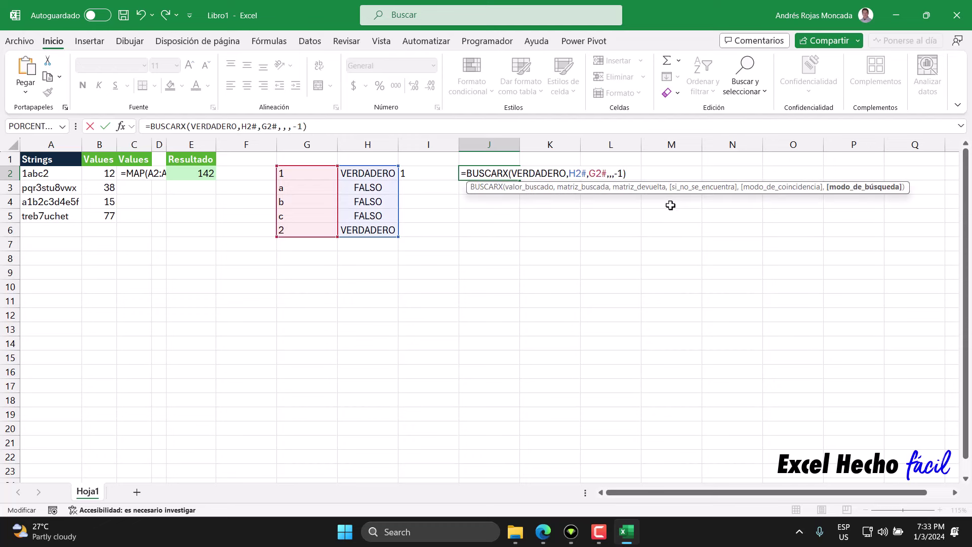
key(Return)
click(462, 174)
Review the G2 character extraction, H column ESNUMERO checks and I2 lookup formulas.
click(282, 173)
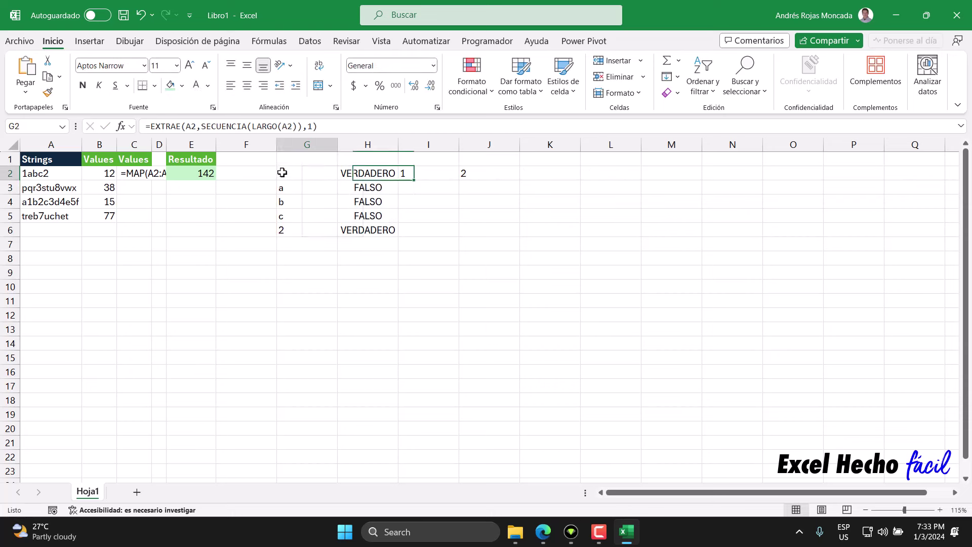
click(371, 231)
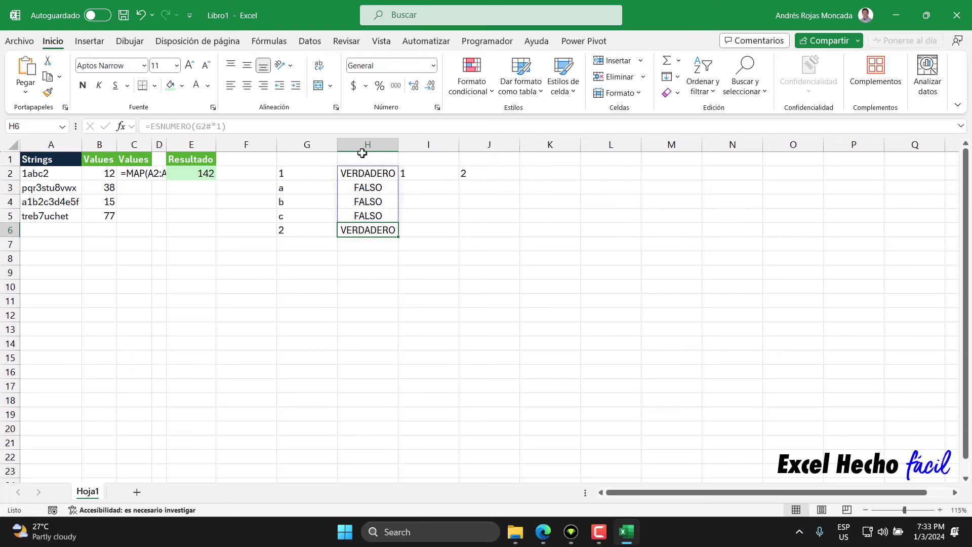
click(362, 174)
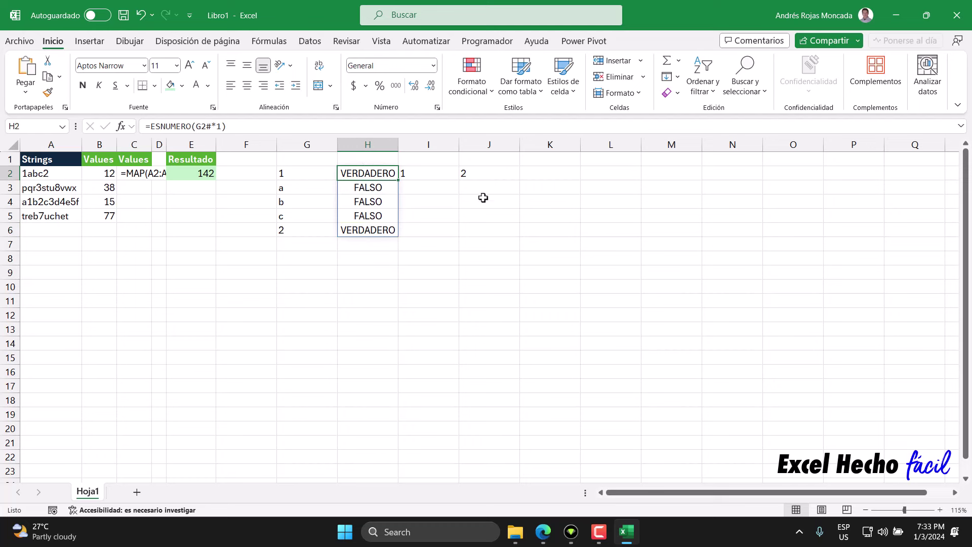
click(405, 176)
key(F2)
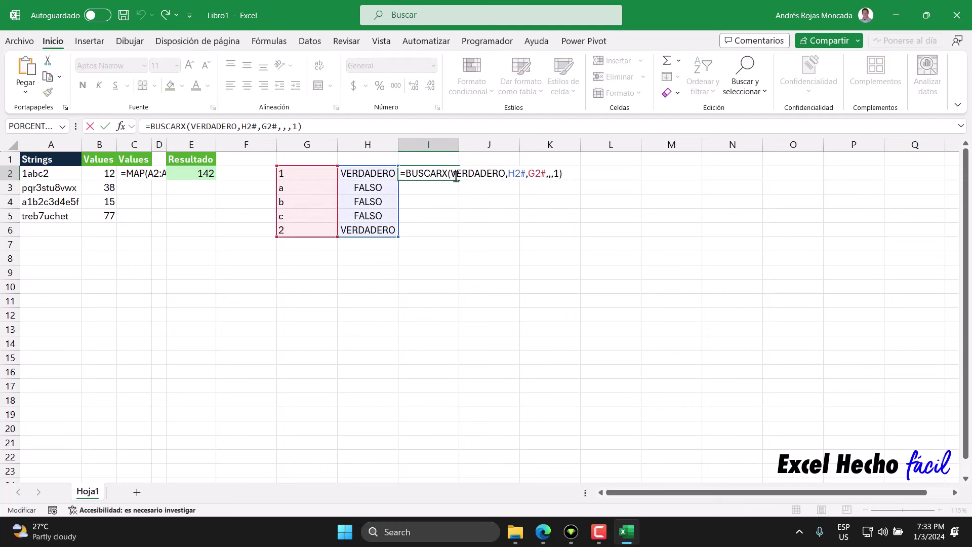
key(Escape)
Point out the extracted characters and H2's ESNUMERO formula, then select G2:J9 for clearing.
drag(298, 173, 297, 221)
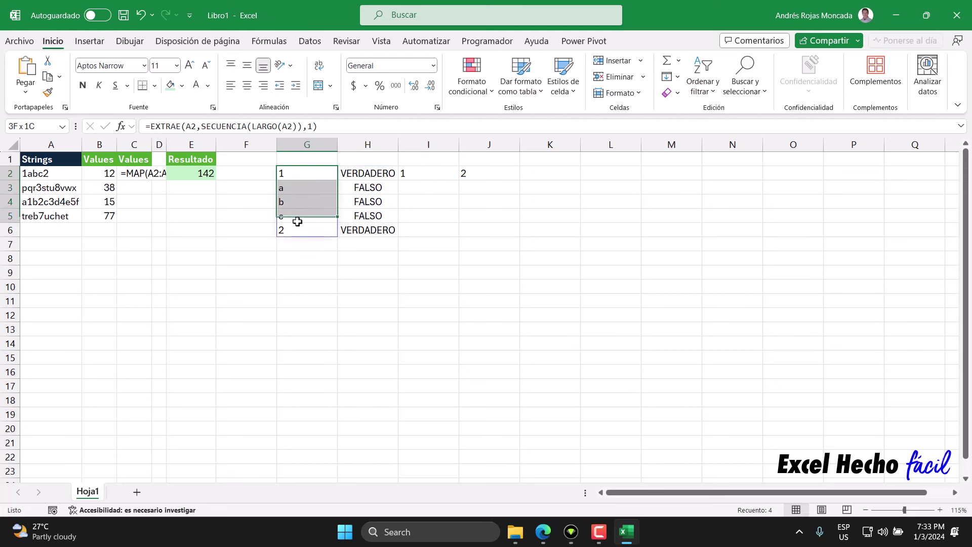
click(299, 175)
click(319, 229)
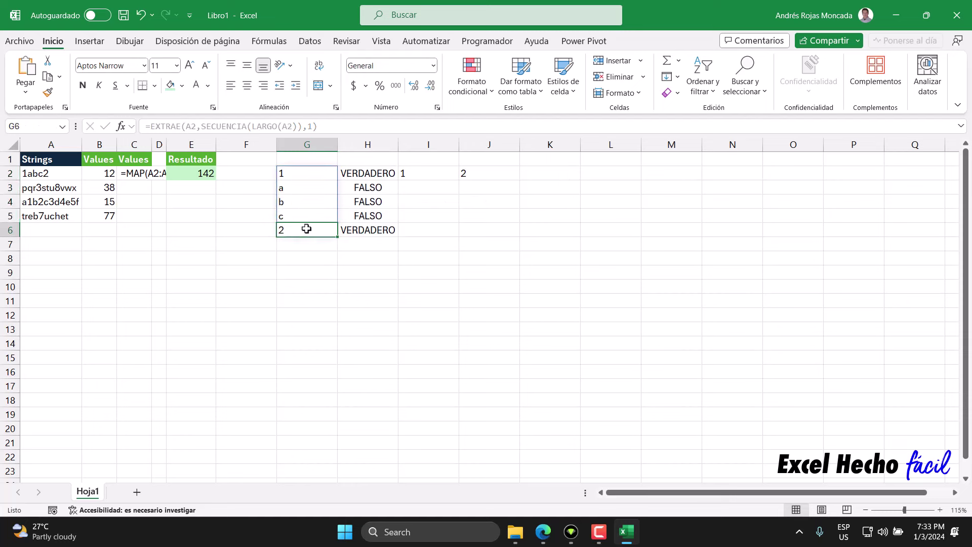
click(356, 175)
key(F2)
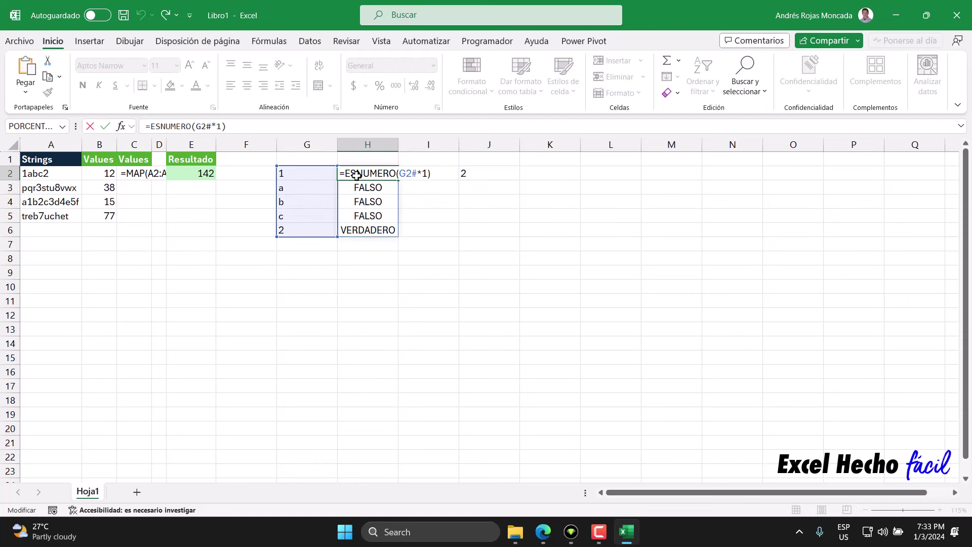
drag(344, 175, 398, 175)
key(Escape)
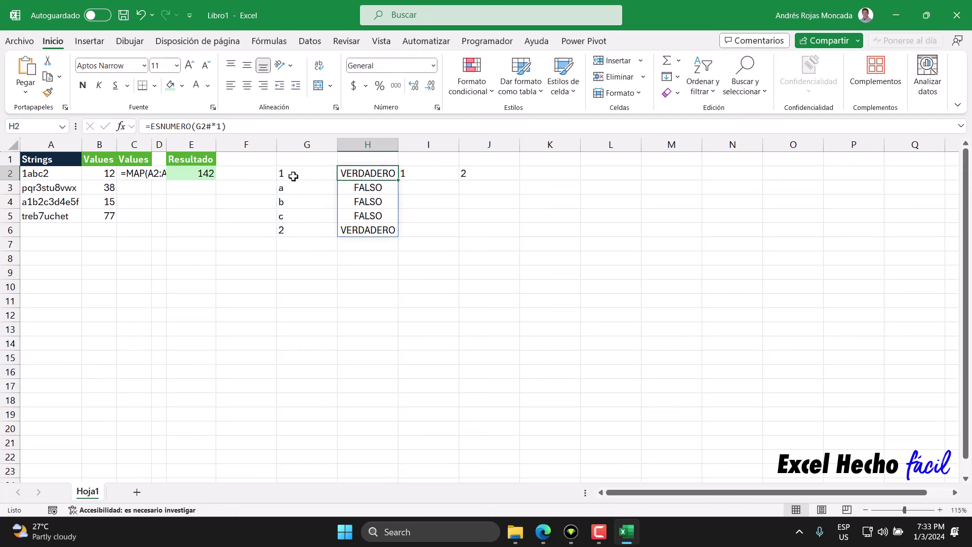
drag(294, 176, 507, 271)
click(674, 93)
Clear everything in G2:J9 and resume editing C2's LET formula.
click(680, 124)
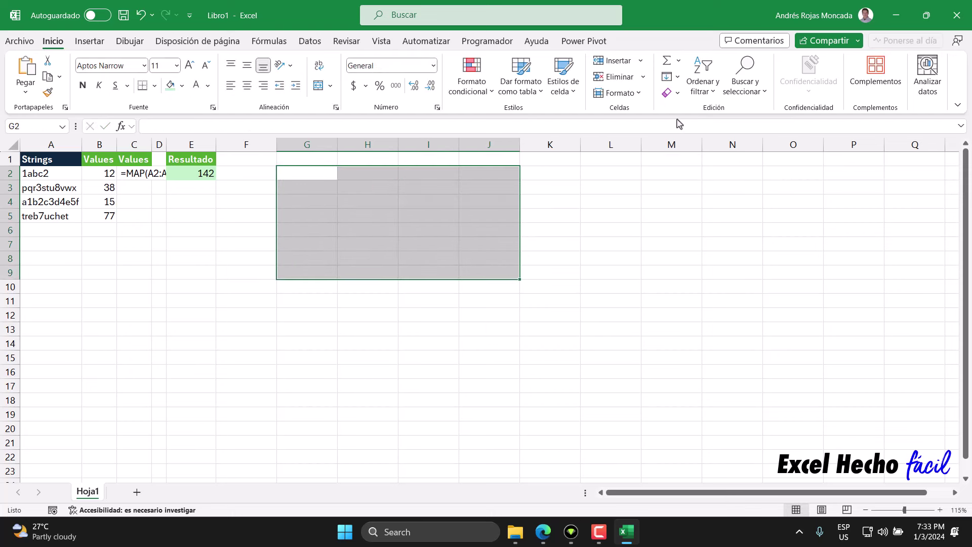
click(137, 174)
key(F2)
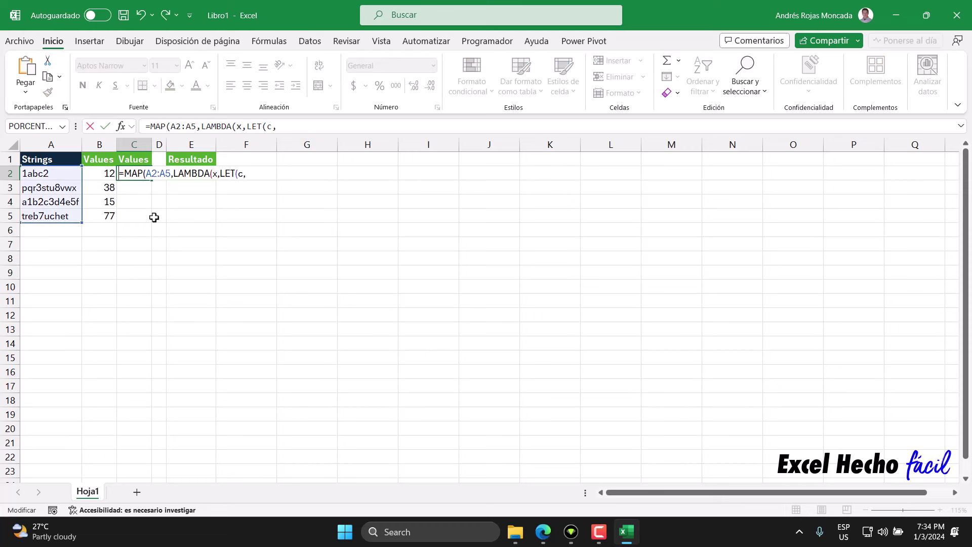
click(253, 173)
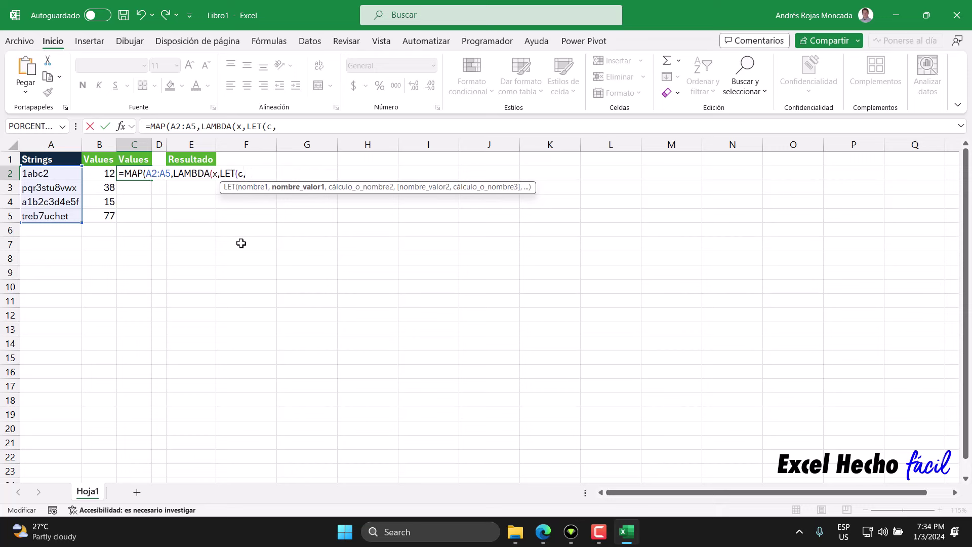
Define the LET variable c as EXTRAE(x,SECUENCIA(LARGO(x)),1) in C2.
text(extr)
key(Tab)
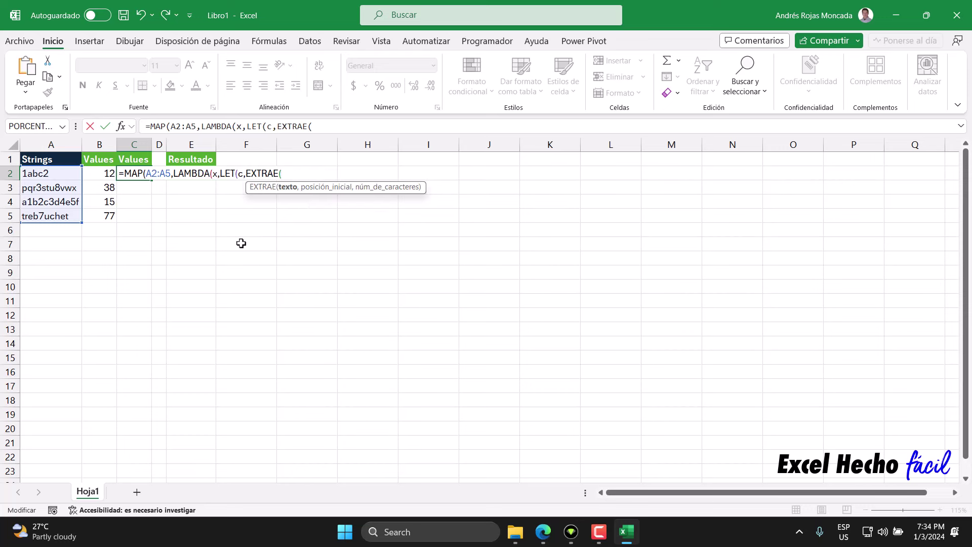
double_click(214, 173)
click(282, 174)
text(x,)
text(secu)
key(Tab)
text(la)
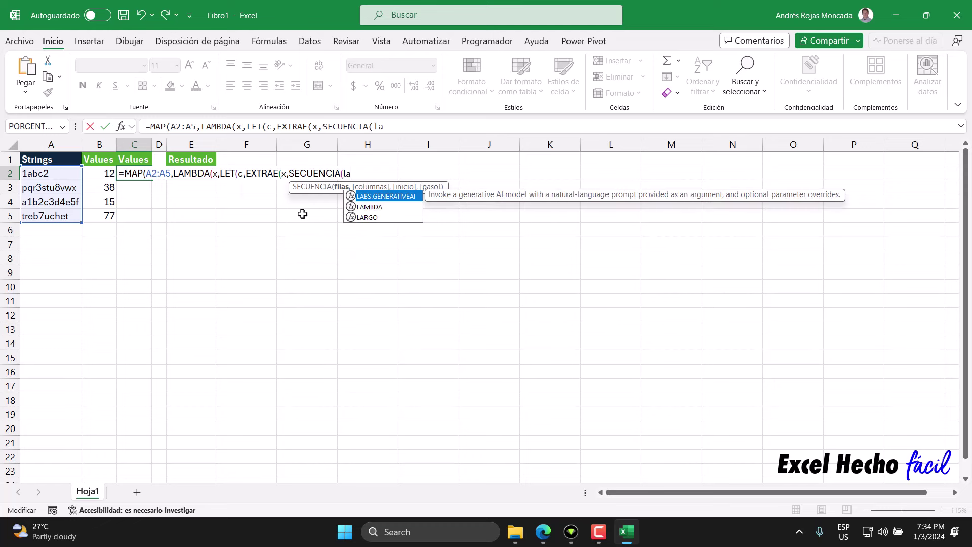
key(Down)
key(Down)
key(Tab)
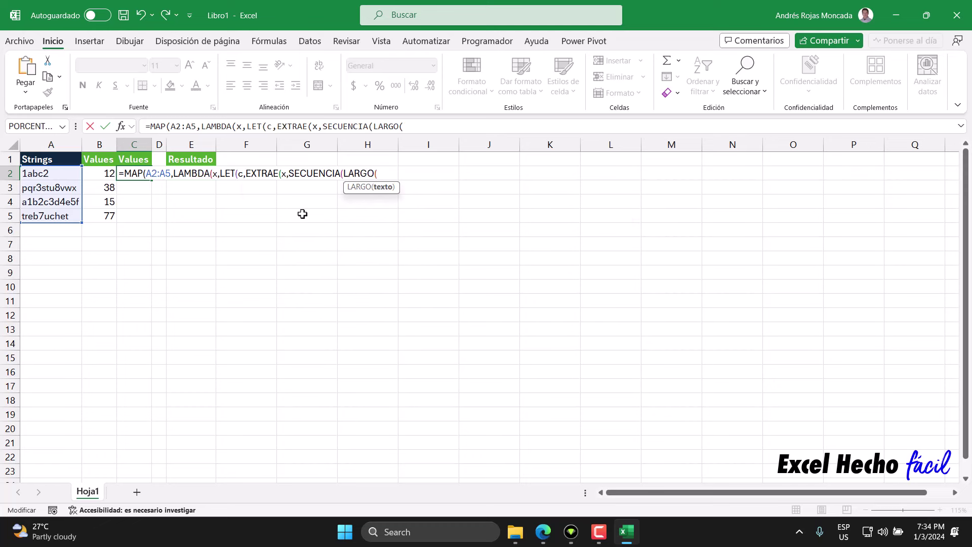
text(x)))
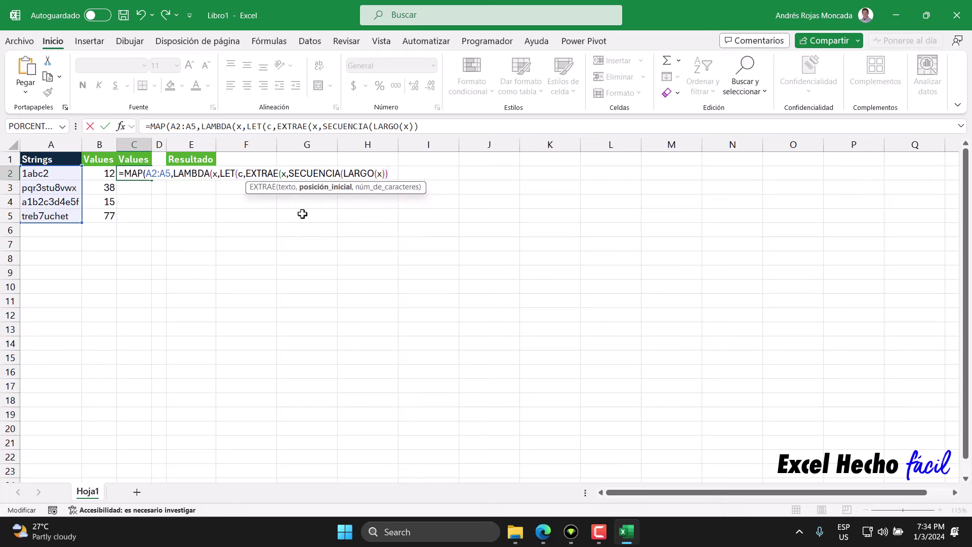
text(,1)
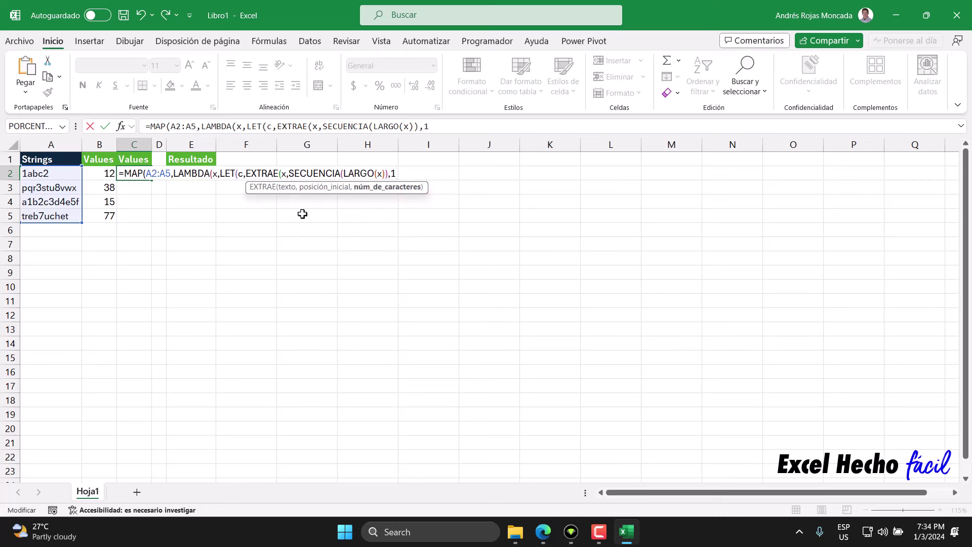
text())
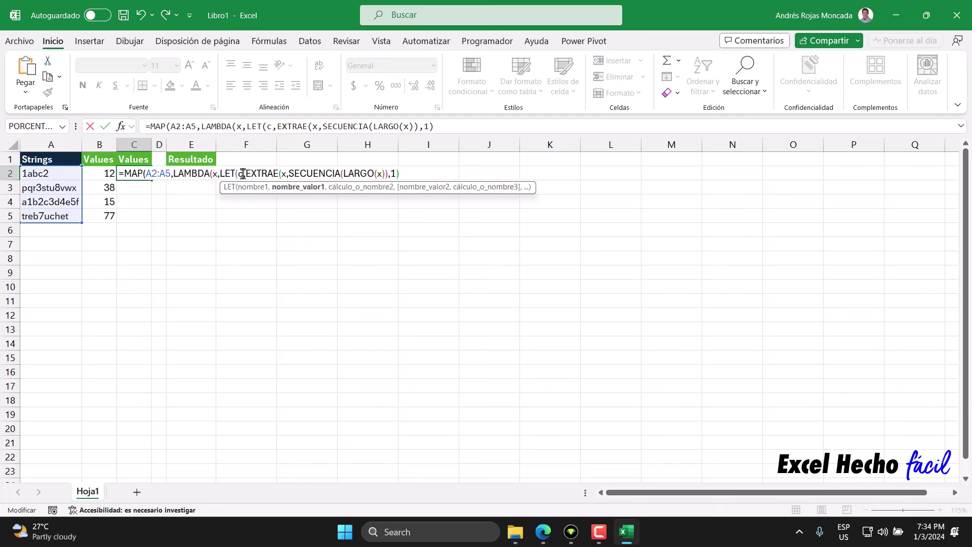
Add the calculation ESNUMERO(c*1) after the c definition.
drag(238, 173, 403, 174)
click(403, 174)
double_click(241, 174)
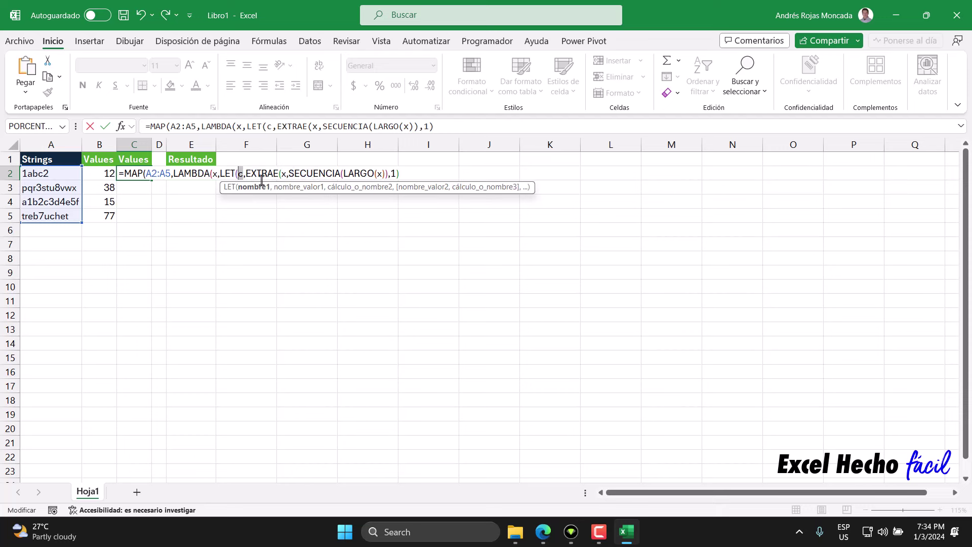
click(410, 174)
text(,)
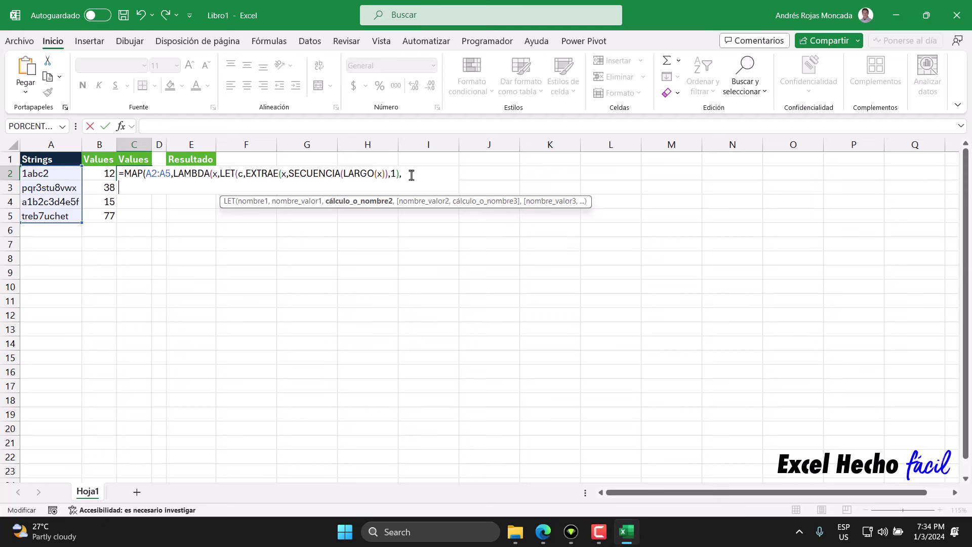
text(bu)
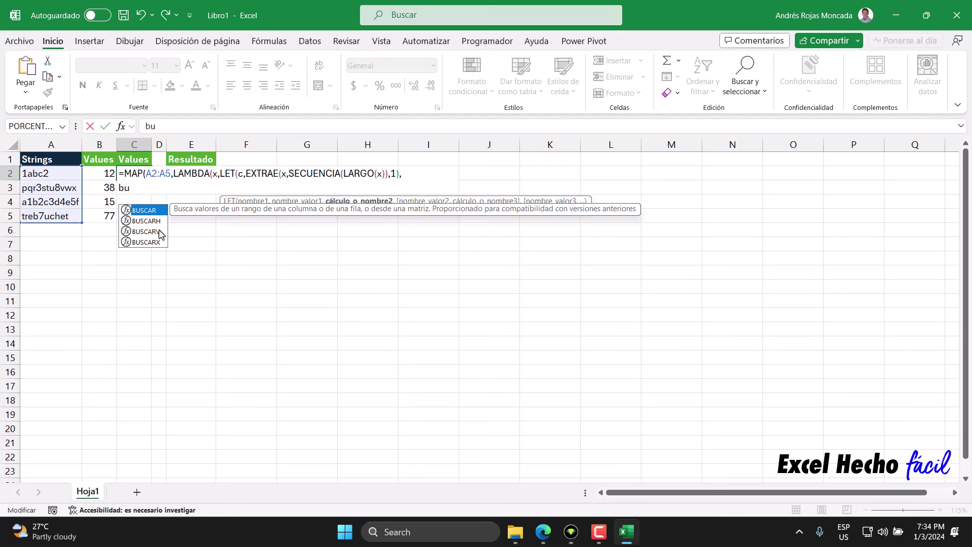
key(BackSpace)
key(BackSpace)
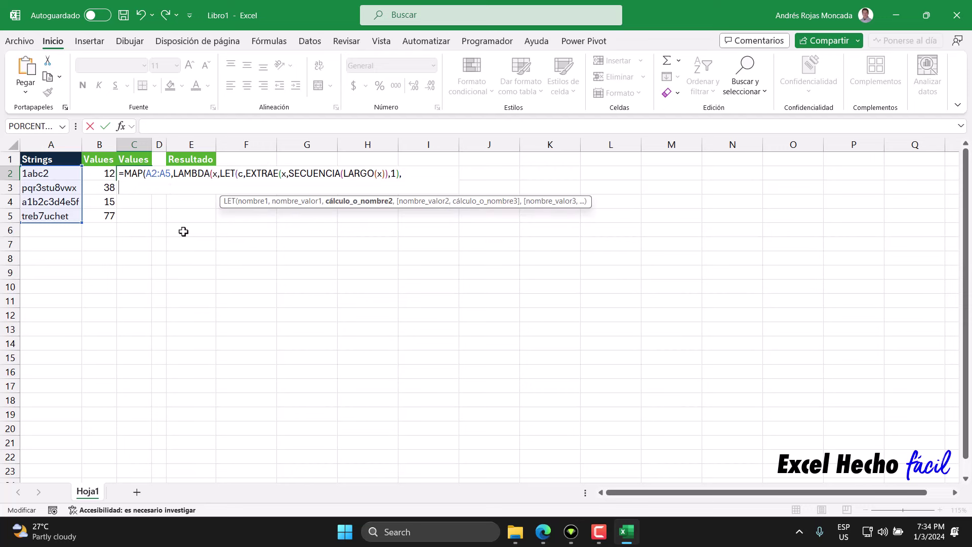
text(es)
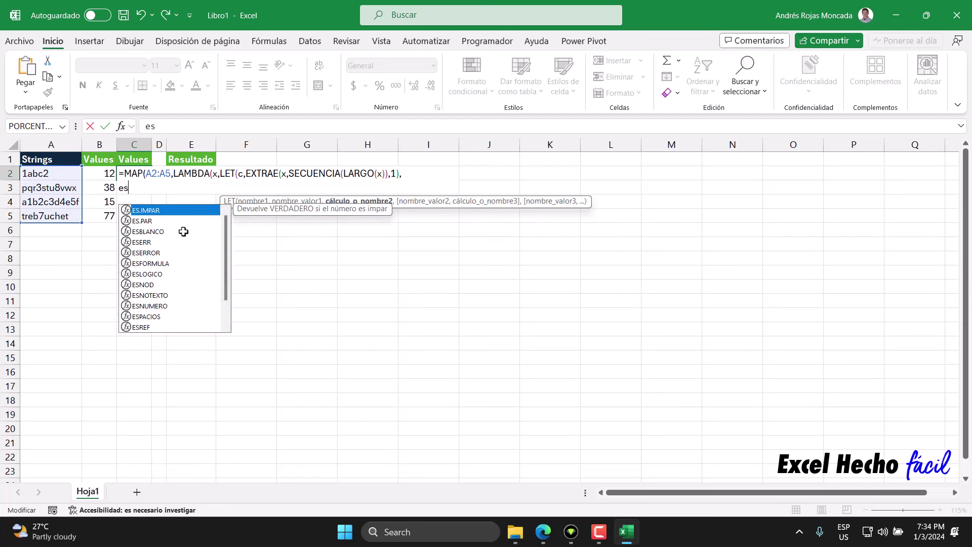
text(nu)
key(Tab)
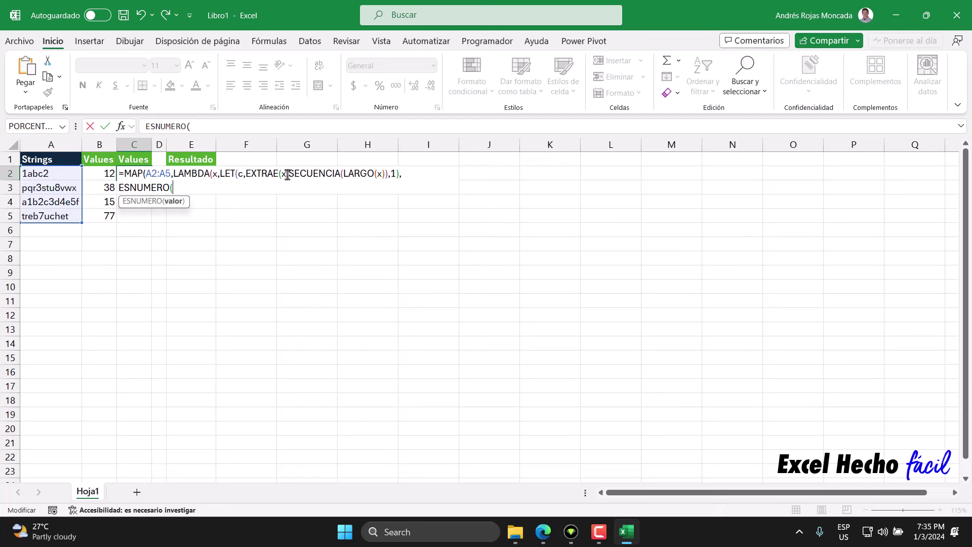
click(239, 173)
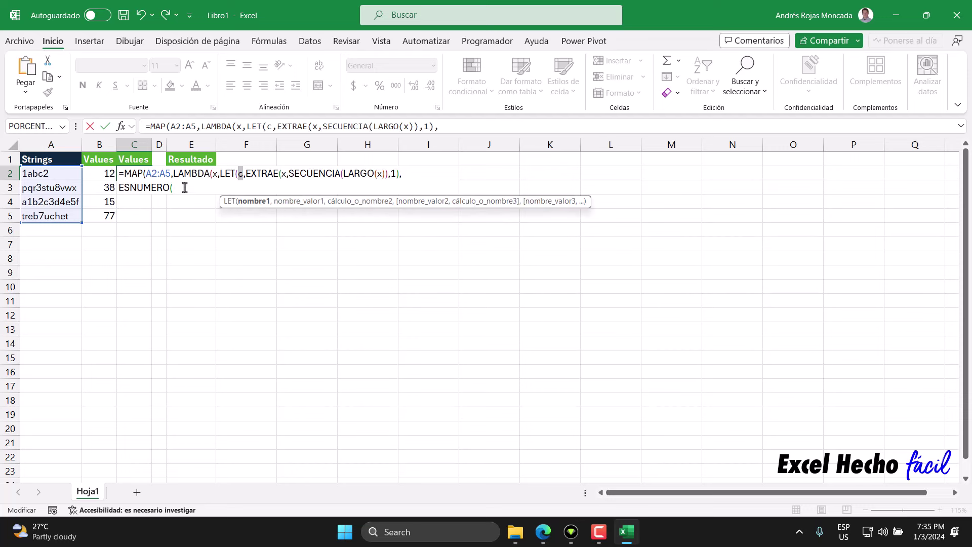
click(184, 189)
text(c)
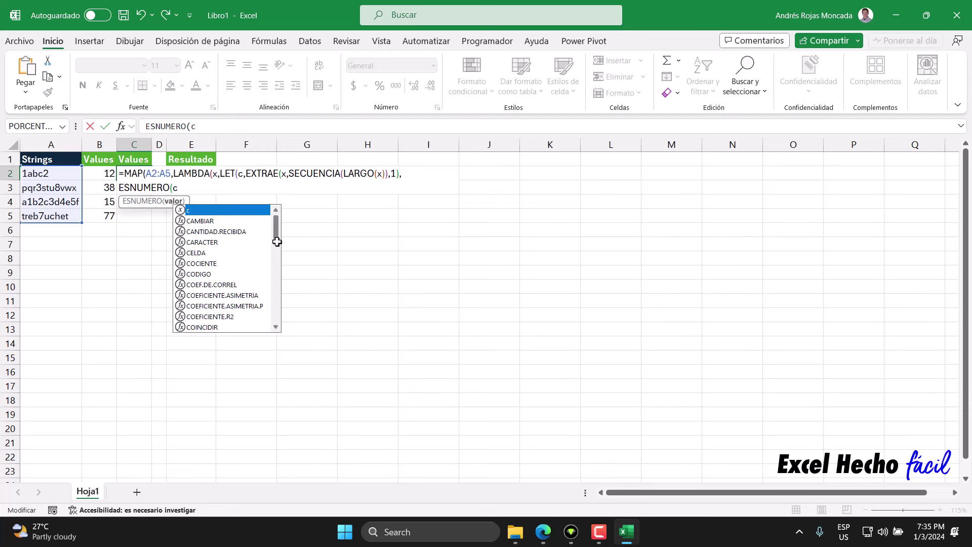
text(*1)
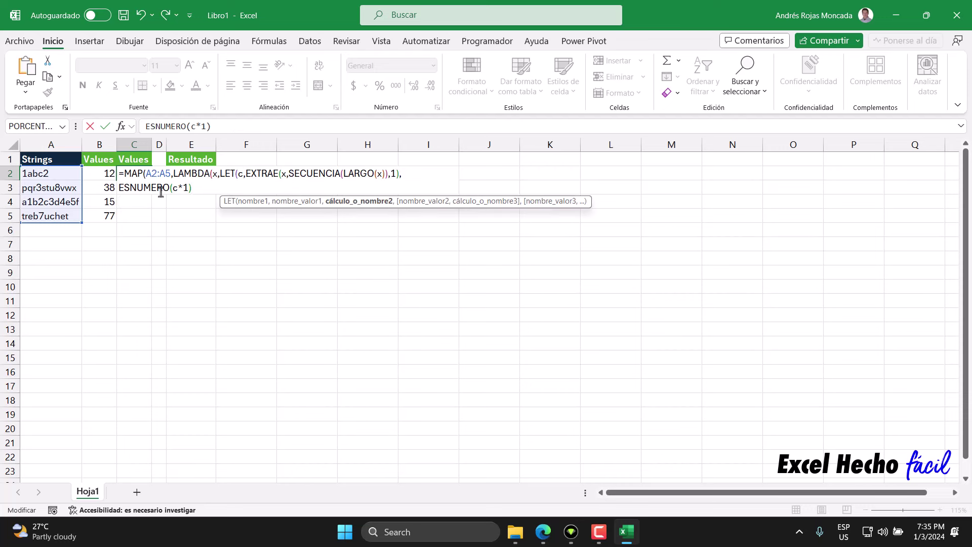
Wrap it as BUSCARX(VERDADERO,ESNUMERO(c*1),c,, returning the digit characters.
drag(192, 188, 121, 189)
click(120, 189)
text(bu)
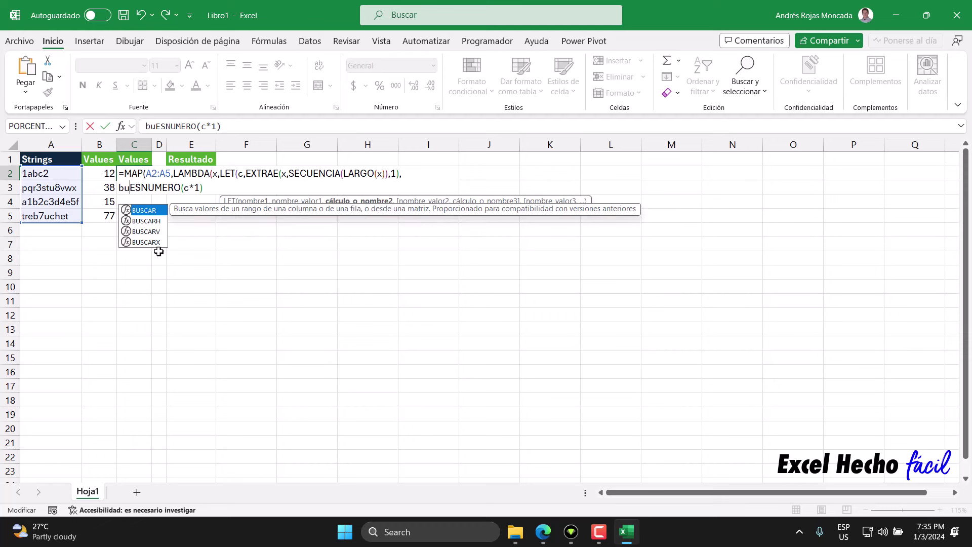
key(Down)
key(Down)
key(Down)
key(Tab)
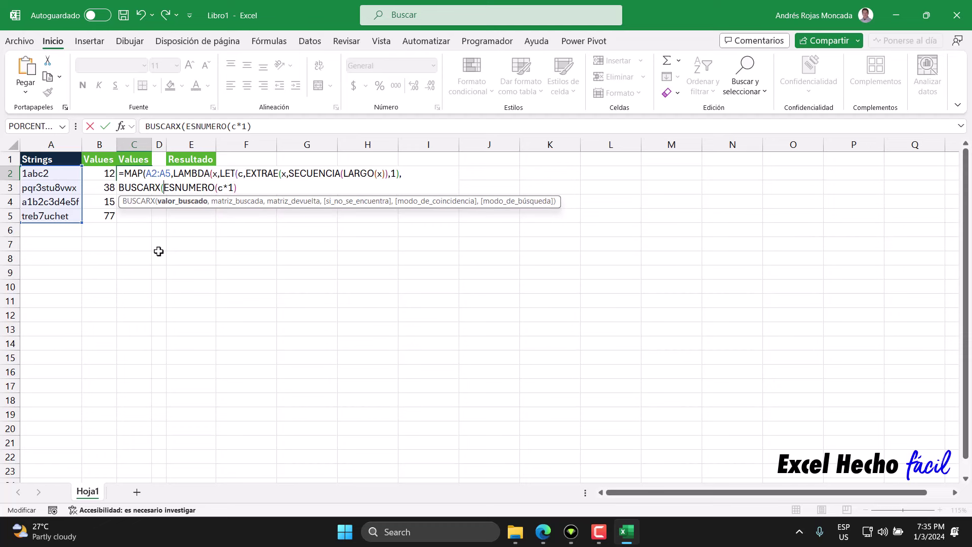
text(VERDADERO)
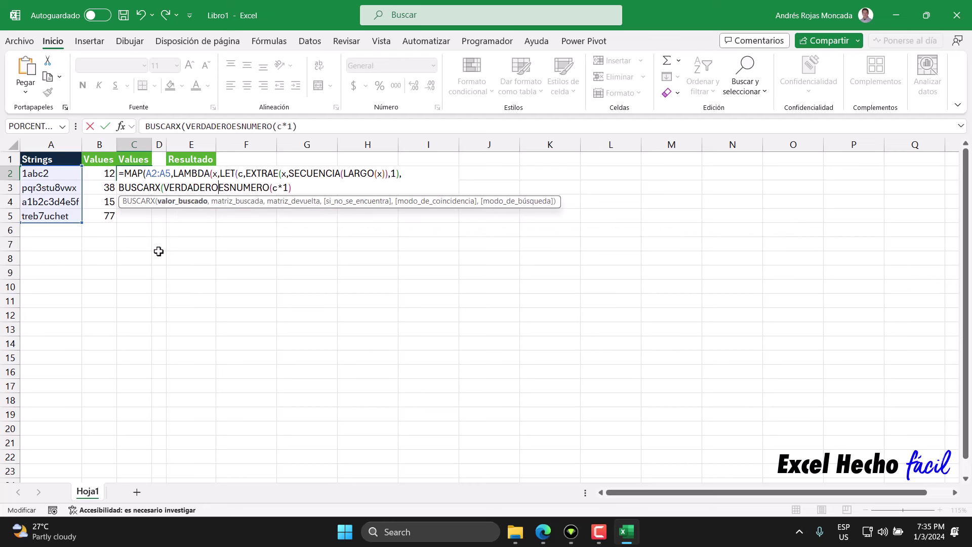
text(,)
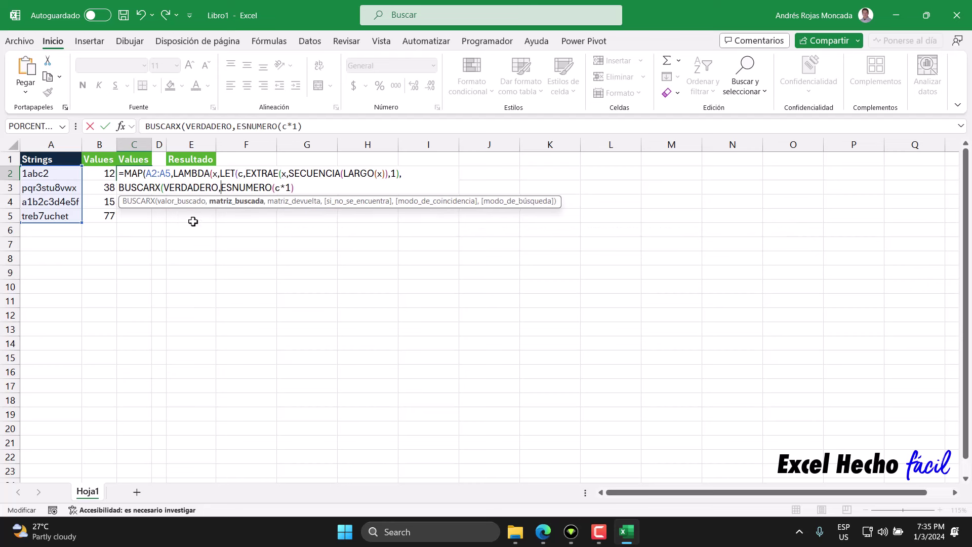
drag(221, 187, 298, 189)
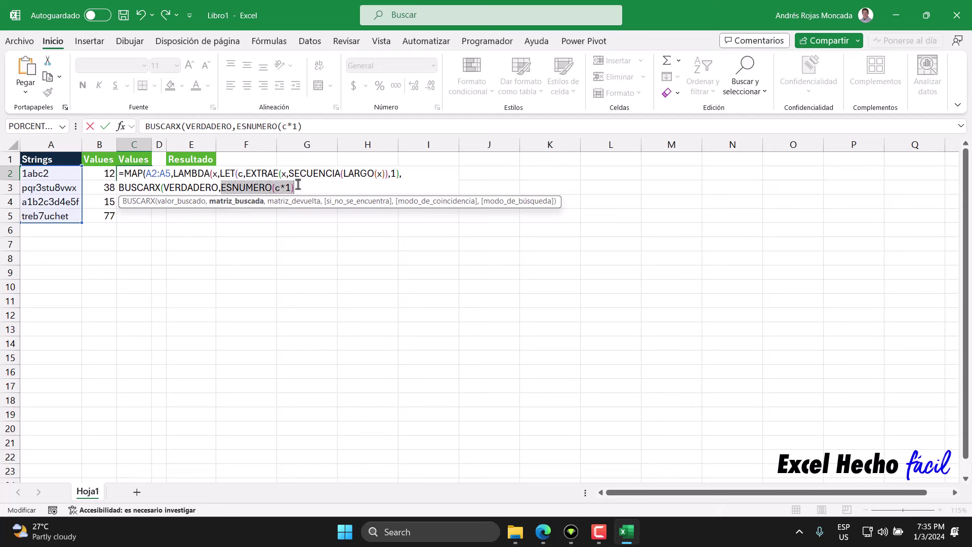
click(298, 188)
text(,)
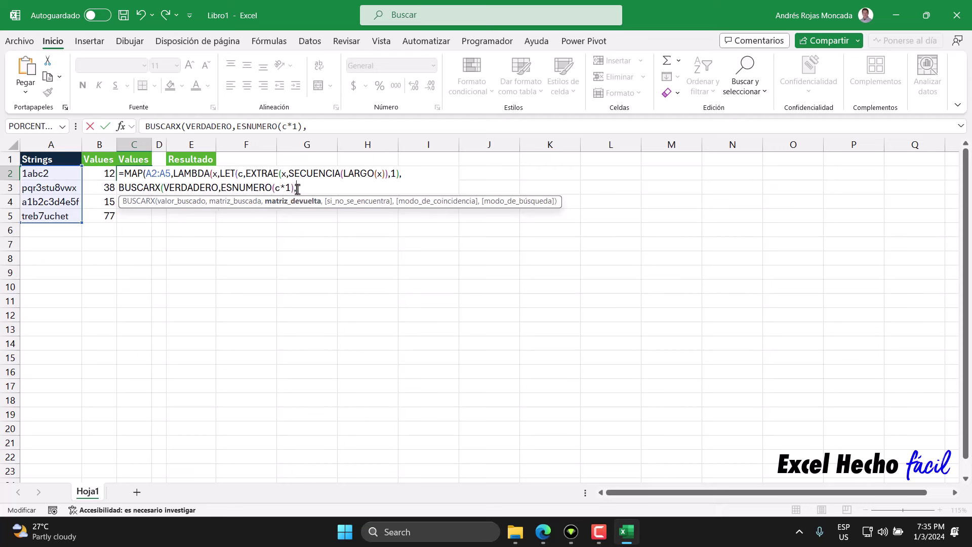
text(c,)
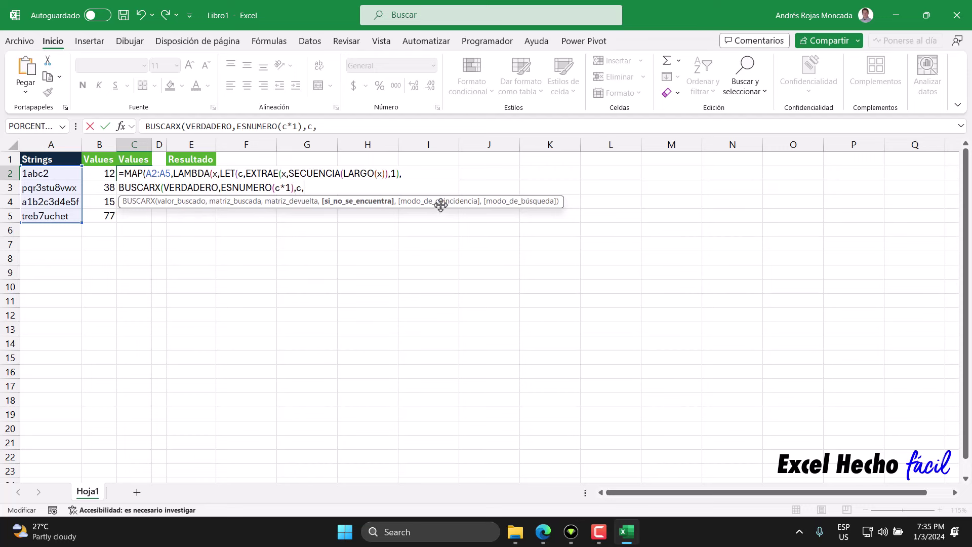
drag(441, 202, 435, 249)
click(238, 173)
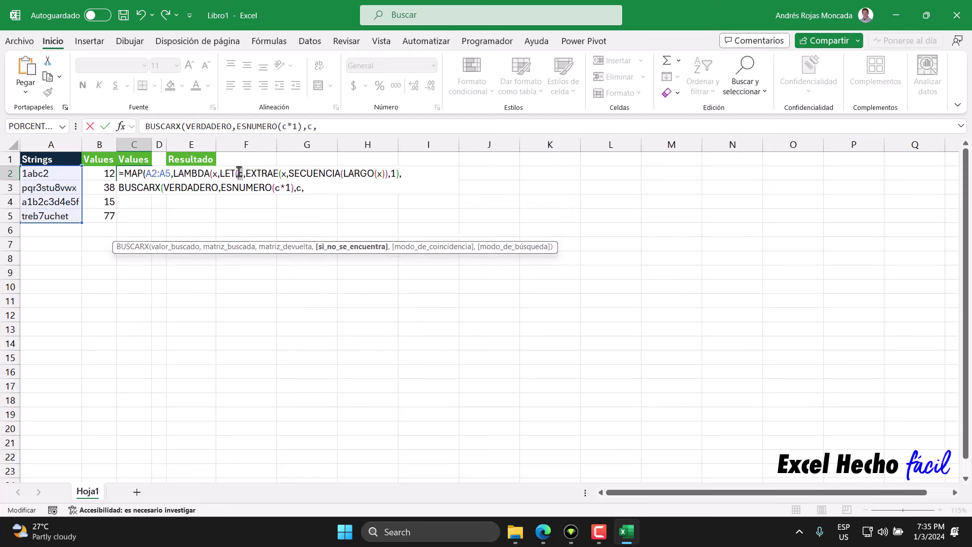
click(306, 187)
text(,)
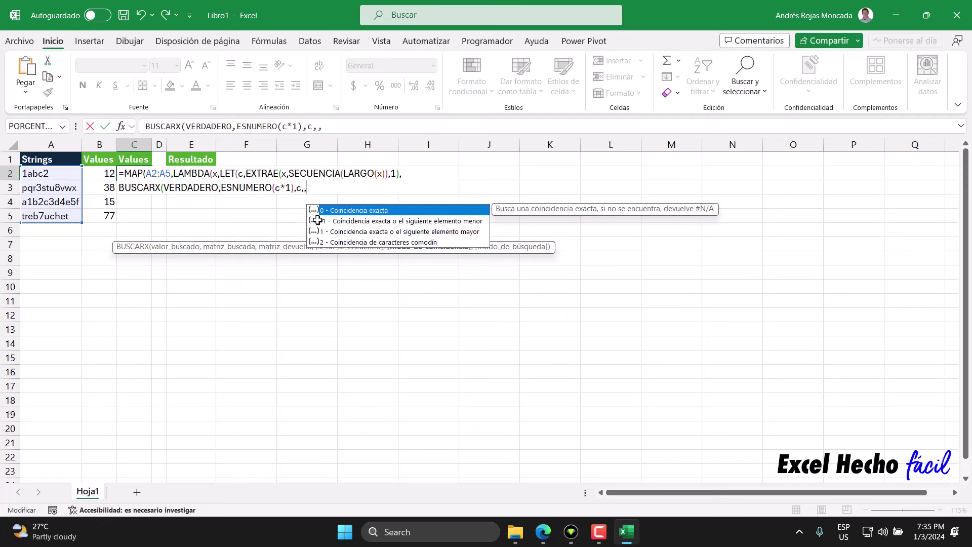
text(,)
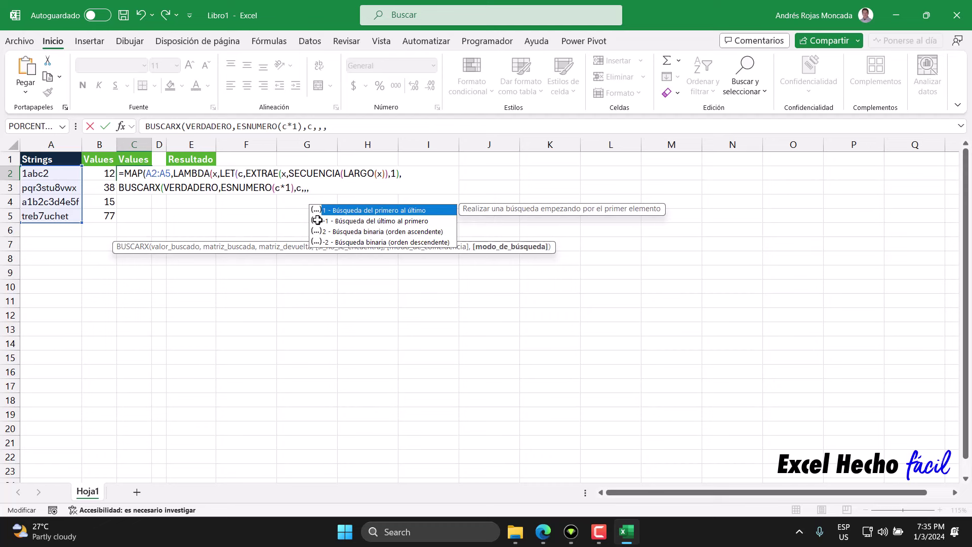
Complete the BUSCARX lookup with search-mode array {1,-1} and close its parenthesis.
key(BackSpace)
key(BackSpace)
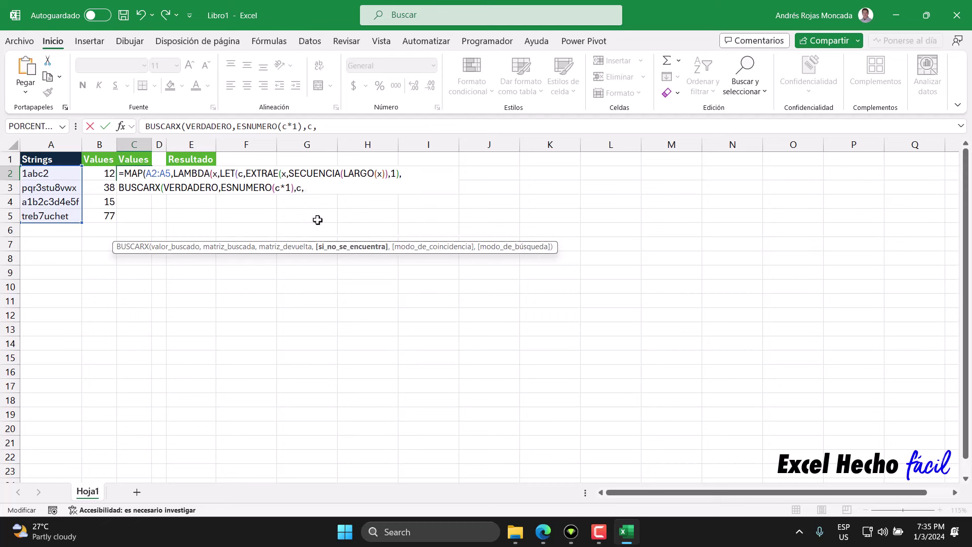
key(BackSpace)
text(,)
text(,)
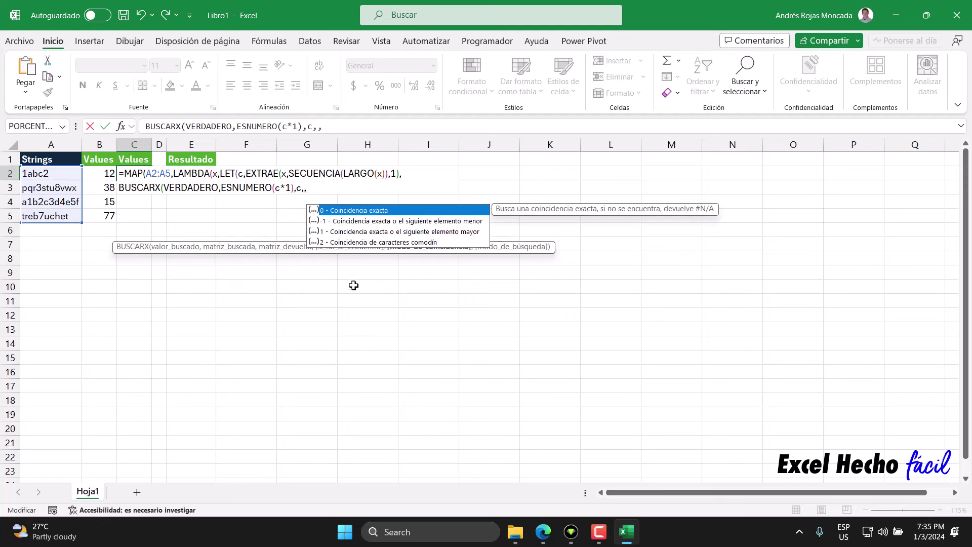
text(,)
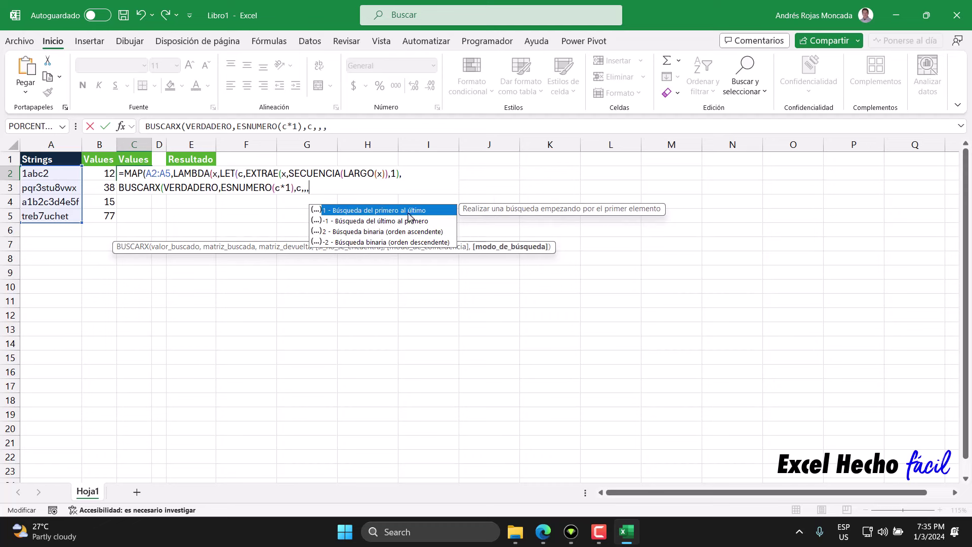
text({})
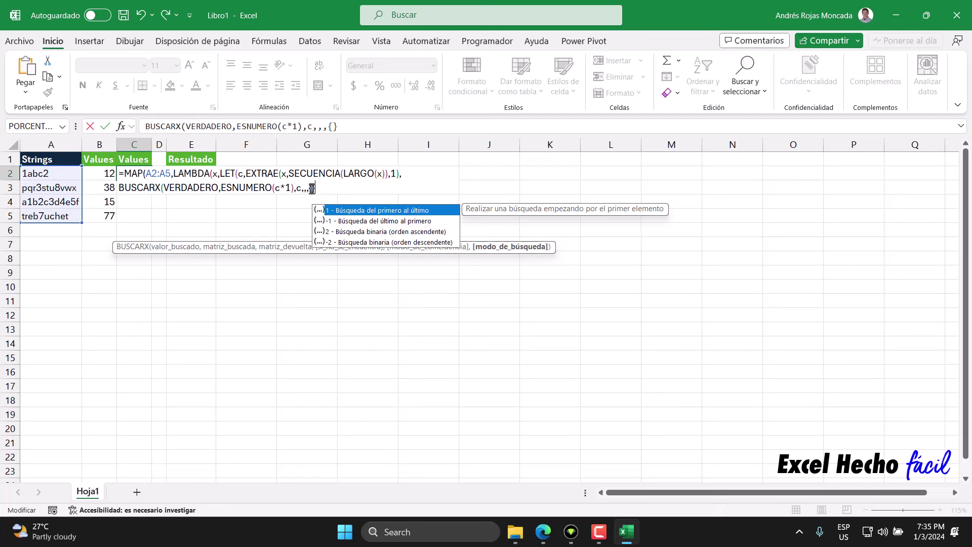
key(Left)
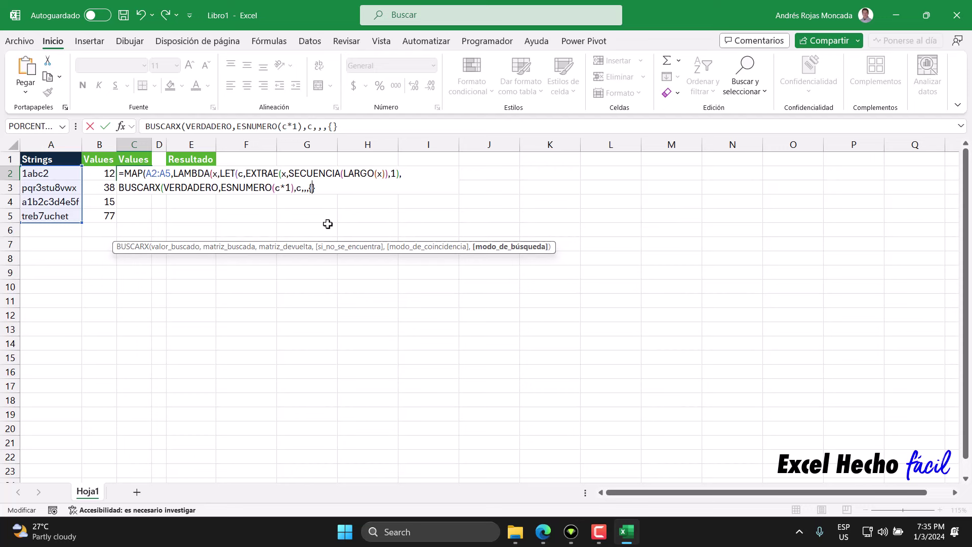
text(1,)
text(-1)
text())
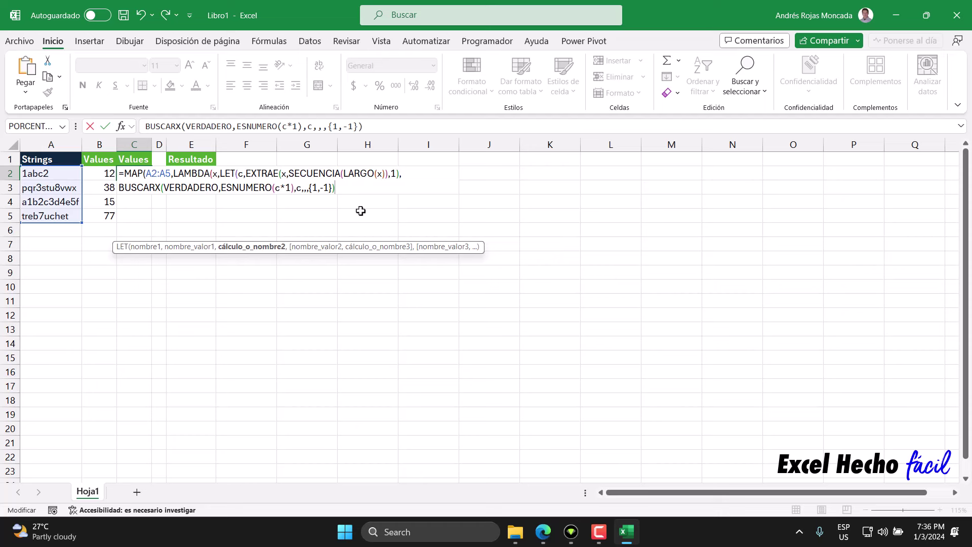
drag(334, 188, 121, 187)
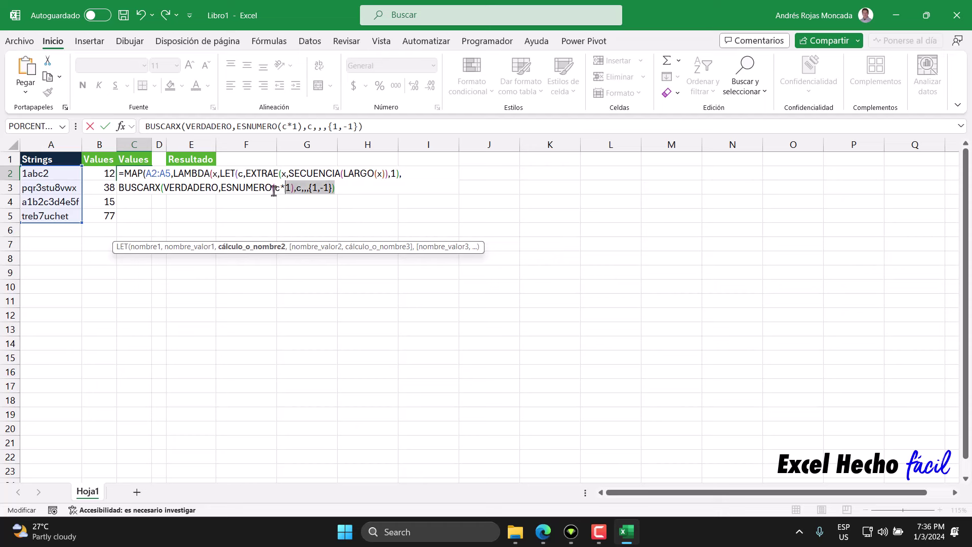
click(121, 188)
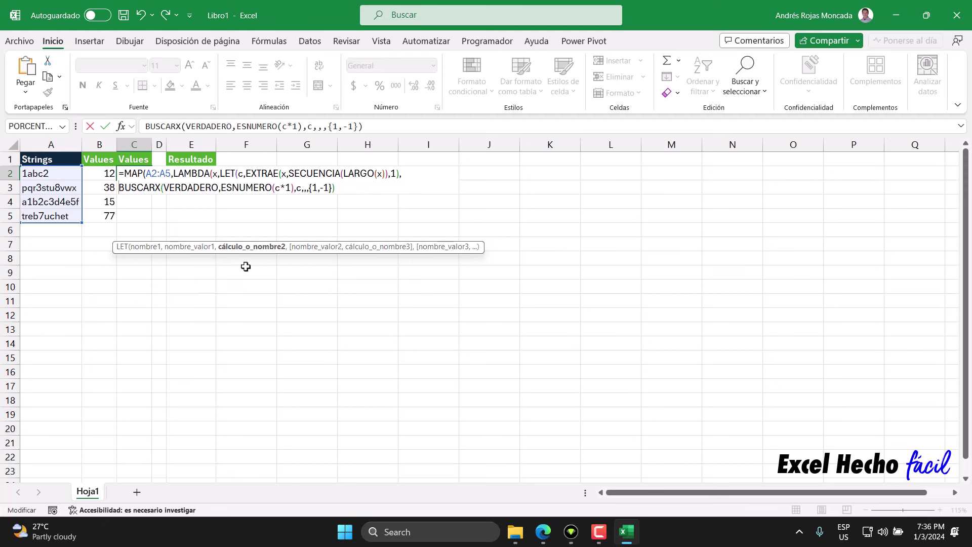
Wrap the BUSCARX lookup in MATRIZATEXTO and close all remaining parentheses.
text(ma)
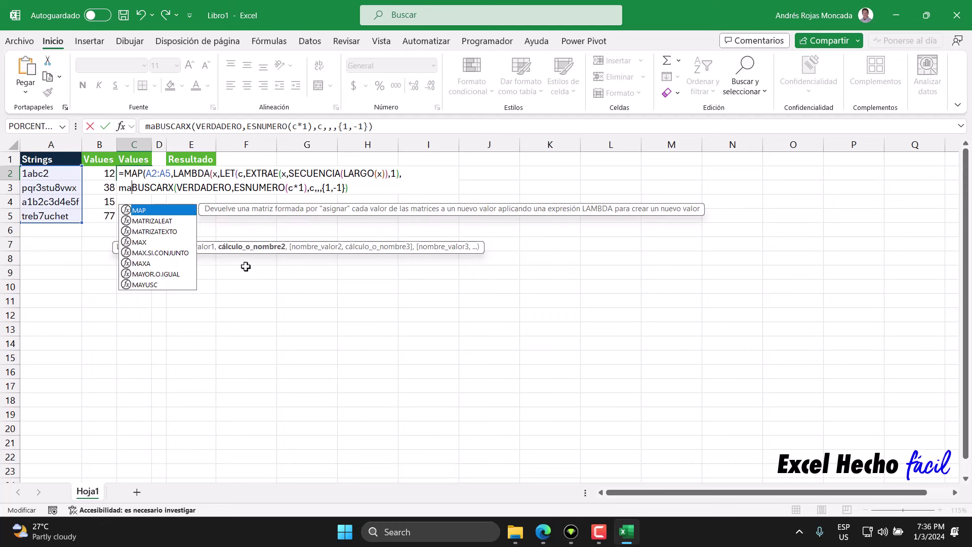
key(Down)
key(Down)
key(Up)
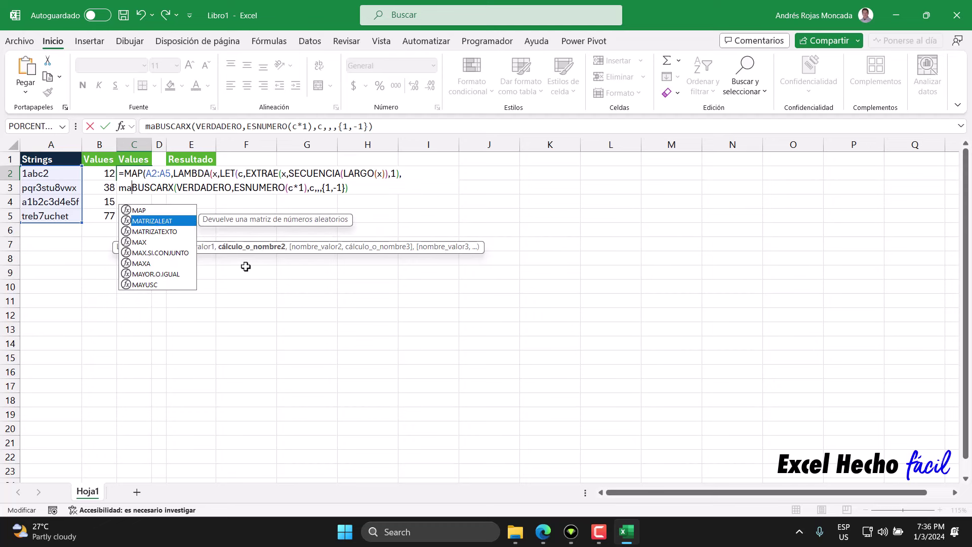
key(Down)
key(Tab)
click(408, 187)
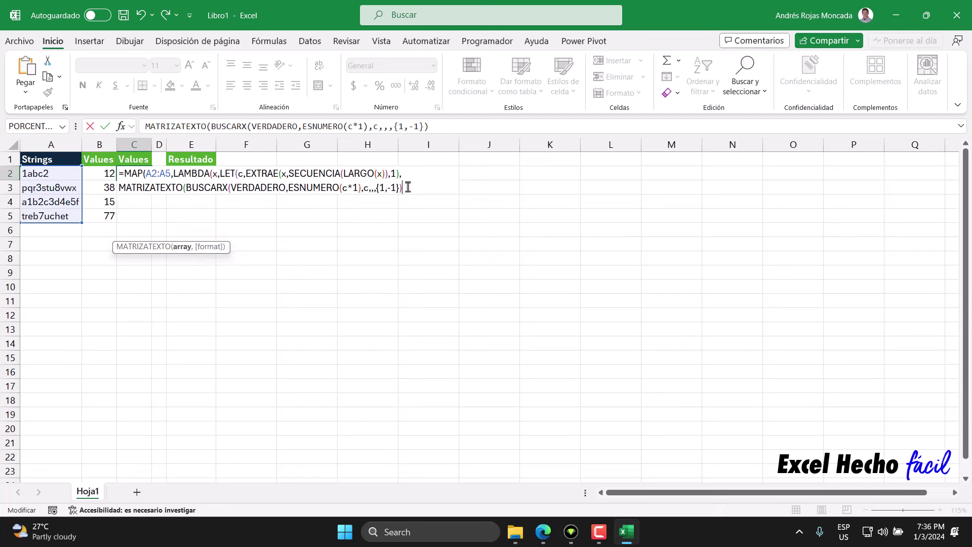
text())
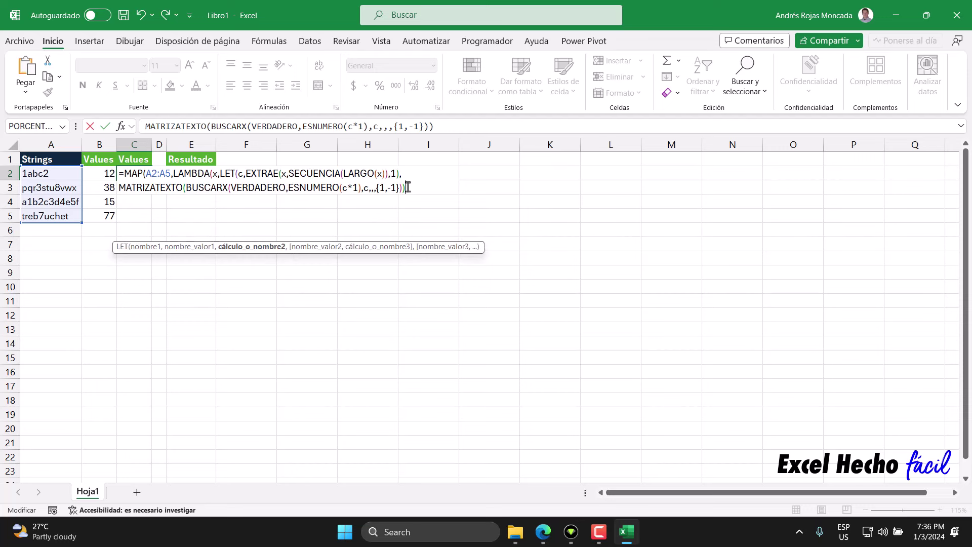
text()))
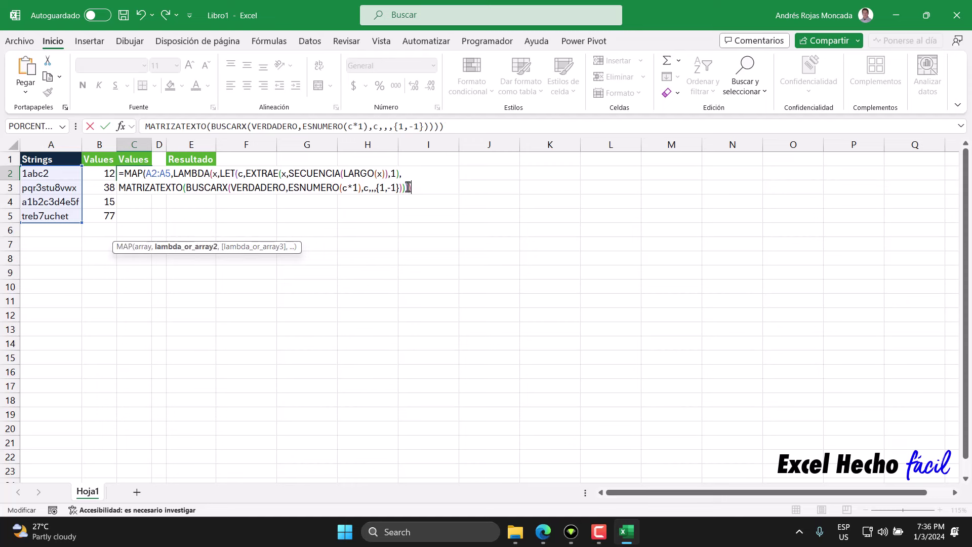
text())
Commit C2's formula and check the digit pairs 1,2; 3,8; 1,5; 7,7 in C2:C5.
key(Return)
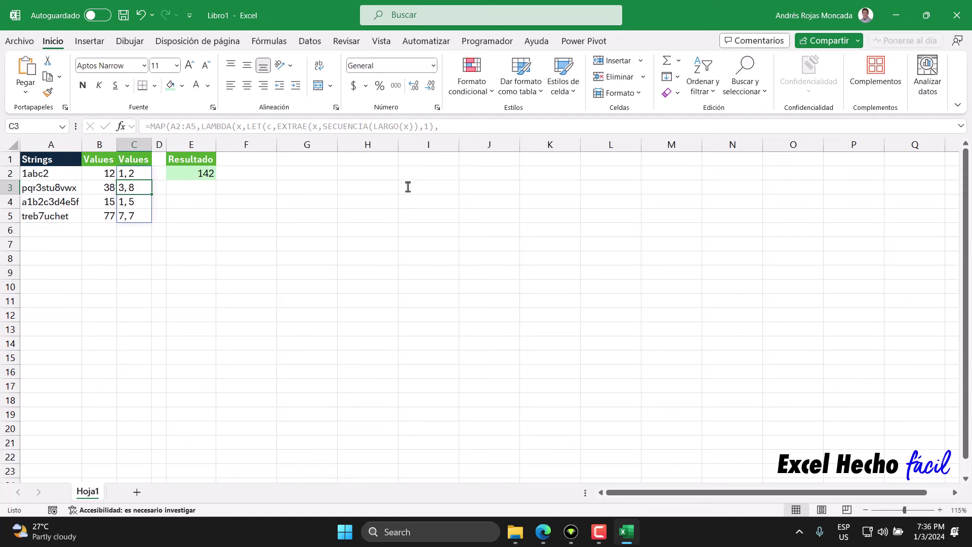
click(131, 175)
click(134, 188)
click(135, 202)
click(140, 215)
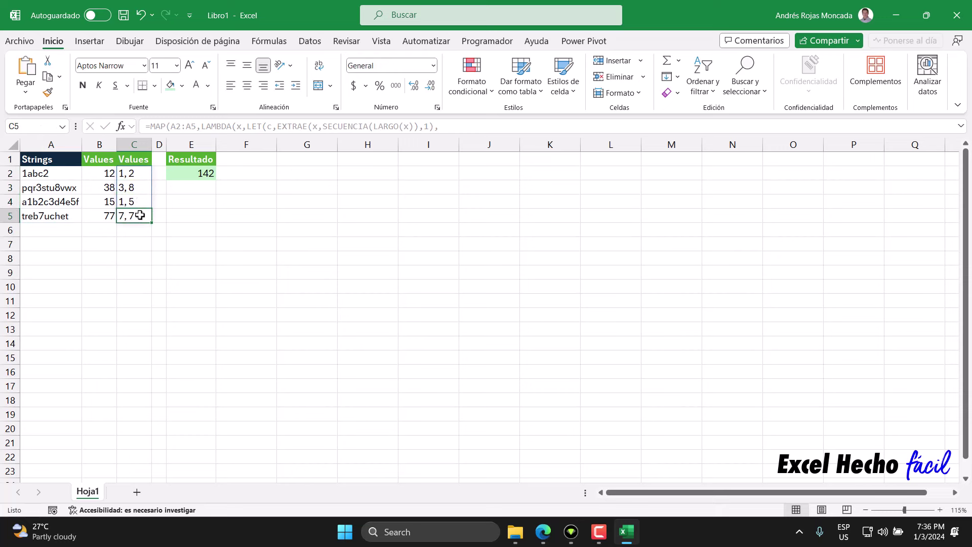
Select C2's full formula text, leave C2 unchanged, and pick E3.
click(145, 171)
key(F2)
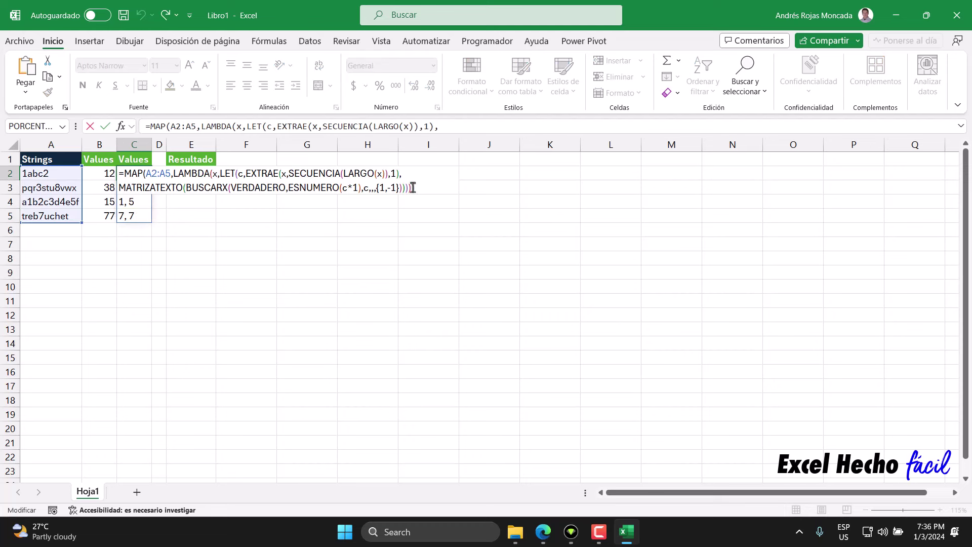
drag(414, 187, 3, 132)
key(Escape)
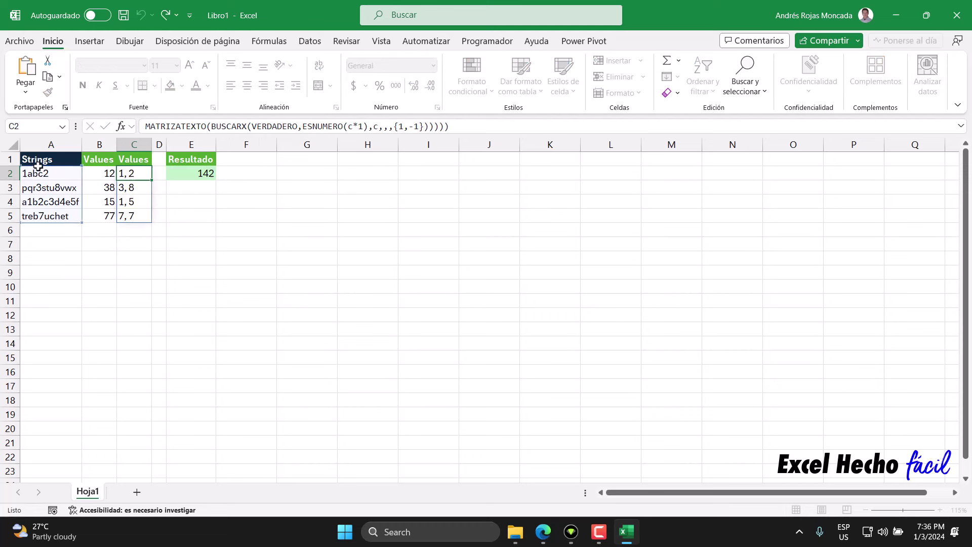
click(186, 186)
Paste the formula into E3 with CONCAT instead of MATRIZATEXTO, spilling 12, 38, 15, 77.
text(=)
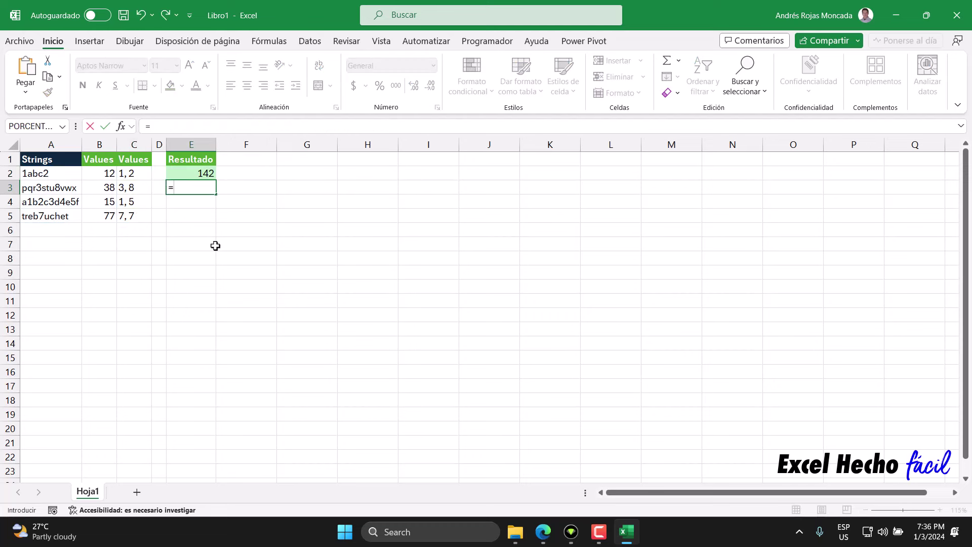
text(=MAP(A2:A5,LAMBDA(x,LET(c,EXTRAE(x,SECUENCIA(LARGO(x)),1), MATRIZATEXTO(BUSCARX(VERDADERO,ESNUMERO(c*1),c,,,{1,-1}))))))
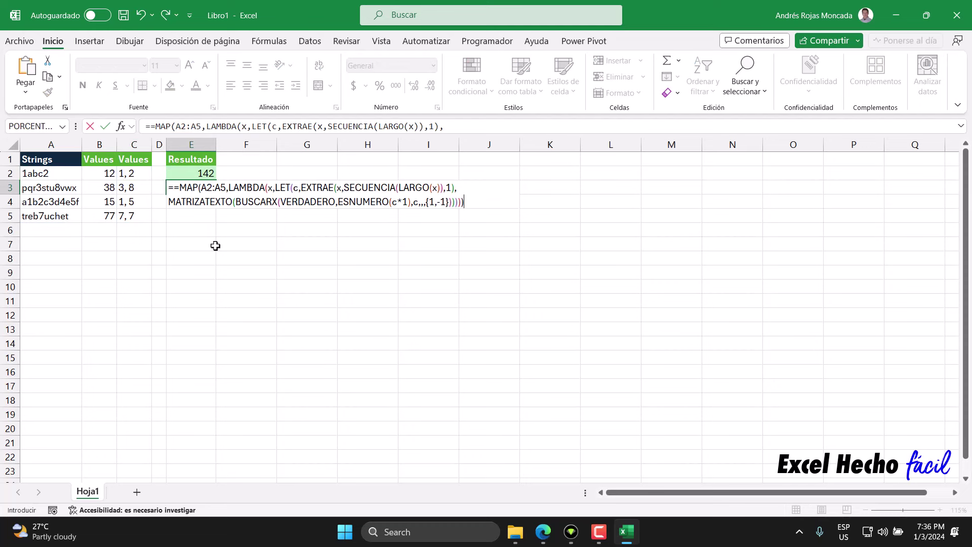
click(177, 188)
key(Delete)
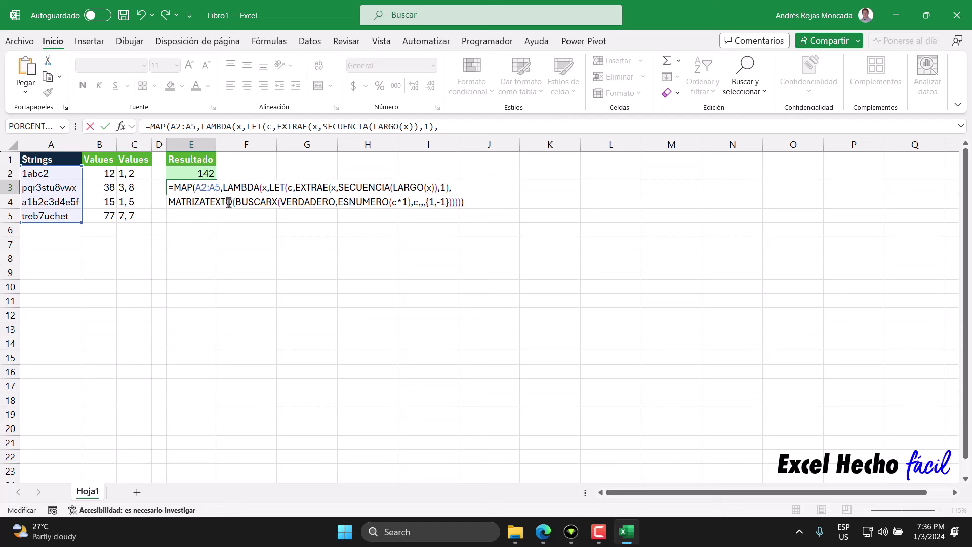
drag(232, 203, 168, 202)
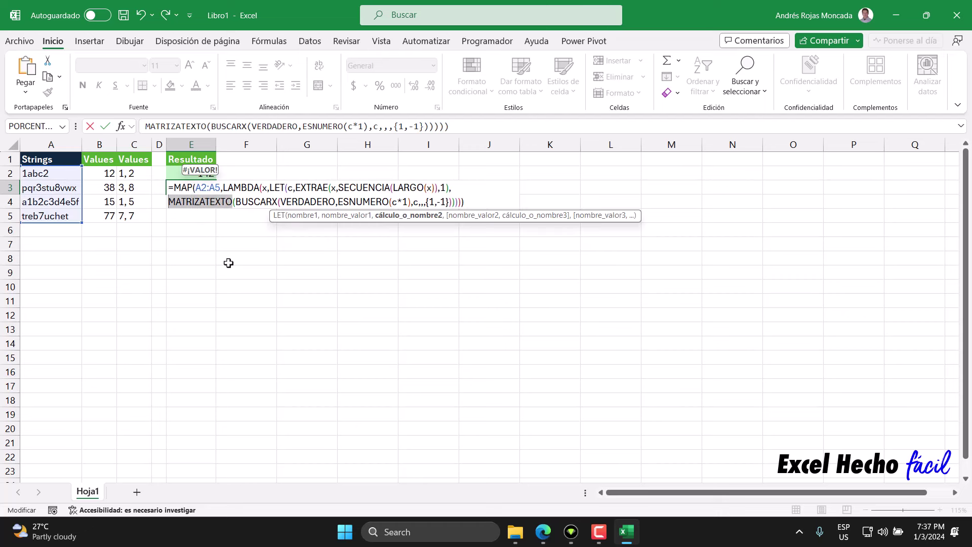
text(CONCAT)
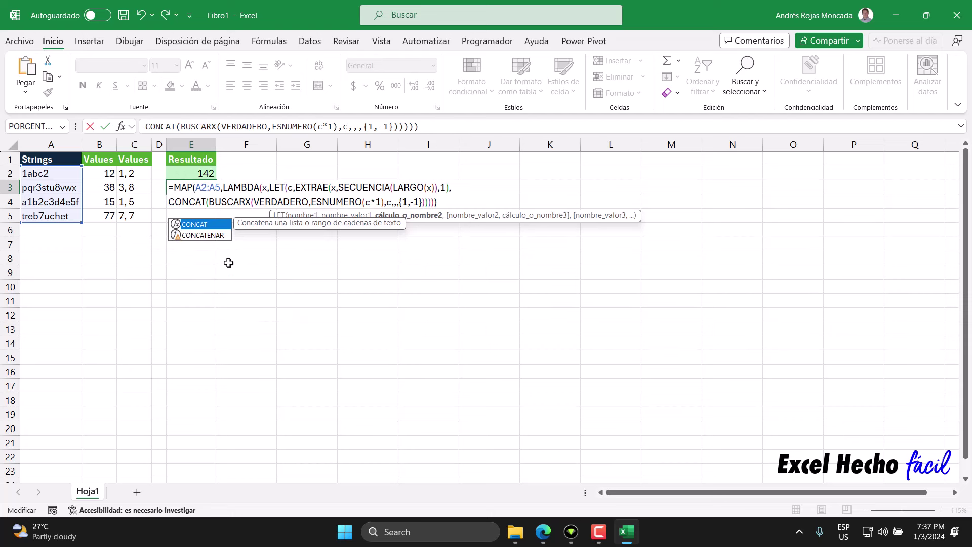
click(446, 203)
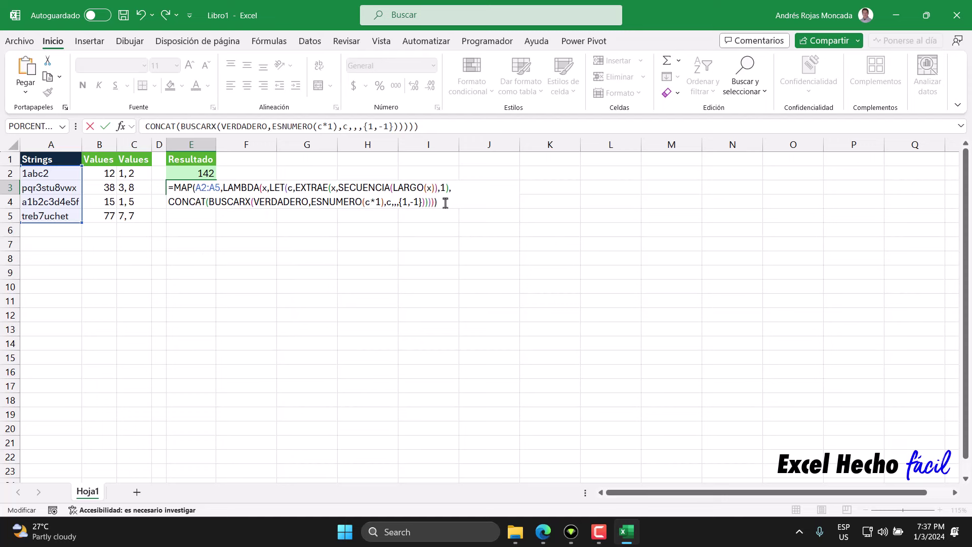
key(Return)
click(190, 190)
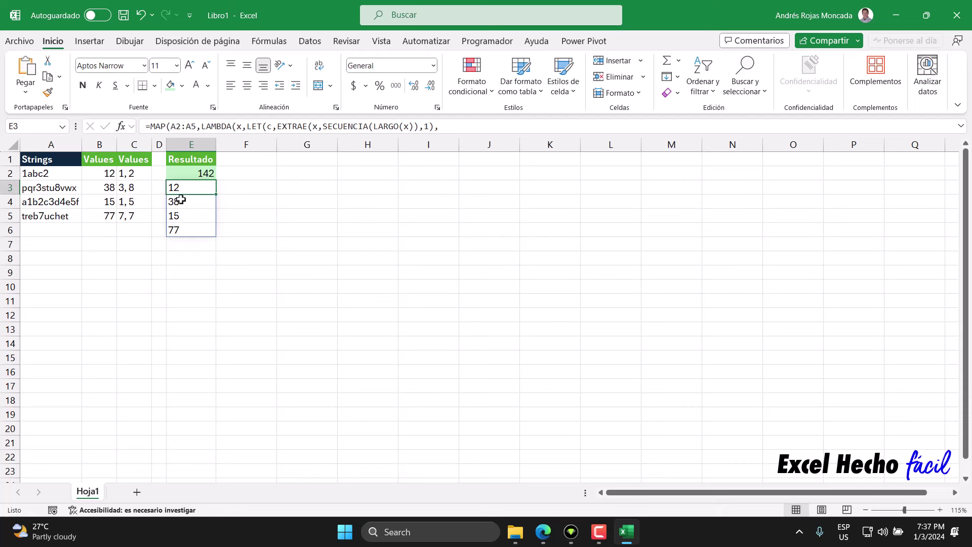
Enter the scratch value 25 in F3.
click(248, 191)
text(2)
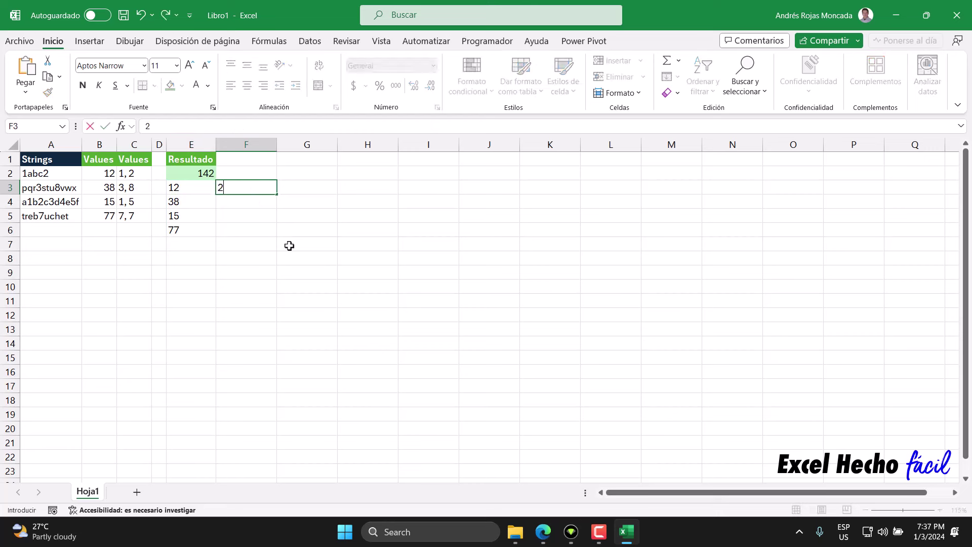
text(5)
key(Return)
click(267, 187)
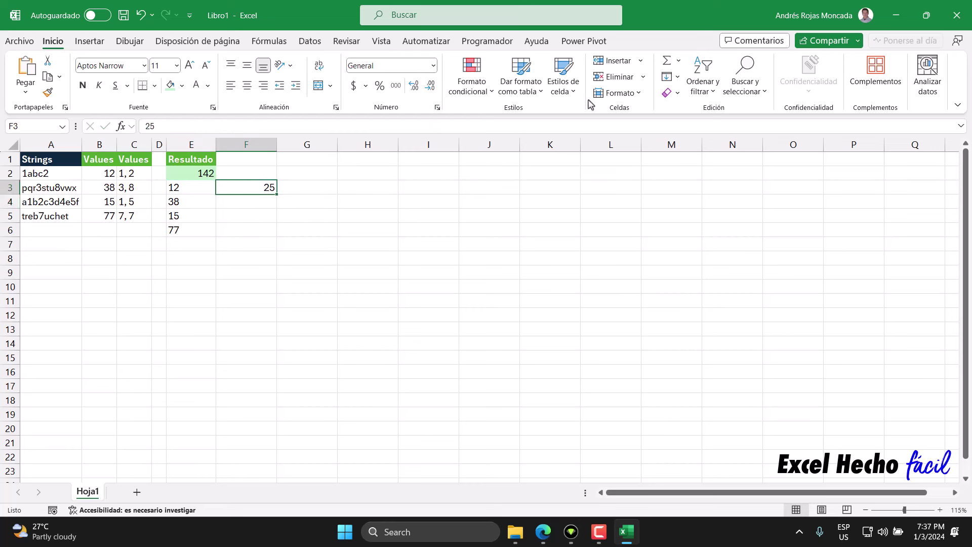
Clear F3 and wrap E3's MAP formula in SUMA(...*1) to total 142.
click(671, 92)
click(688, 120)
click(179, 186)
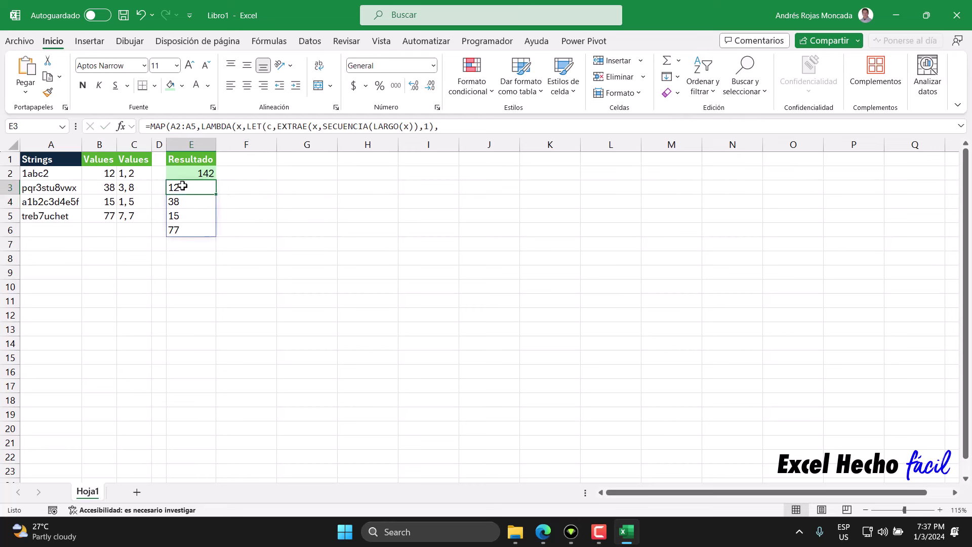
key(F2)
click(173, 188)
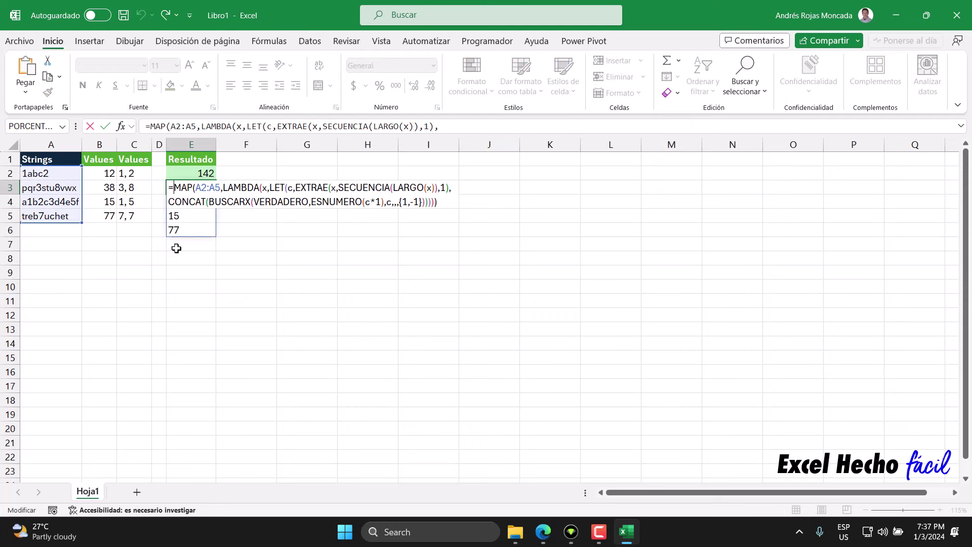
text(SUMA()
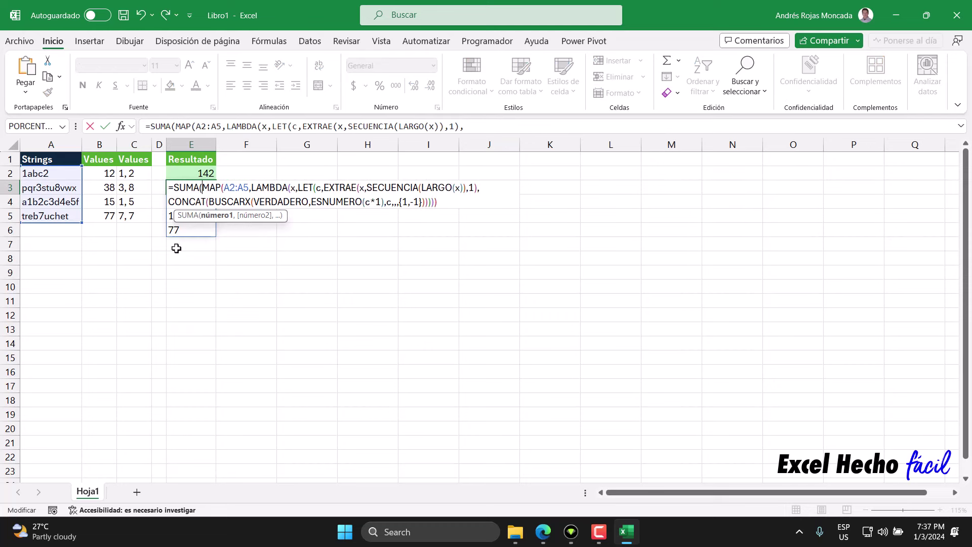
drag(202, 188, 443, 205)
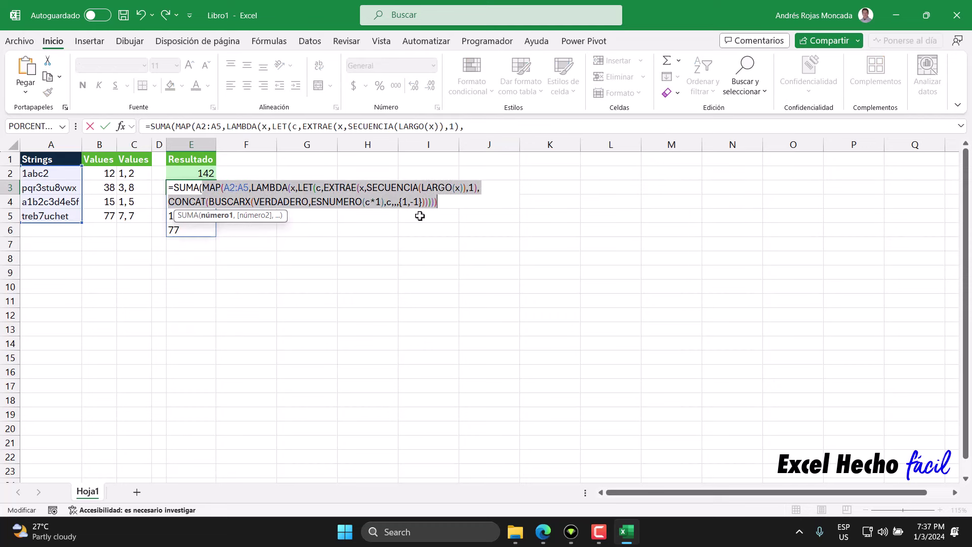
click(443, 203)
text(*1)
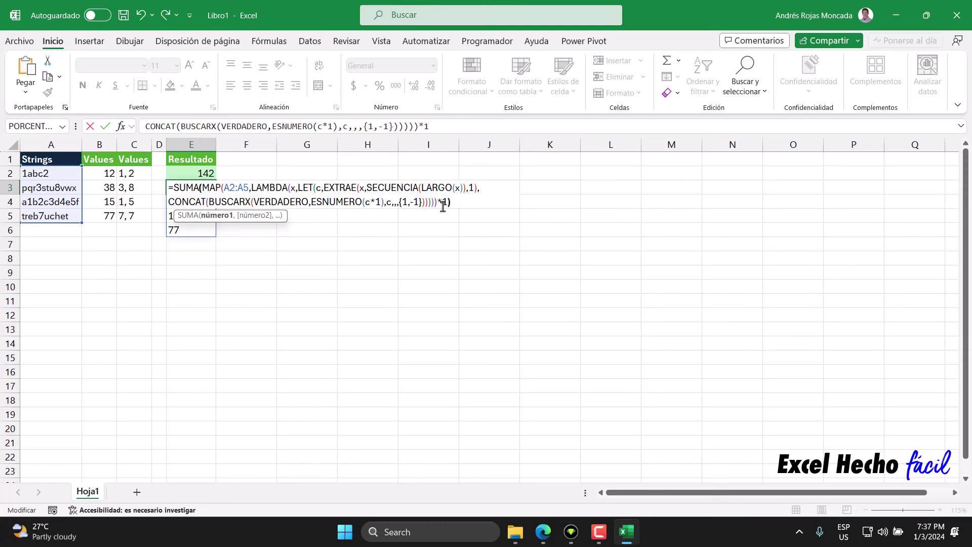
text())
key(Return)
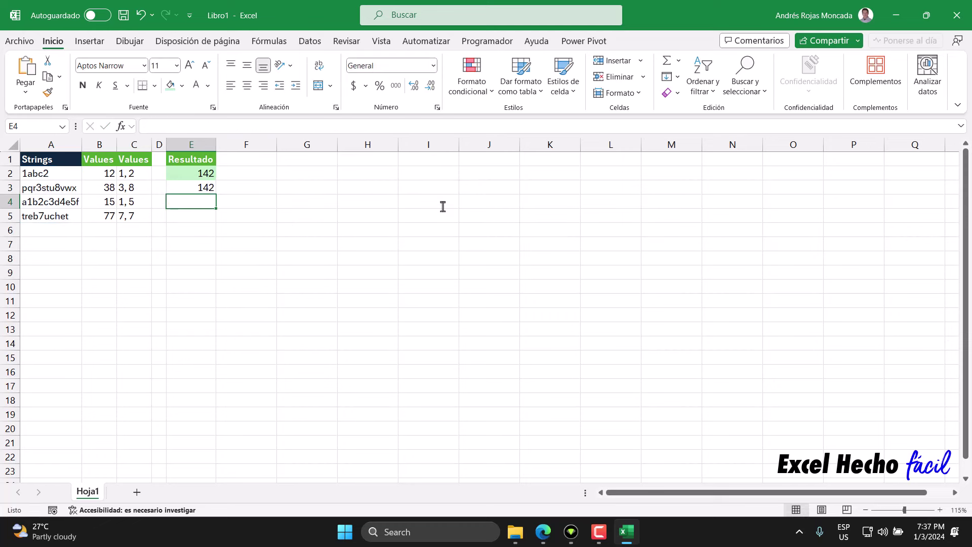
Give E3 the same light green fill as E2 and set column F width to 2.
click(200, 188)
click(171, 86)
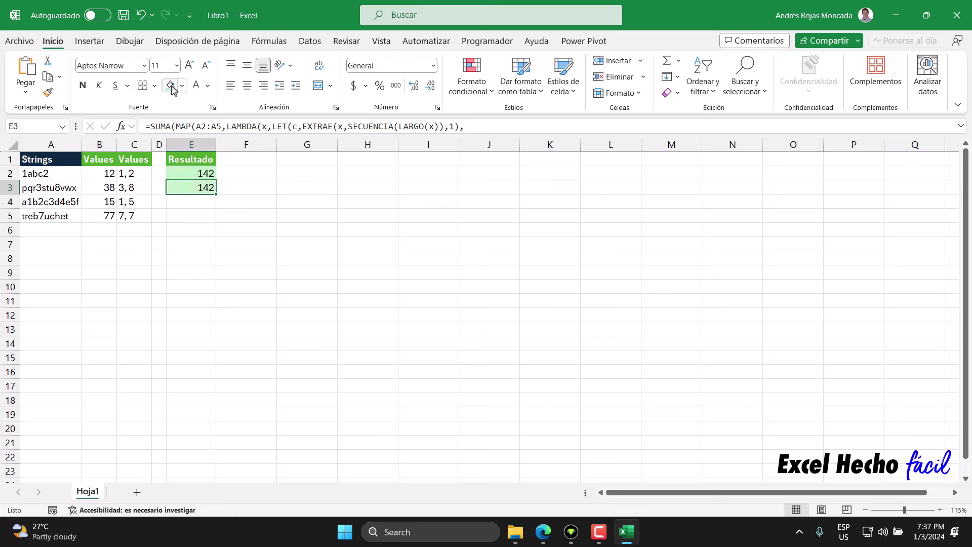
click(54, 244)
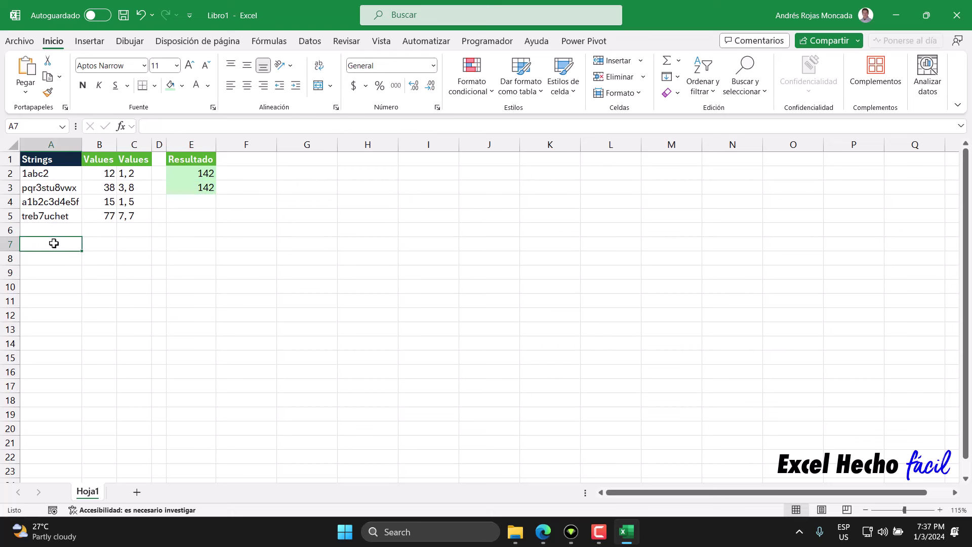
right_click(246, 145)
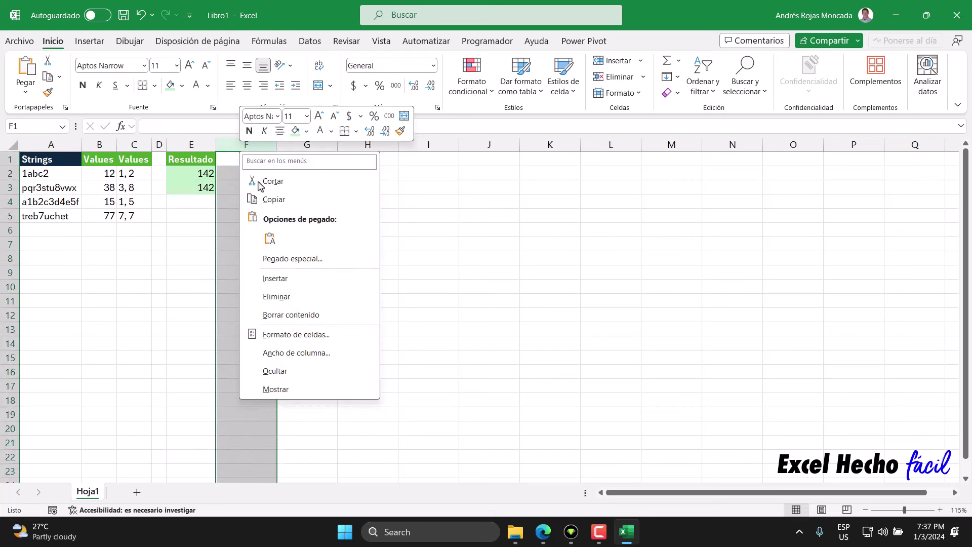
click(300, 353)
text(2)
key(Return)
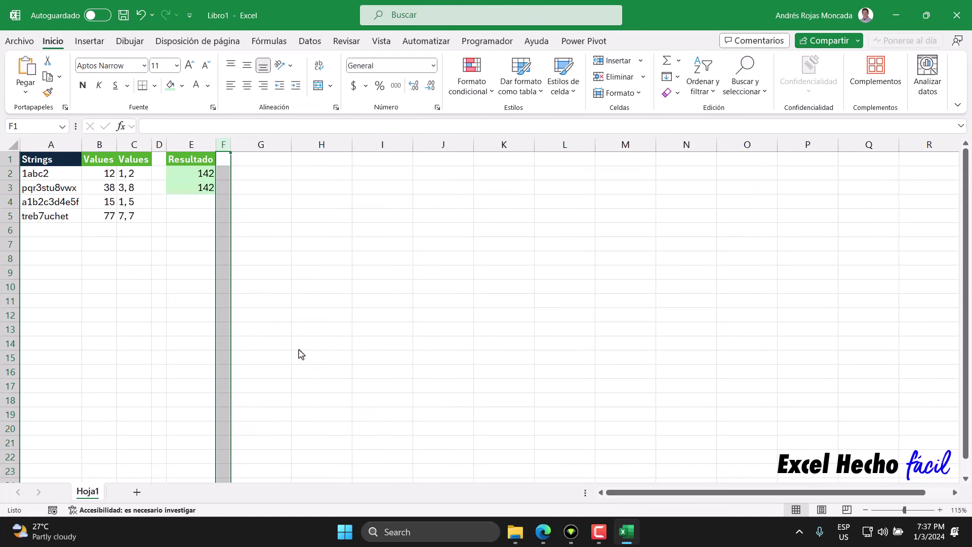
click(258, 160)
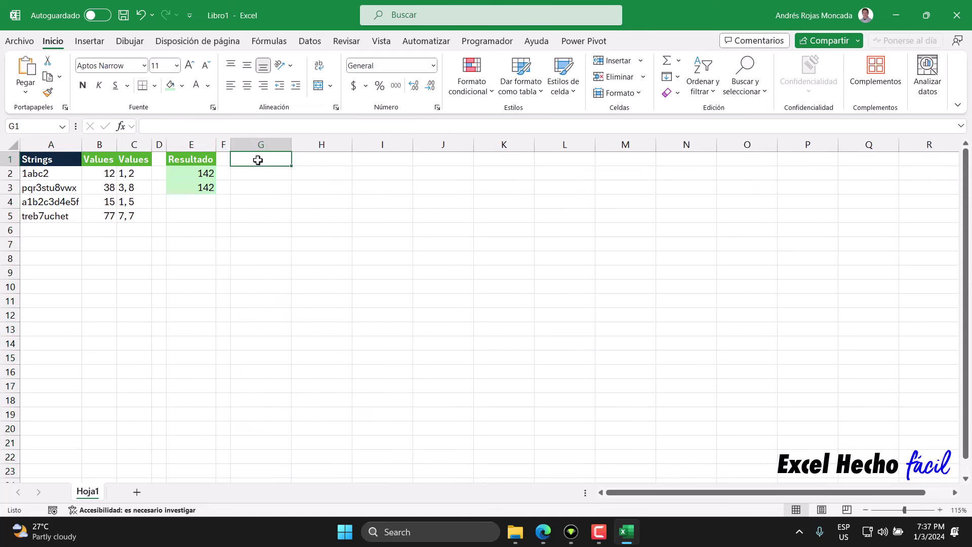
Open the Day 1 puzzle input in a new Edge tab, select all its lines, and return to Excel.
click(544, 532)
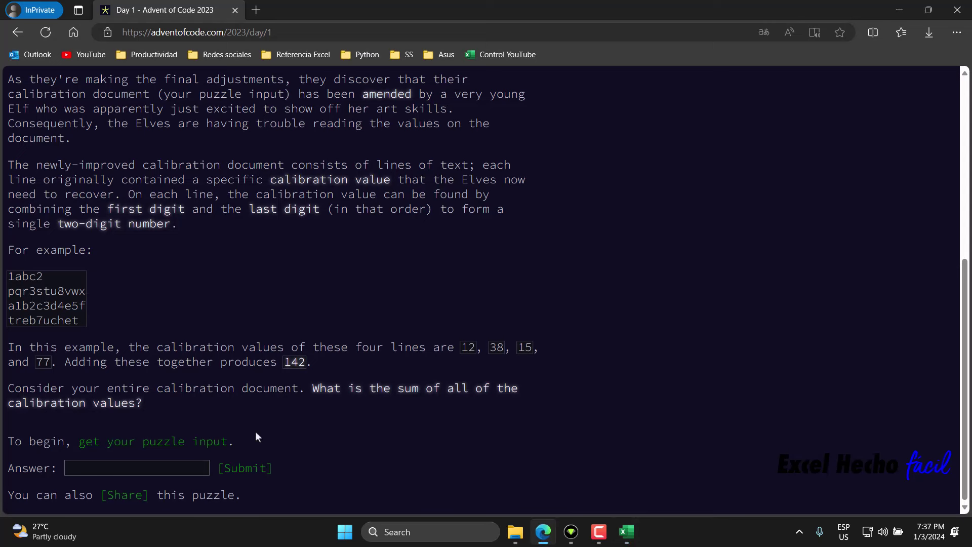
click(170, 451)
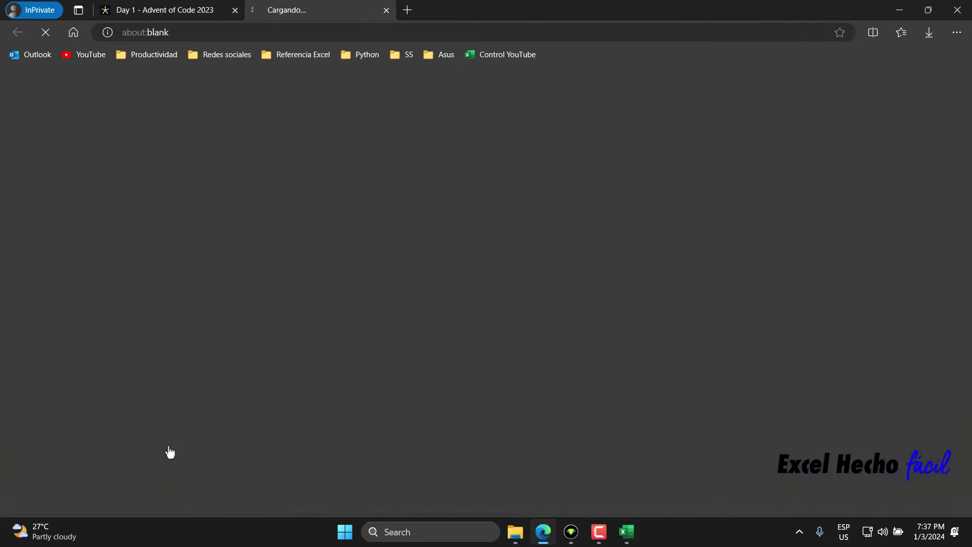
click(790, 50)
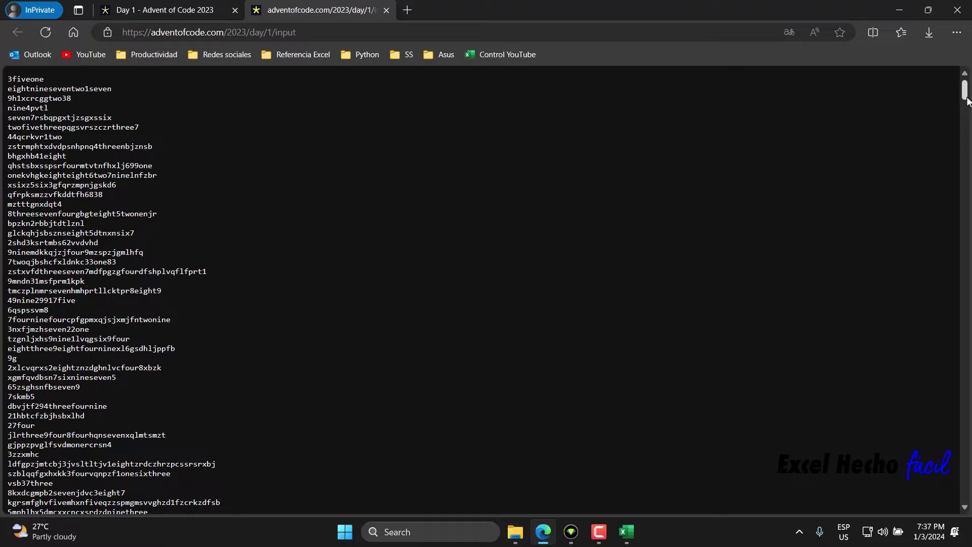
mouse_move(964, 94)
mouse_down()
mouse_move(963, 489)
mouse_move(902, 80)
mouse_up()
key(ctrl+a)
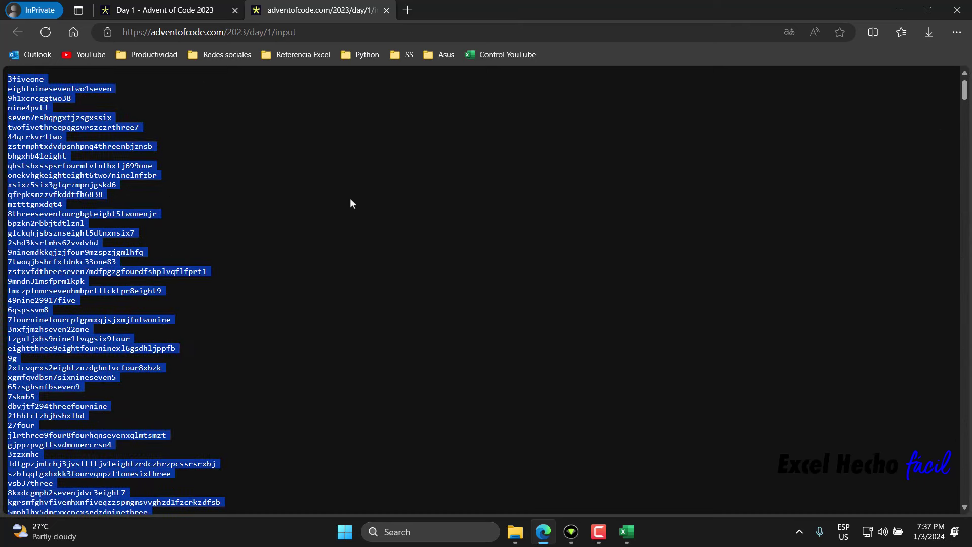
click(193, 9)
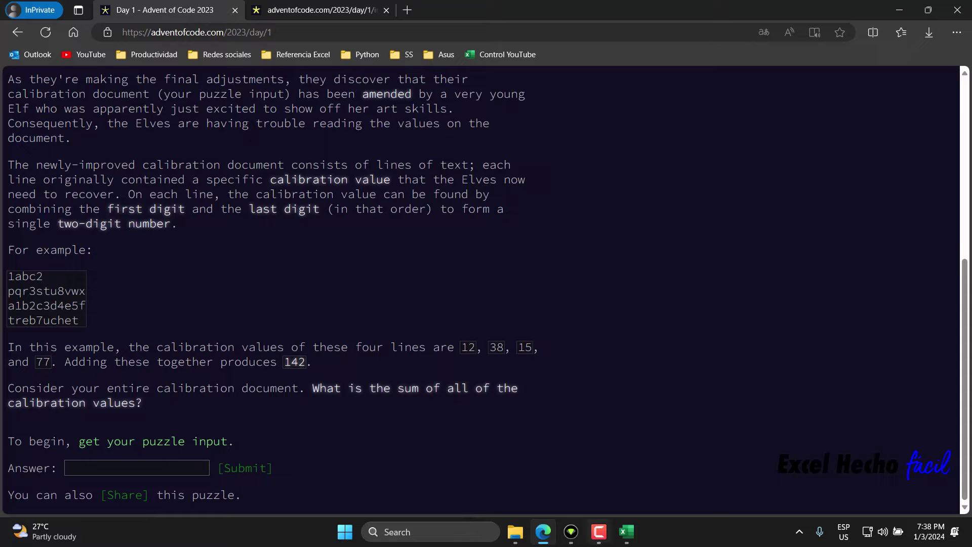
click(627, 532)
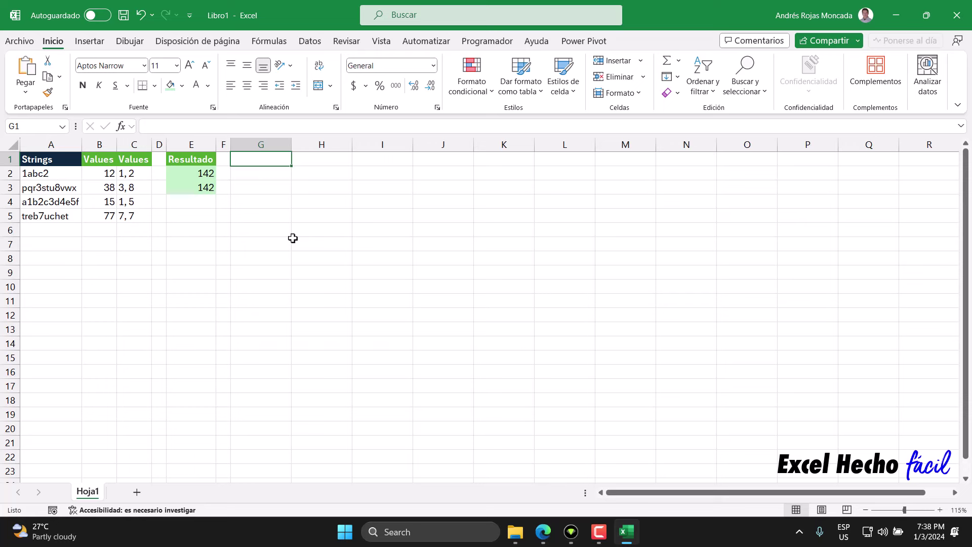
Add a 'Strings' header in G1 formatted like A1's bold white-on-blue header.
text(Strings)
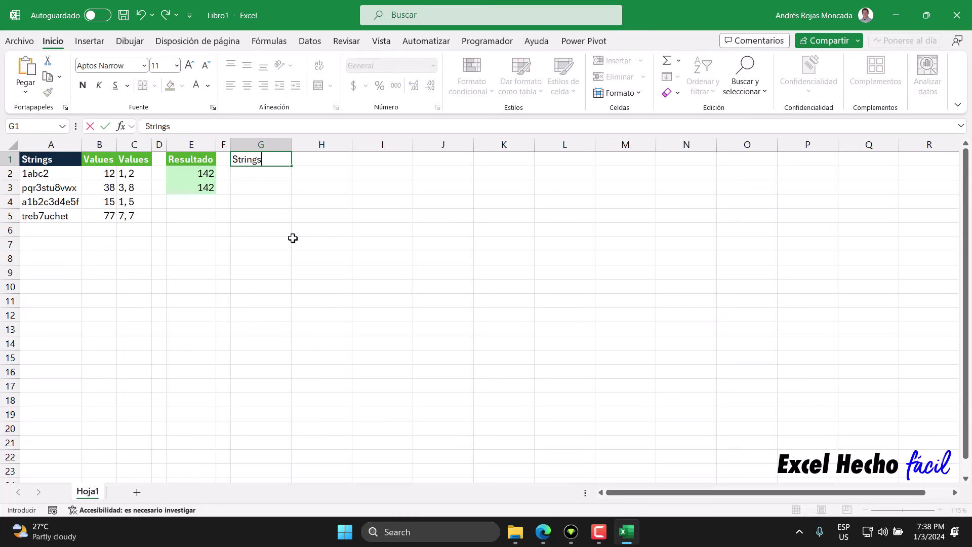
key(Return)
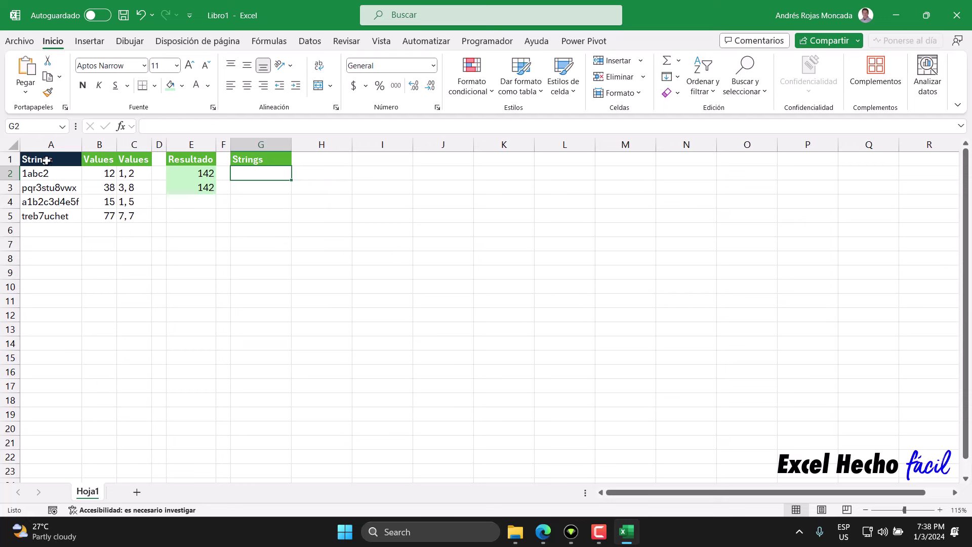
click(46, 159)
click(47, 92)
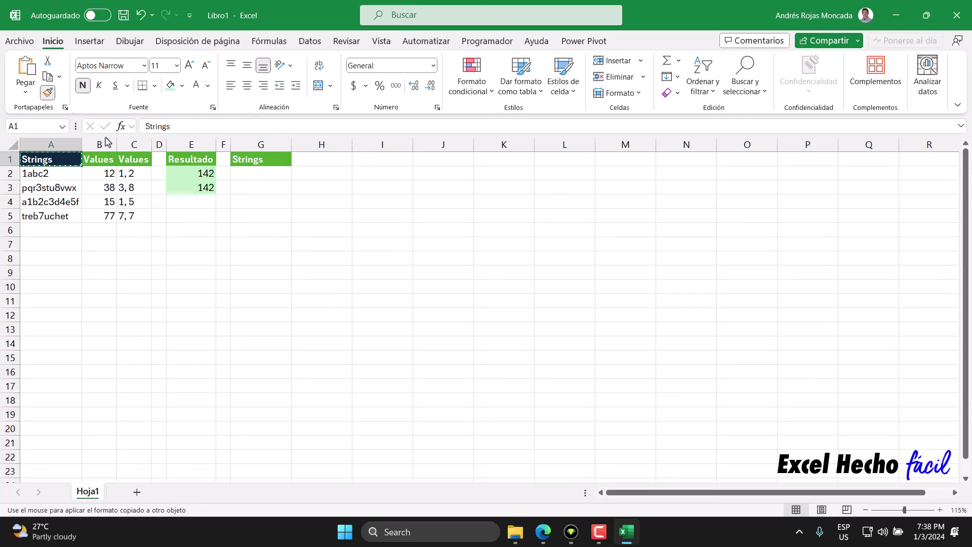
click(260, 159)
click(267, 174)
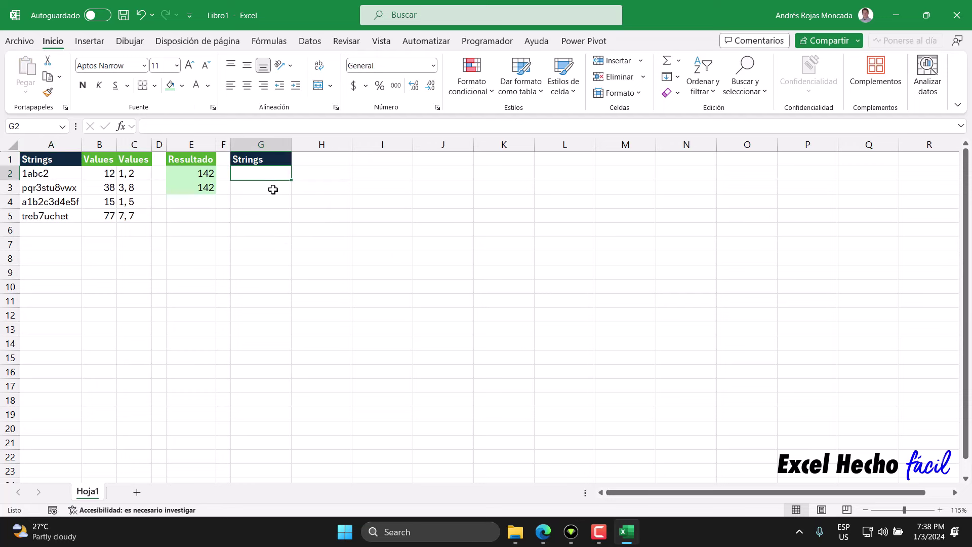
Check the puzzle input and description tabs in Edge, then bring Excel back.
click(543, 532)
click(284, 10)
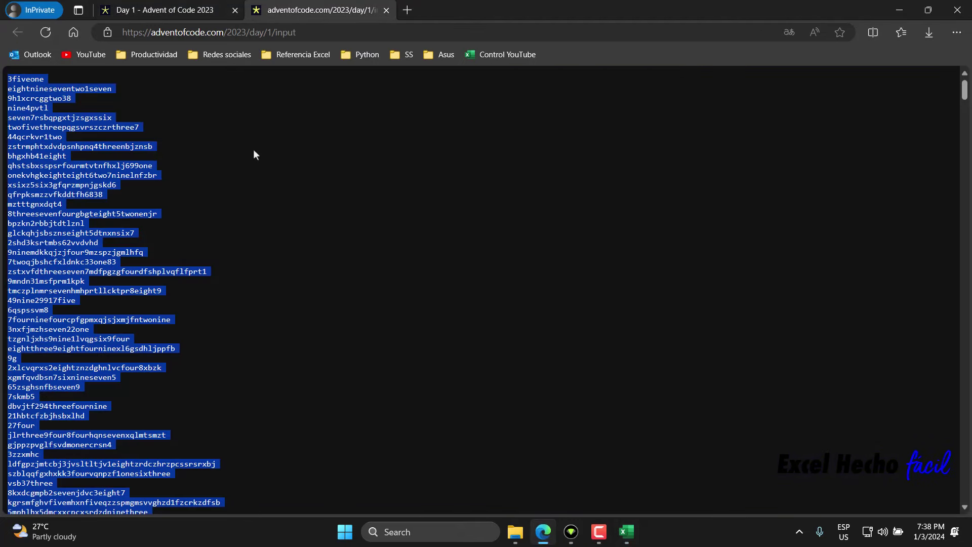
click(178, 10)
click(626, 533)
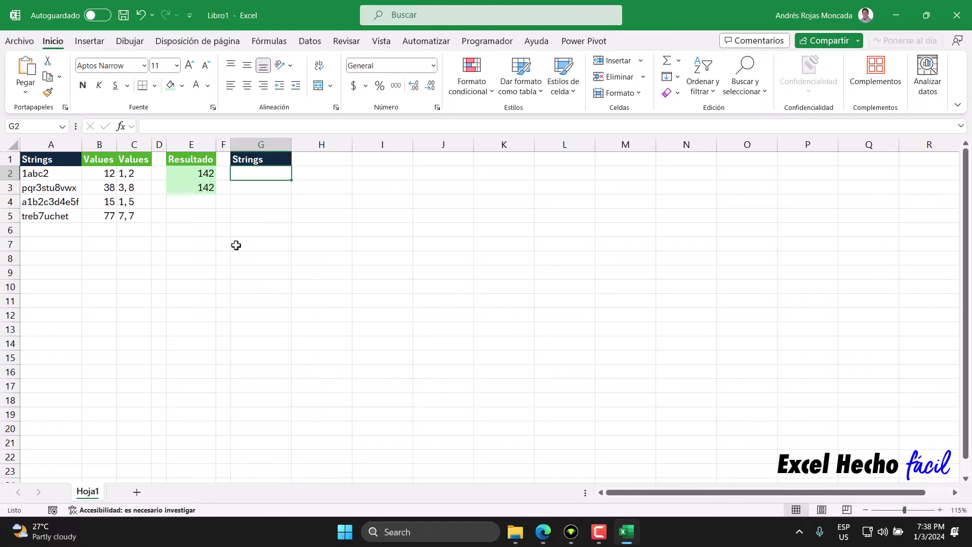
Paste the puzzle input into G2 and clear its pasted formatting.
key(ctrl+v)
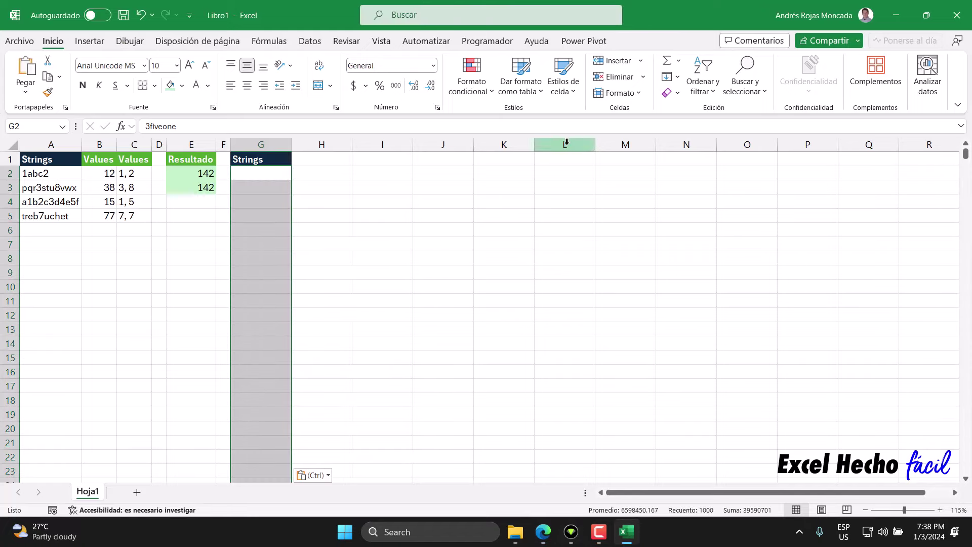
click(671, 93)
click(696, 129)
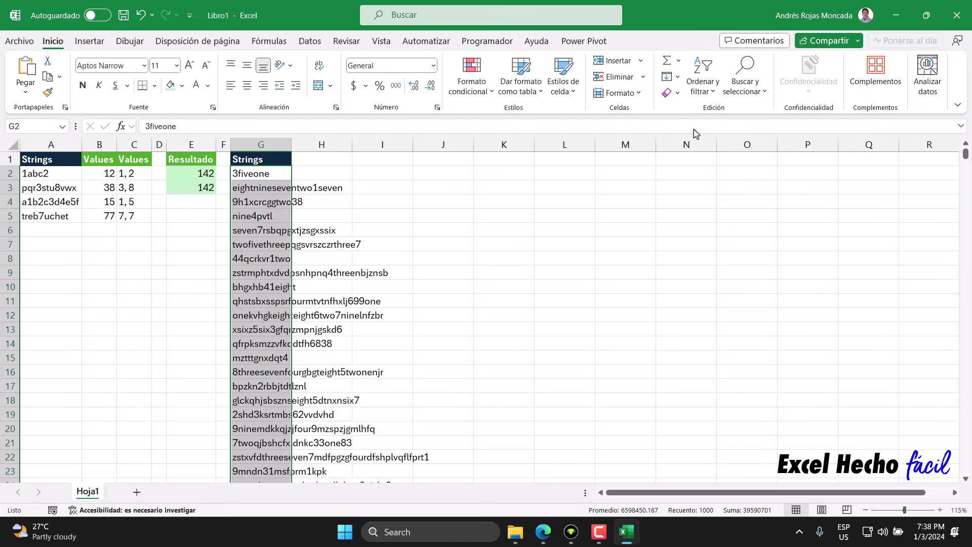
Narrow column G and confirm the input spans G2 to G1001.
double_click(291, 144)
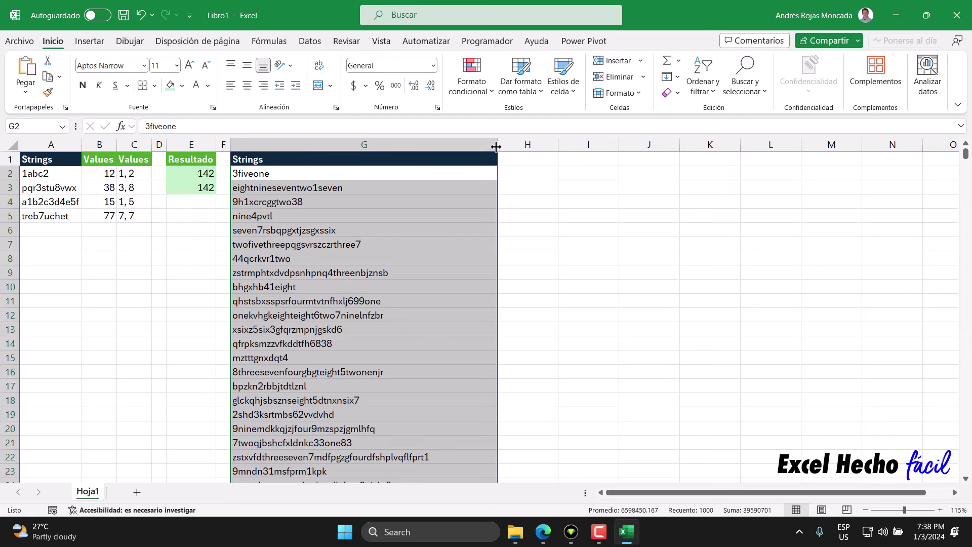
drag(498, 146, 308, 153)
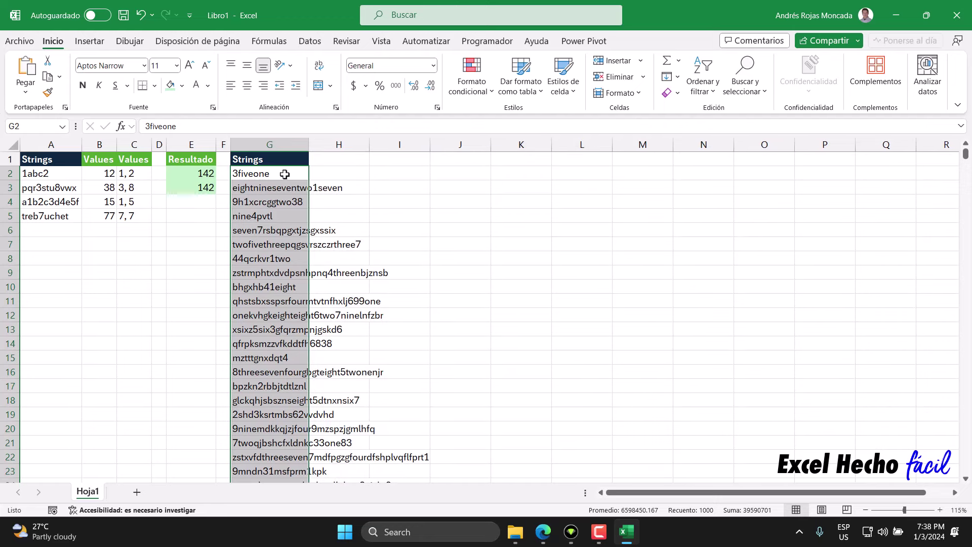
click(285, 174)
key(ctrl+shift+Down)
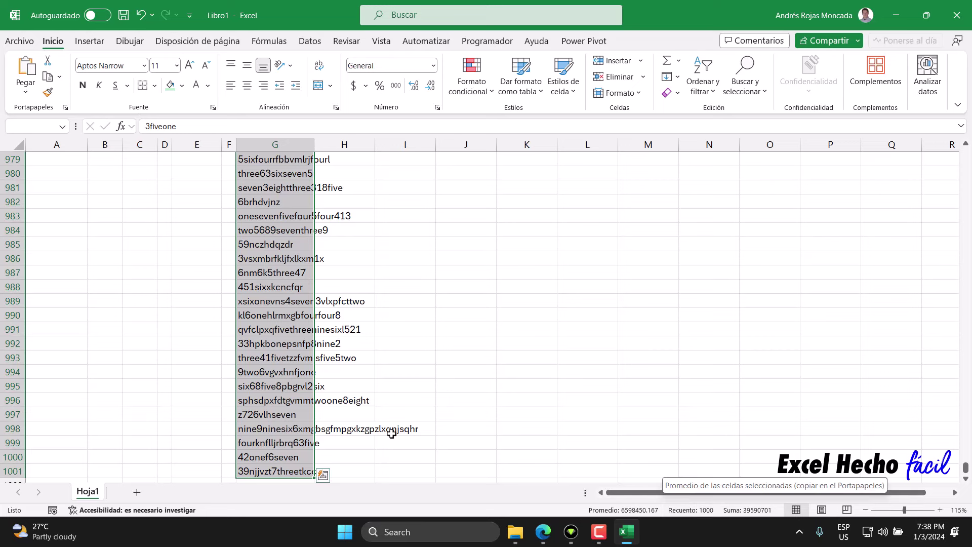
key(ctrl+Up)
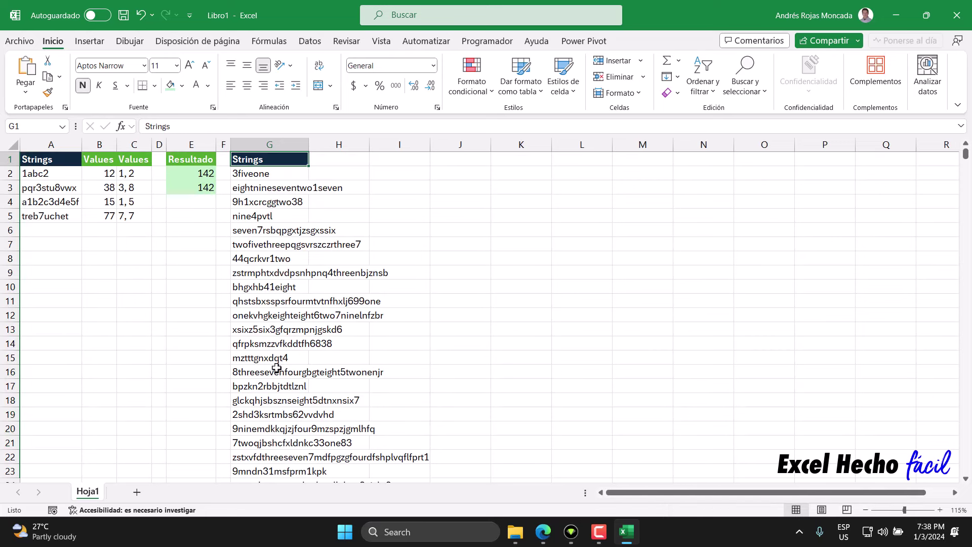
click(323, 162)
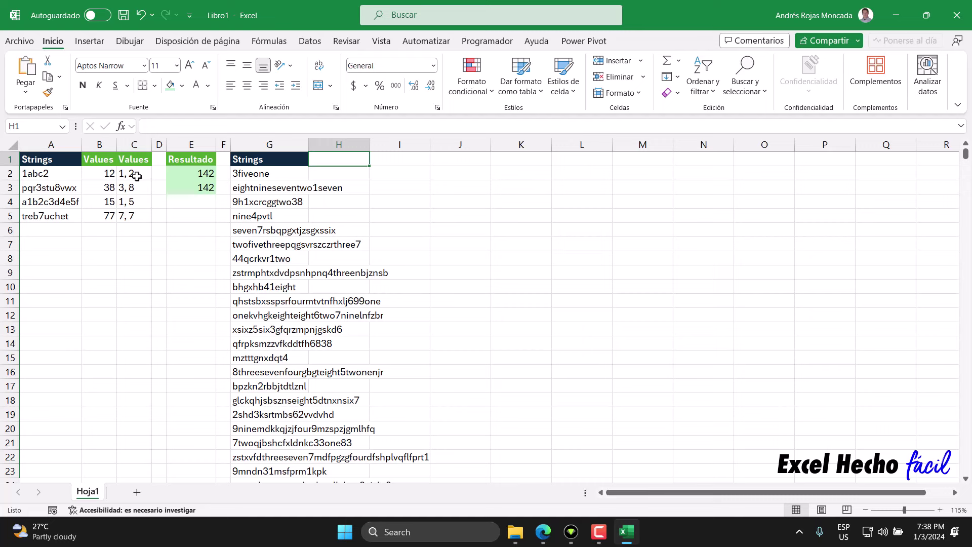
Add a 'Values' header in H1 with C1's green header format.
text(Values)
key(Return)
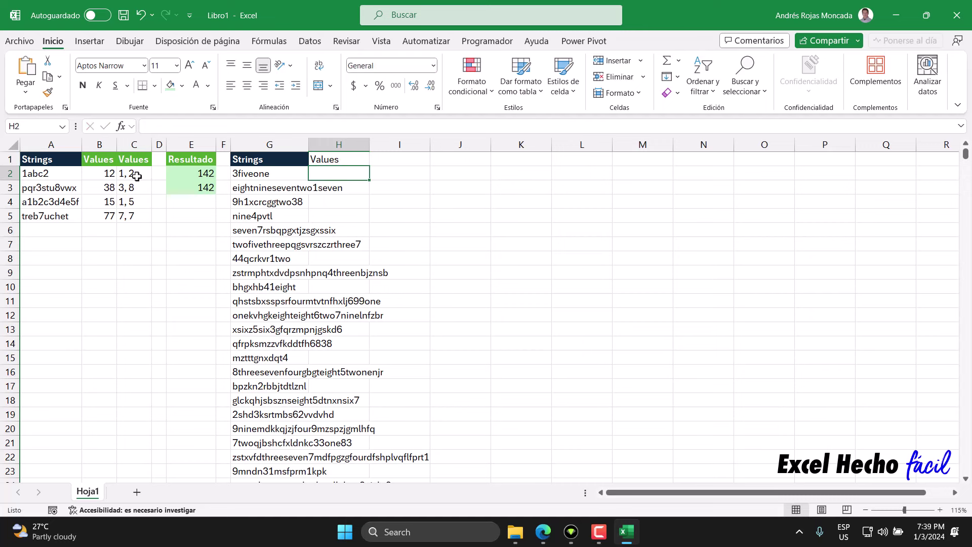
click(48, 92)
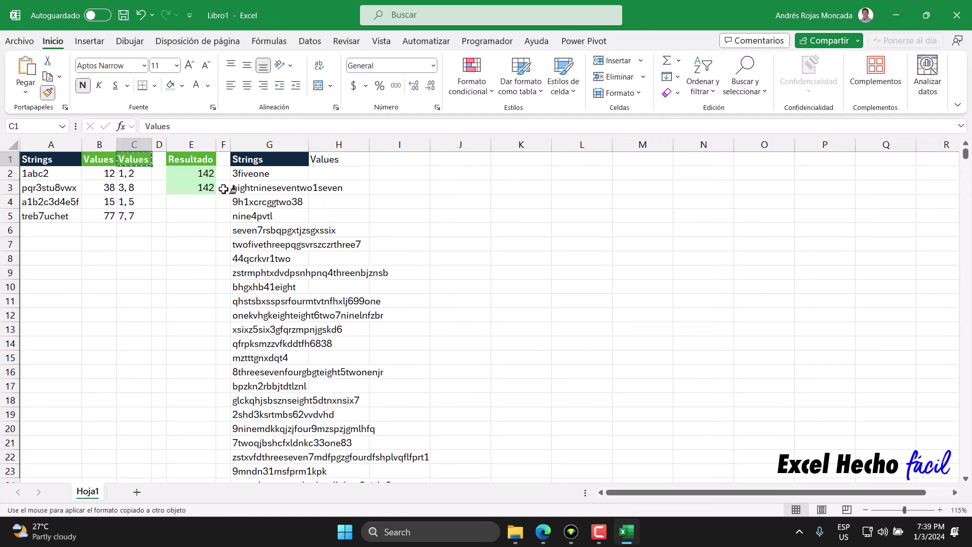
click(340, 159)
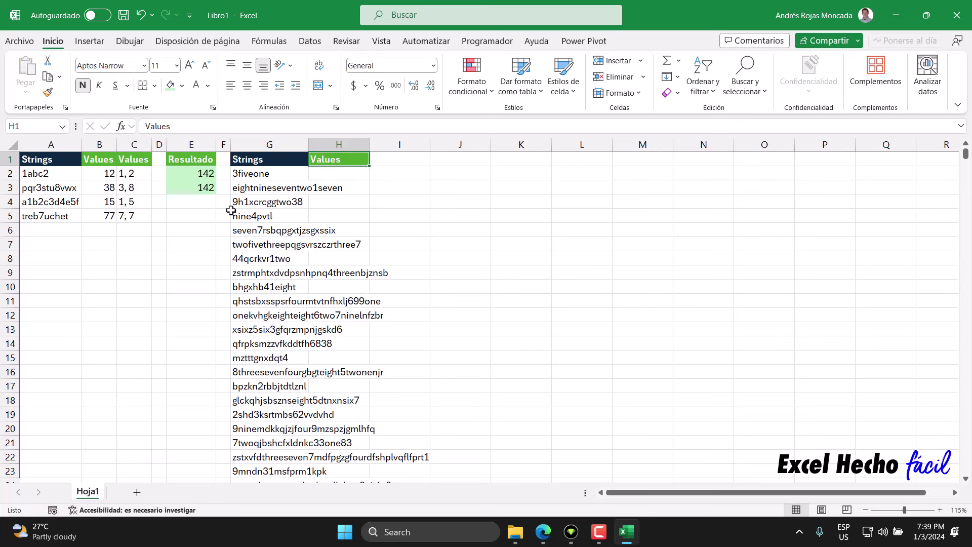
Copy the digit-extracting MAP formula text from C2.
click(130, 174)
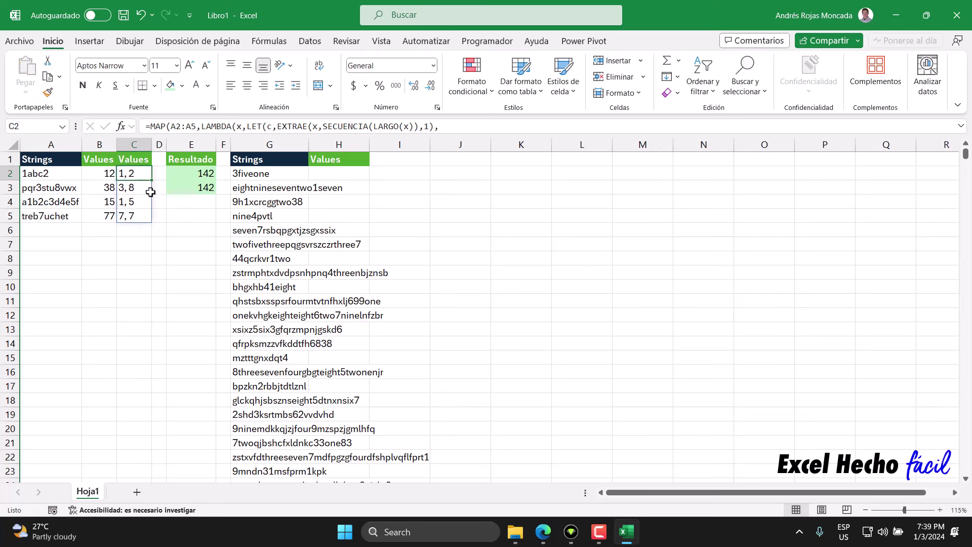
key(F2)
drag(417, 188, 0, 131)
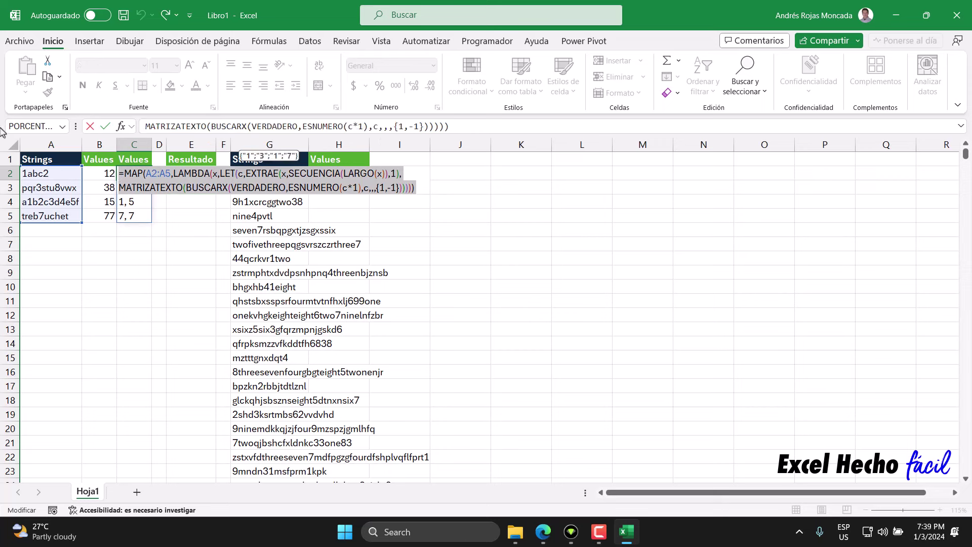
key(Escape)
click(340, 173)
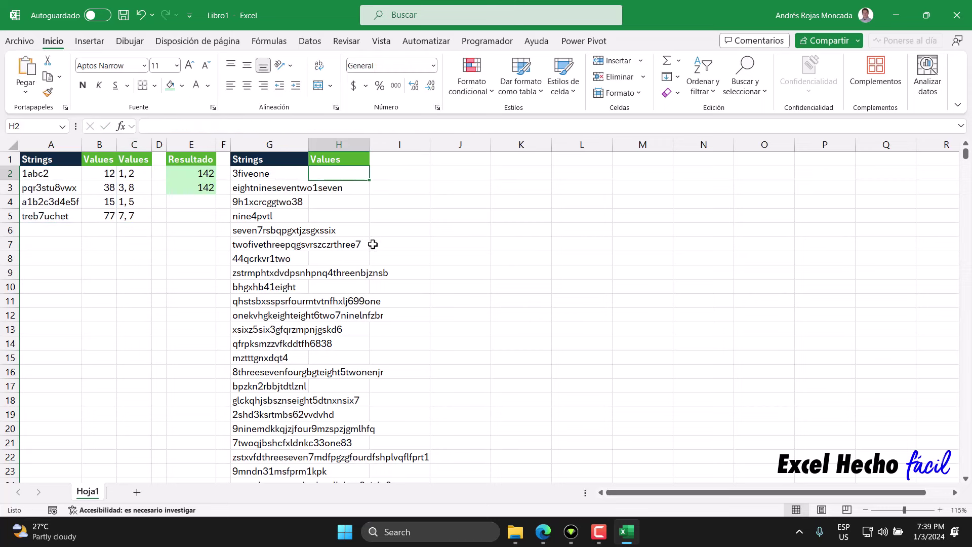
Paste the MAP formula into H2 with its range changed from A2:A5 to G2:G1001.
key(F2)
key(ctrl+v)
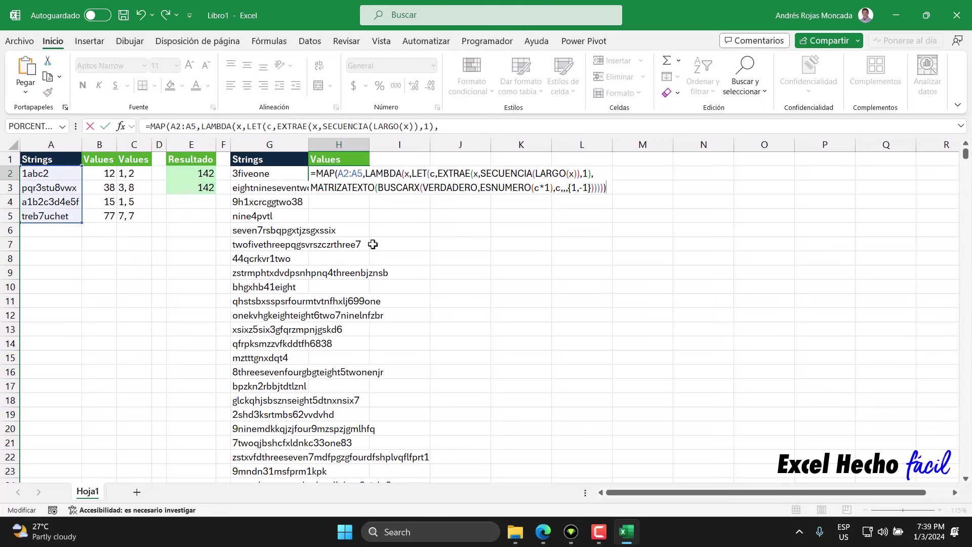
drag(363, 173, 338, 174)
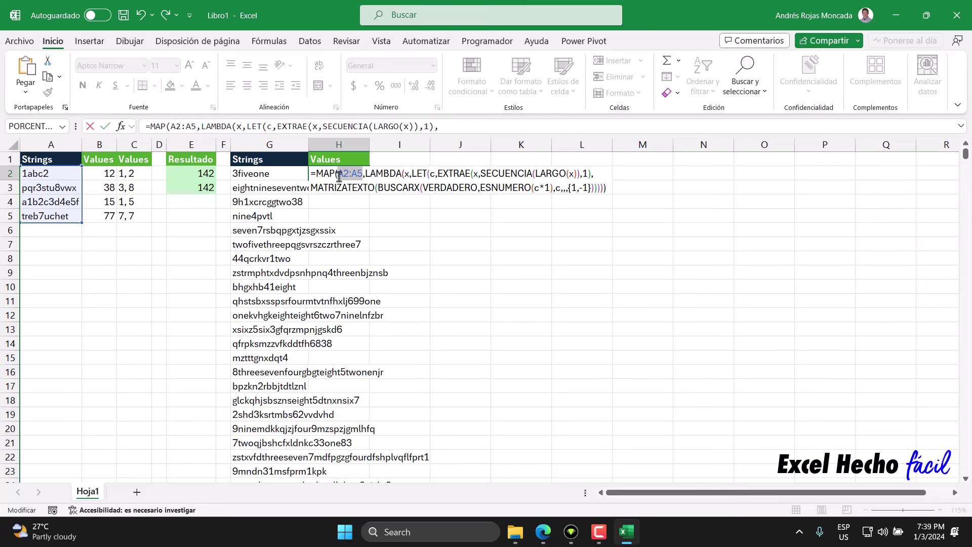
click(290, 174)
key(ctrl+shift+Down)
key(ctrl+BackSpace)
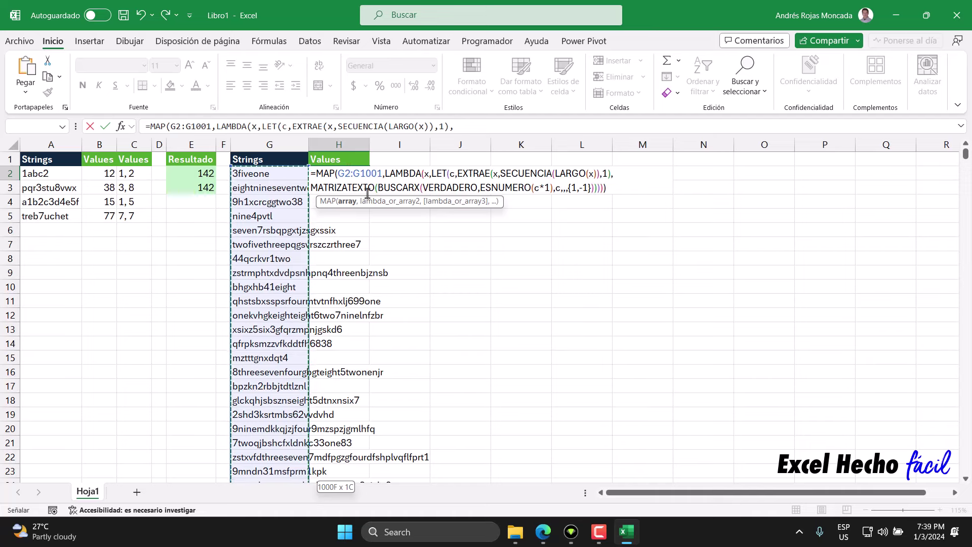
click(609, 192)
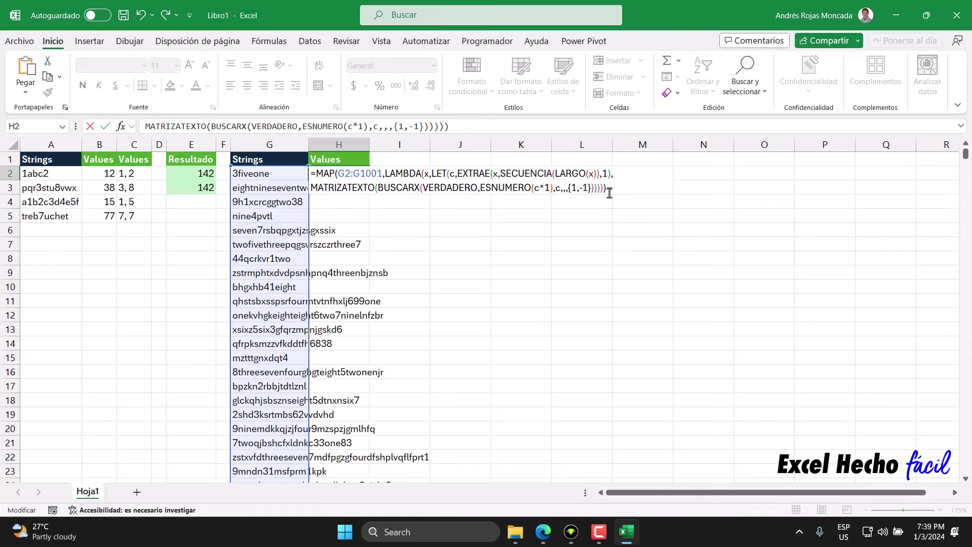
key(Return)
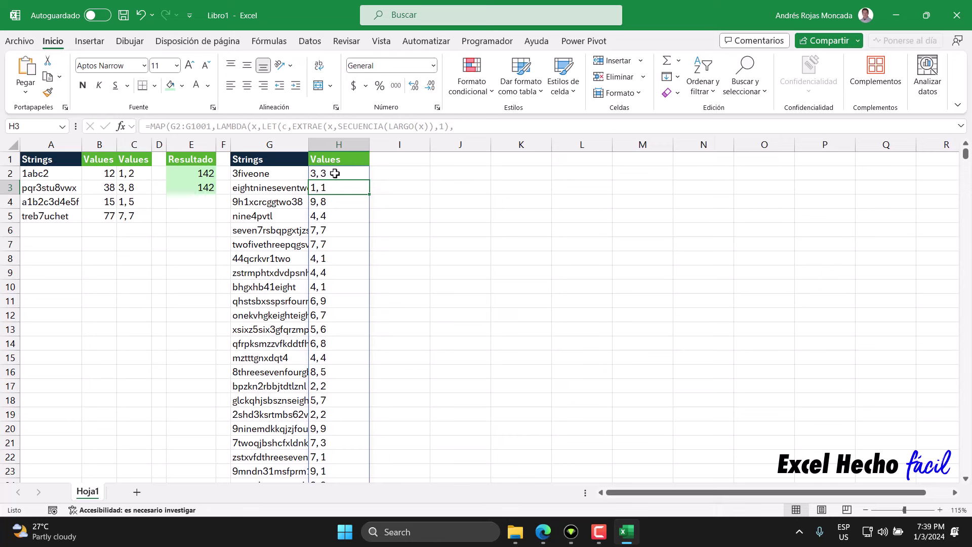
Set column I's width to 2.
click(400, 145)
right_click(403, 146)
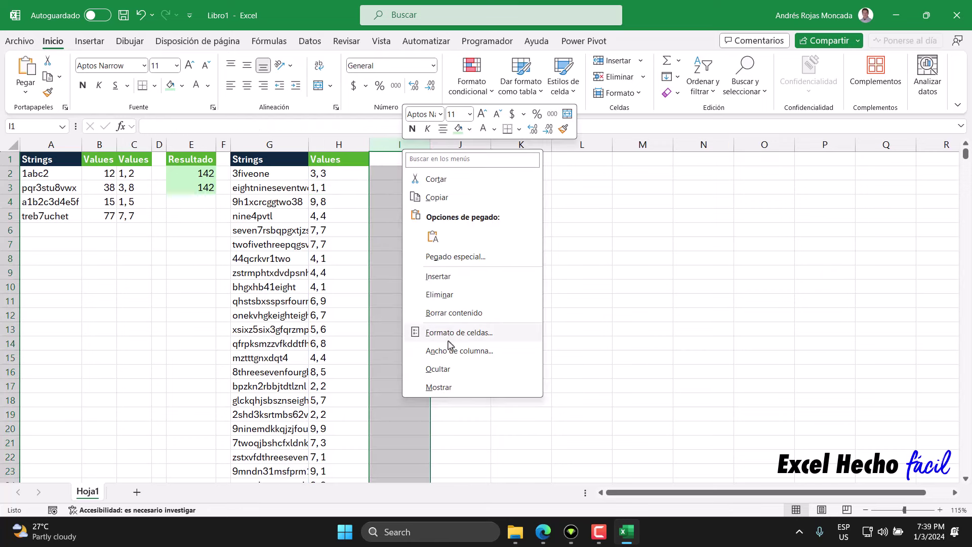
click(511, 347)
text(2)
click(431, 387)
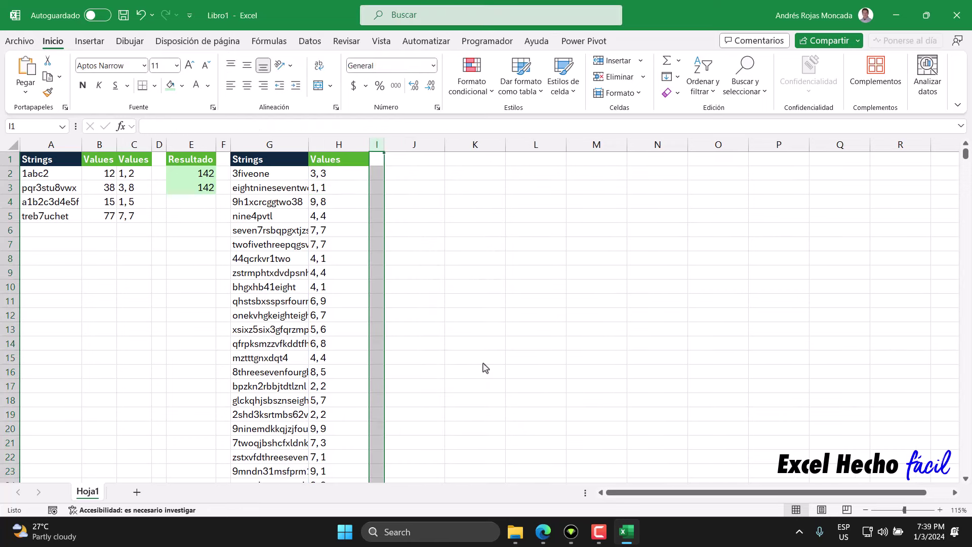
Add a 'Resultado' header in J1 with H1's green header format.
click(403, 163)
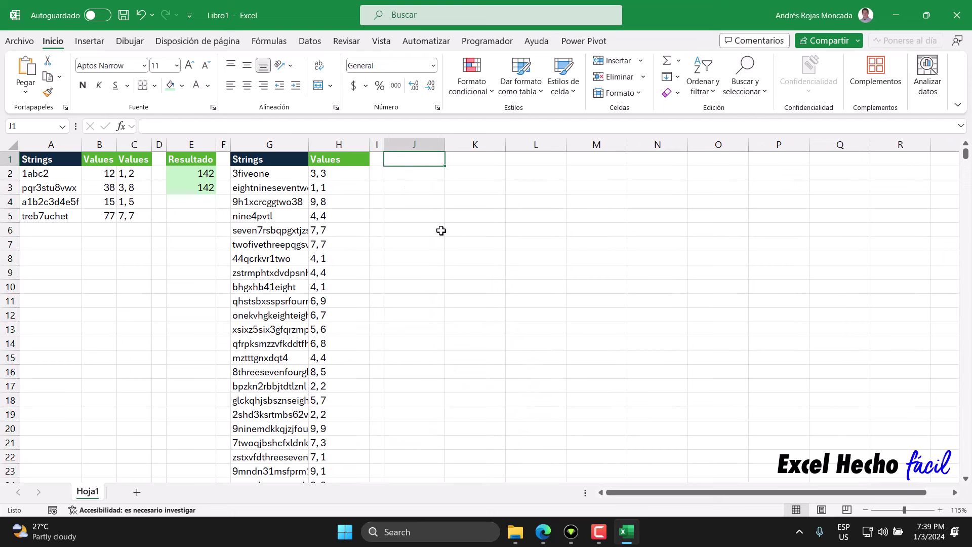
text(Resultado)
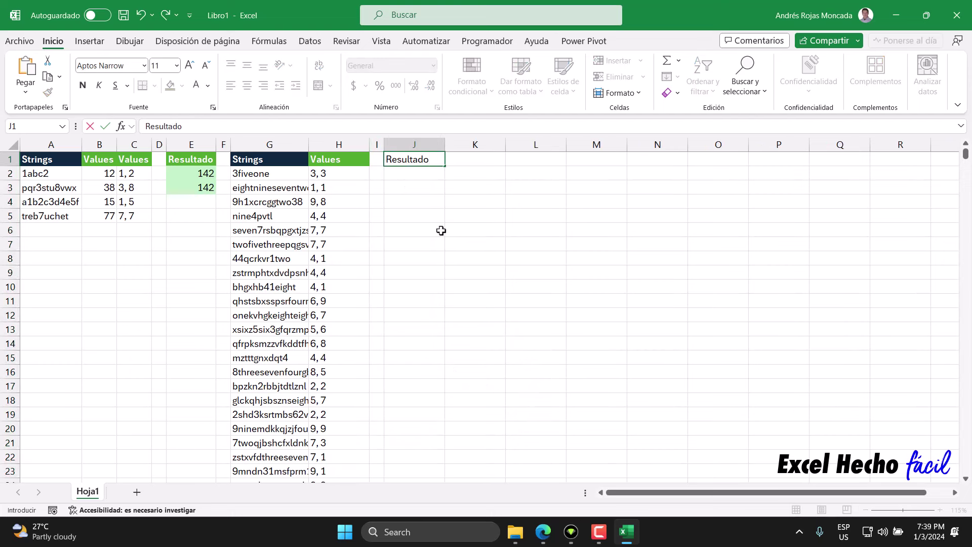
key(Return)
click(340, 159)
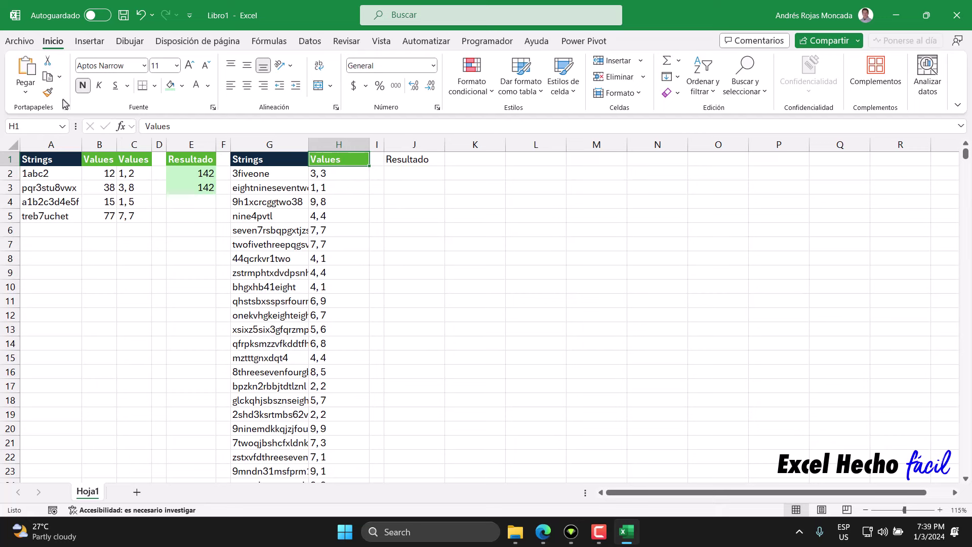
click(48, 92)
click(408, 159)
key(Return)
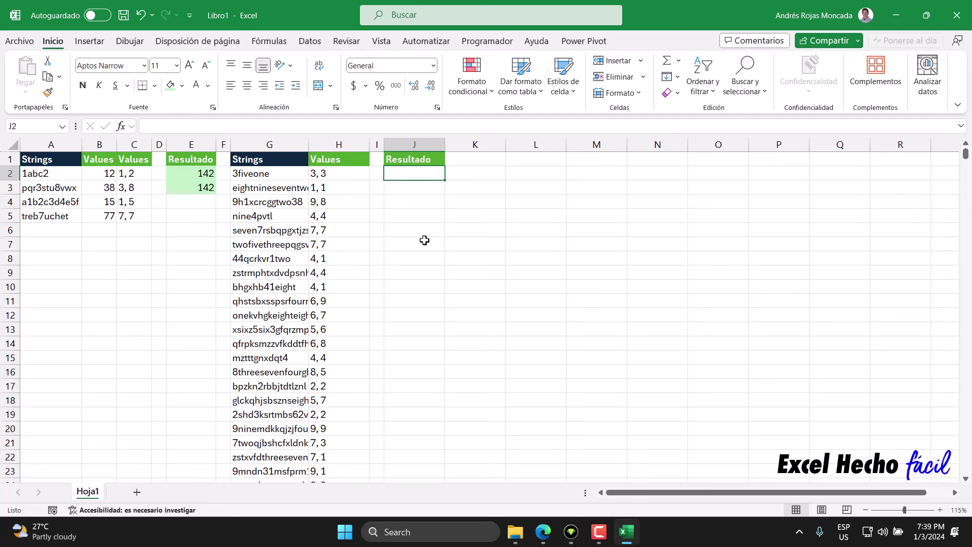
Copy the summing formula text from E3.
click(199, 187)
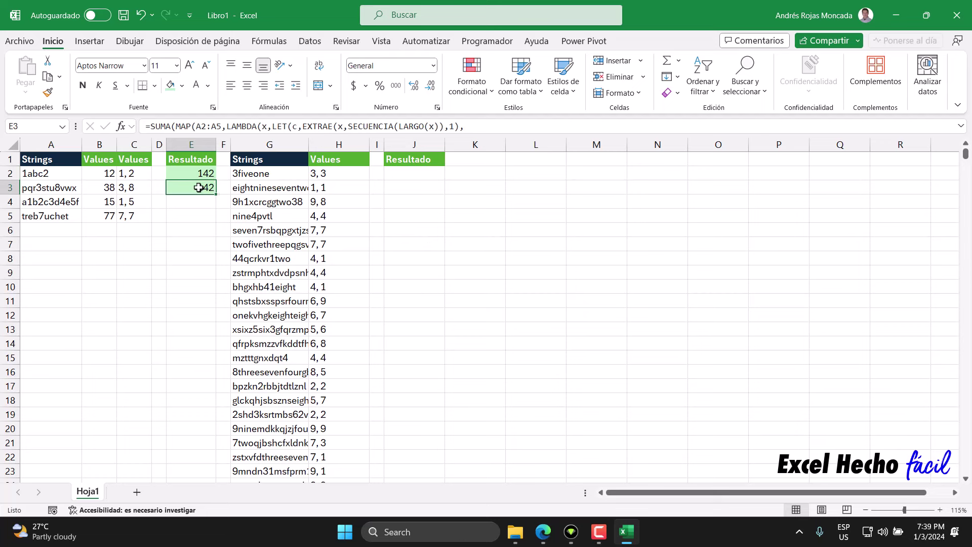
double_click(199, 187)
drag(453, 202, 24, 156)
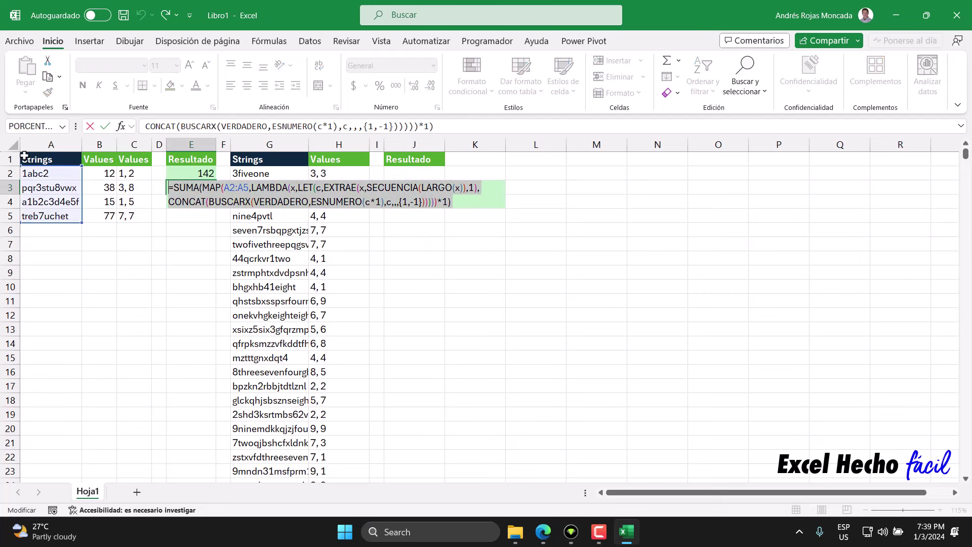
key(Escape)
Paste the SUMA(MAP) formula into J2 over G2:G1001, returning 54968, and reselect J2.
click(411, 176)
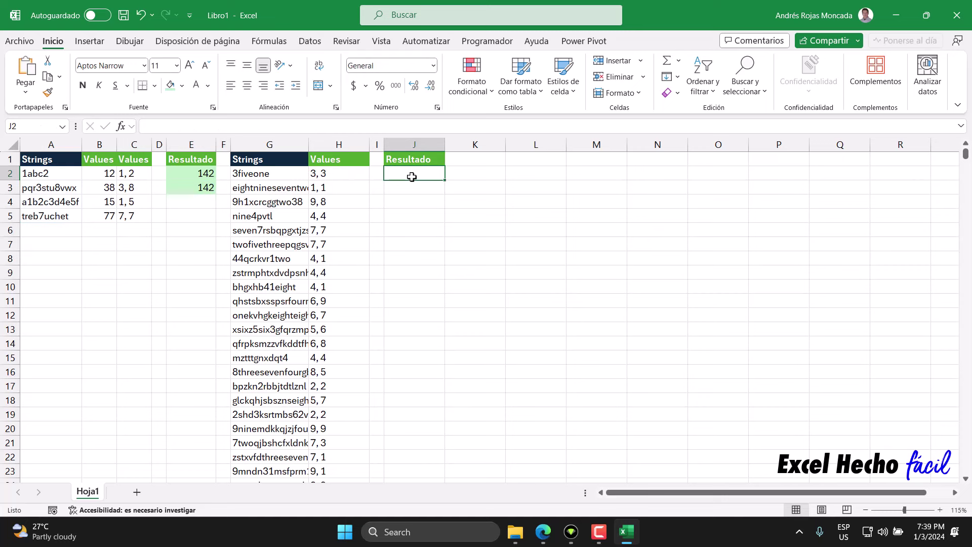
double_click(412, 177)
key(ctrl+v)
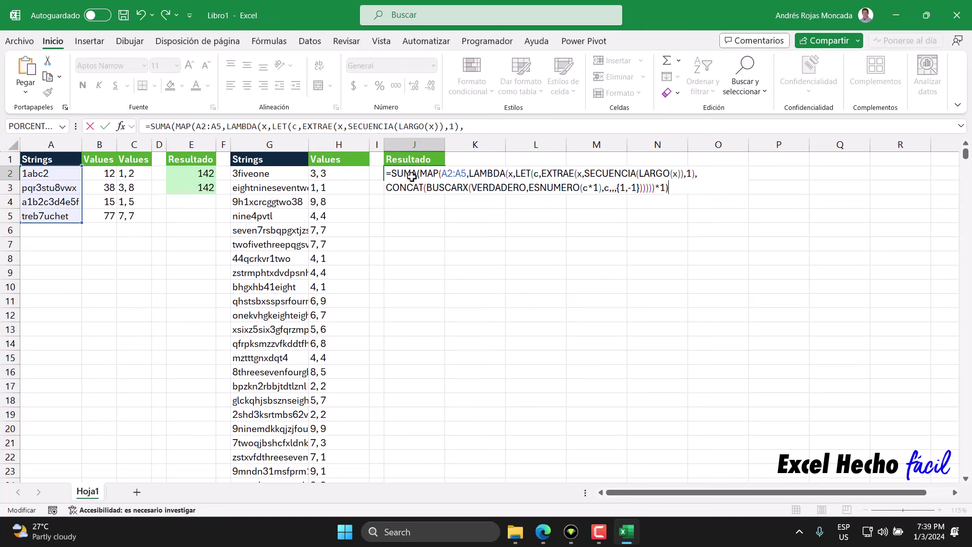
drag(466, 175, 439, 176)
click(265, 174)
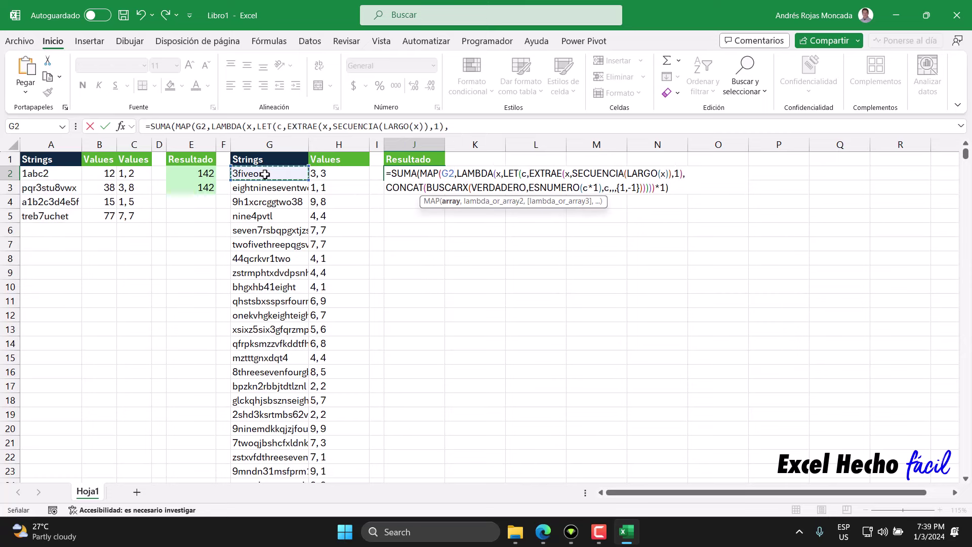
key(ctrl+shift+Down)
key(ctrl+BackSpace)
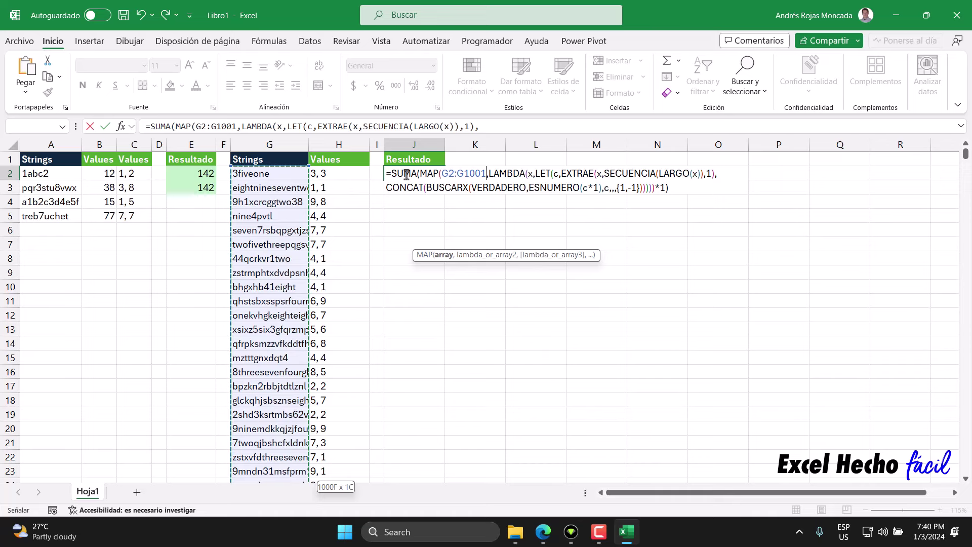
click(675, 190)
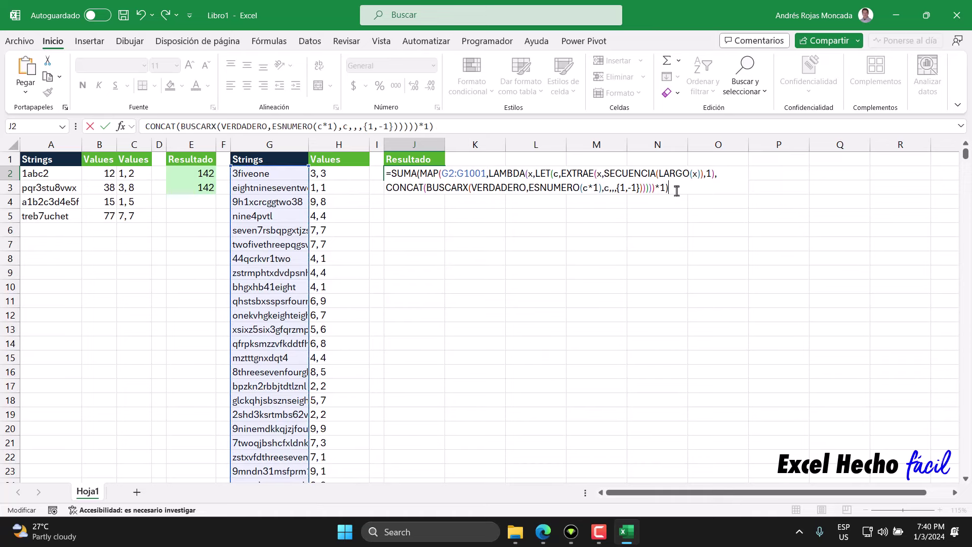
key(Return)
click(427, 174)
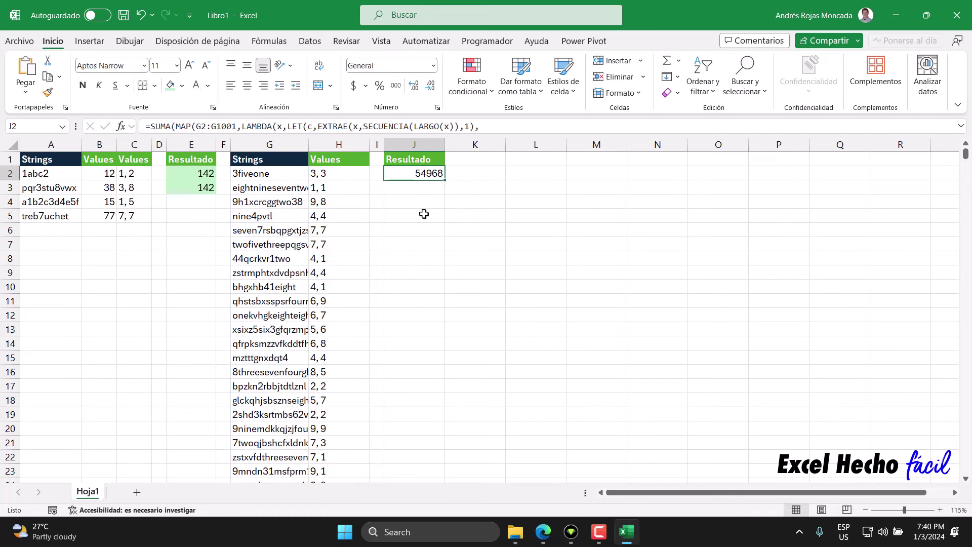
click(419, 199)
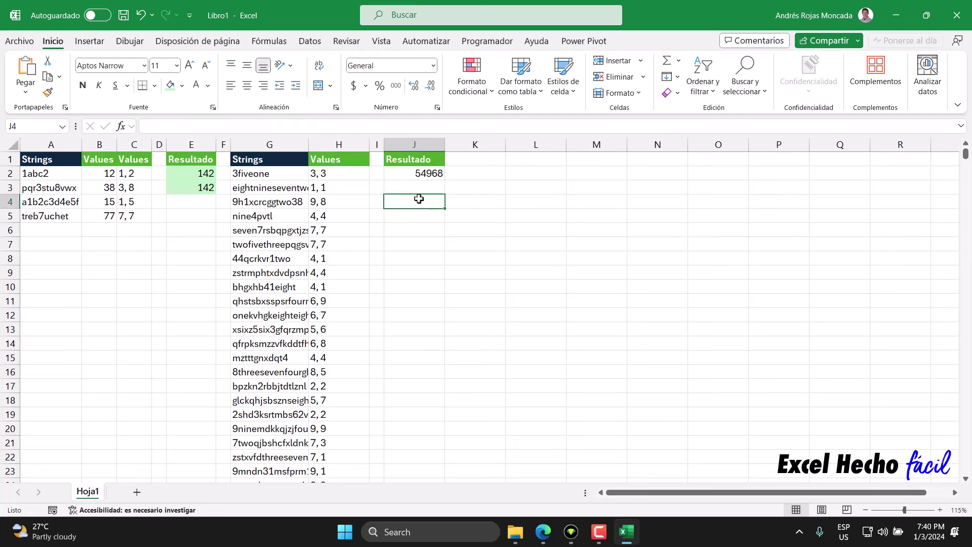
click(427, 174)
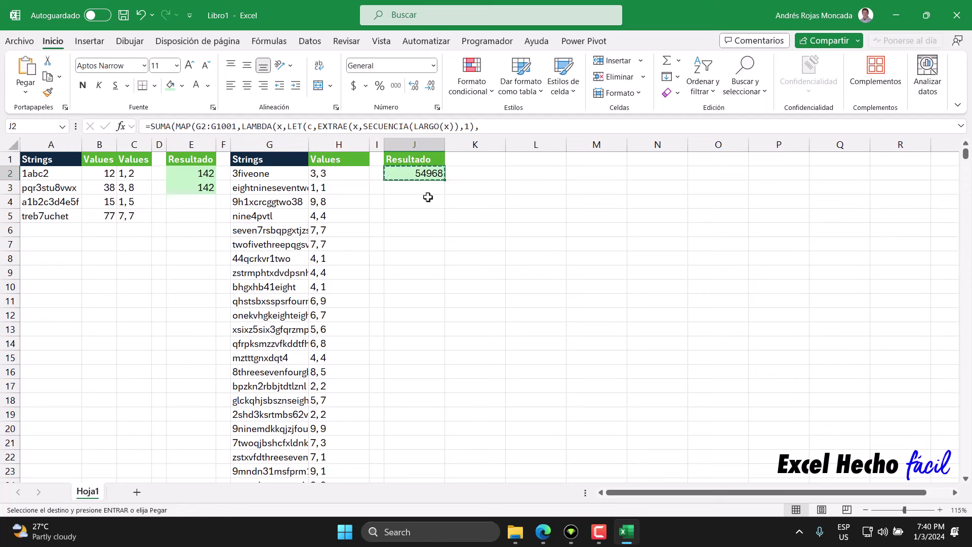
Submit 54968 as the Day 1 answer on Advent of Code.
click(543, 532)
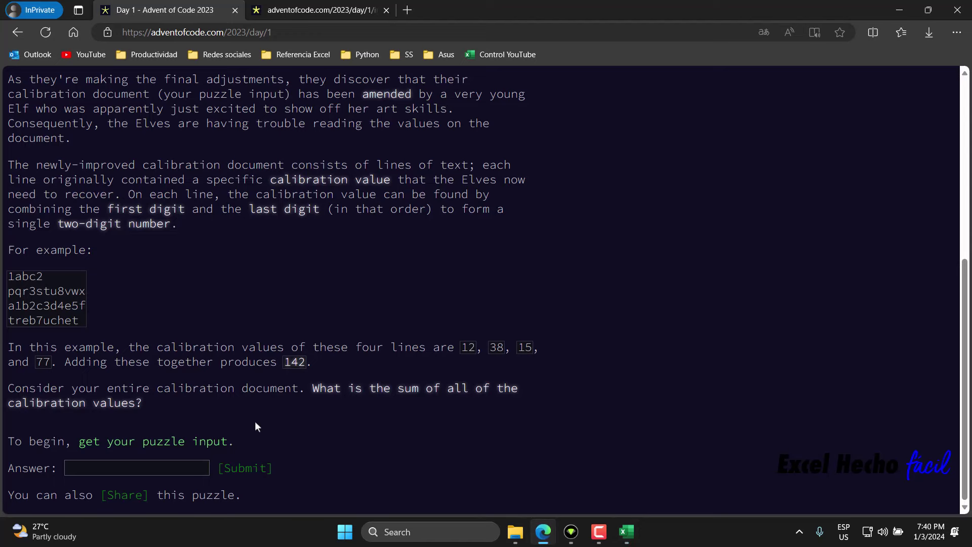
click(88, 473)
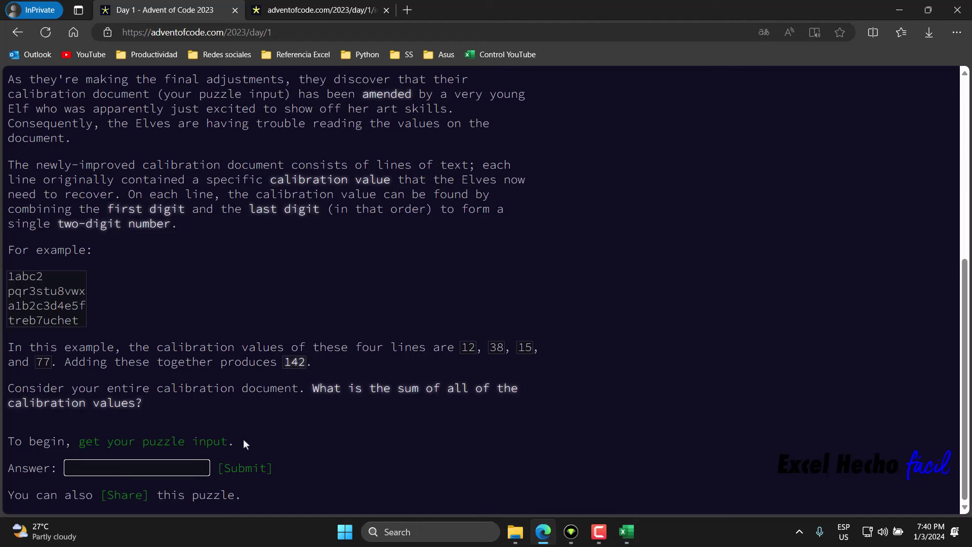
key(ctrl+v)
click(243, 470)
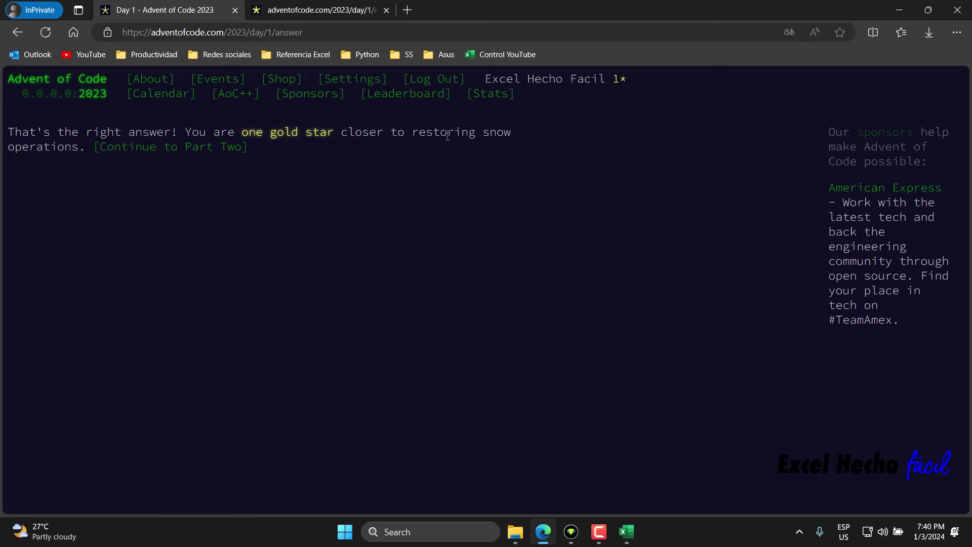
Continue on to Day 1 Part Two.
click(156, 150)
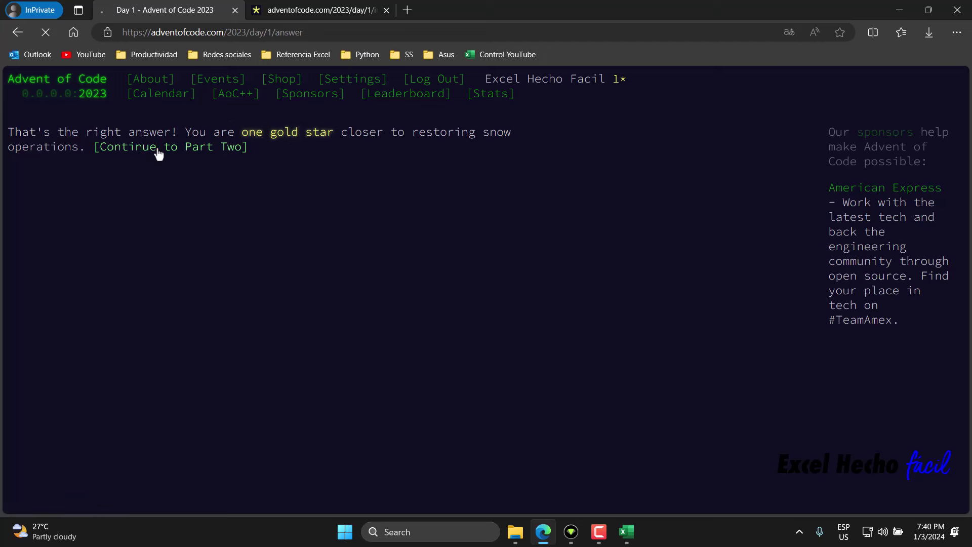
scroll(284, 257, up, 1)
scroll(284, 257, up, 8)
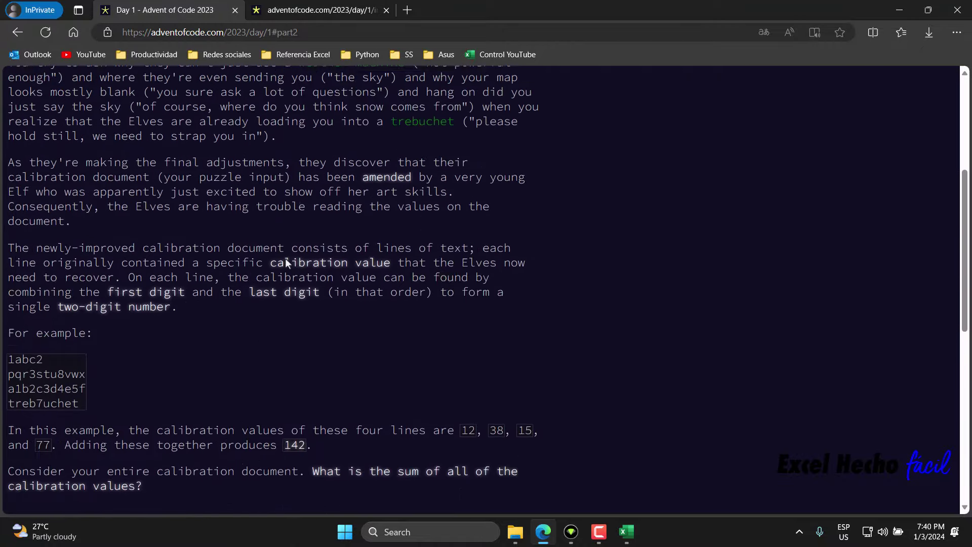
scroll(285, 258, up, 3)
scroll(285, 257, up, 2)
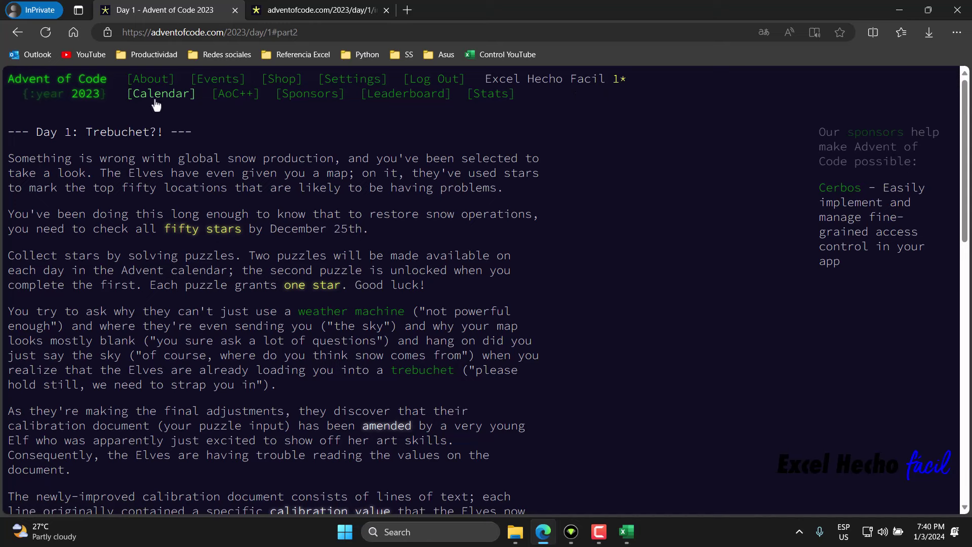
Reopen Day 1 from the 2023 calendar to see the gold star, then return to Excel.
click(94, 99)
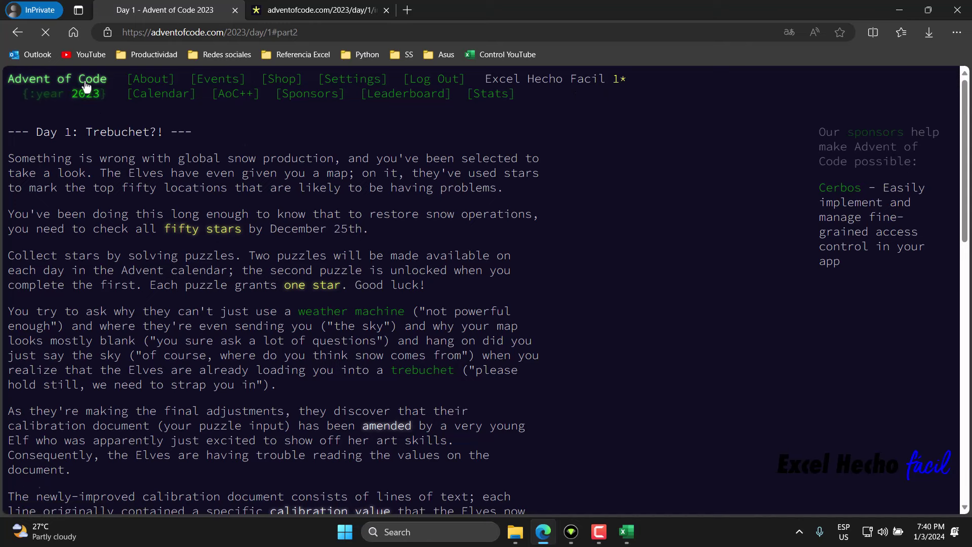
click(381, 489)
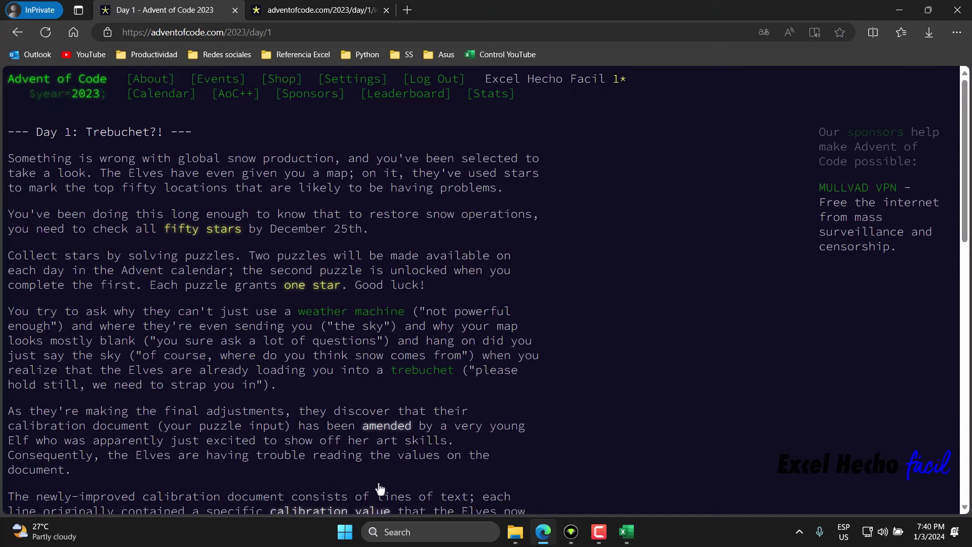
click(86, 94)
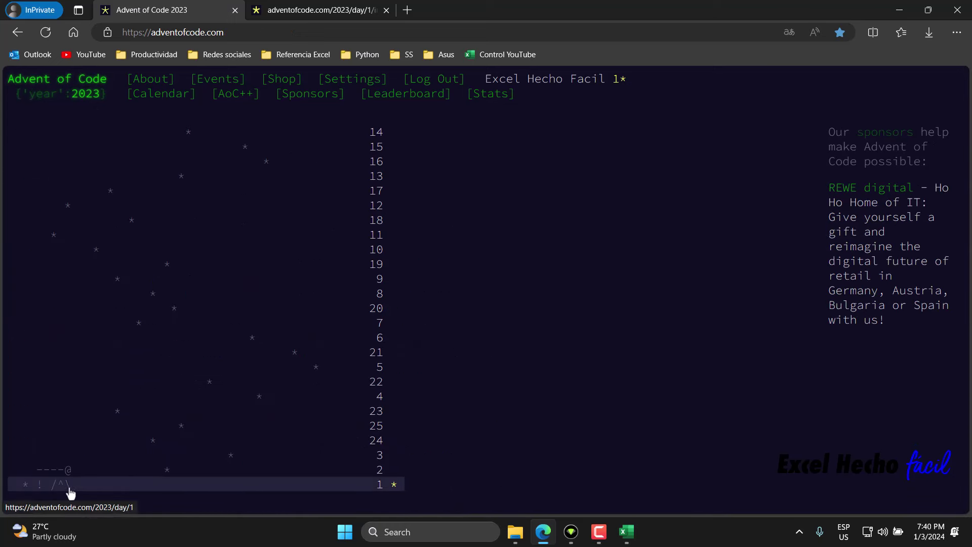
click(382, 496)
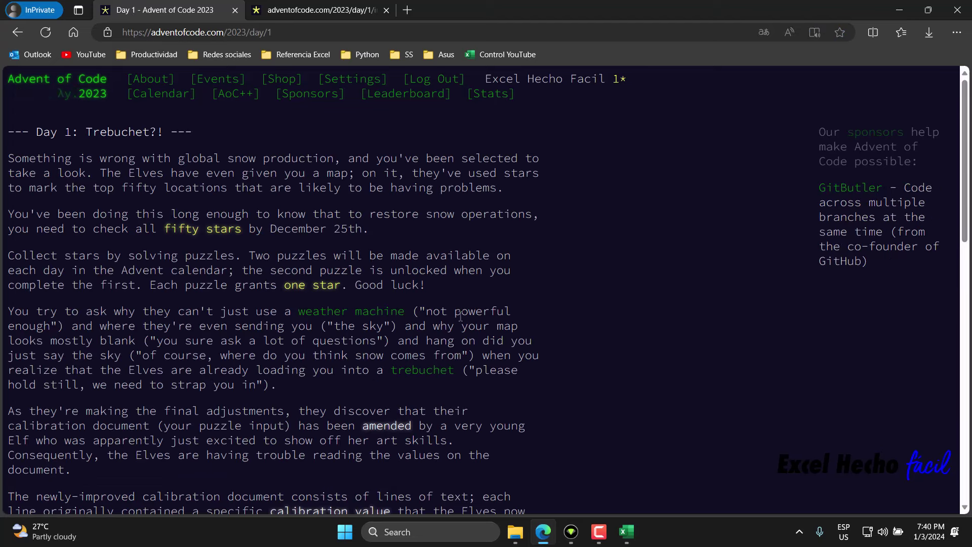
scroll(122, 258, down, 1)
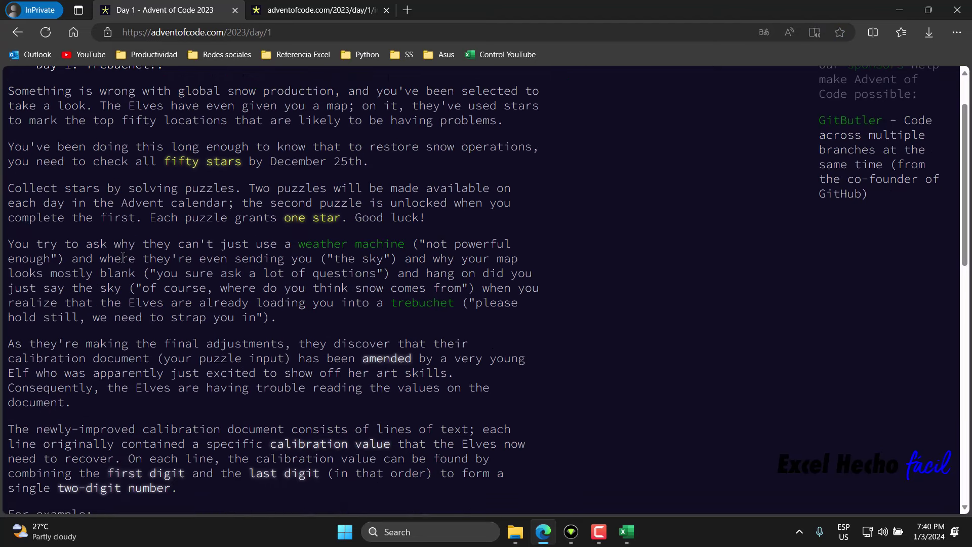
scroll(123, 257, up, 1)
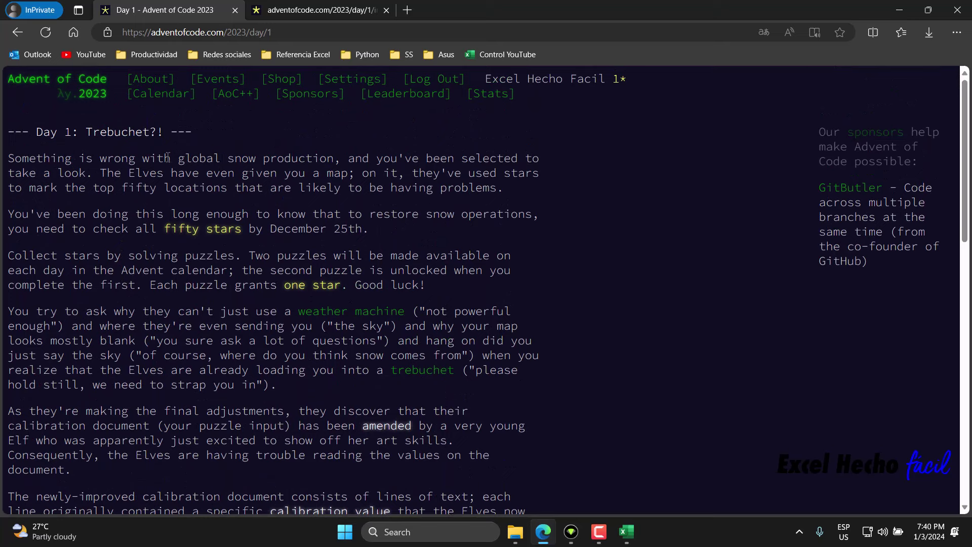
scroll(232, 210, down, 2)
scroll(232, 211, down, 2)
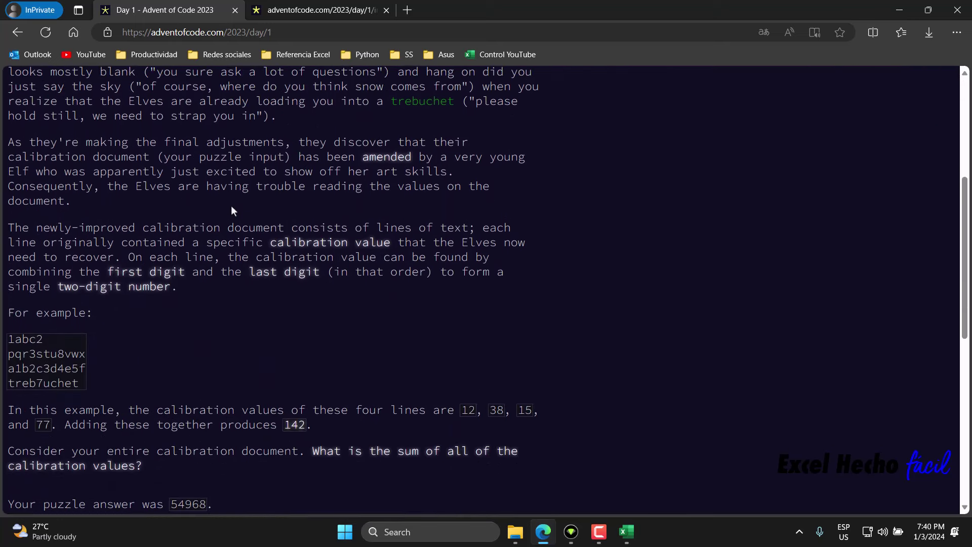
scroll(232, 210, down, 3)
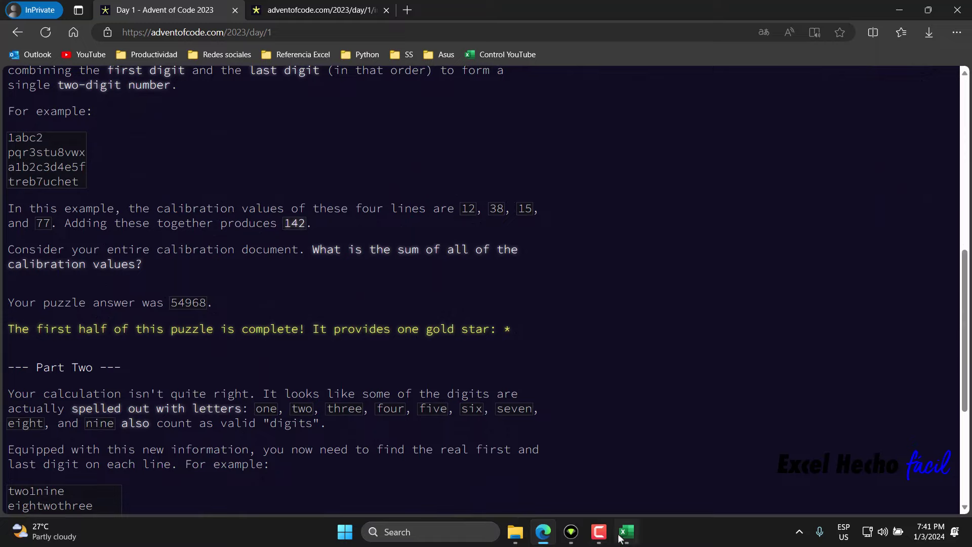
click(626, 531)
Scroll to Day 1 Part Two in Edge and translate the page into Spanish.
key(Escape)
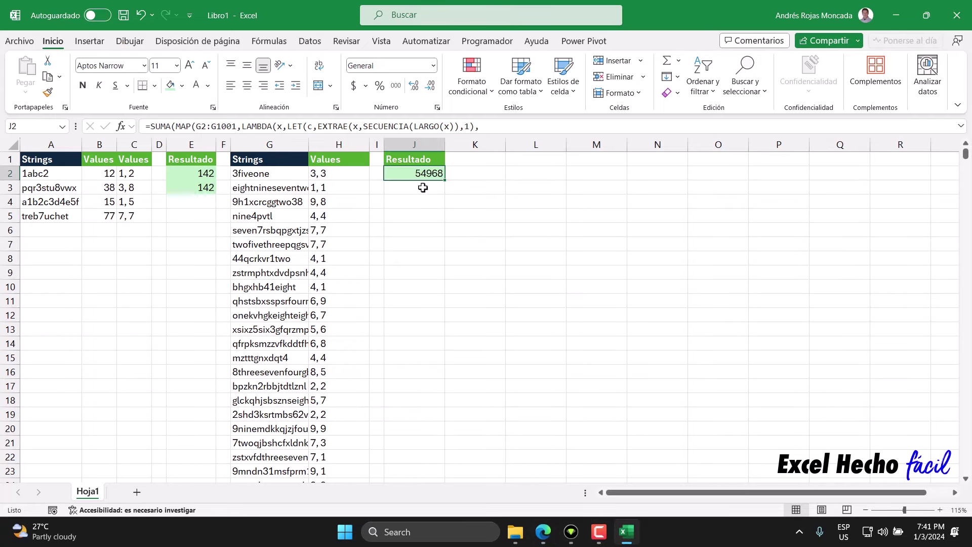
click(544, 532)
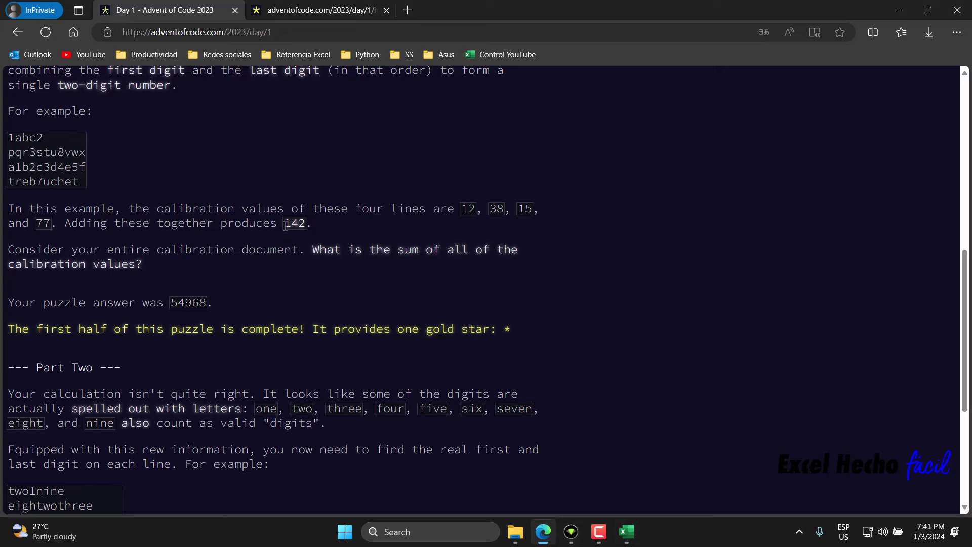
drag(208, 304, 170, 303)
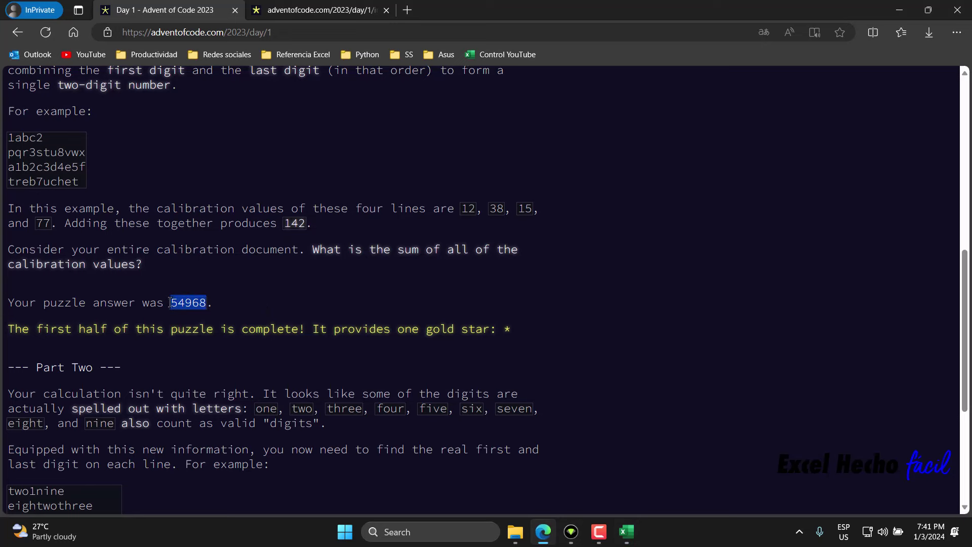
click(245, 309)
scroll(229, 323, down, 3)
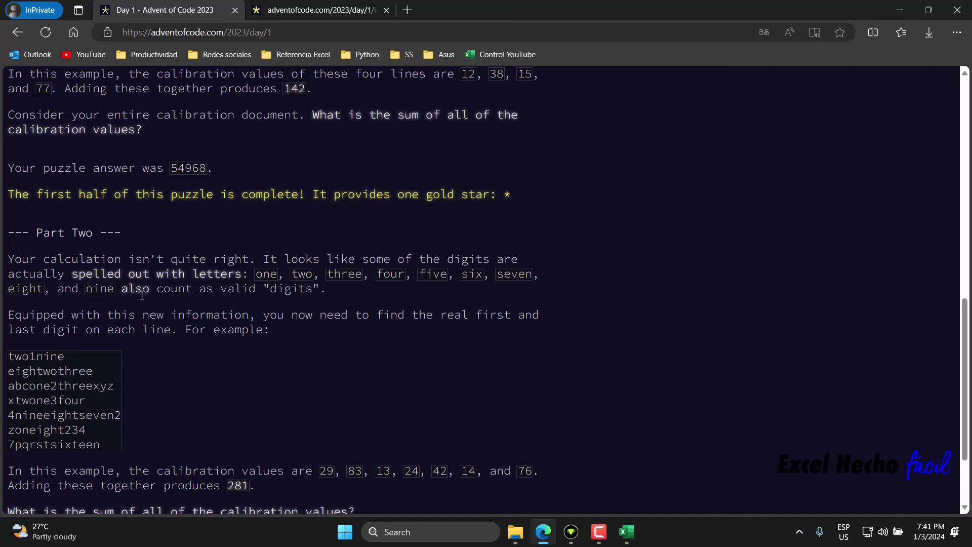
scroll(142, 295, down, 2)
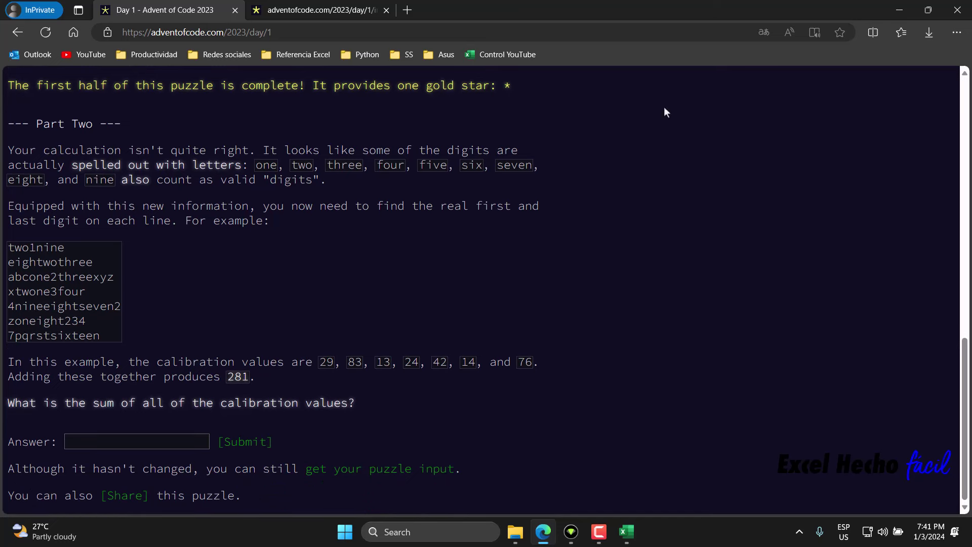
click(764, 32)
click(643, 136)
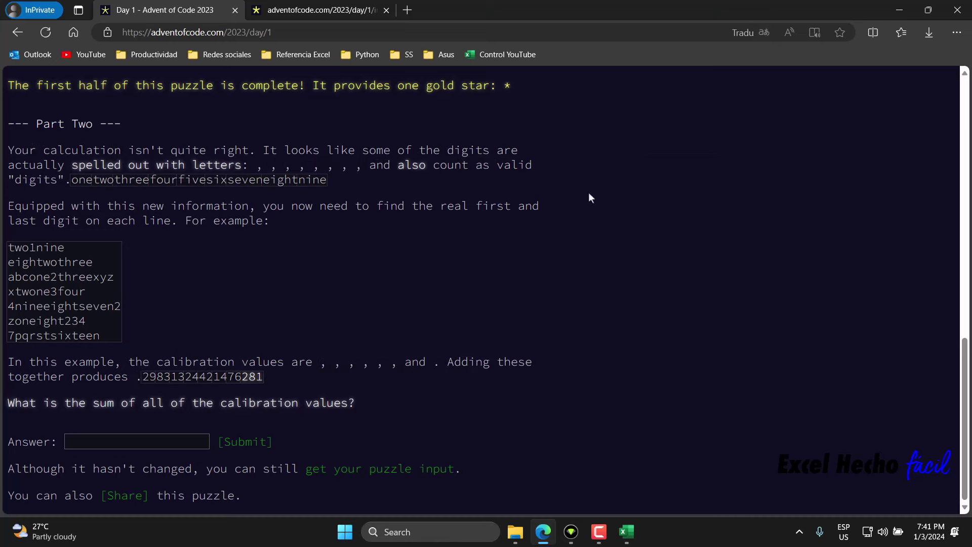
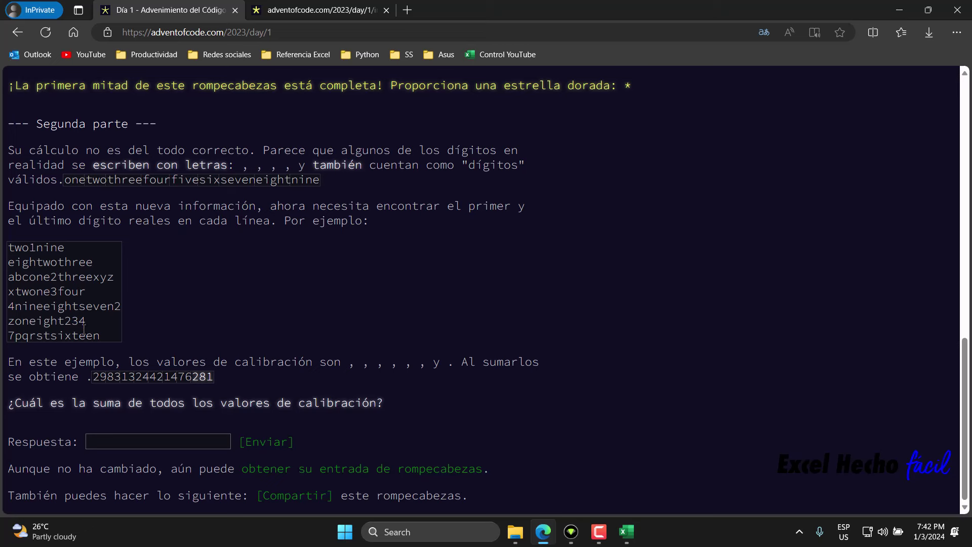
Copy the example lines and highlight the spelled-out two and nine in two1nine.
drag(99, 336, 7, 247)
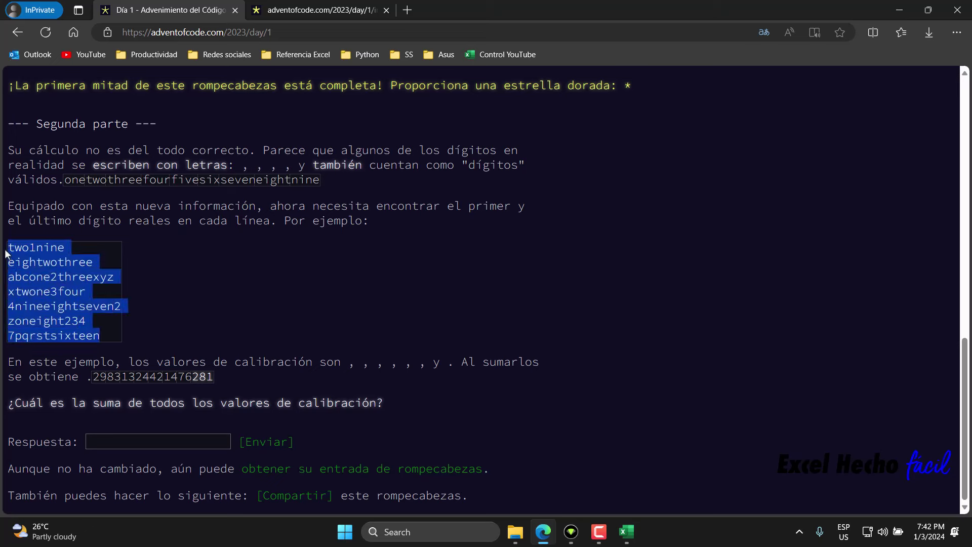
key(ctrl+c)
click(71, 253)
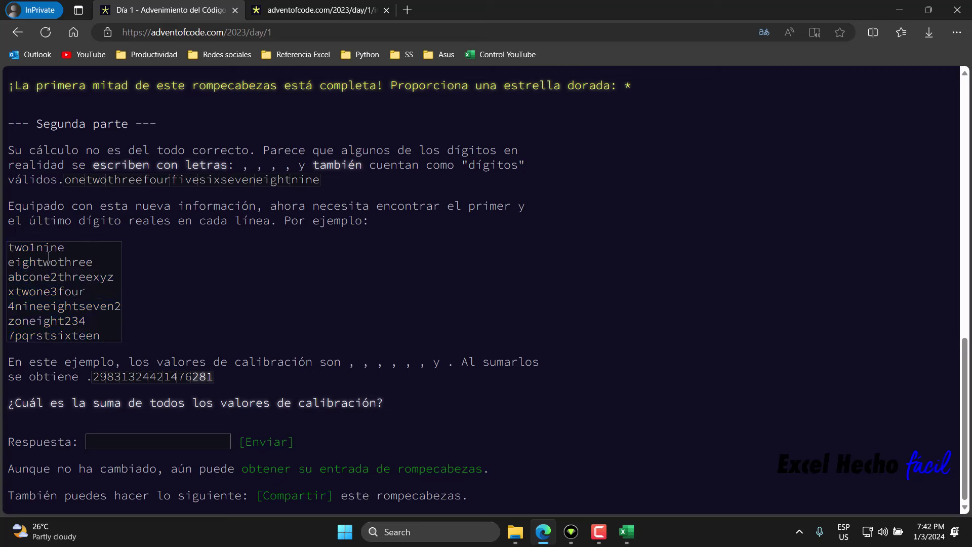
drag(26, 247, 8, 248)
double_click(32, 248)
key(ctrl+c)
click(38, 249)
drag(65, 247, 36, 248)
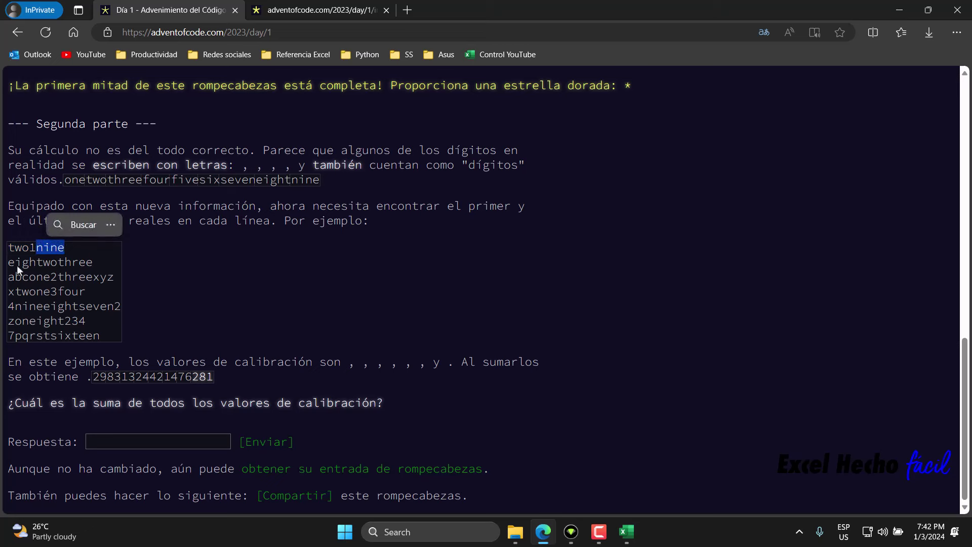
Highlight the overlapping eight and two words in the eightwothree example.
drag(11, 264, 15, 263)
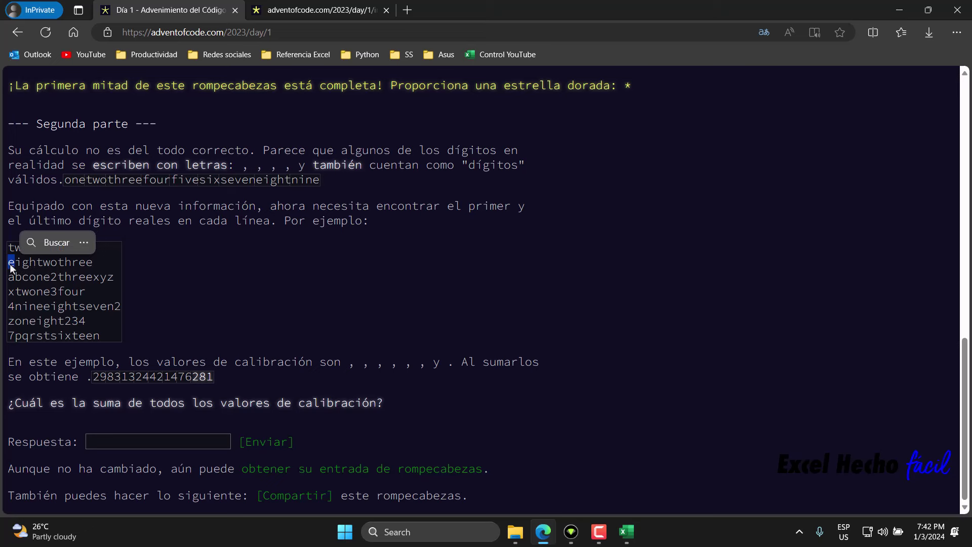
drag(42, 264, 8, 263)
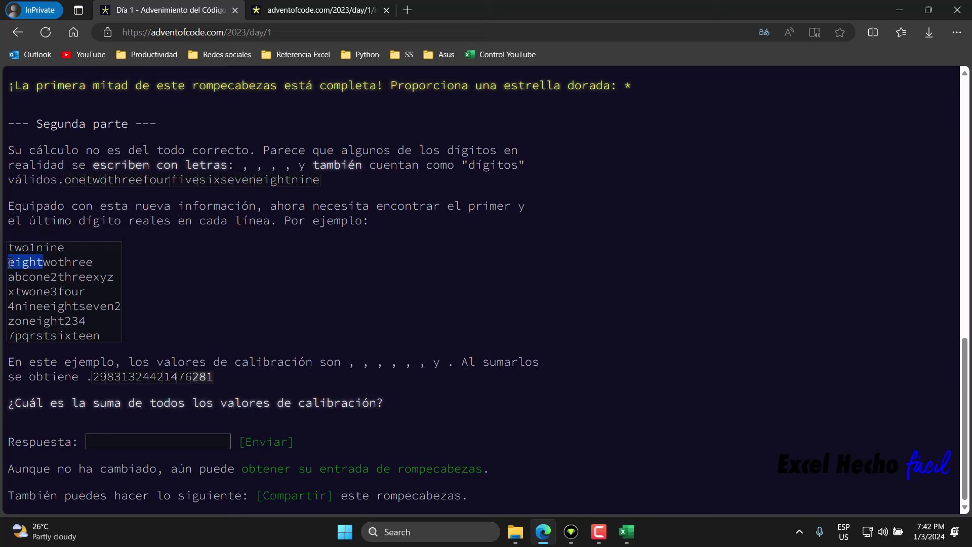
click(56, 264)
double_click(56, 264)
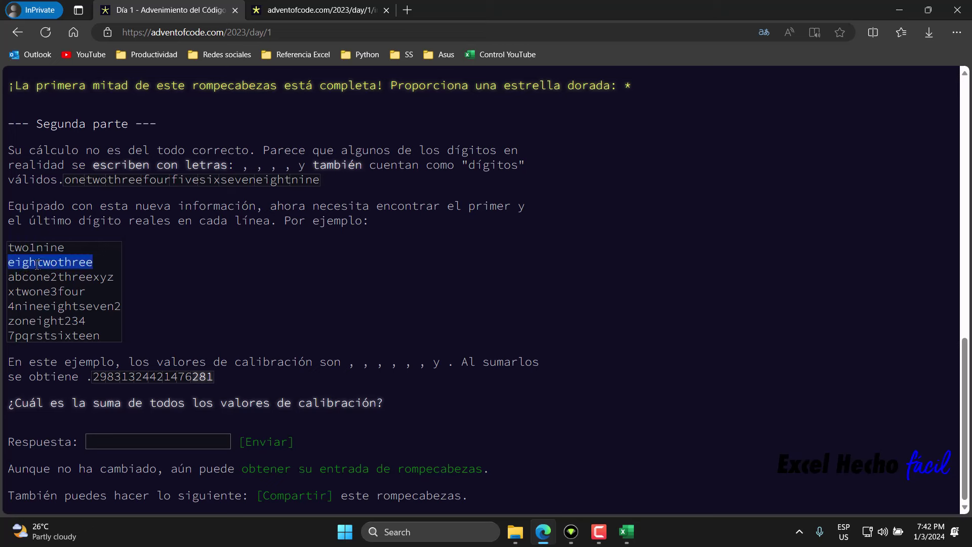
click(61, 263)
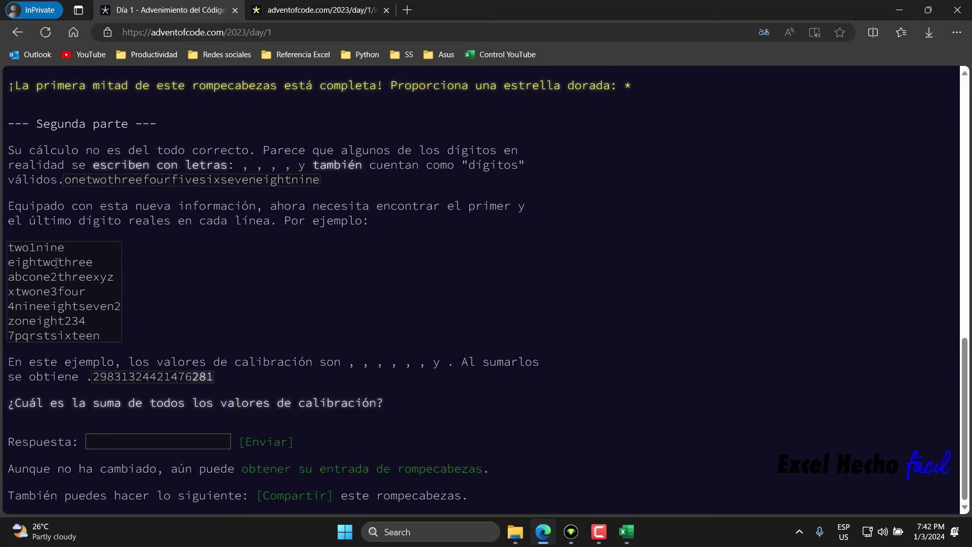
mouse_move(59, 263)
mouse_down()
mouse_move(35, 263)
mouse_move(58, 263)
mouse_up()
click(94, 267)
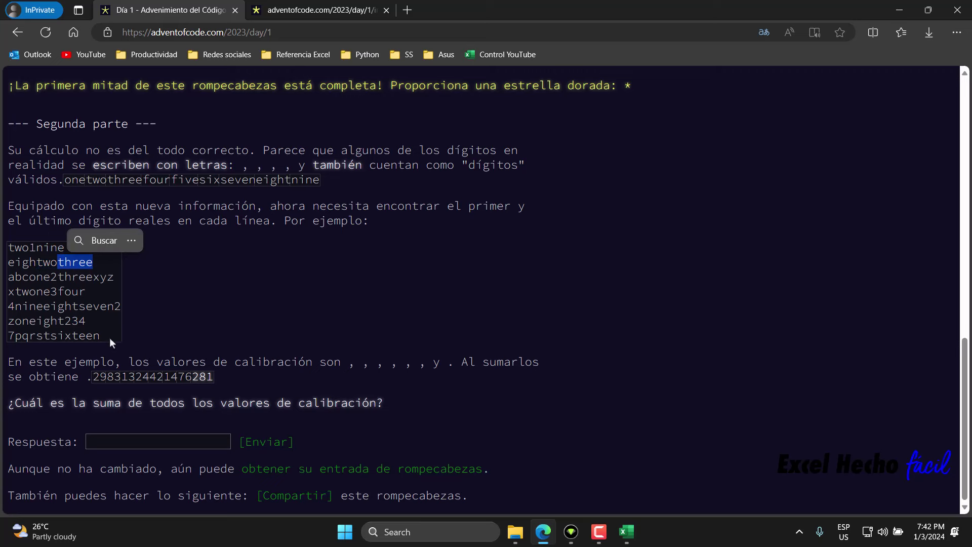
click(764, 31)
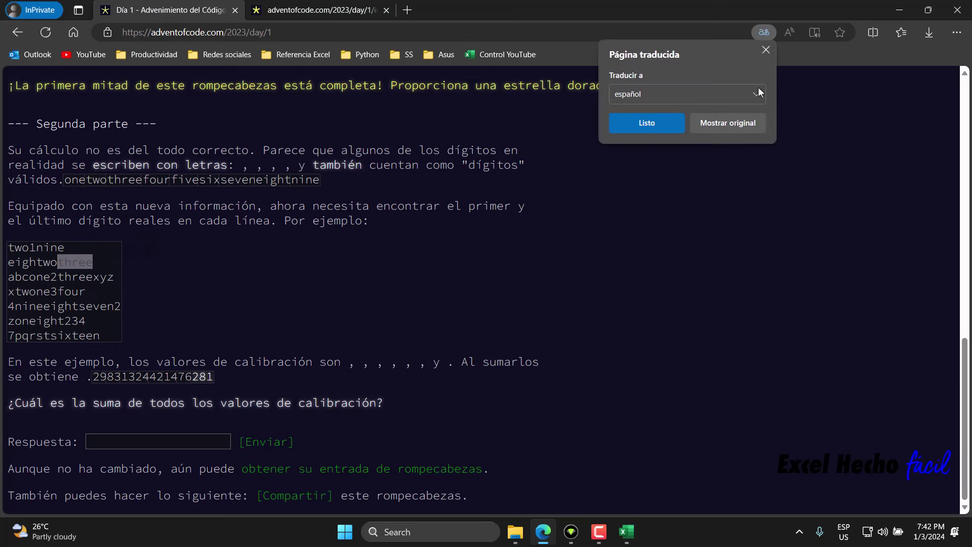
click(766, 49)
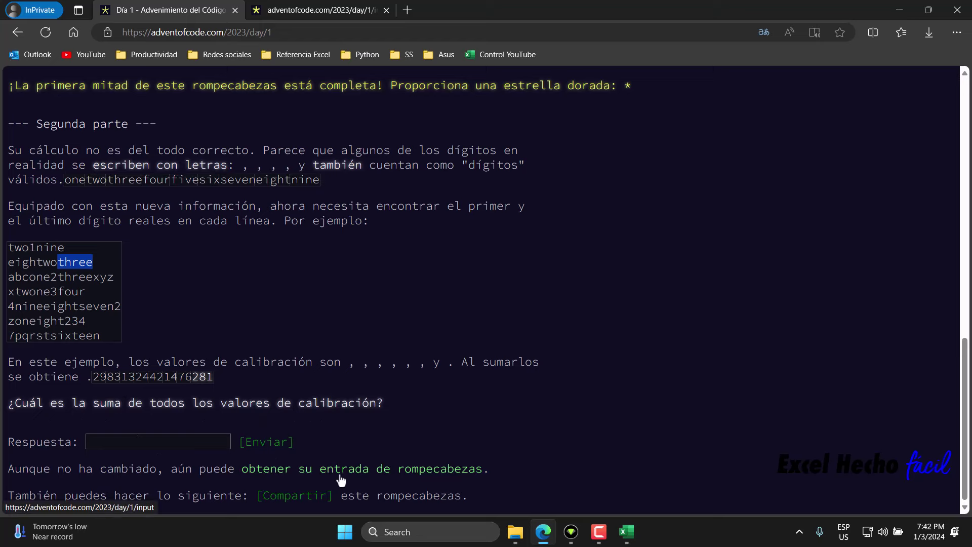
Open the puzzle input in a new tab and decline translating it.
click(297, 15)
key(ctrl+a)
click(180, 7)
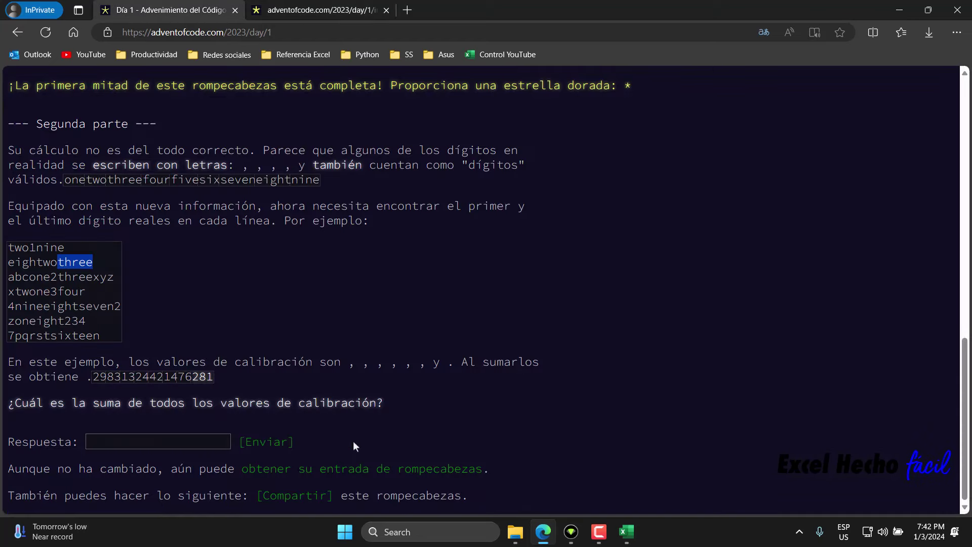
middle_click(404, 474)
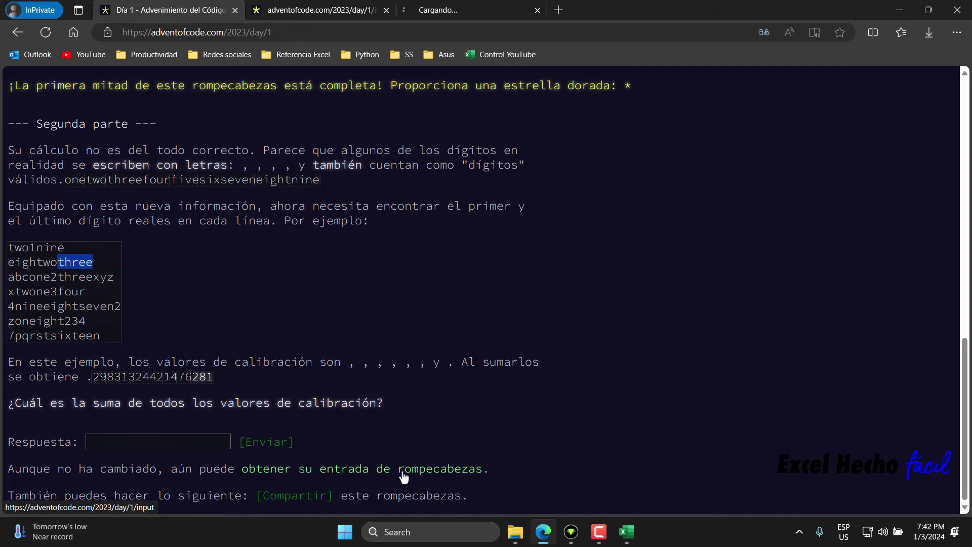
click(314, 10)
click(61, 85)
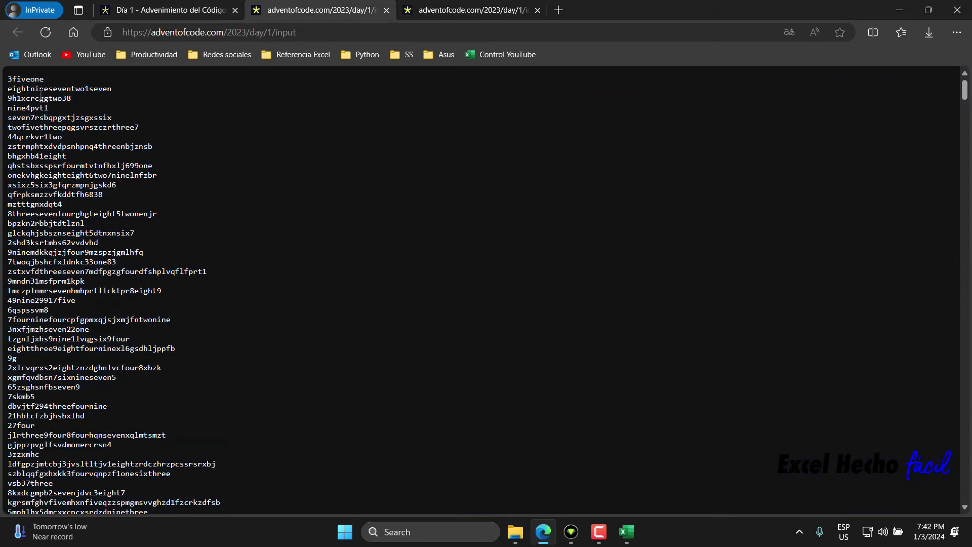
click(501, 8)
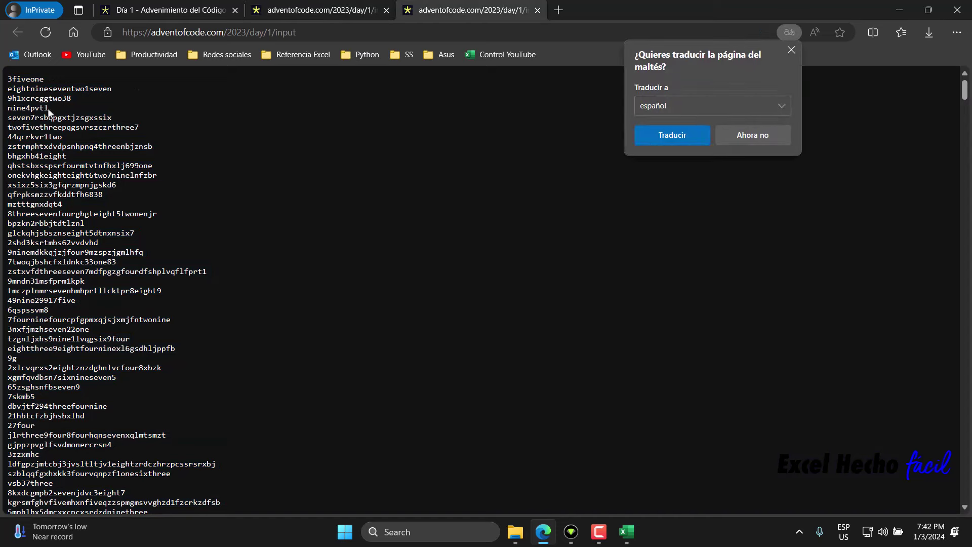
click(790, 52)
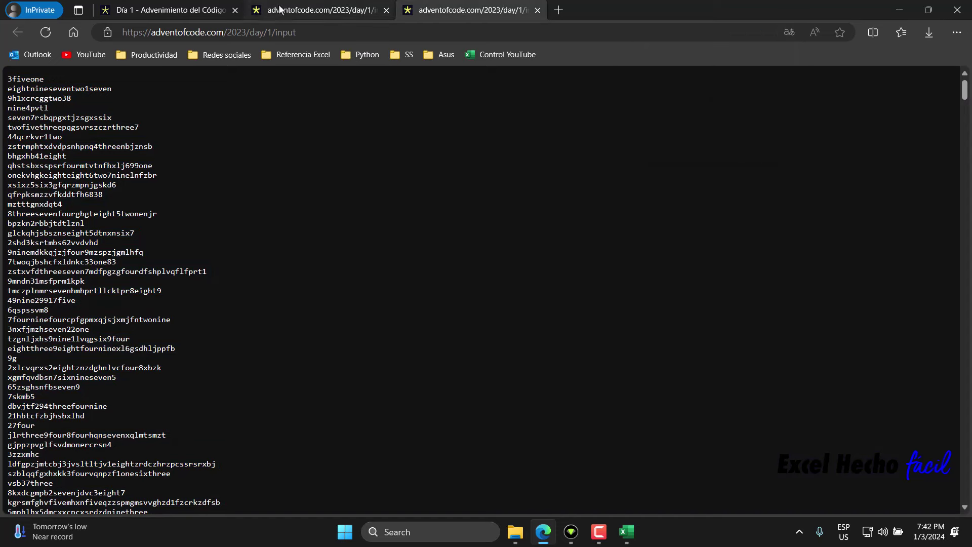
click(190, 7)
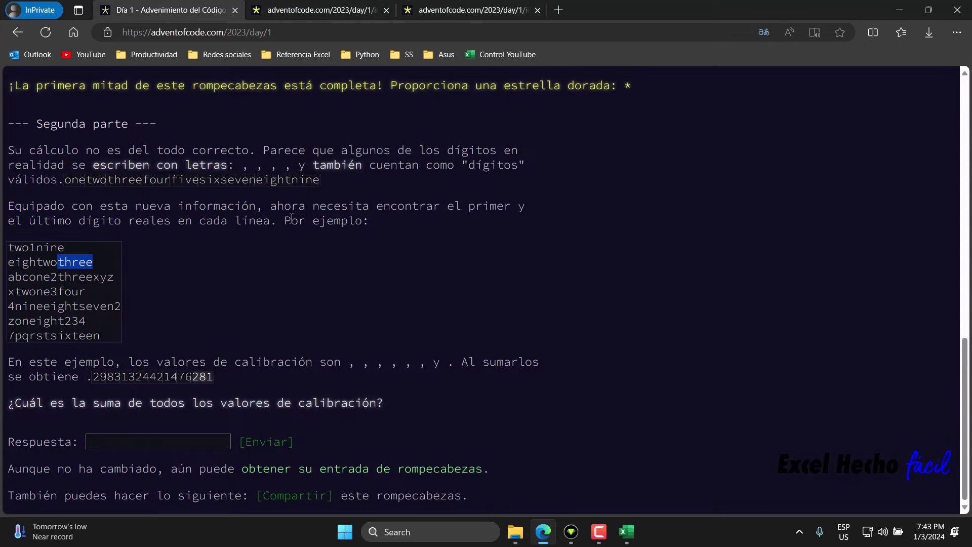
Show the page in original English and reopen Day 1 from the Advent of Code bookmark.
click(136, 338)
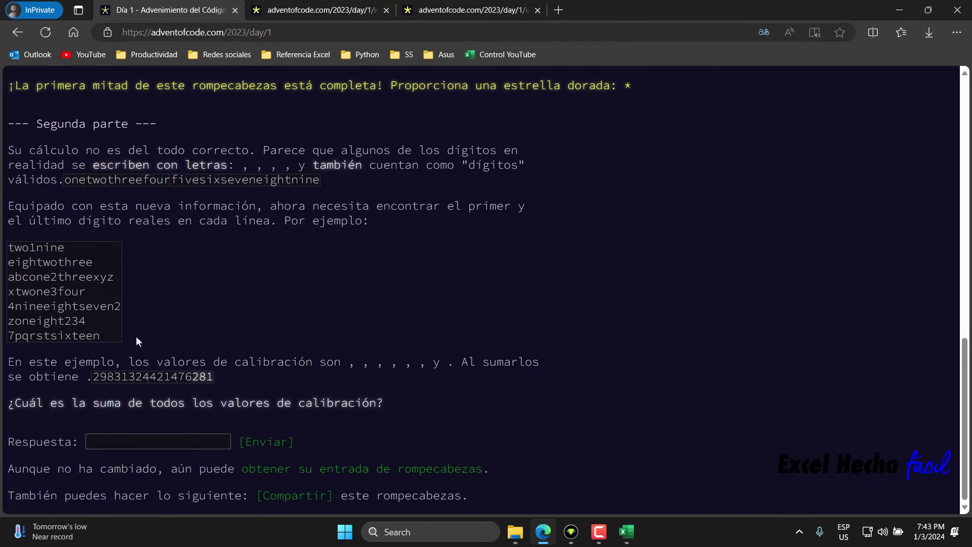
click(764, 32)
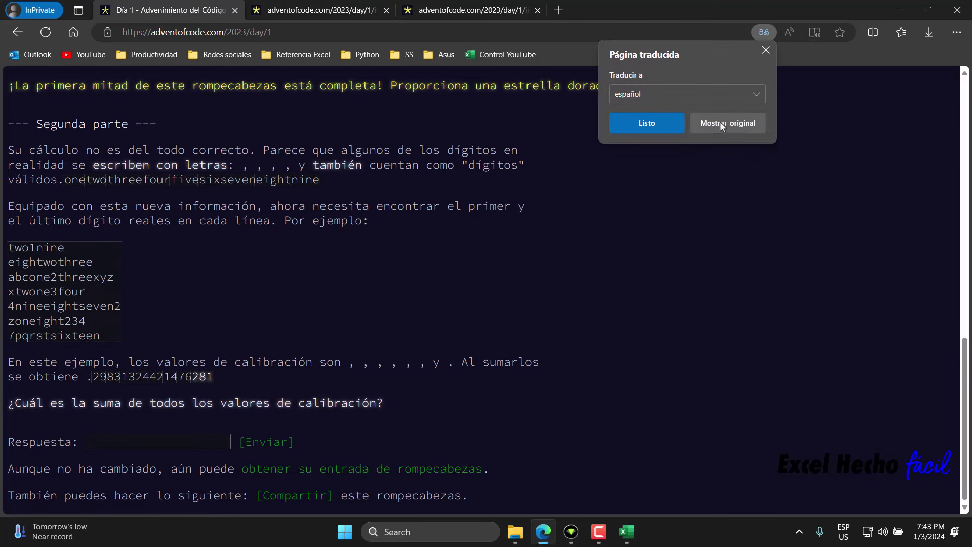
click(720, 120)
click(133, 54)
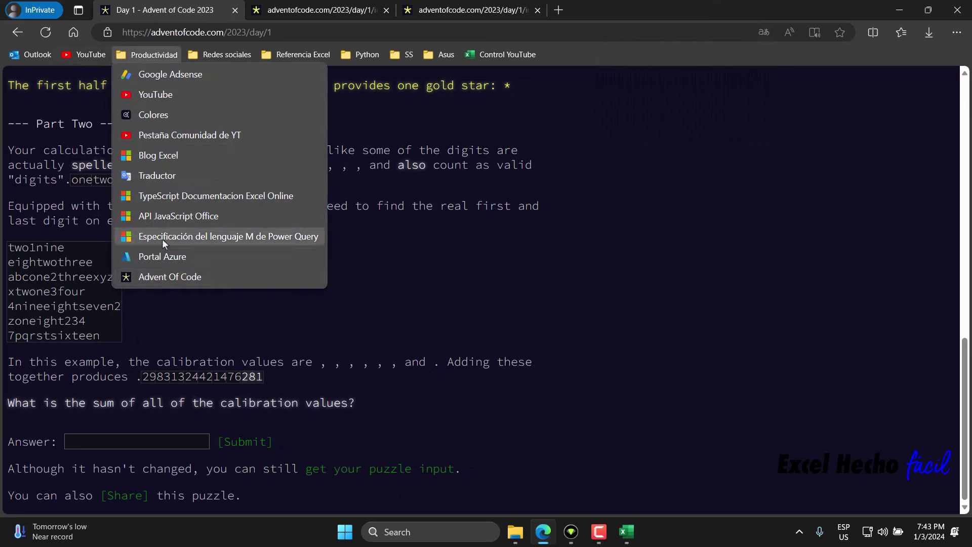
click(164, 276)
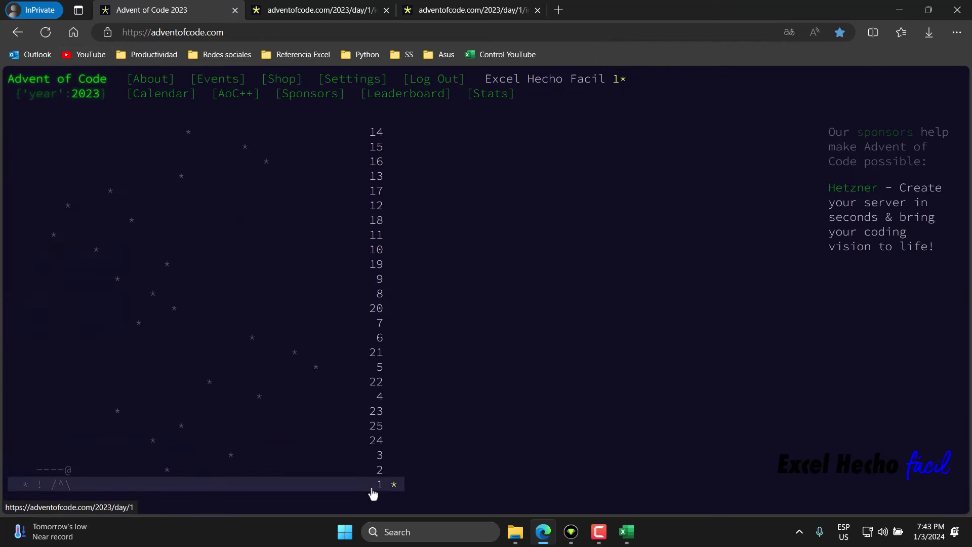
click(373, 486)
scroll(322, 356, down, 10)
scroll(323, 356, down, 5)
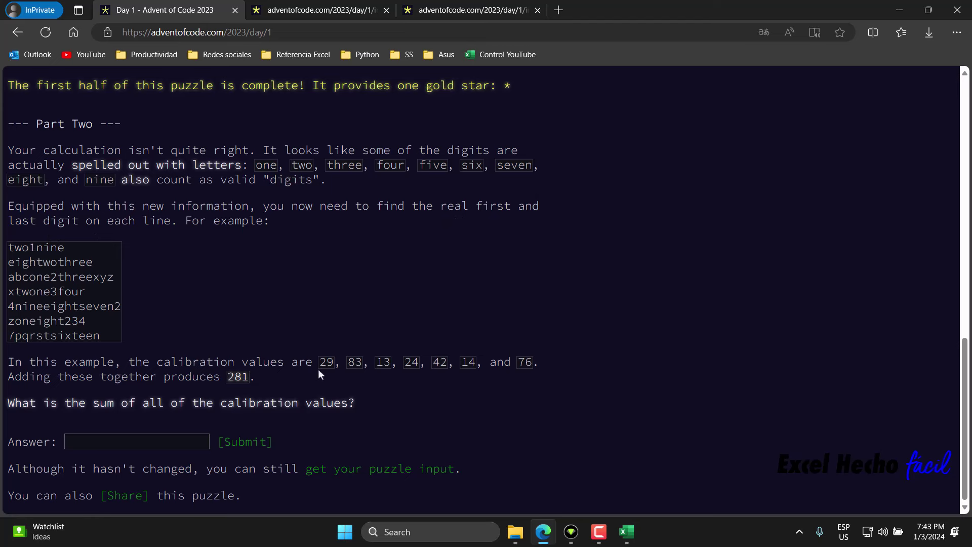
drag(27, 251, 7, 249)
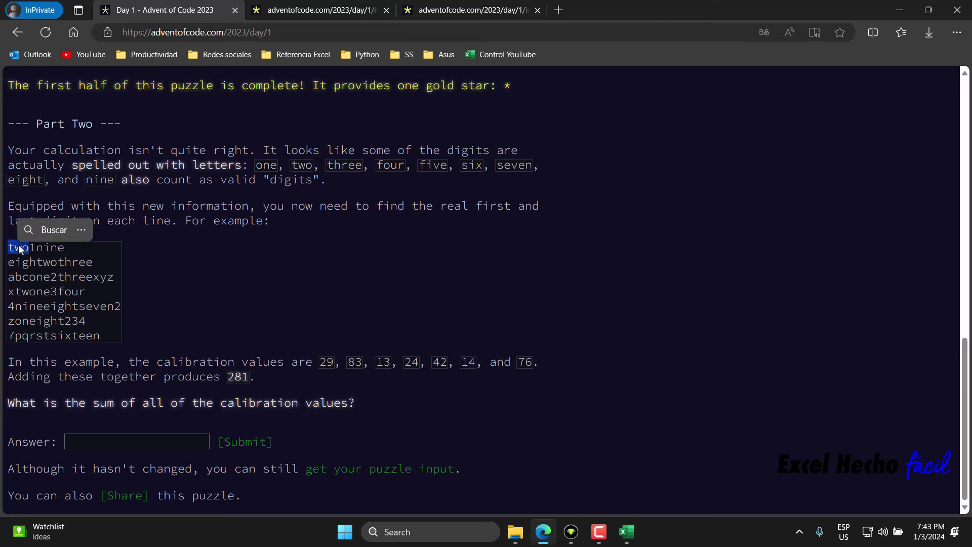
click(67, 253)
drag(61, 249, 38, 250)
click(62, 252)
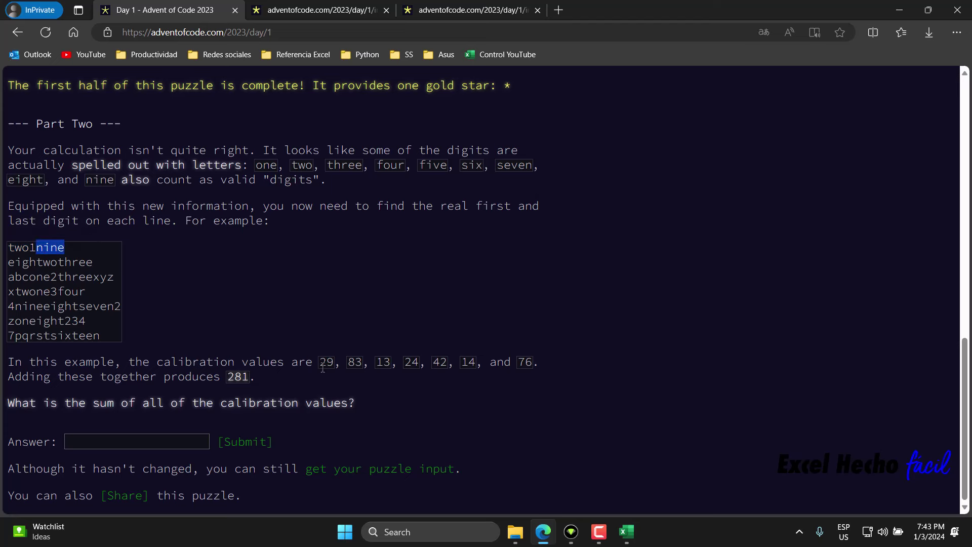
drag(325, 362, 333, 363)
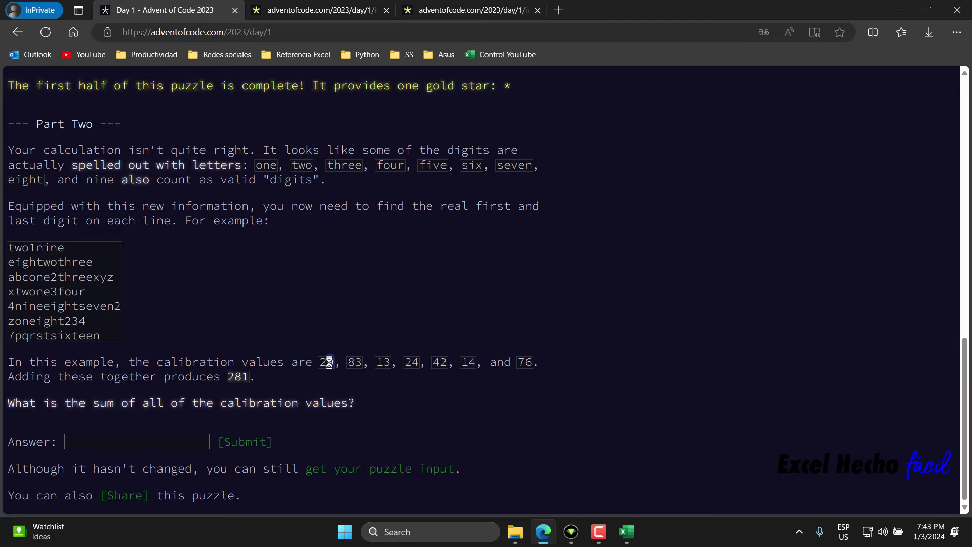
click(279, 381)
click(343, 531)
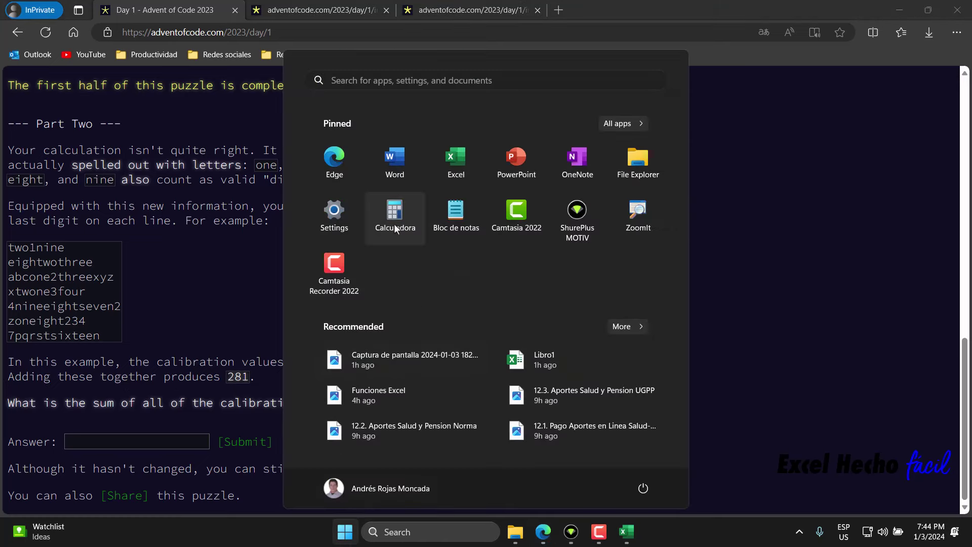
click(394, 210)
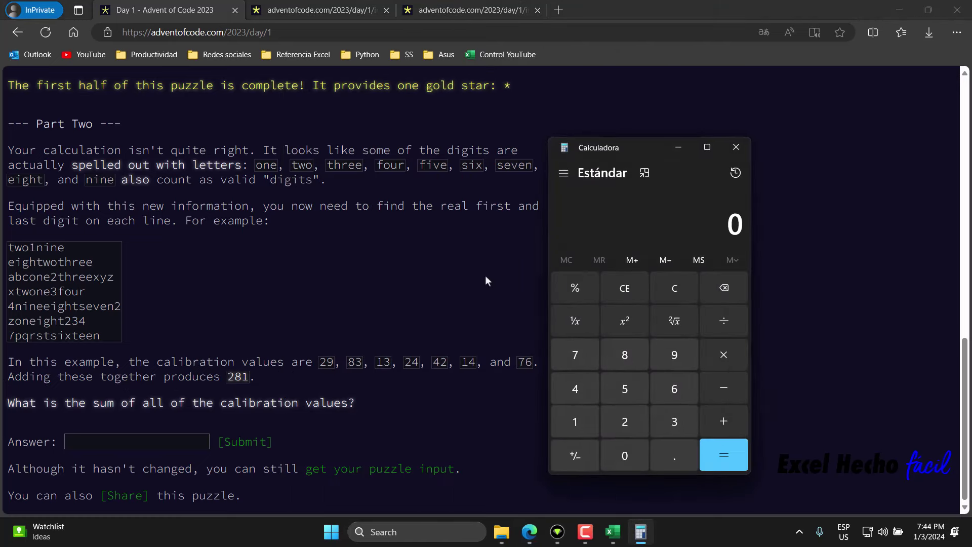
text(29+8)
text(3+13+)
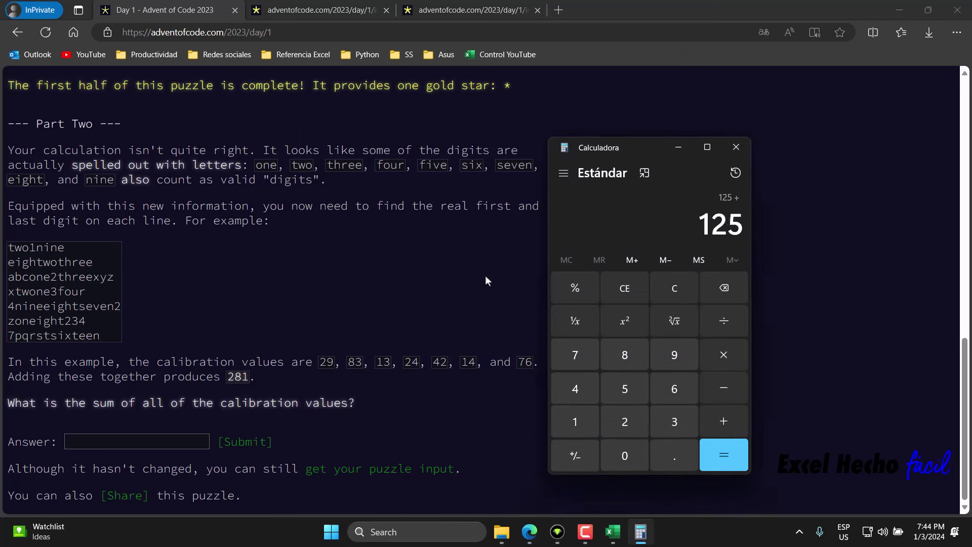
text(24+42+)
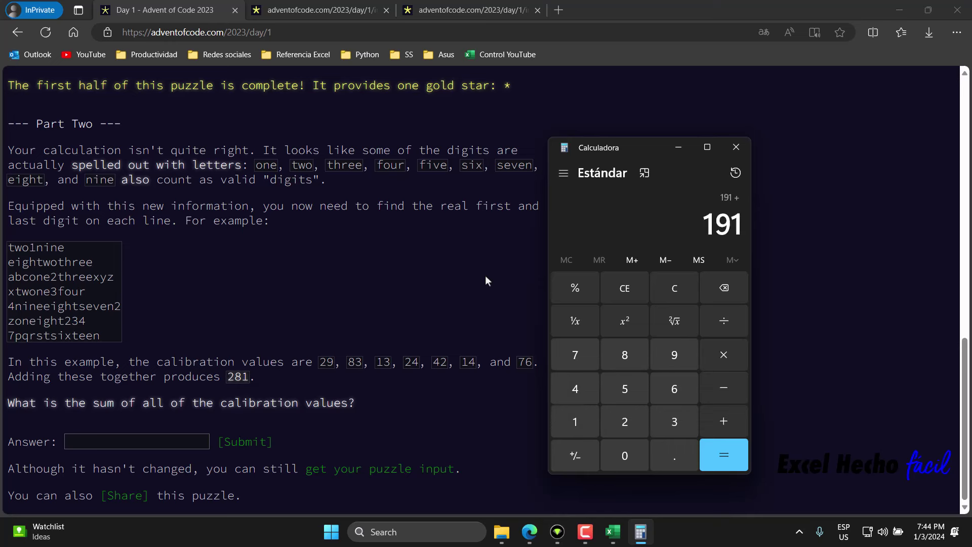
text(14+76)
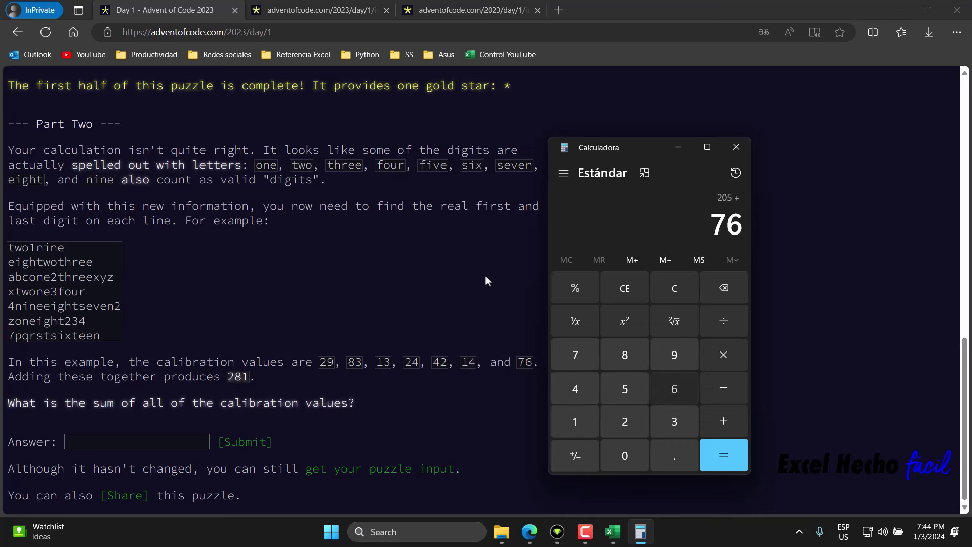
key(Return)
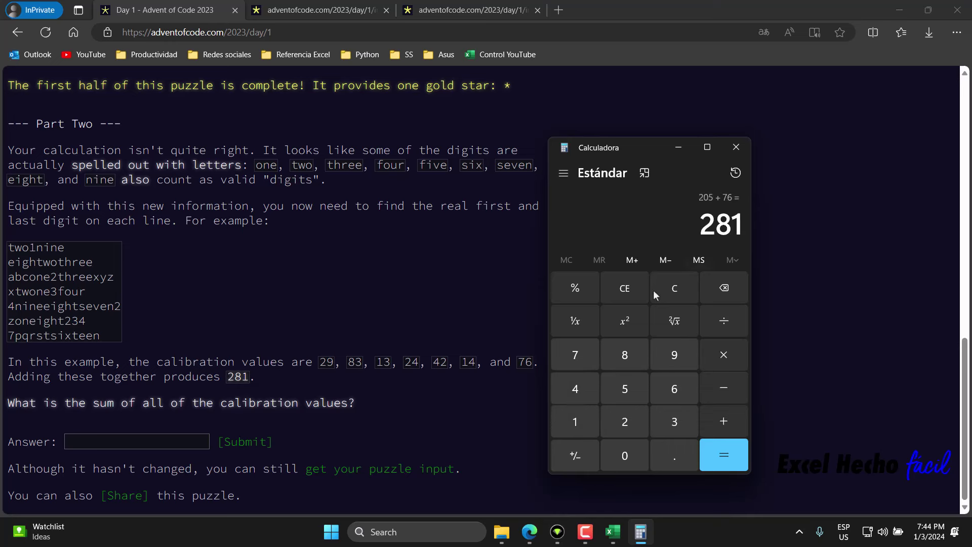
click(747, 155)
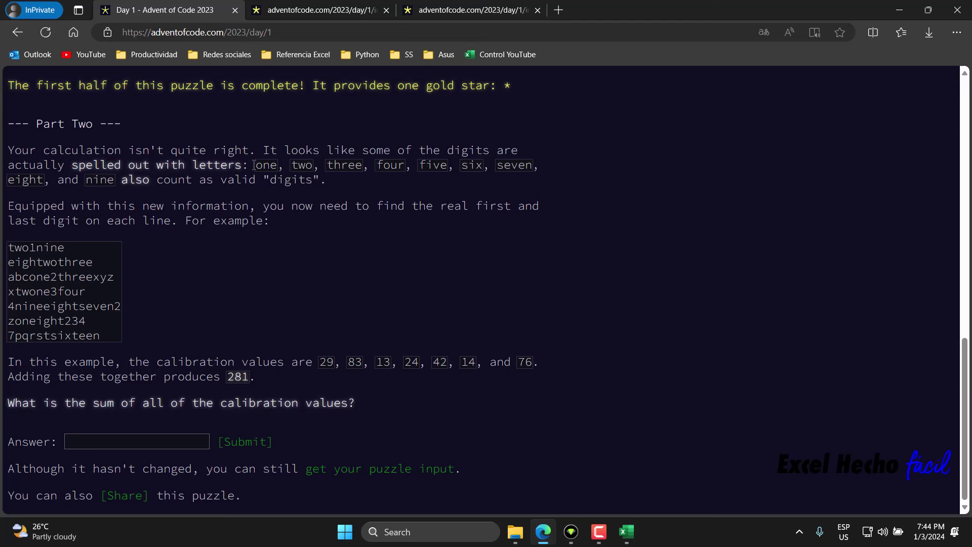
Copy the digit words one to nine, then add a white bold Numeros header on navy fill across J4:K4.
drag(255, 165, 115, 181)
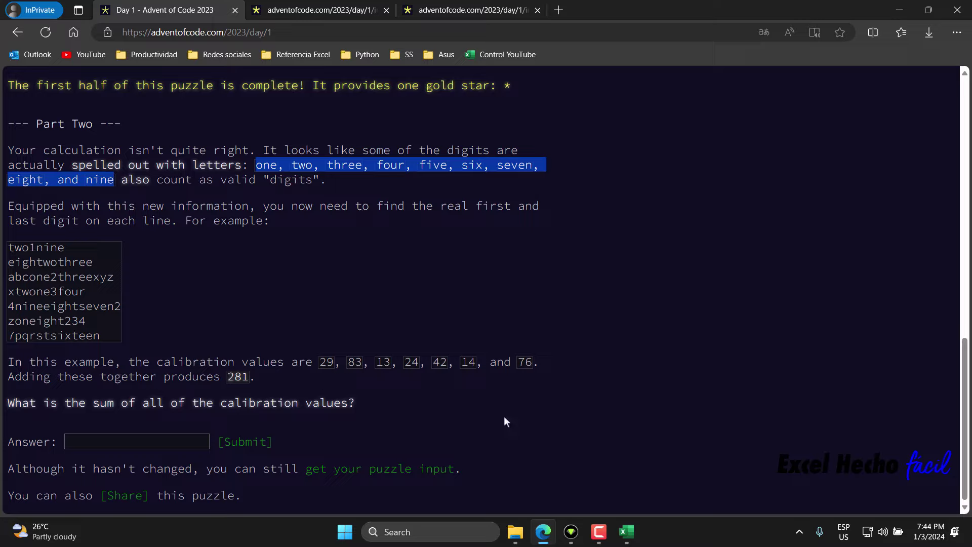
click(627, 531)
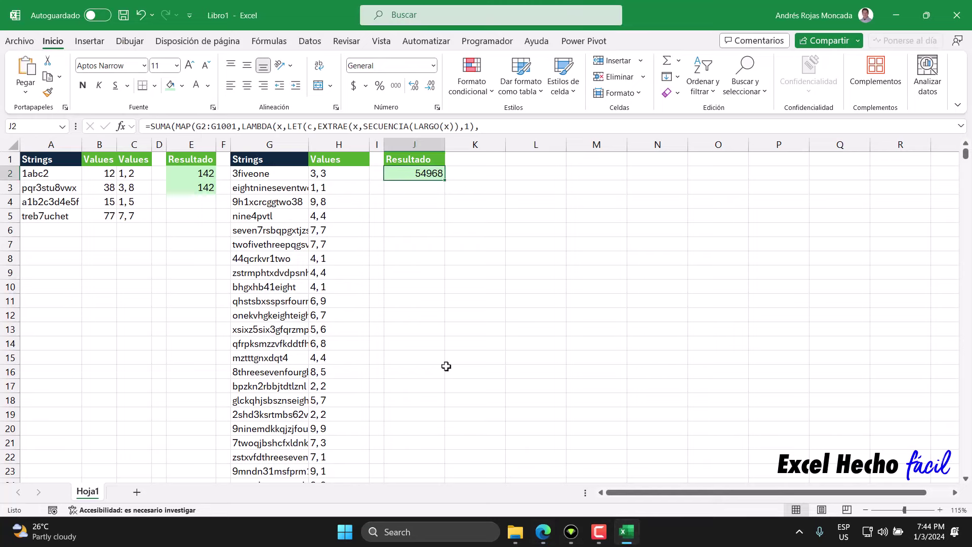
key(Down)
key(Down)
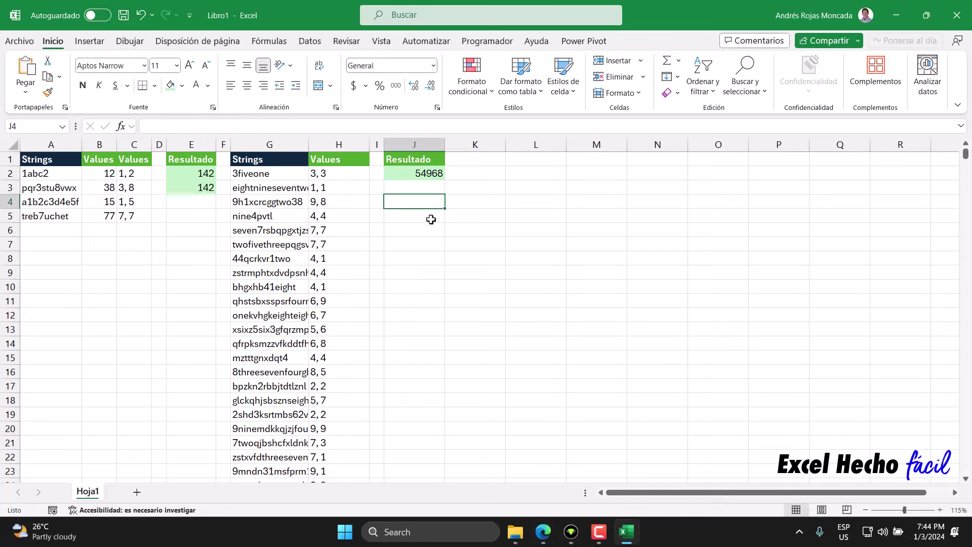
text(Numeros)
key(Return)
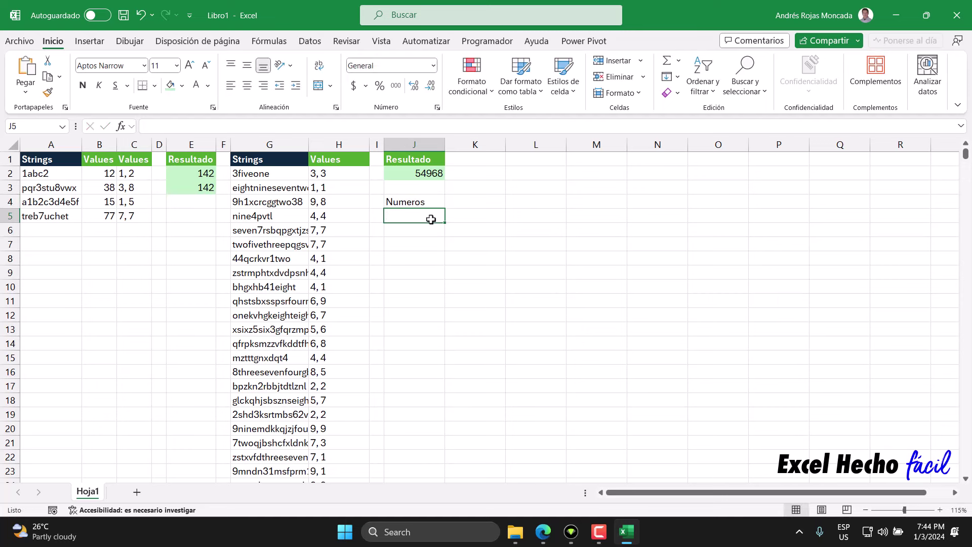
click(436, 202)
drag(445, 209, 478, 208)
click(182, 85)
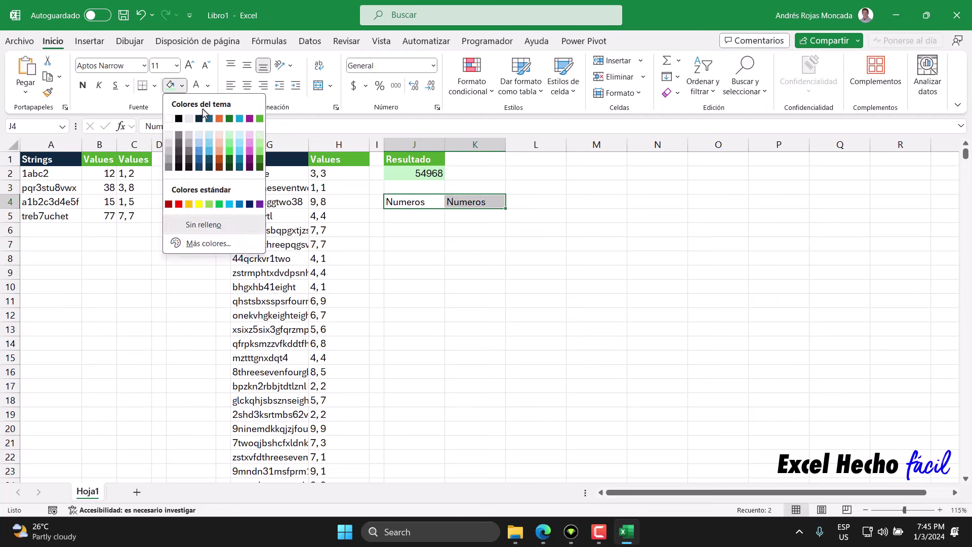
click(201, 122)
click(196, 84)
click(83, 85)
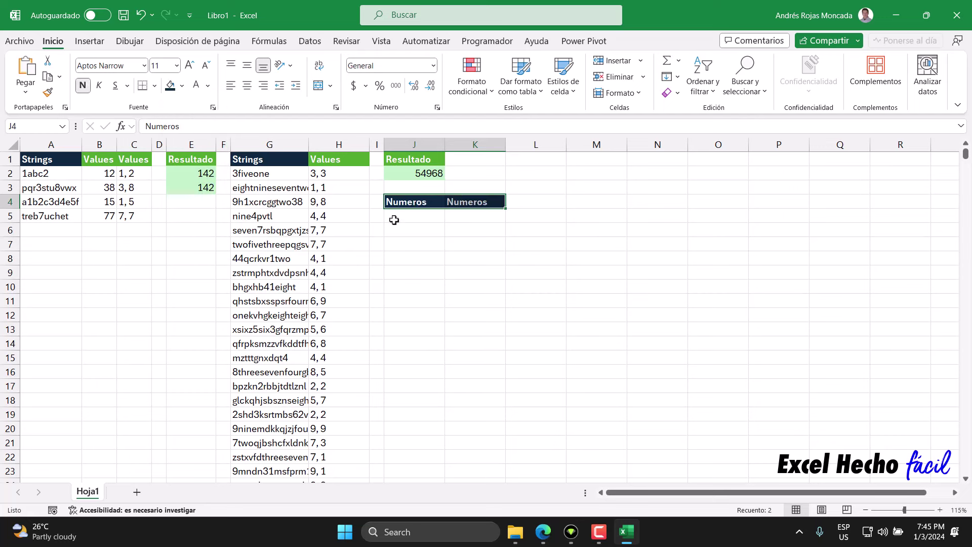
Paste the digit word list into K5 as plain text in the sheet's font.
click(394, 218)
click(455, 217)
text(one, two, three, four, five, six, seven, eight, and nine)
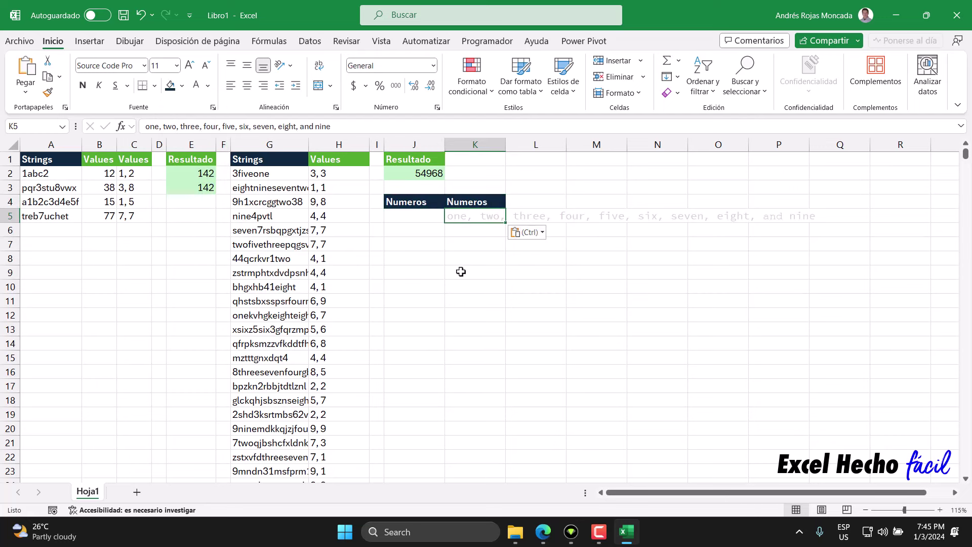
click(526, 232)
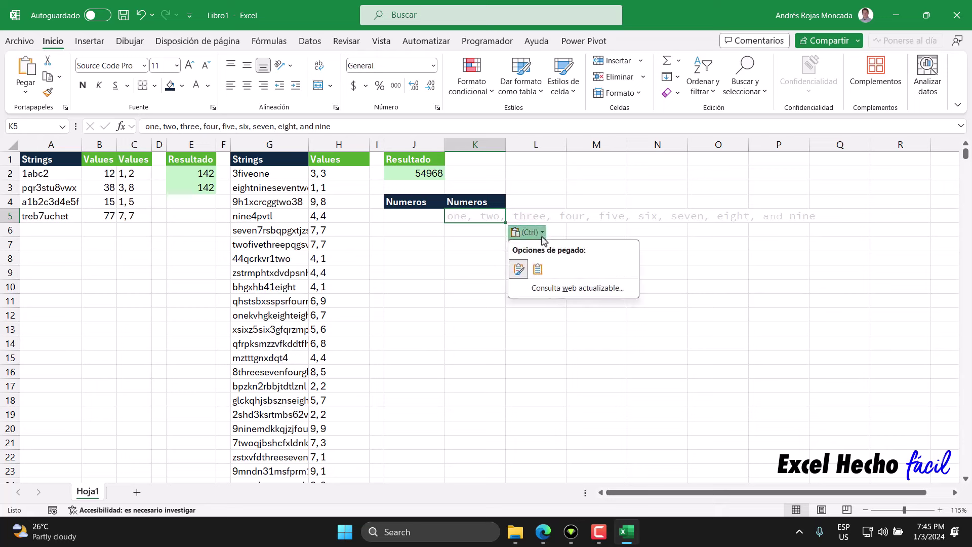
click(538, 276)
Check K5's comma separators and begin a DIVIDIRTEXTO formula in J5.
click(409, 219)
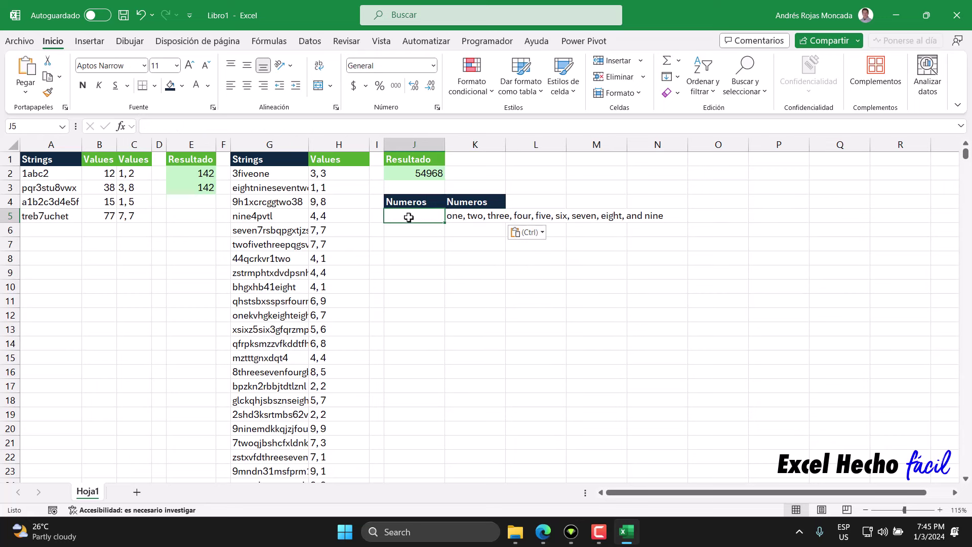
double_click(459, 217)
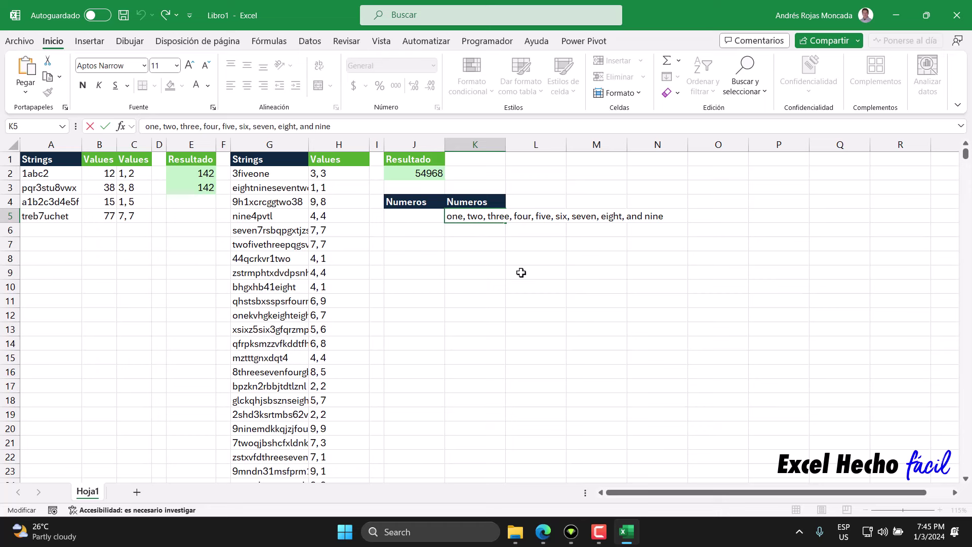
key(shift+Left)
key(shift+Left)
key(Escape)
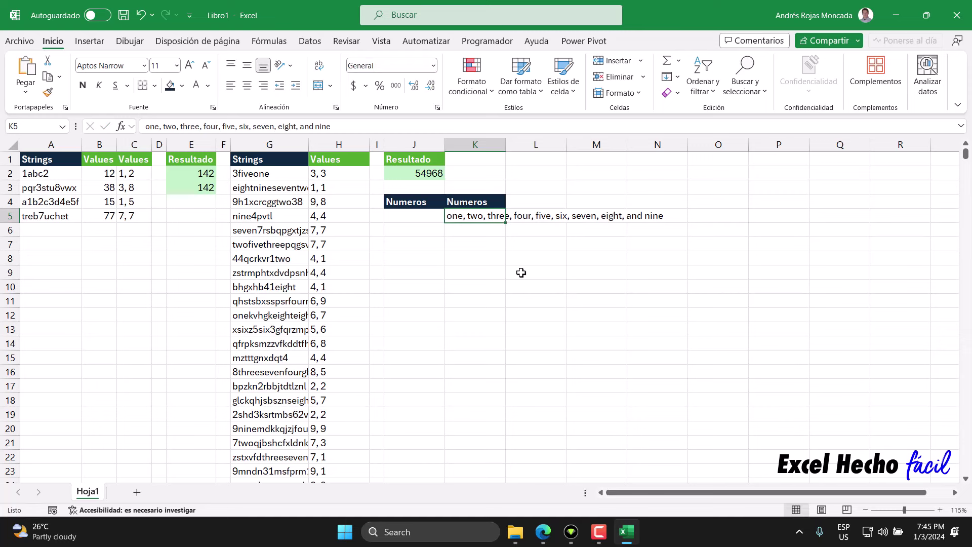
key(Left)
text(=)
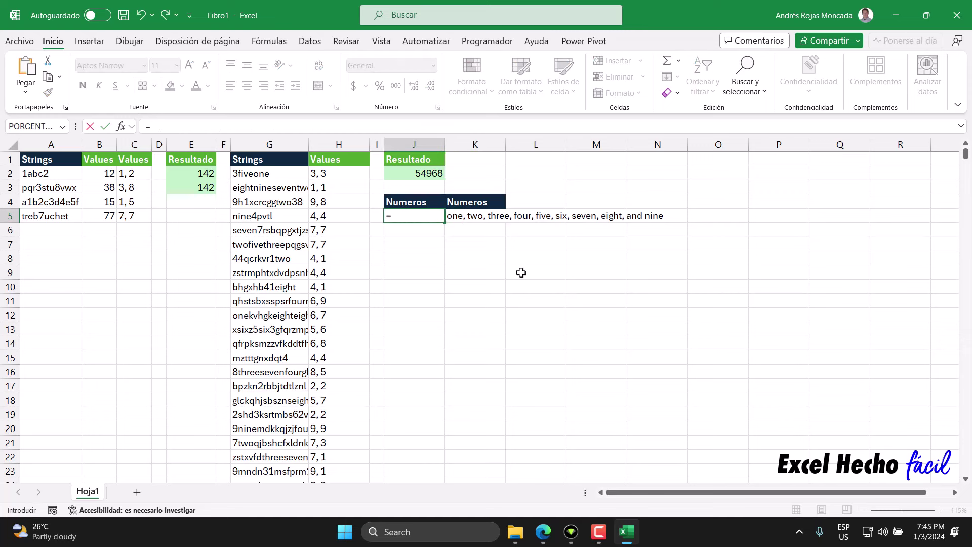
text(divi)
key(Tab)
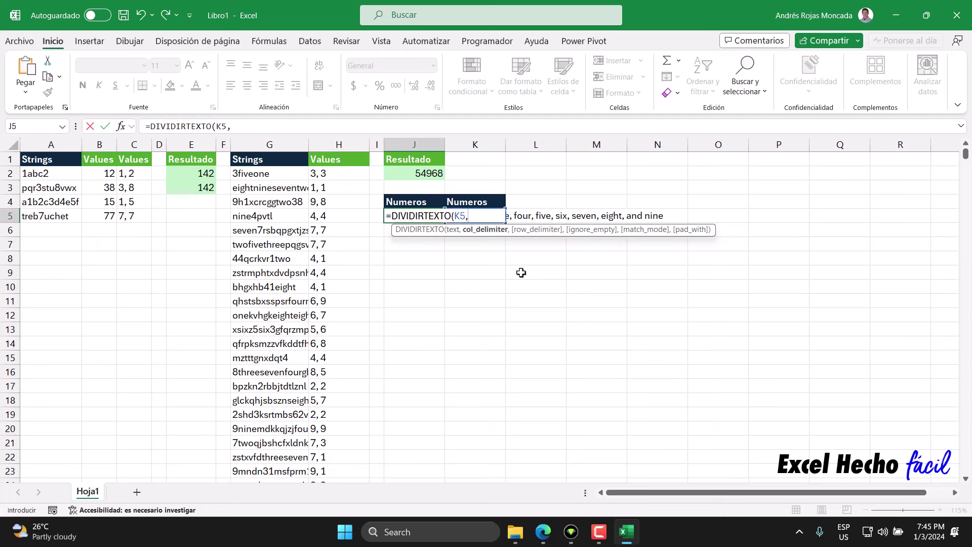
Finish =DIVIDIRTEXTO(K5,,", ") so the words spill down, then paste J5:J12 back as values.
text(,)
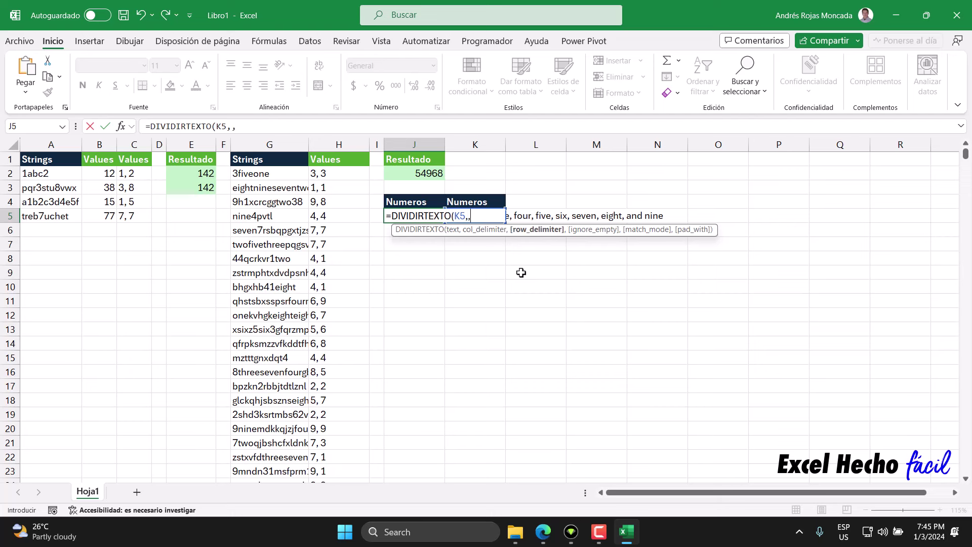
text(",)
key(Return)
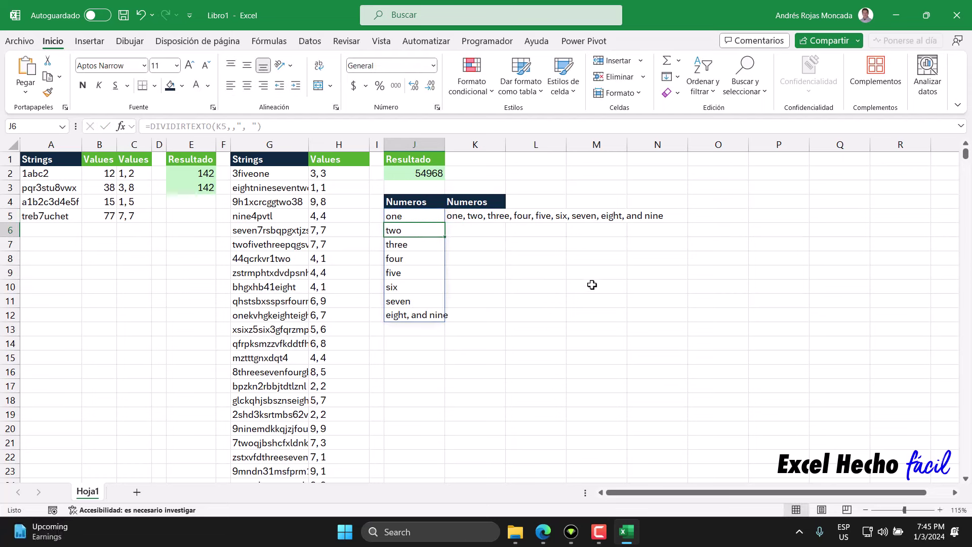
drag(411, 214, 406, 310)
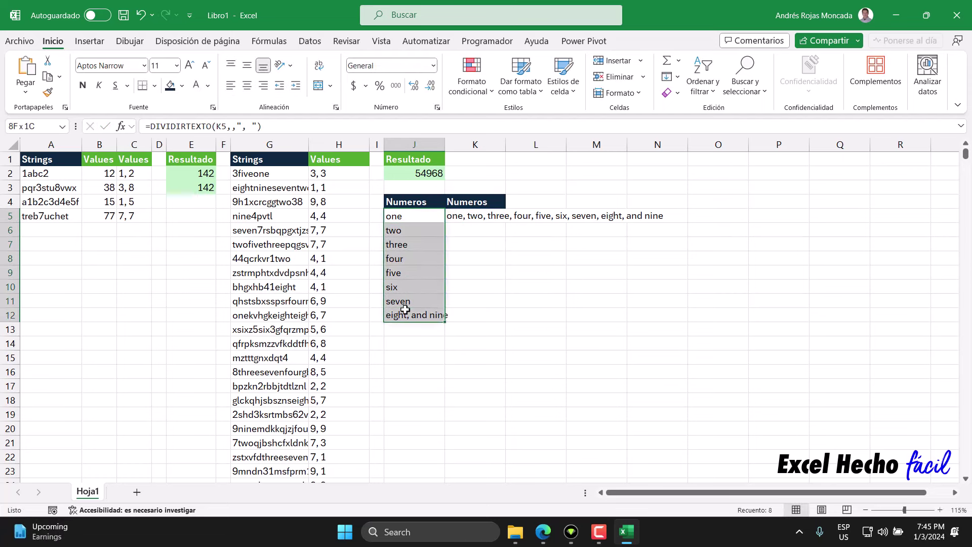
key(ctrl+c)
key(ctrl+v)
key(Escape)
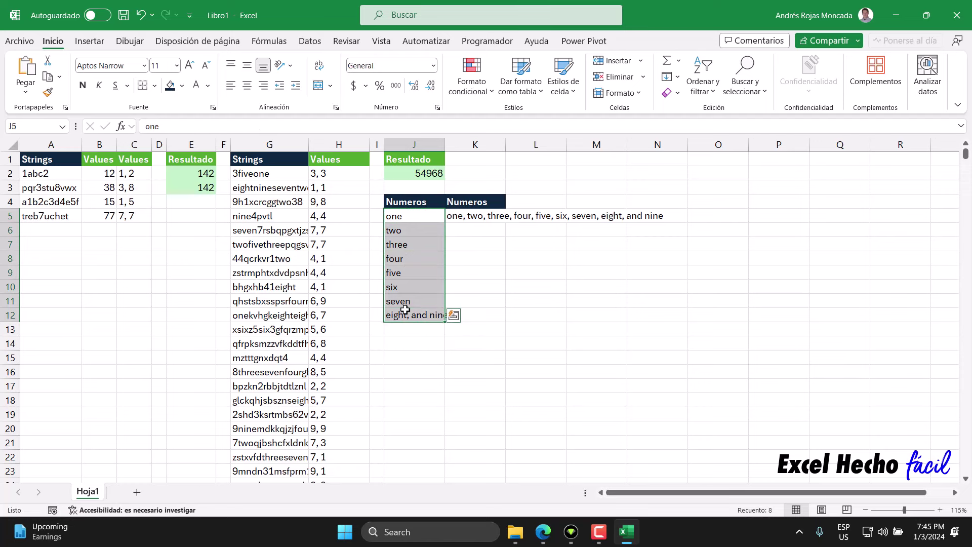
Edit J12 to read just eight and put nine into J13 below it.
click(406, 310)
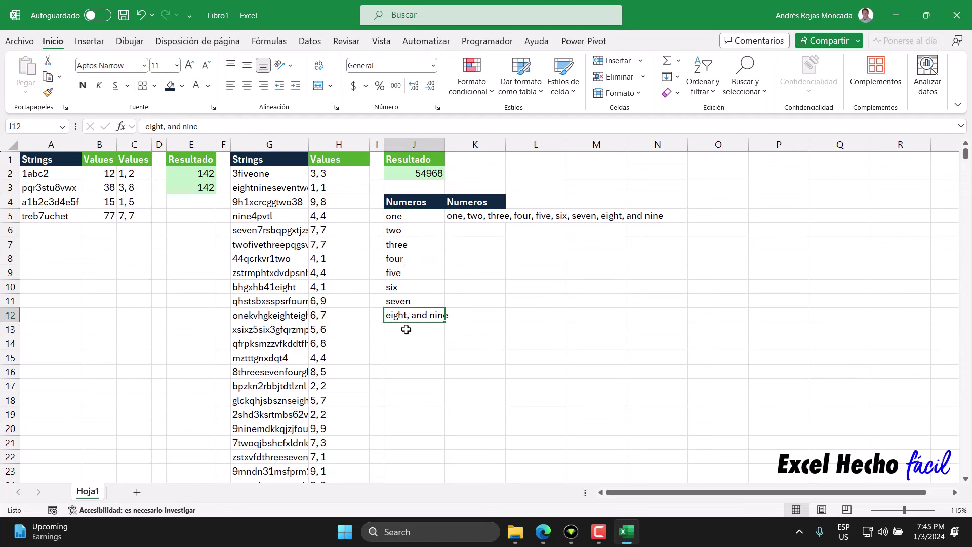
key(F2)
key(shift+Left)
key(shift+Left)
key(shift+Left)
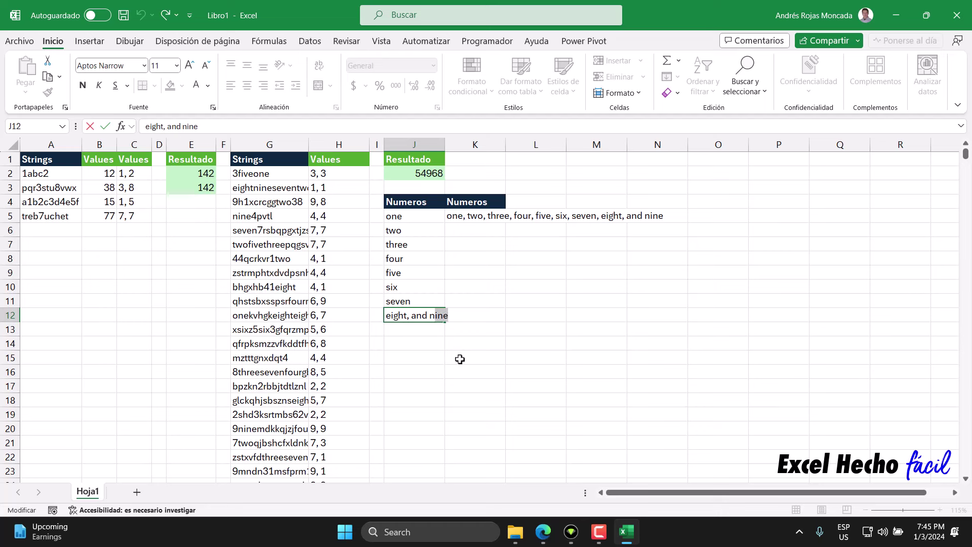
key(shift+Left)
key(ctrl+c)
key(Right)
key(BackSpace)
key(BackSpace)
key(BackSpace)
key(BackSpace)
key(BackSpace)
key(BackSpace)
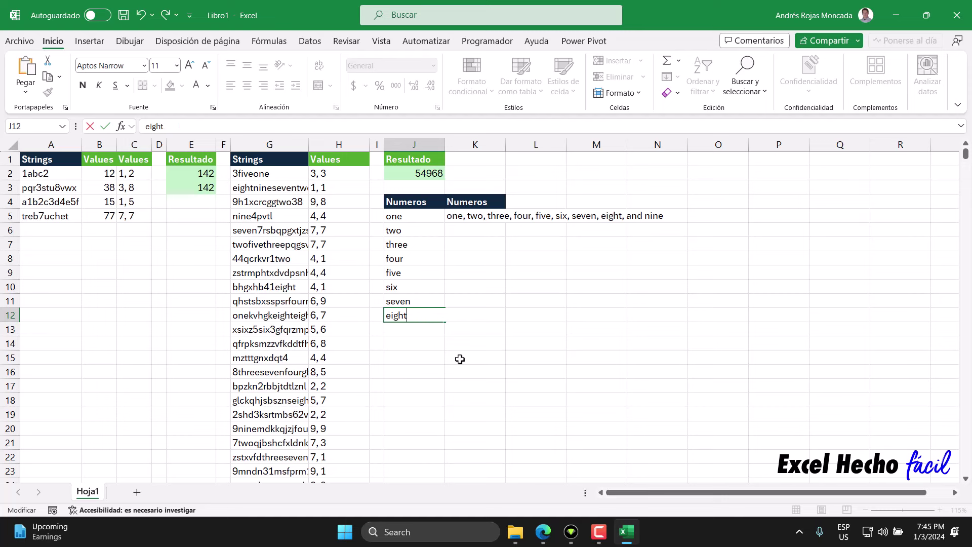
key(Return)
key(ctrl+v)
key(Return)
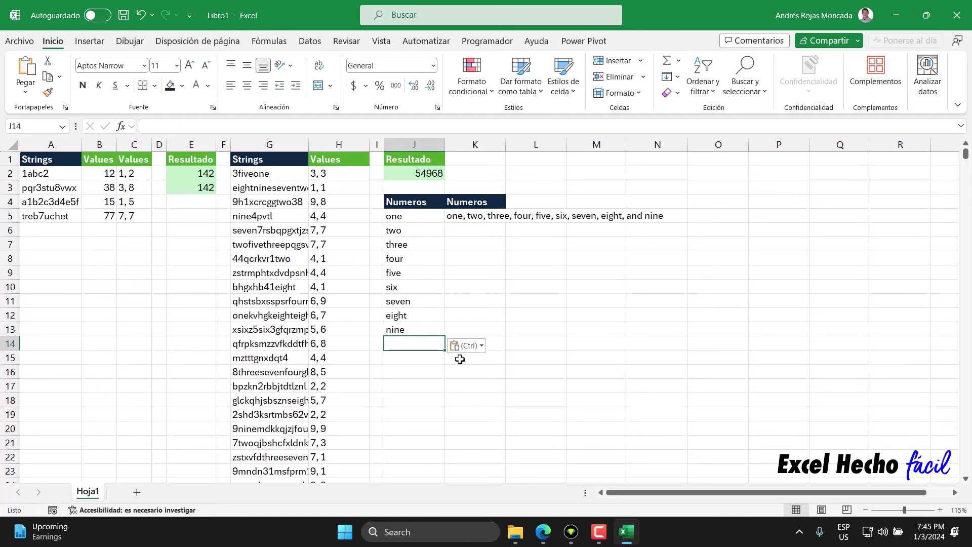
click(484, 220)
Clear K5 and enter =SECUENCIA(9) so the numbers 1 to 9 spill down.
key(Delete)
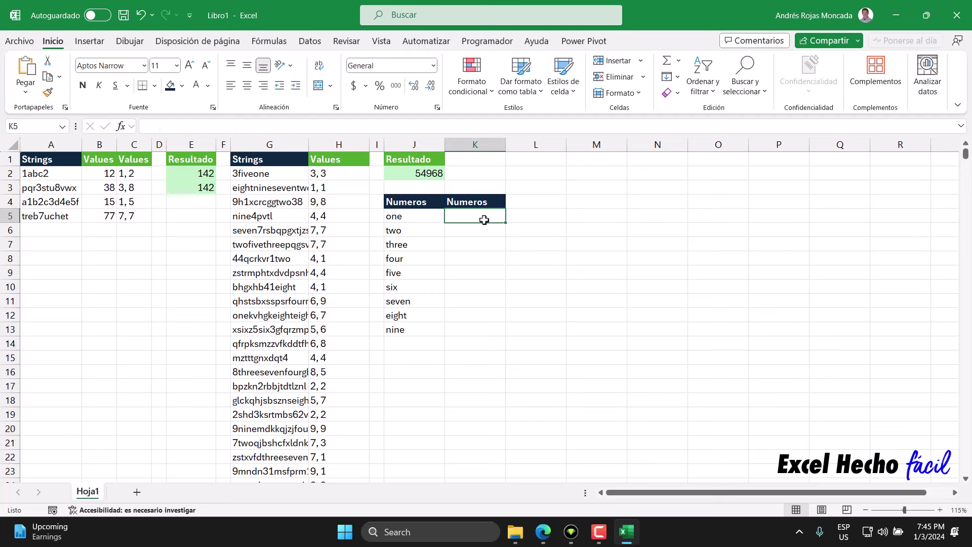
text(=sec)
key(Tab)
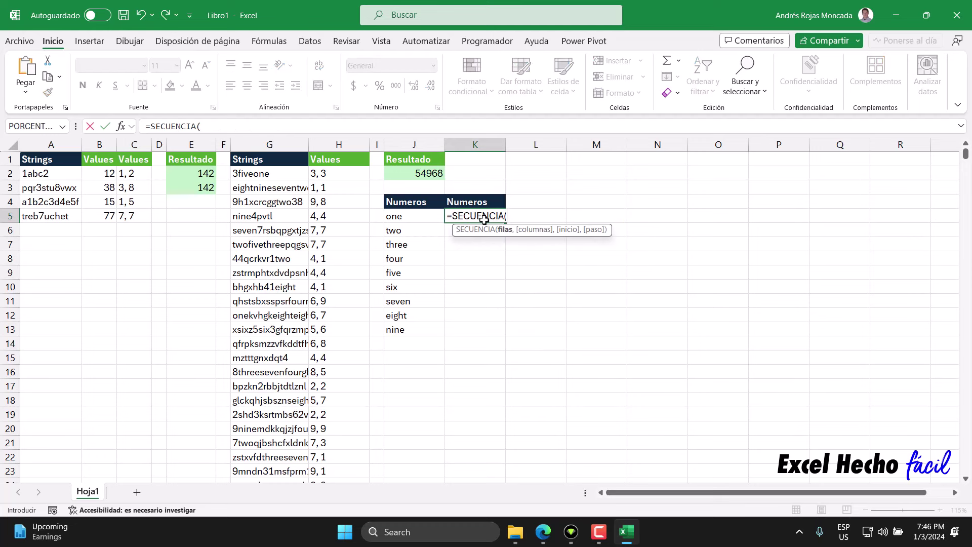
text(9)
key(Return)
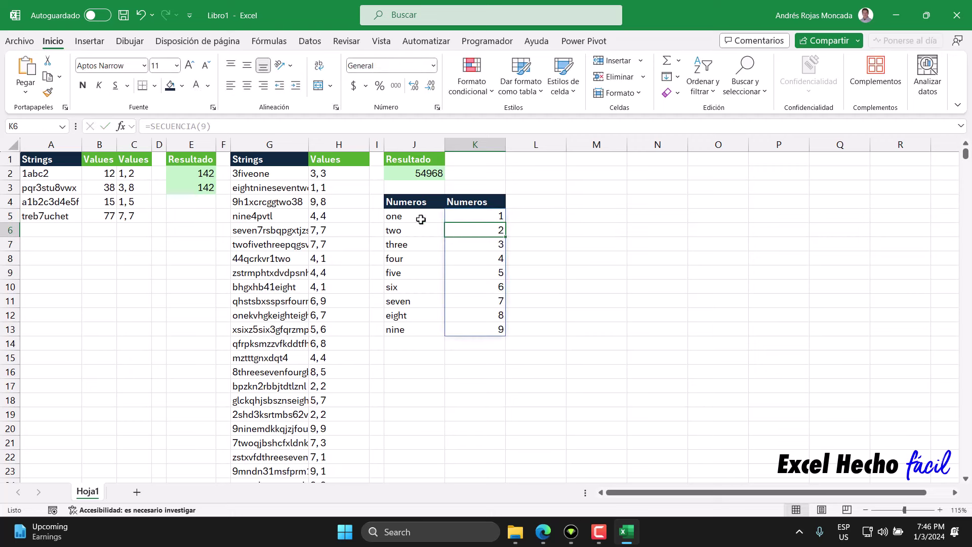
Copy J5:K13 as fixed values and give the table a light green fill.
mouse_move(420, 219)
mouse_down()
mouse_move(472, 252)
mouse_move(473, 328)
mouse_up()
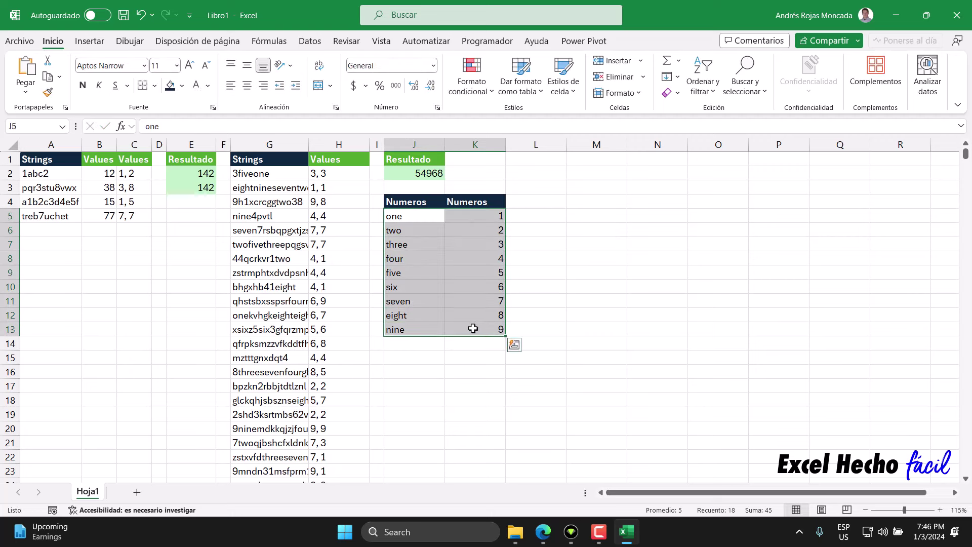
key(ctrl+c)
key(Escape)
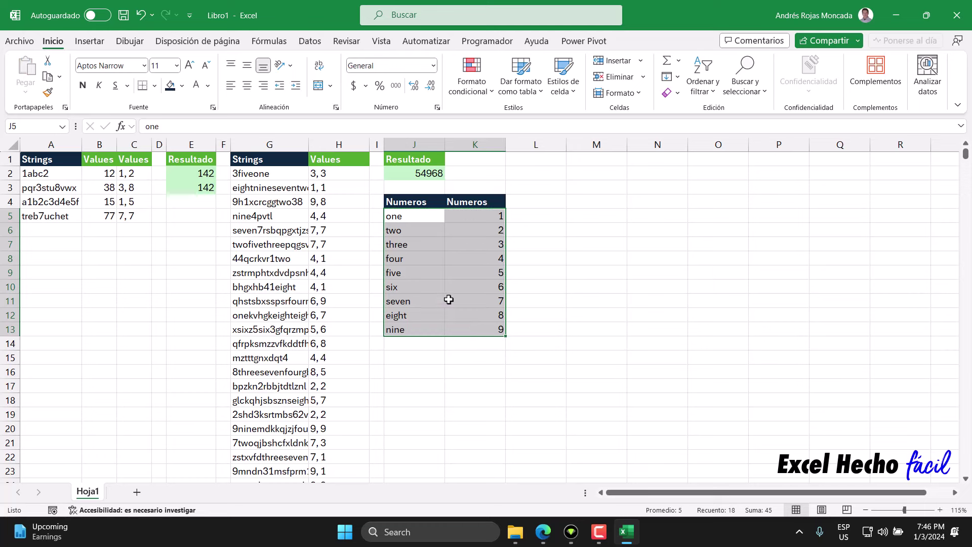
click(416, 216)
drag(416, 216, 465, 330)
click(182, 85)
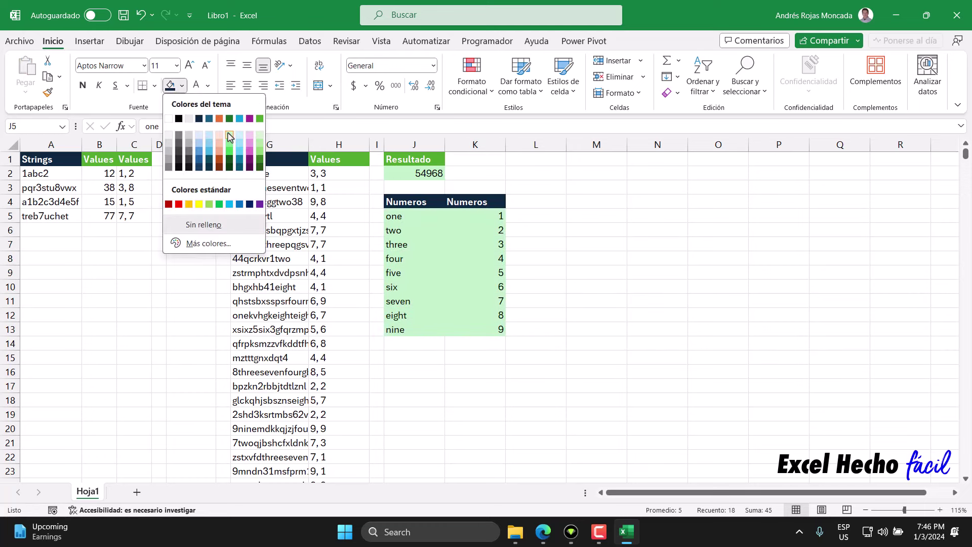
click(225, 137)
Fill =LARGO(J5) down L5:L13 to check word lengths, then clear those results.
click(535, 220)
text(=)
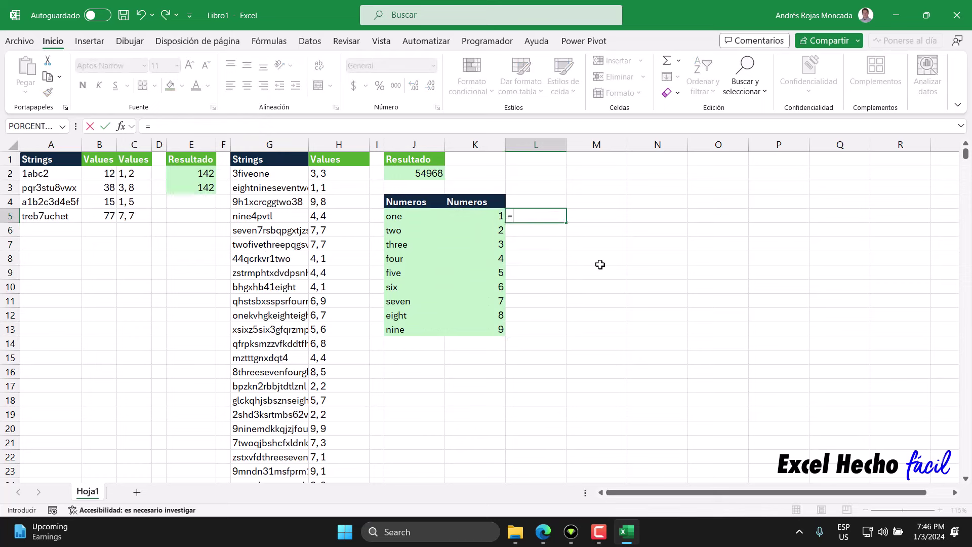
text(lar)
key(Tab)
key(Left)
key(Left)
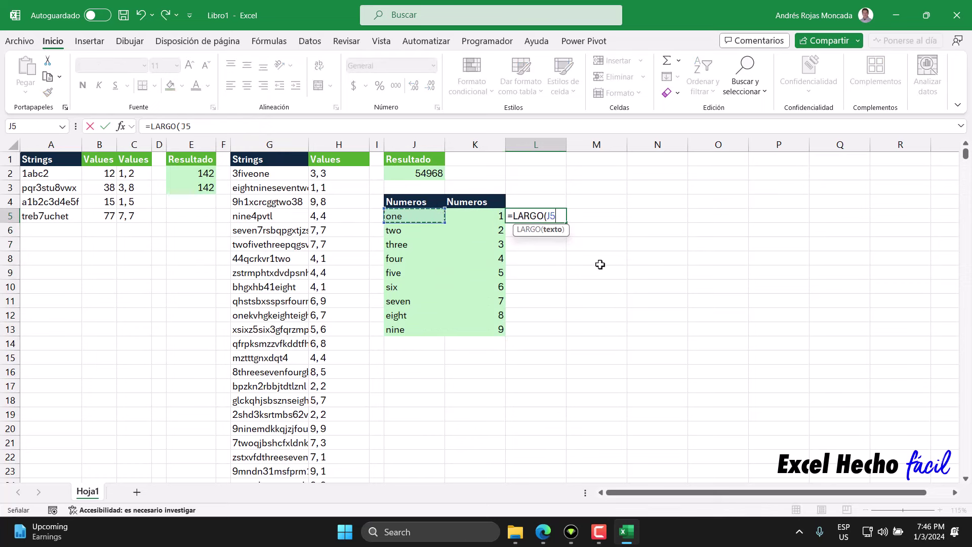
key(Return)
click(560, 216)
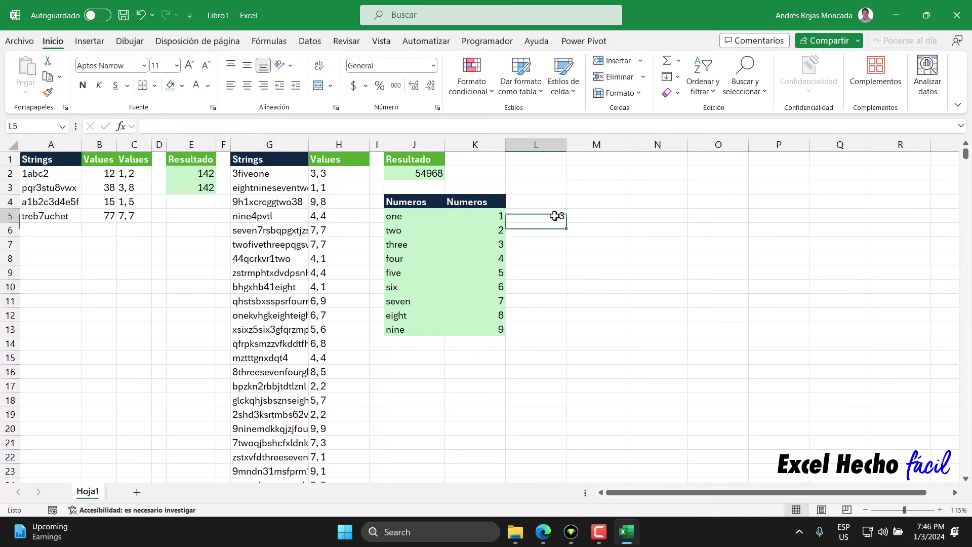
drag(566, 223, 563, 327)
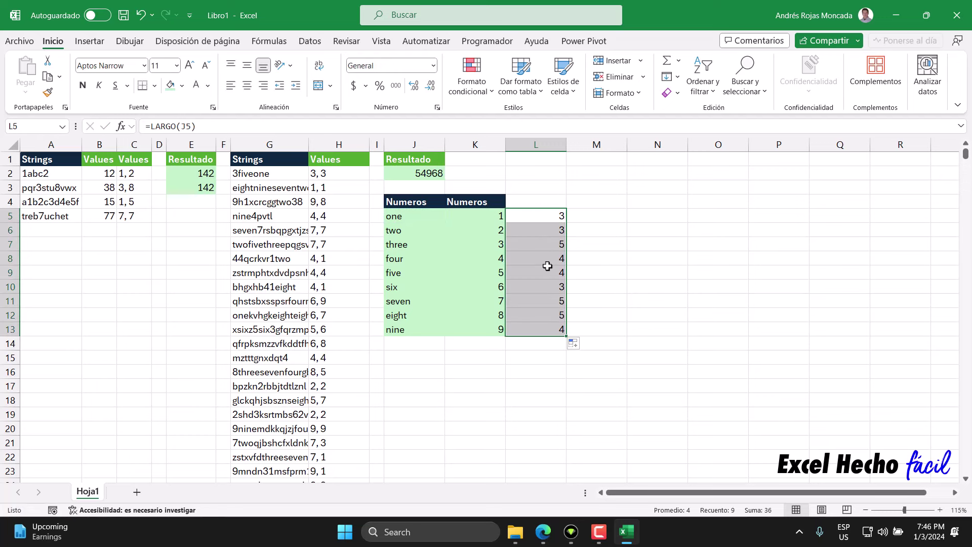
click(550, 219)
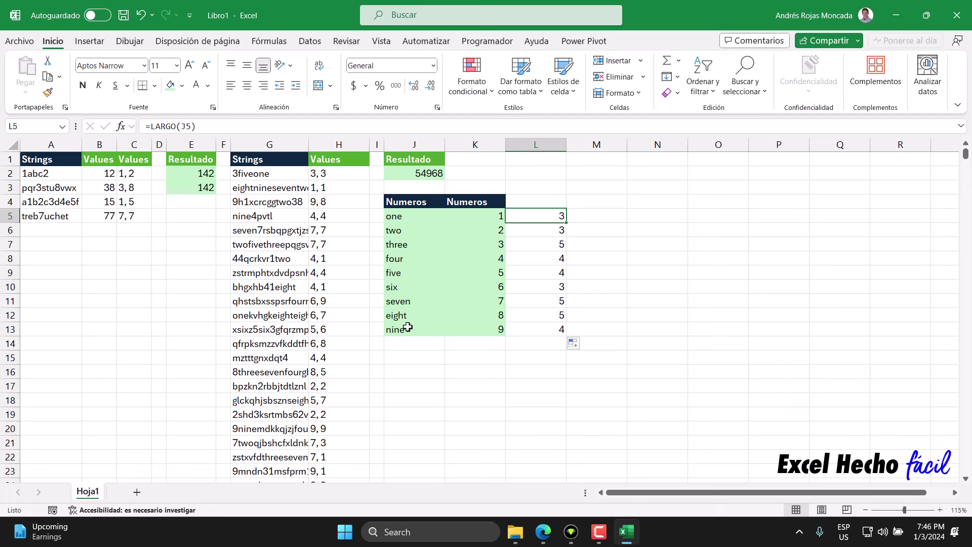
drag(557, 330, 556, 217)
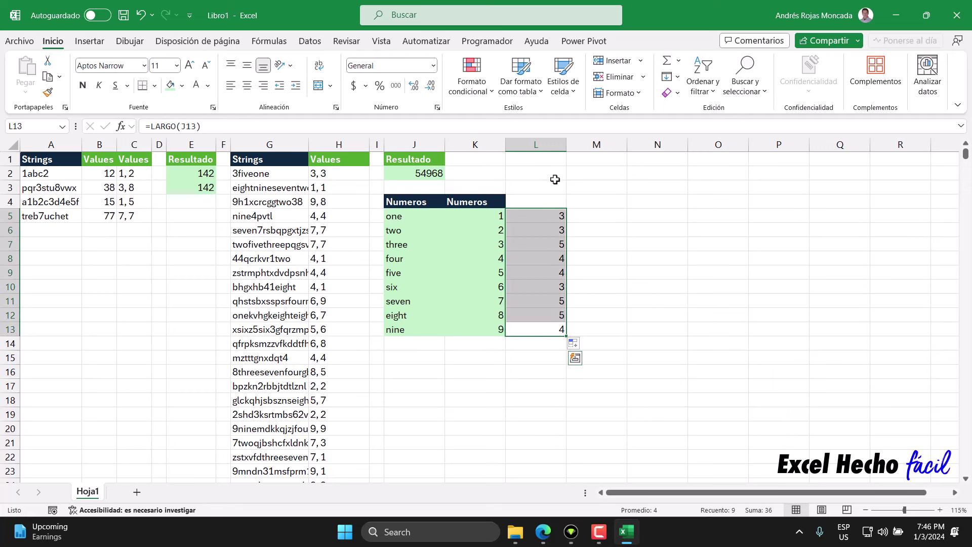
click(670, 96)
click(701, 94)
click(436, 223)
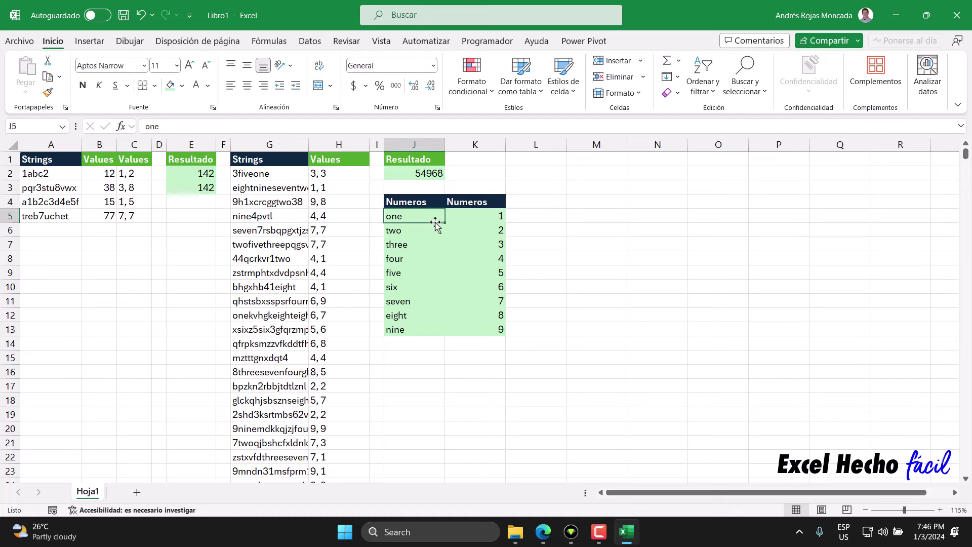
Copy the seven Part Two example strings from the puzzle page and return to Excel.
click(544, 532)
drag(121, 335, 7, 248)
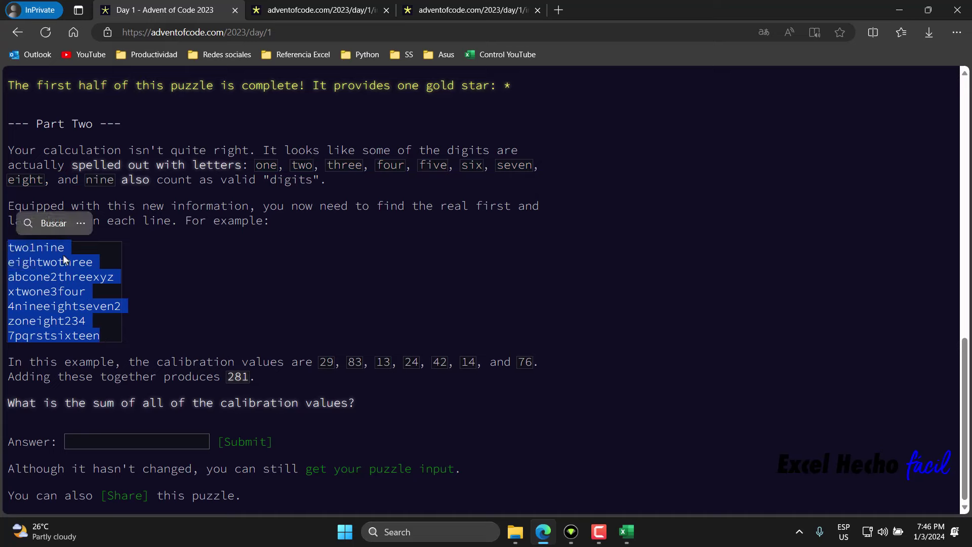
click(627, 532)
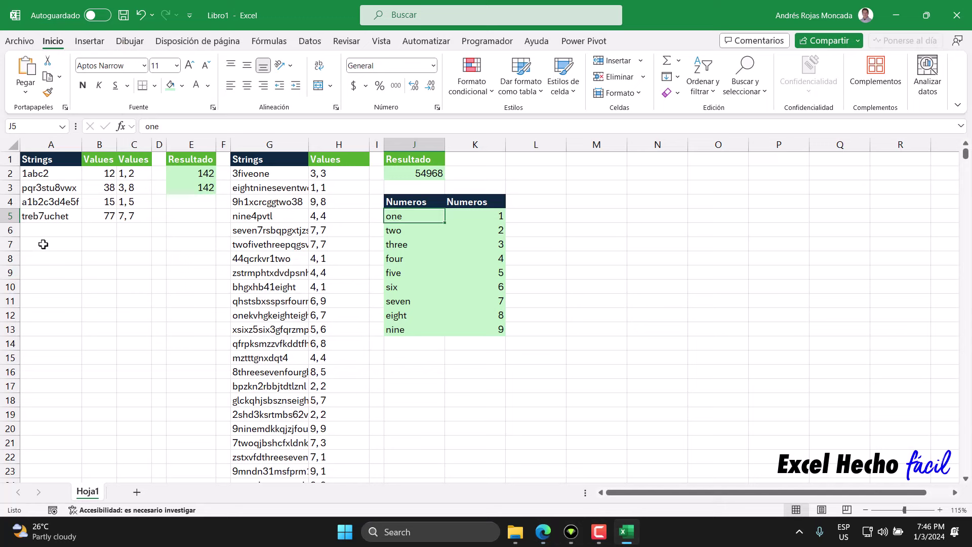
Add a Strings header in A7 and paste the example strings below using the sheet's font.
click(43, 244)
text(Str)
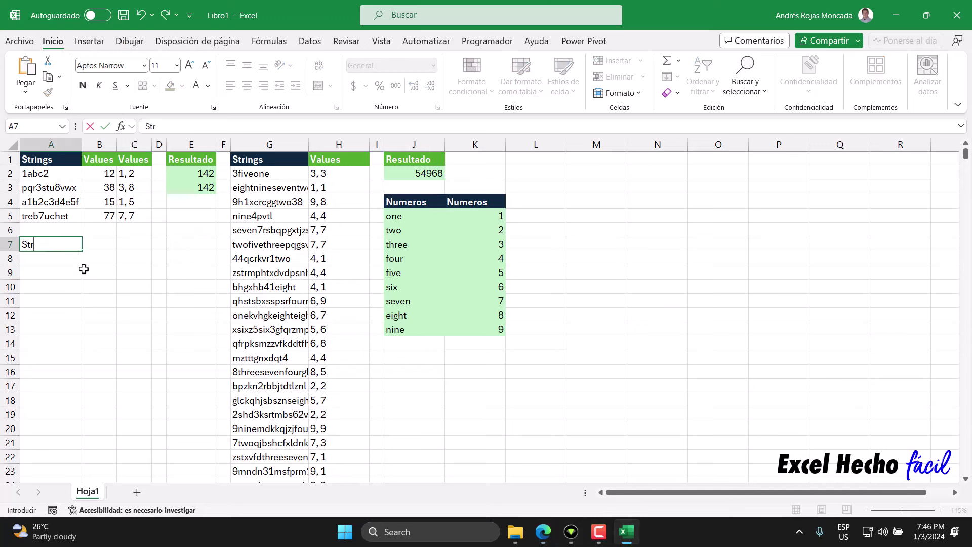
text(ings)
key(Return)
key(ctrl+v)
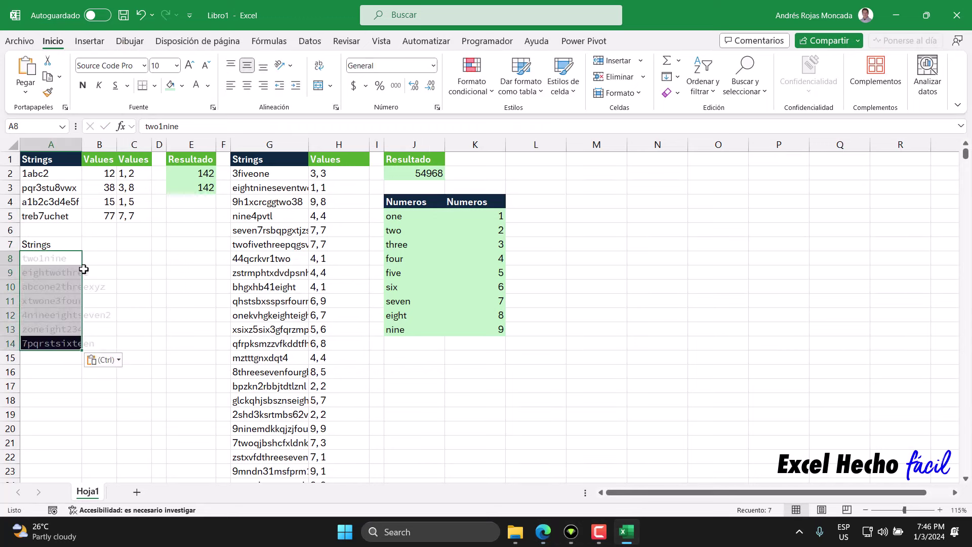
click(106, 359)
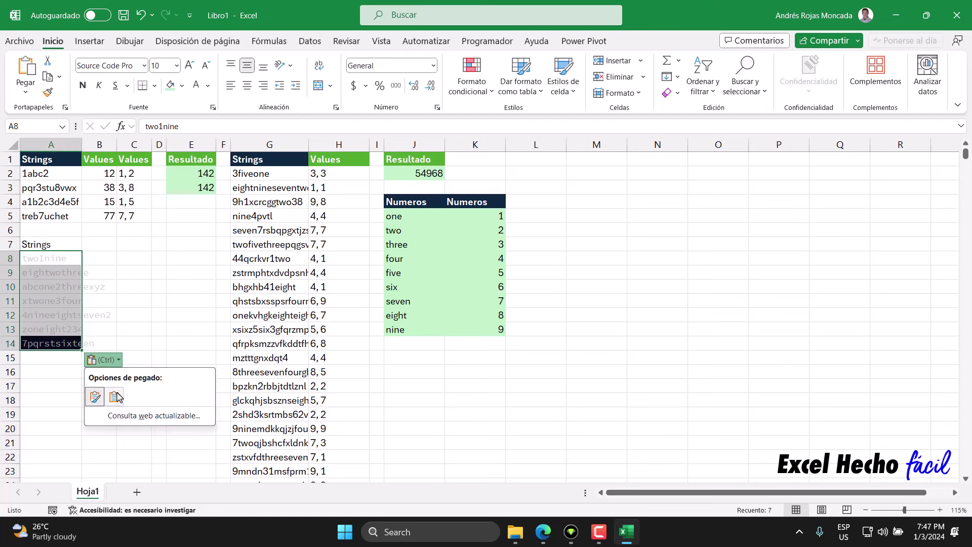
click(116, 393)
Format-paint A1's dark header style onto A7 and autofit column A to the strings.
click(45, 158)
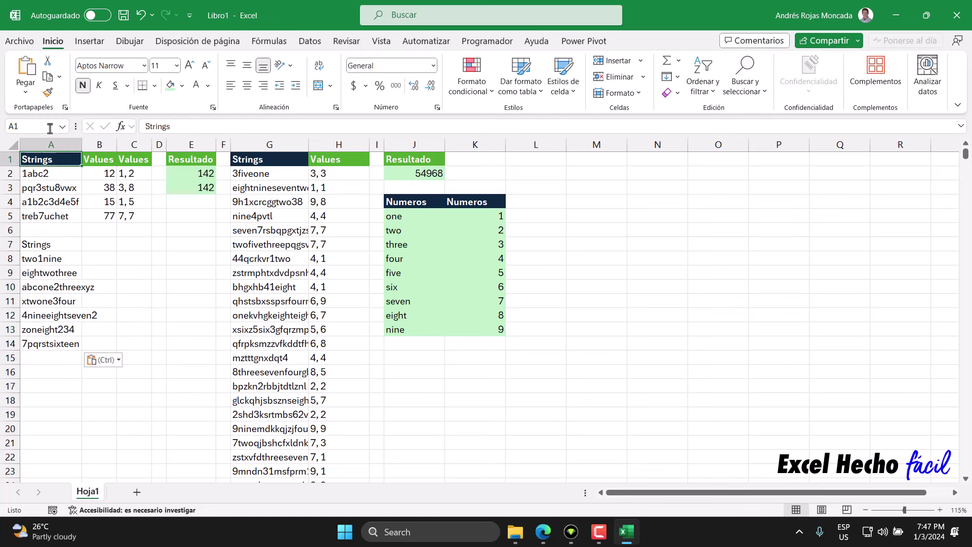
click(51, 94)
click(52, 245)
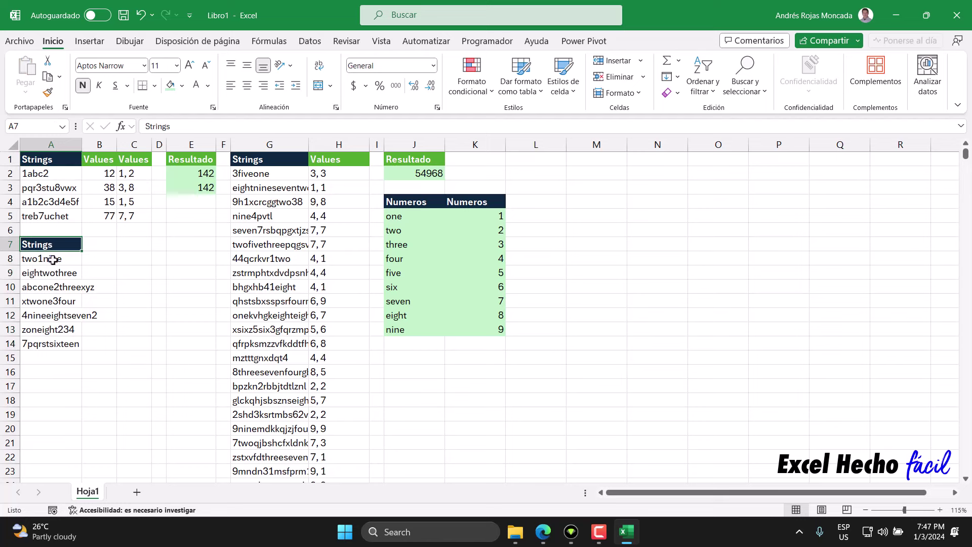
double_click(82, 144)
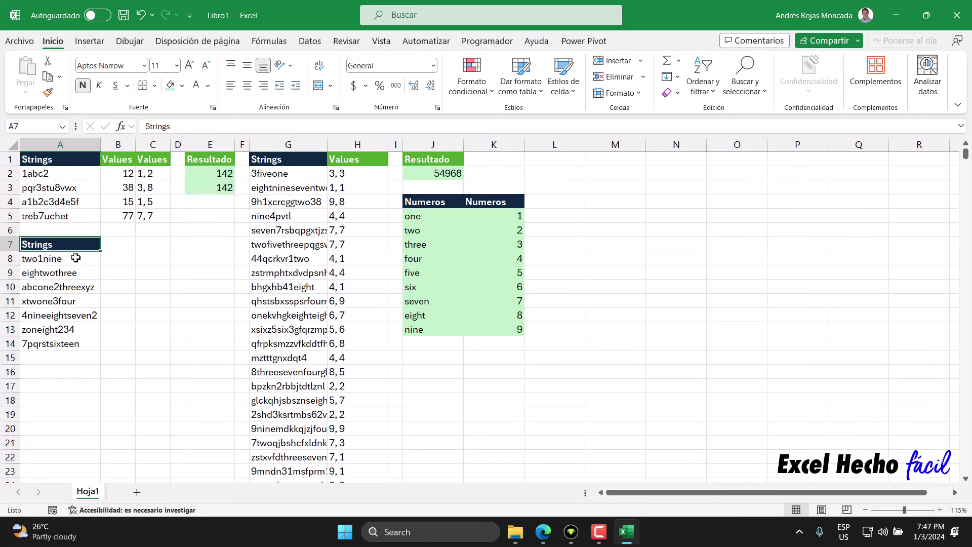
drag(74, 258, 76, 349)
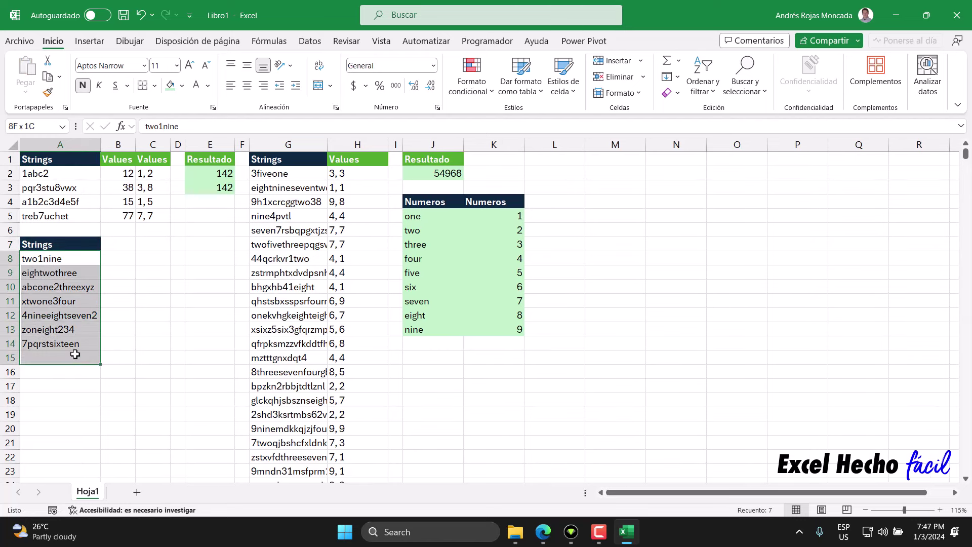
click(110, 243)
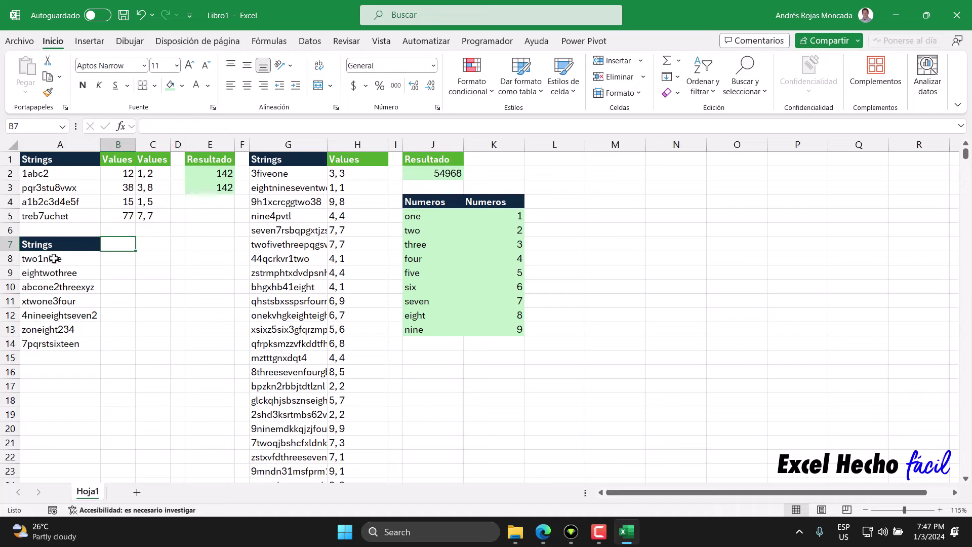
click(543, 532)
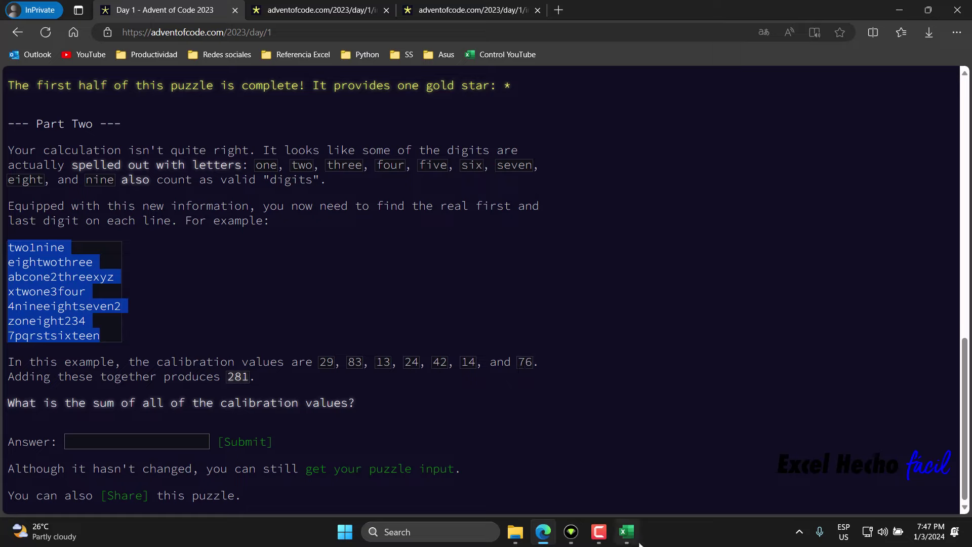
Return to the Excel workbook and select cell B8.
click(627, 532)
click(114, 260)
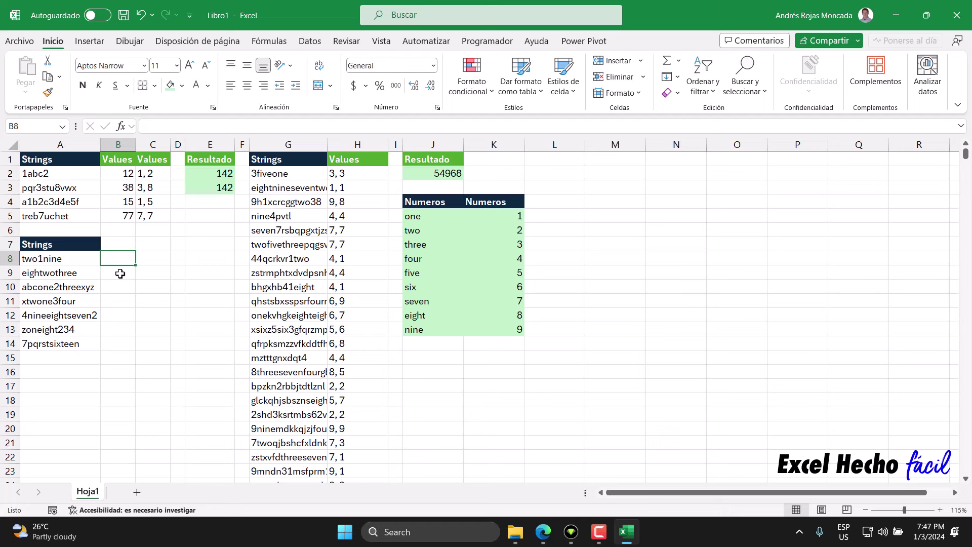
Show how the word two in two1nine matches the lookup table's digit 2.
click(59, 260)
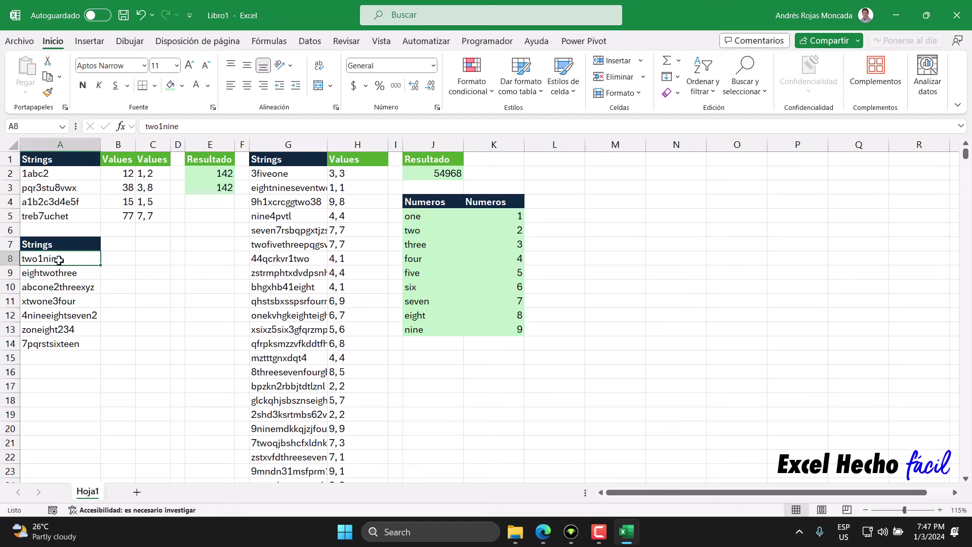
double_click(59, 260)
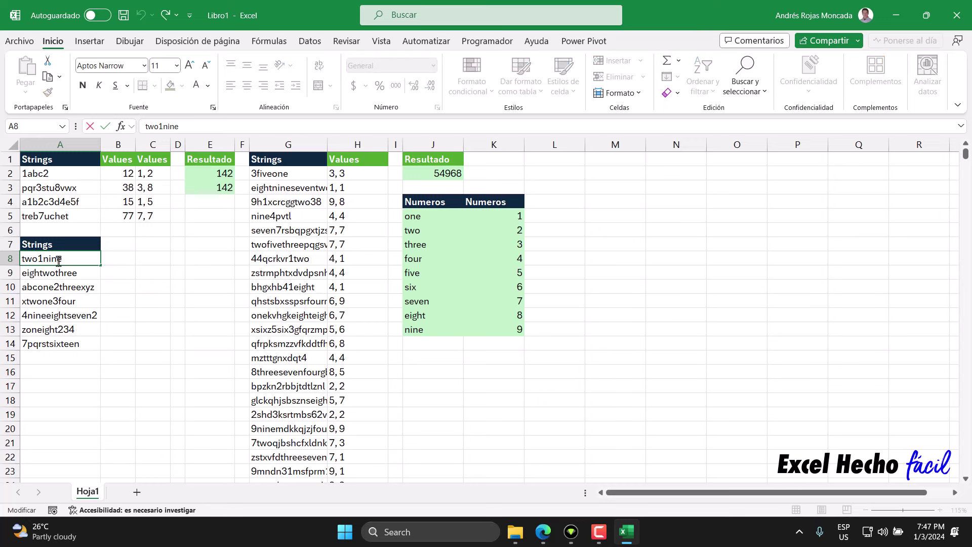
drag(38, 260, 21, 261)
key(Escape)
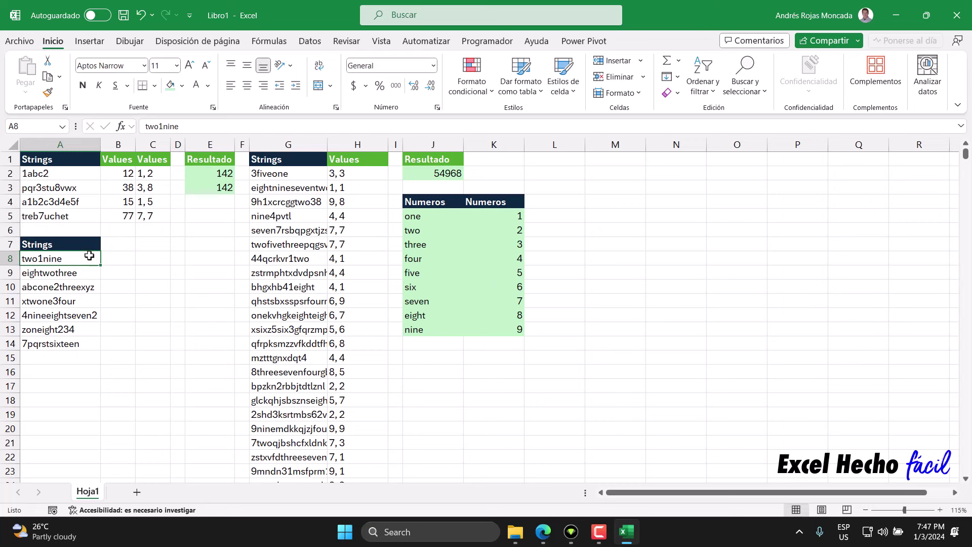
click(420, 232)
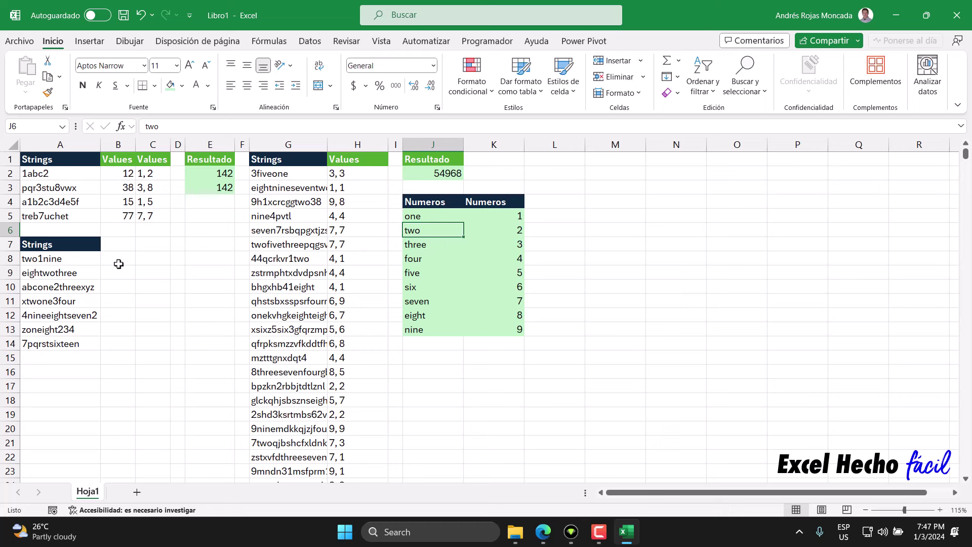
click(522, 232)
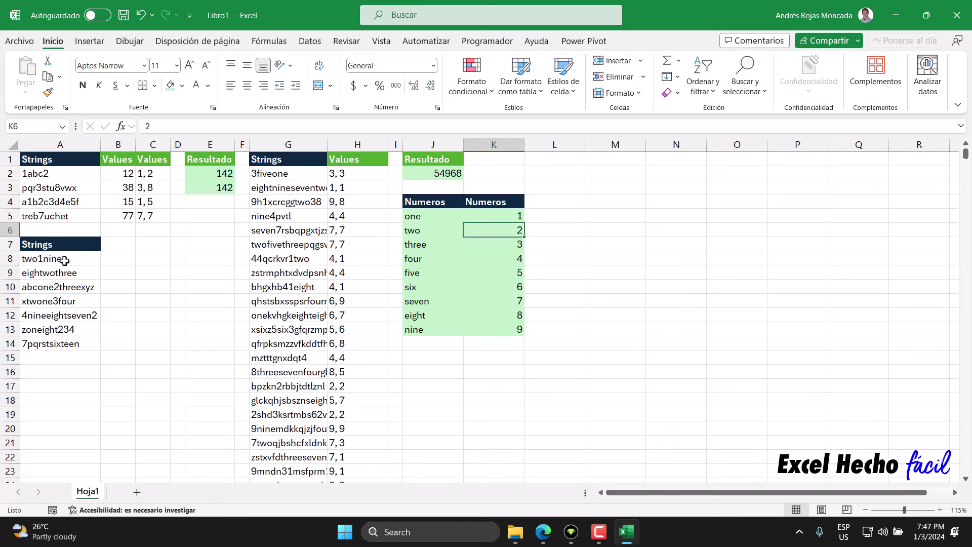
Start the formula =MAP(A8:A14,LAMBDA(x, in B7 over the example strings.
click(119, 243)
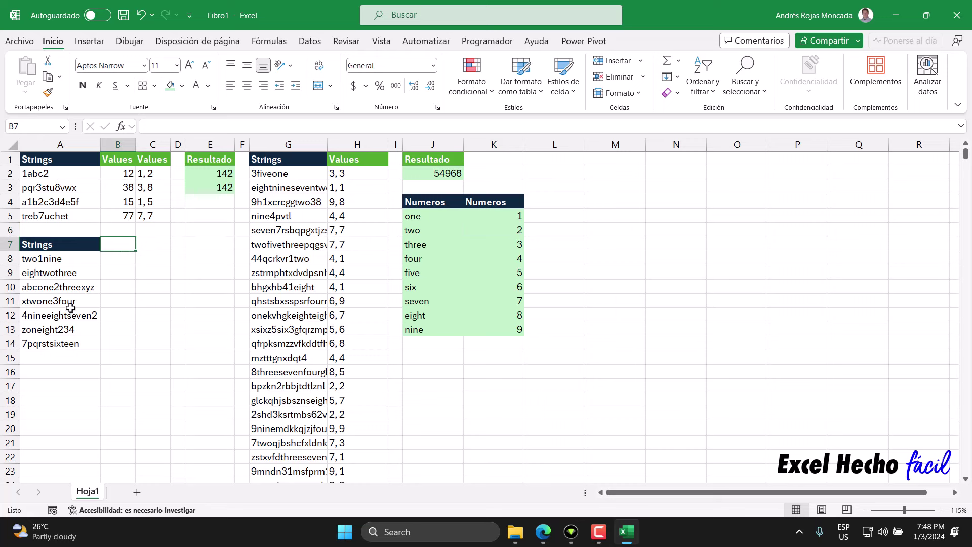
text(=map)
key(Tab)
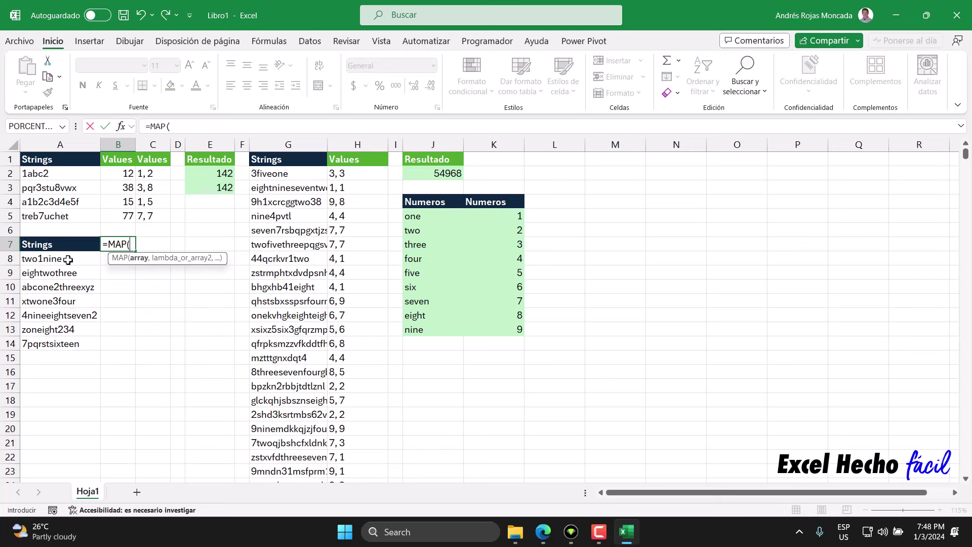
drag(65, 257, 66, 347)
text(,l)
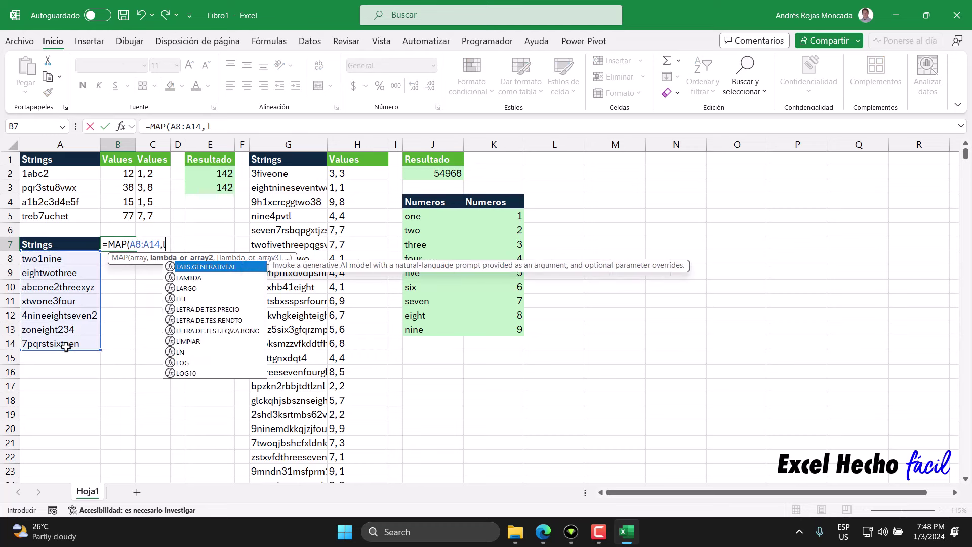
text(am)
key(Tab)
text(,)
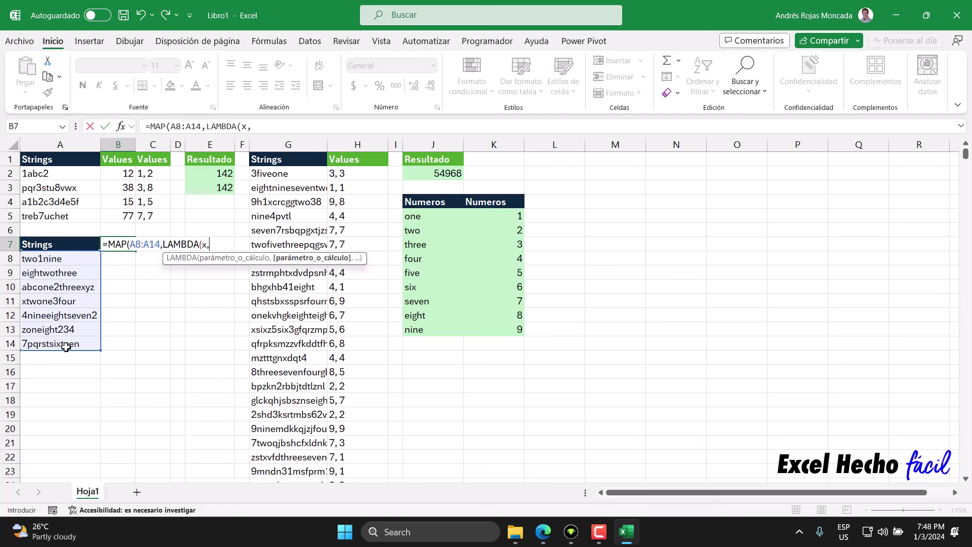
drag(358, 259, 348, 397)
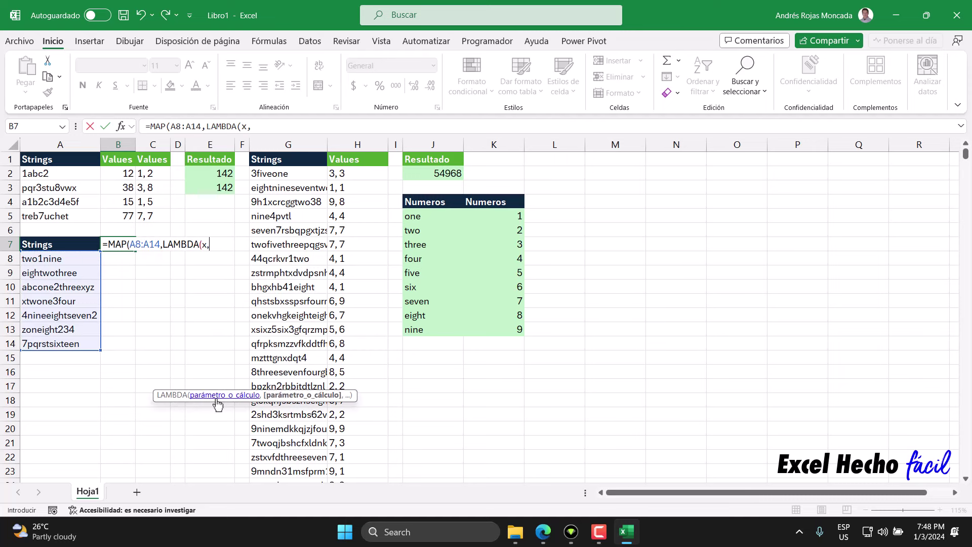
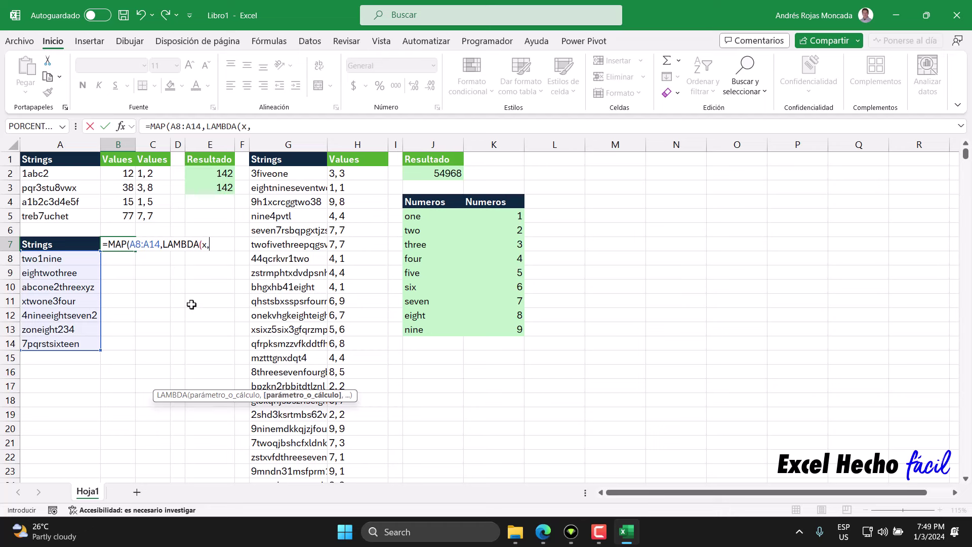
Extend the B7 formula with REDUCE(x, so each string x is REDUCE's starting value.
text(REDUCE()
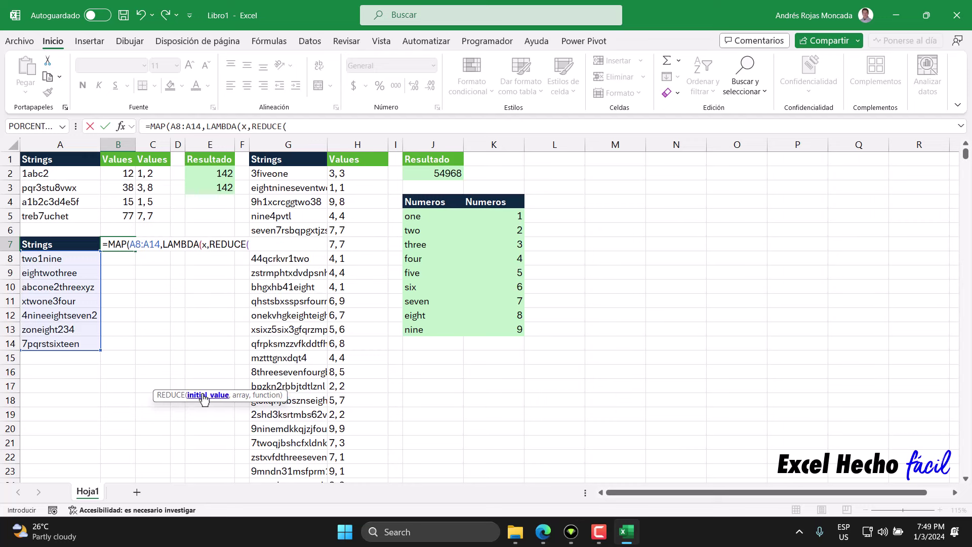
drag(255, 395, 204, 286)
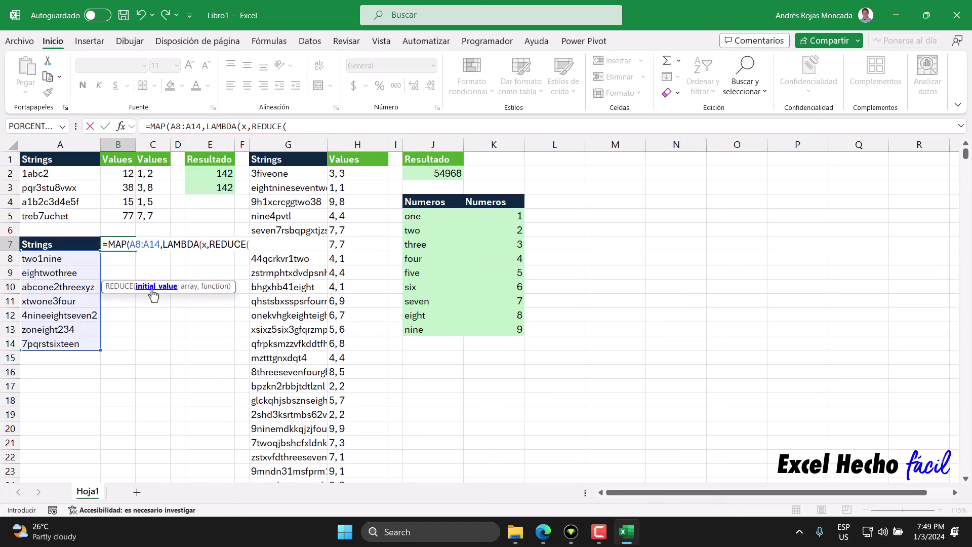
text(x)
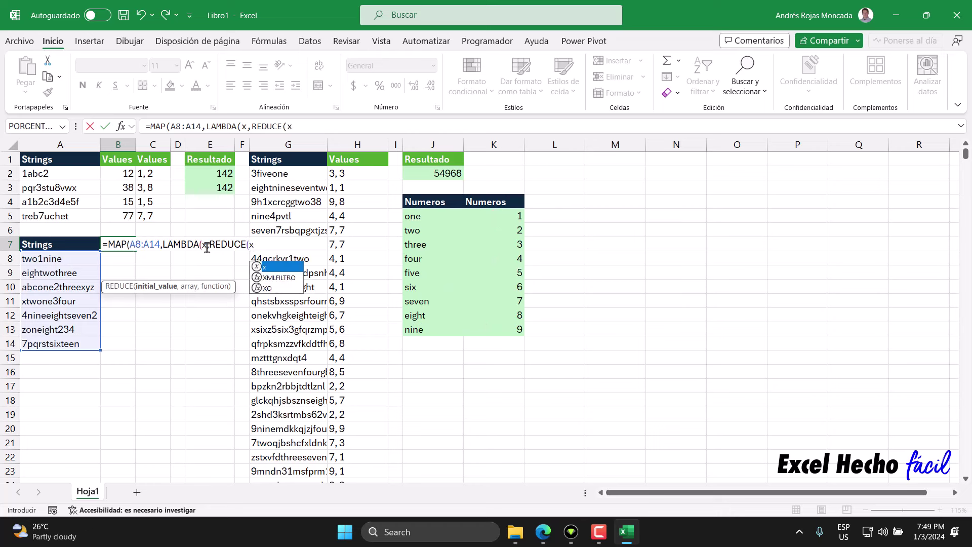
double_click(204, 244)
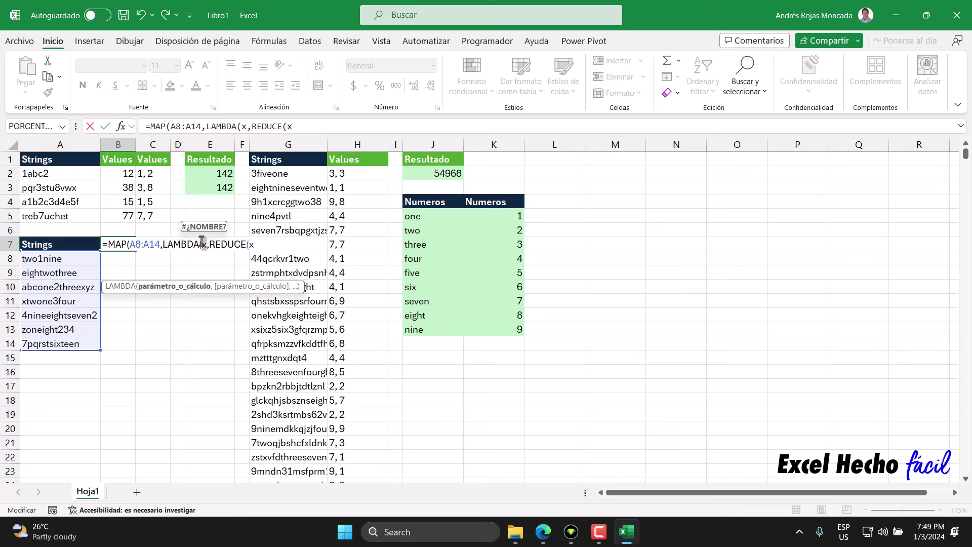
key(End)
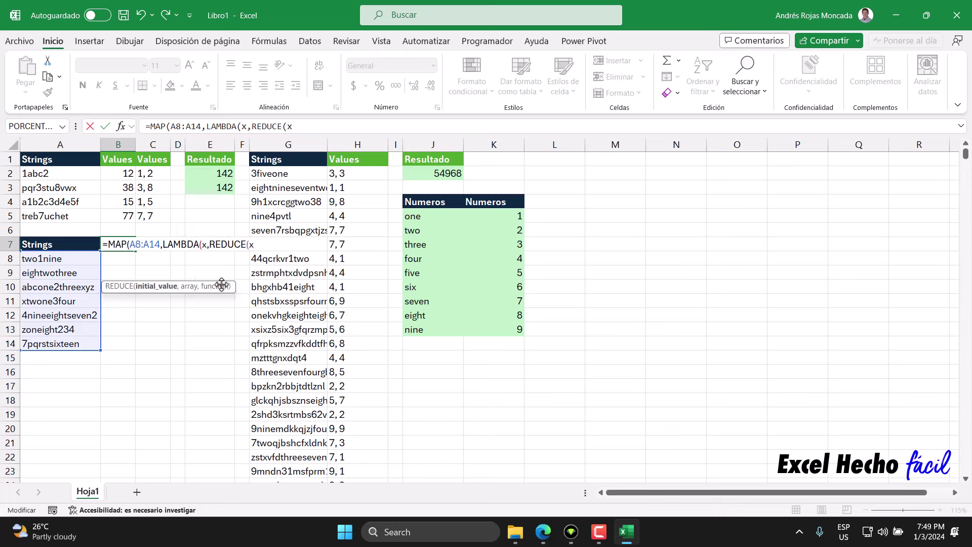
text(,)
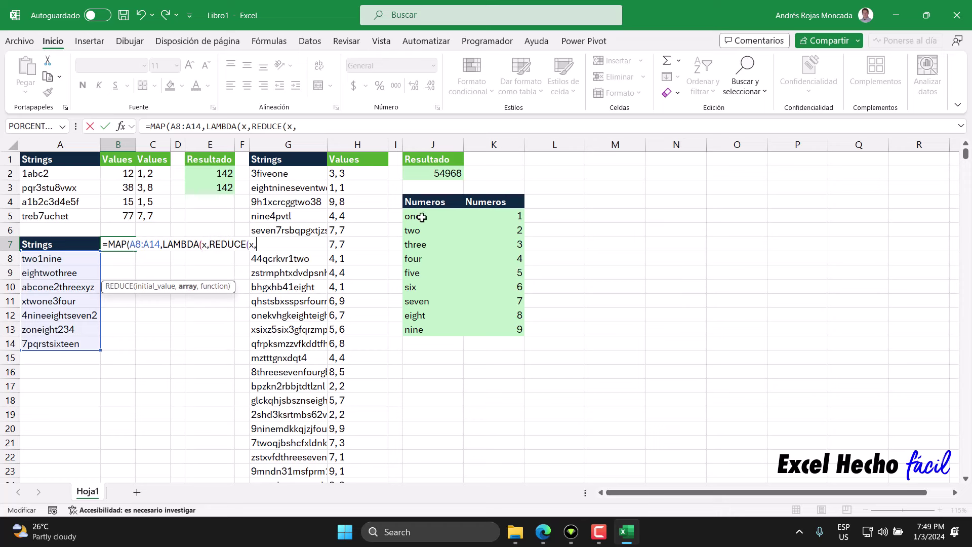
Enter J5:J13&"-"&K5:K13 as REDUCE's array, pairing number words with digits.
drag(422, 216, 428, 326)
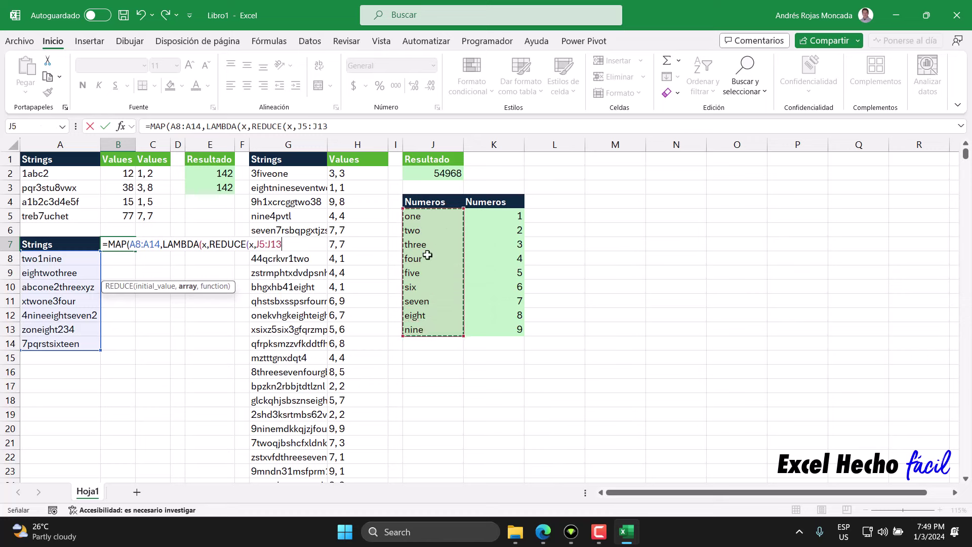
text(&"-"&)
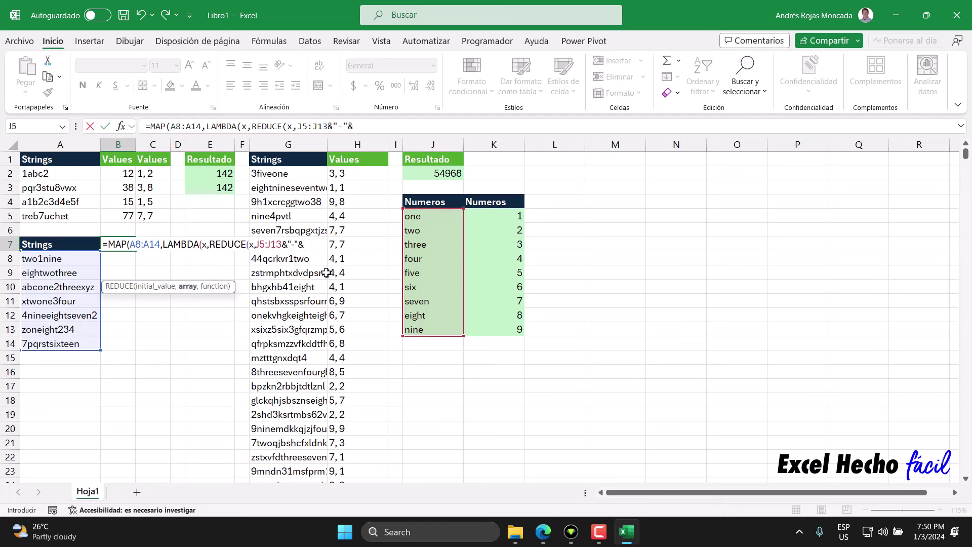
drag(282, 244, 258, 245)
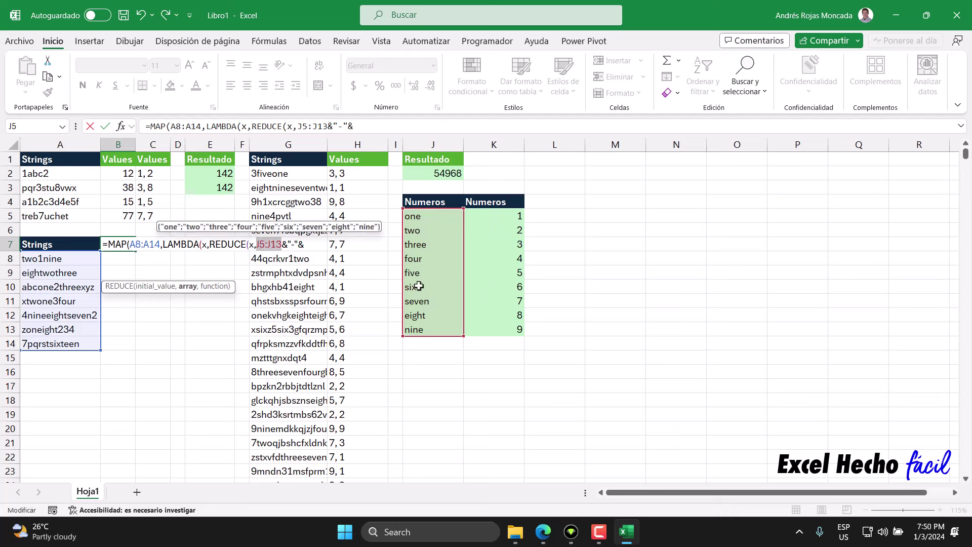
click(301, 244)
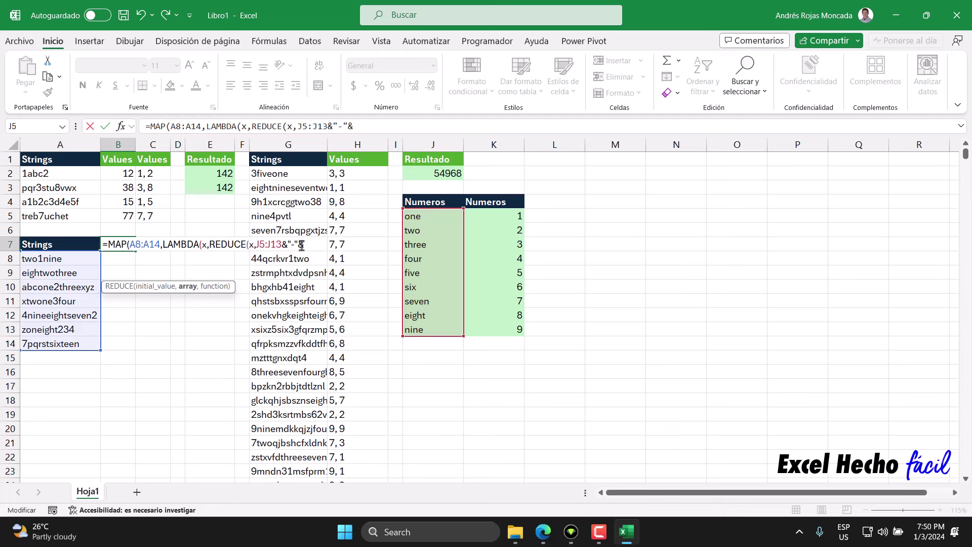
drag(491, 216, 497, 329)
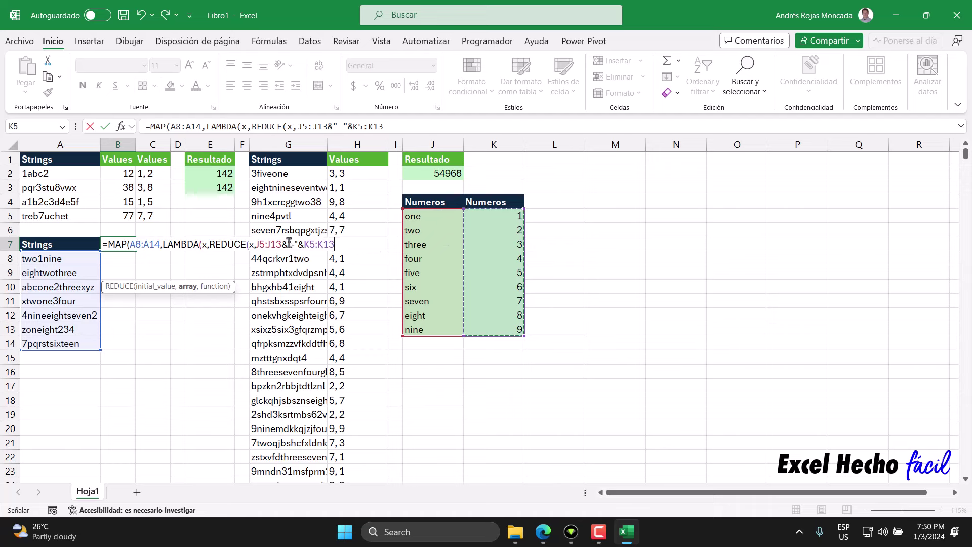
Preview the word-digit pairs with F9, then undo to restore the expression.
click(188, 286)
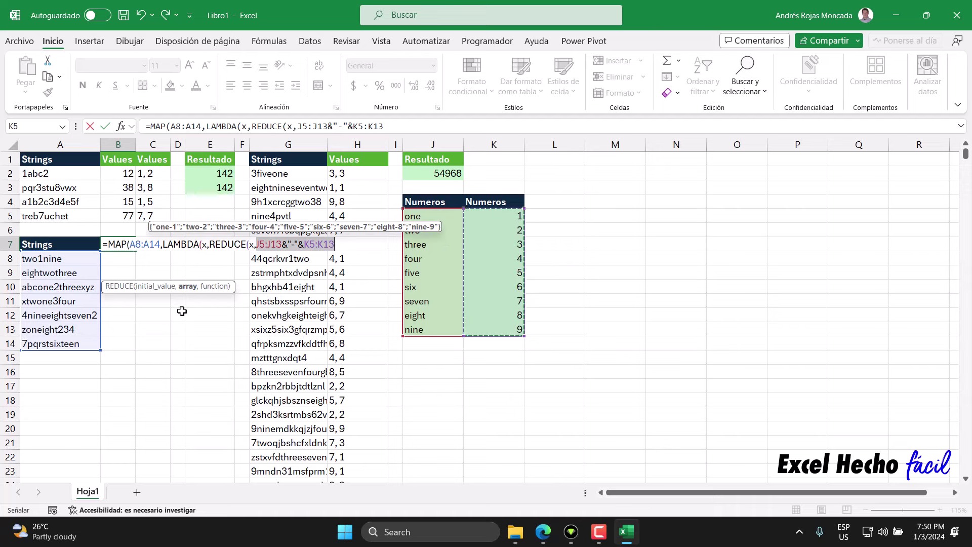
key(F9)
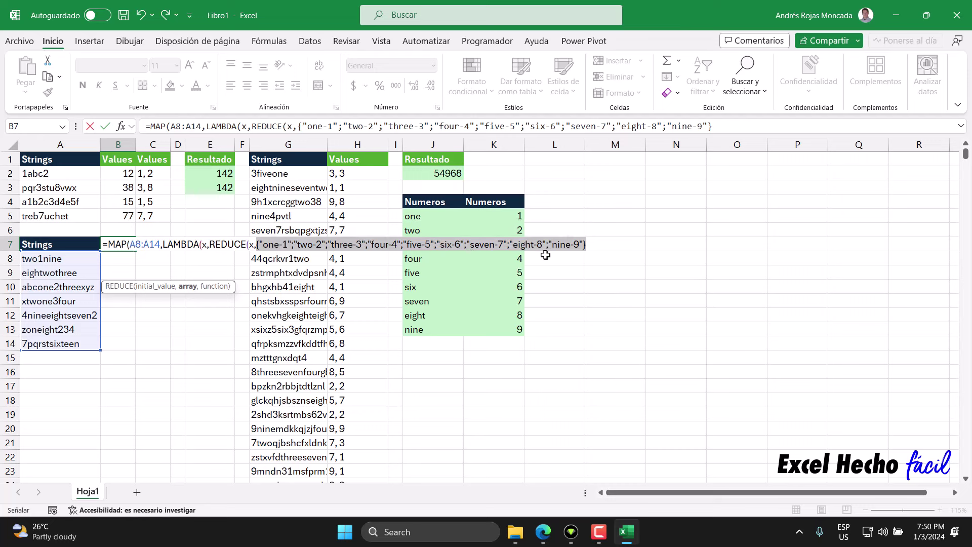
key(ctrl+z)
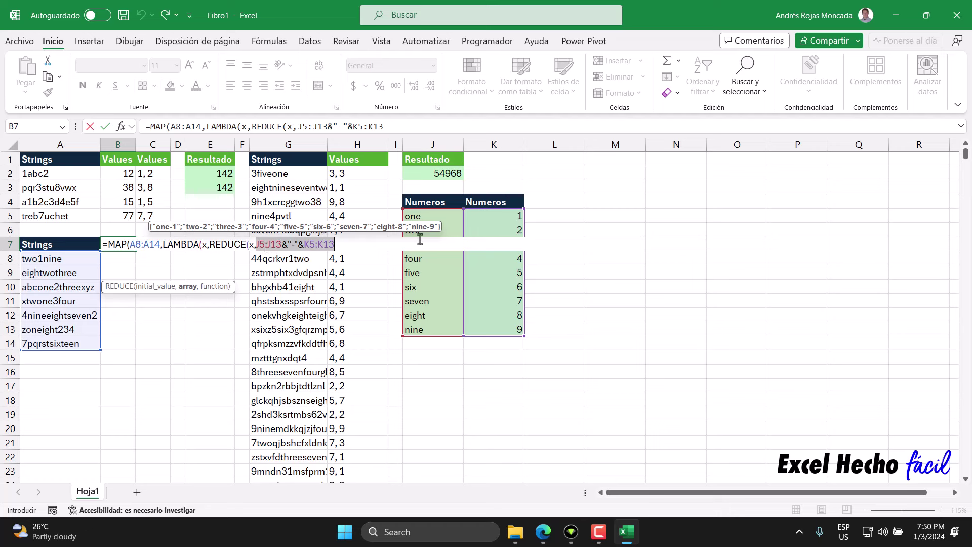
Add LAMBDA(a,v, as REDUCE's step function and start a new line in the B7 formula.
click(338, 245)
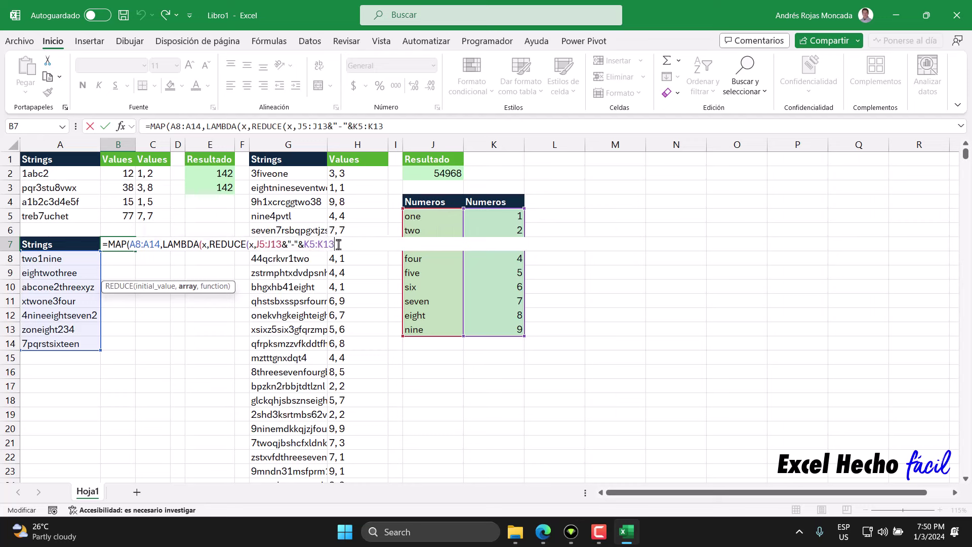
text(,LAMB)
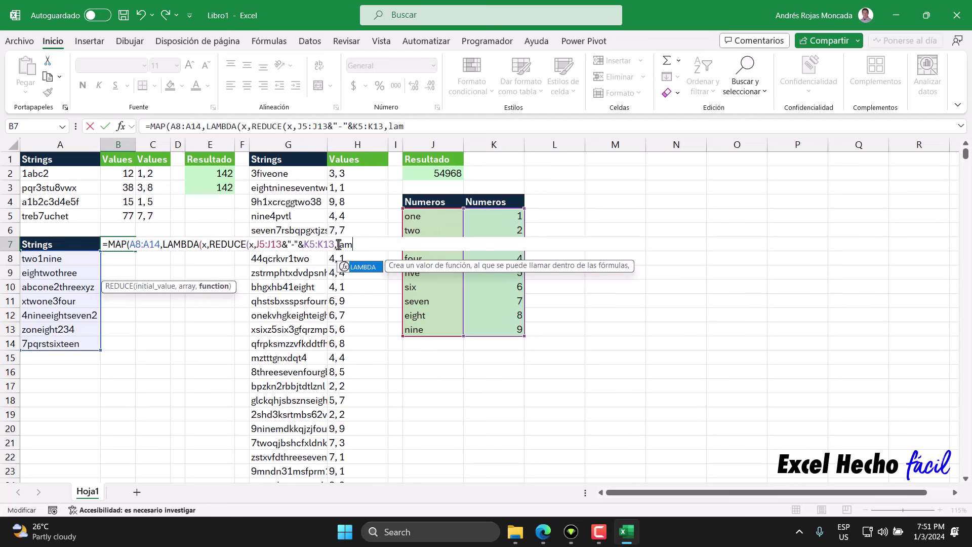
text(DA()
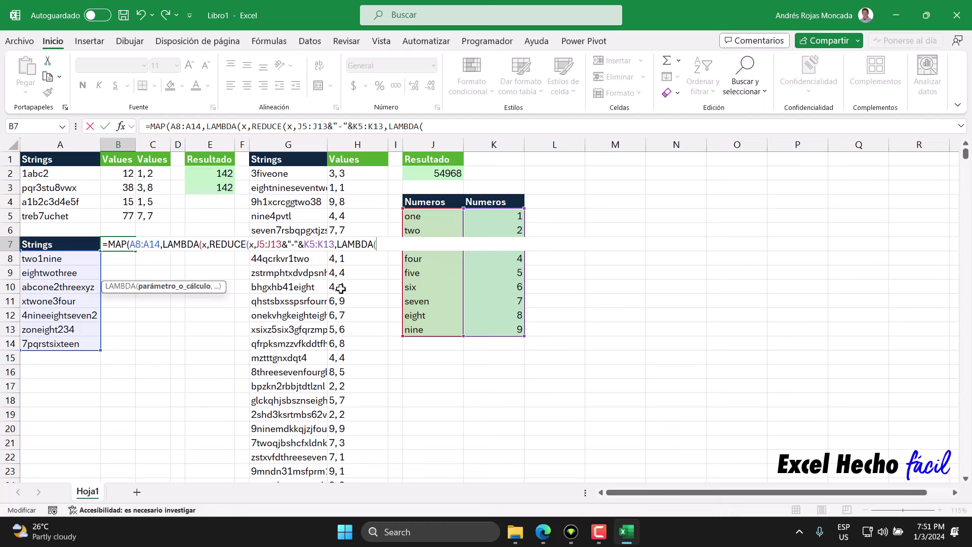
text(a,)
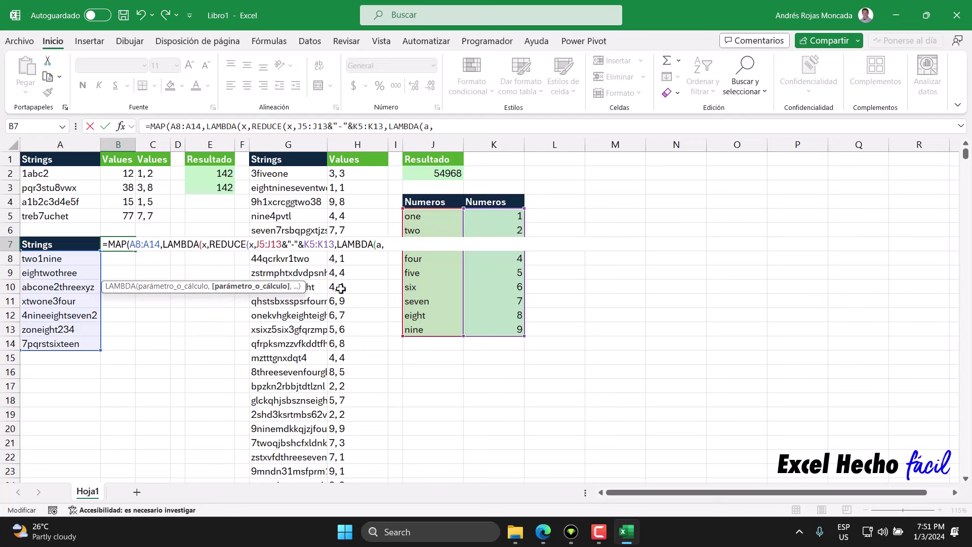
text(v,)
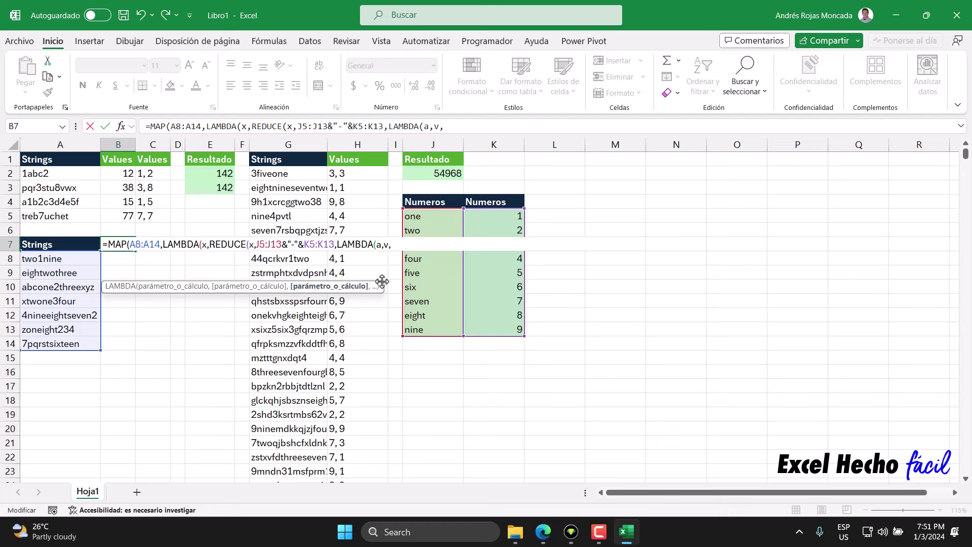
drag(382, 281, 706, 292)
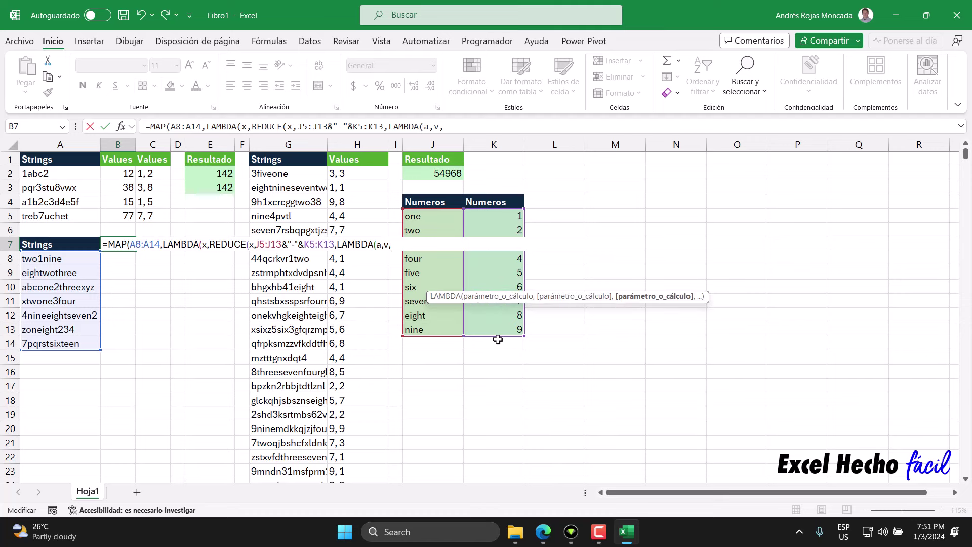
key(alt+Return)
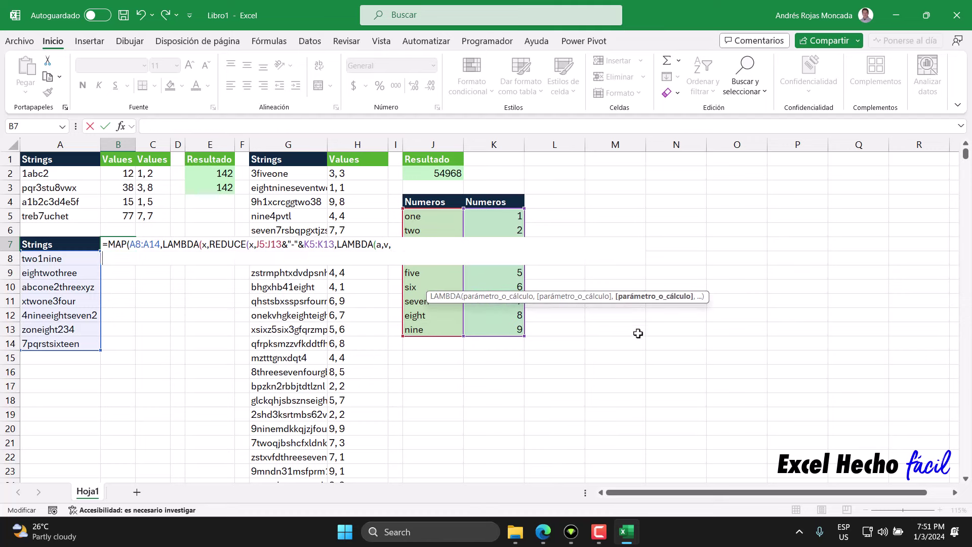
drag(704, 298, 374, 324)
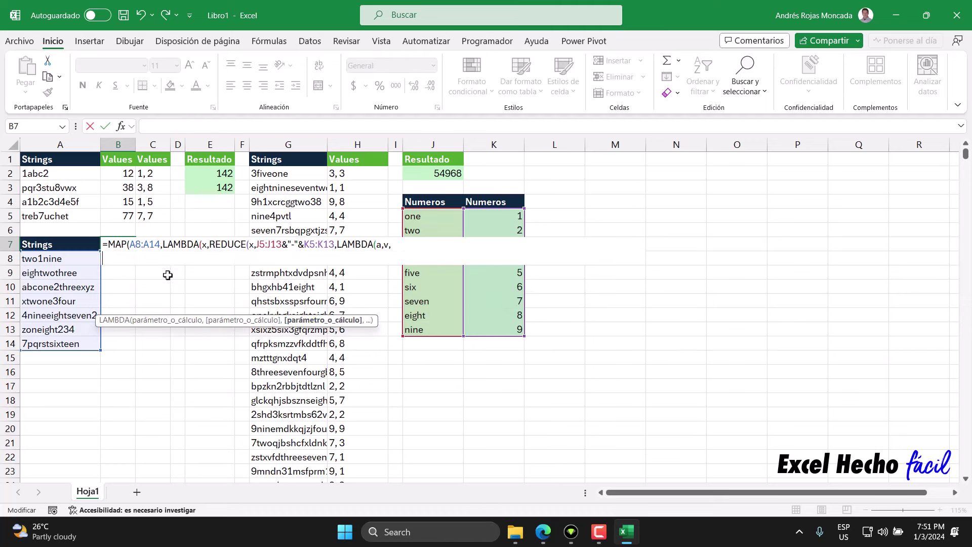
Start SUSTITUIR(a, on the second line, using accumulator a as the text.
text(sus)
key(Tab)
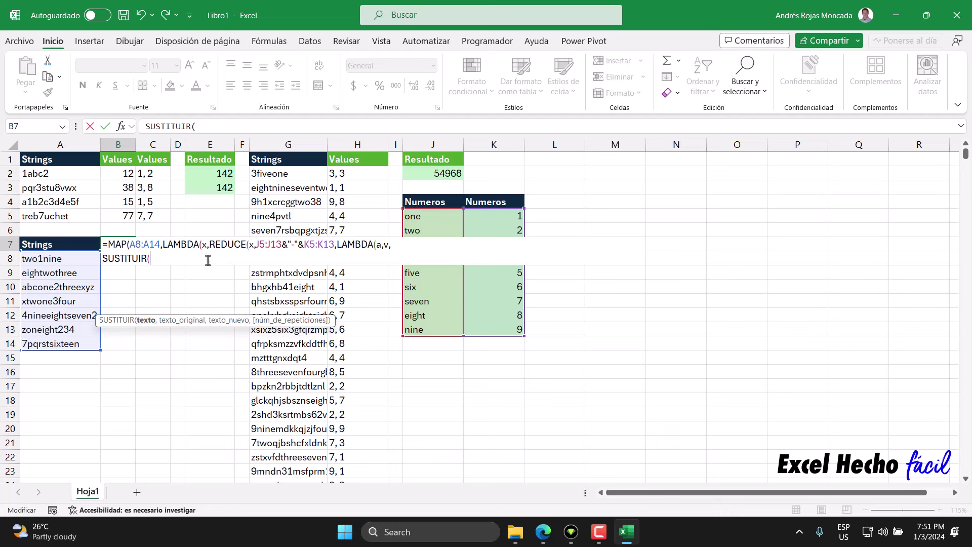
double_click(205, 245)
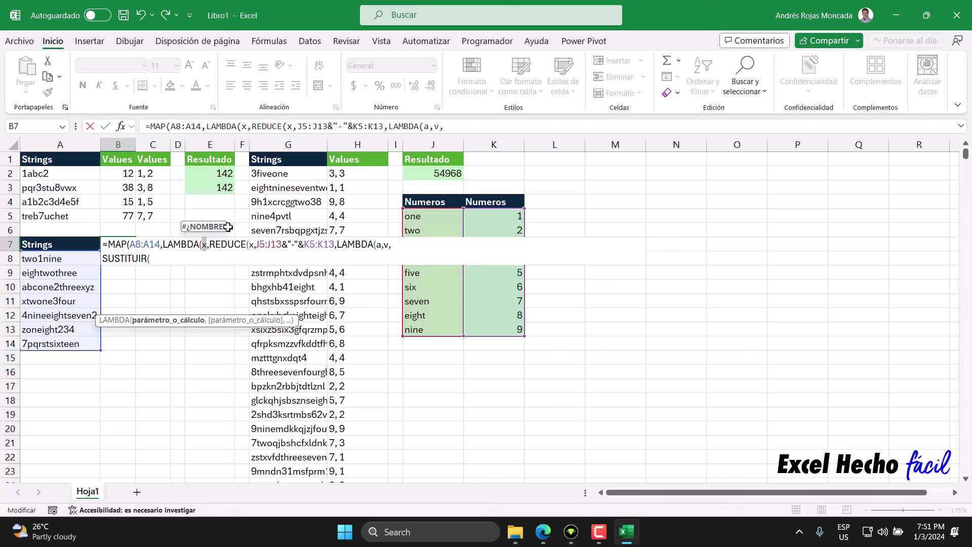
double_click(252, 245)
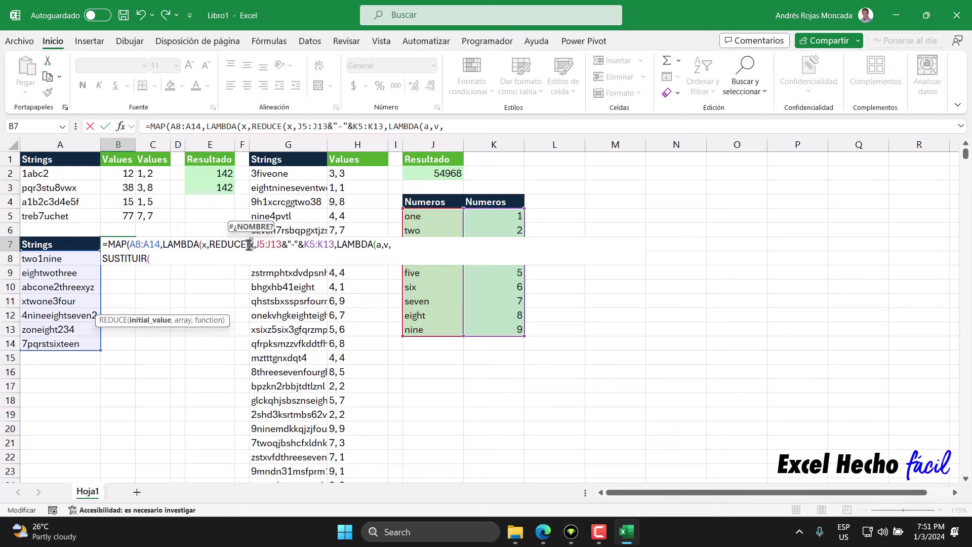
double_click(378, 245)
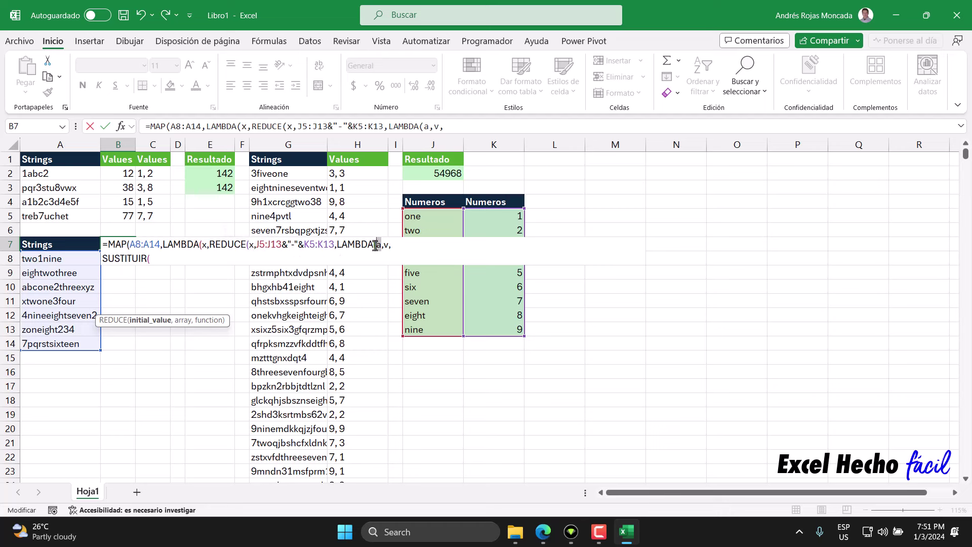
click(376, 245)
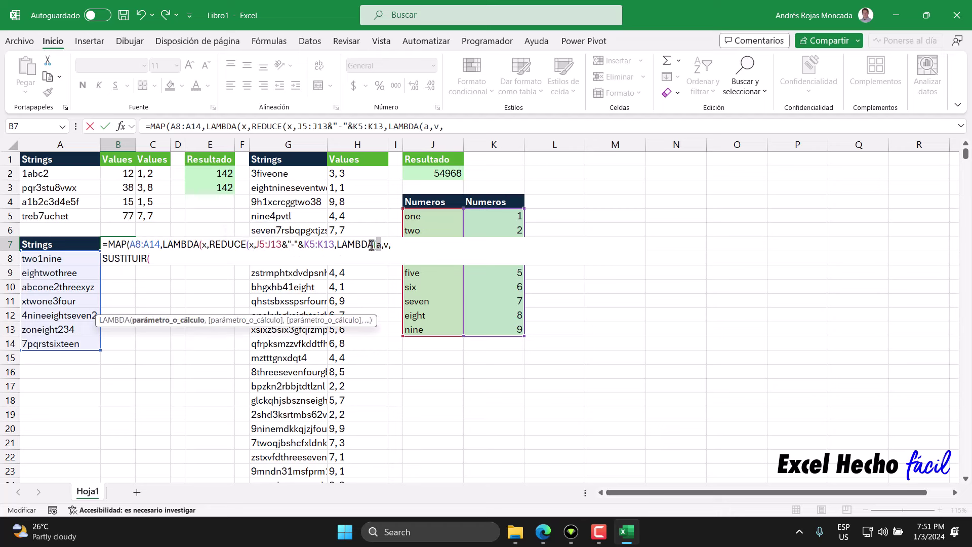
click(157, 259)
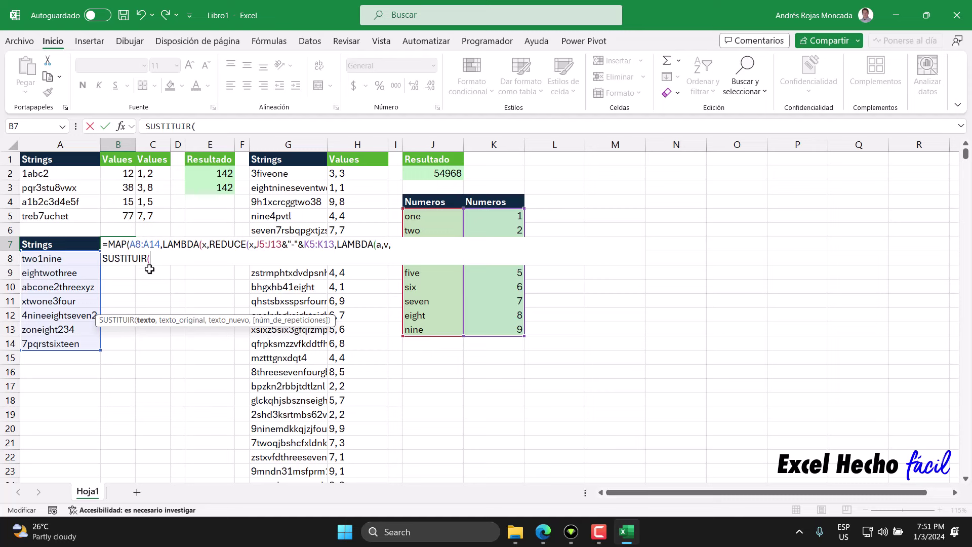
text(a)
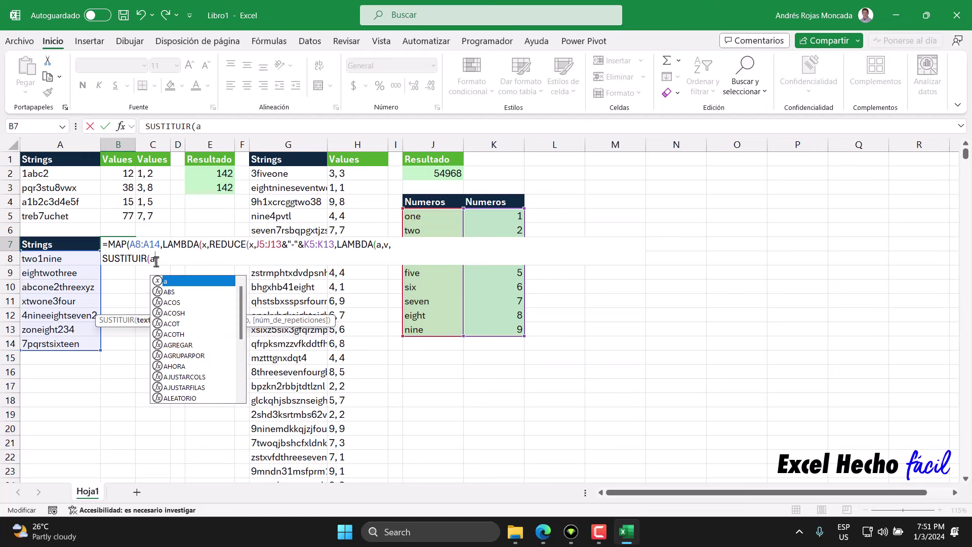
key(Escape)
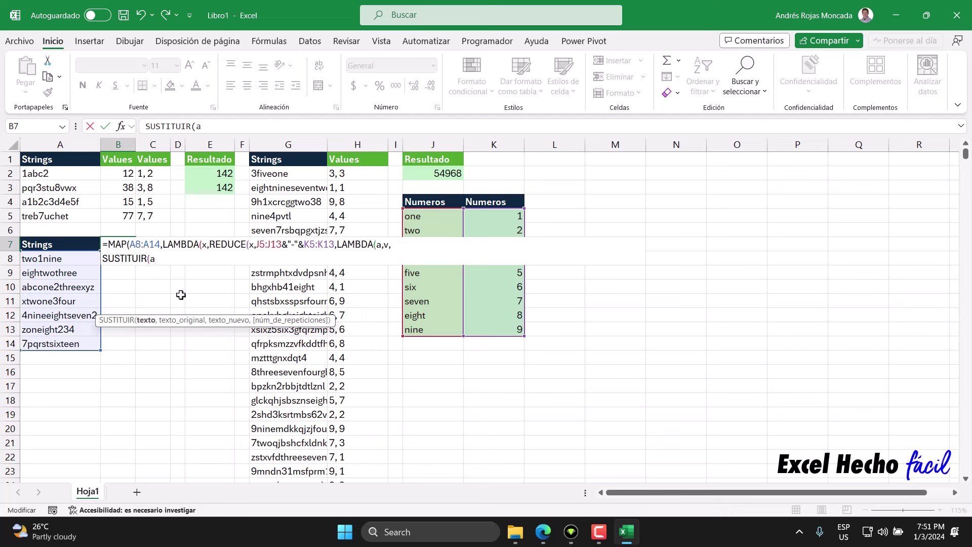
text(,)
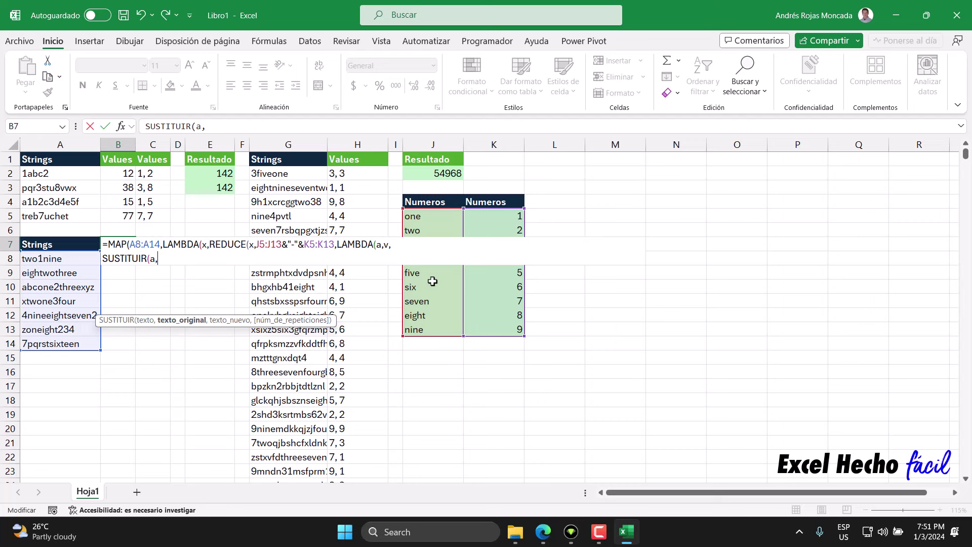
Add TEXTOANTES(v,"-") as the text to replace, taking the number word from each pair.
click(288, 245)
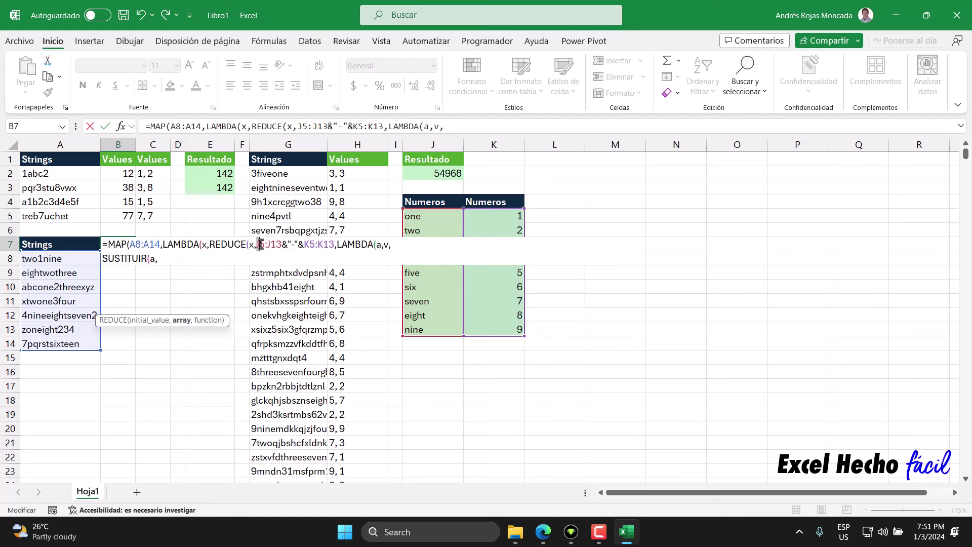
drag(260, 245, 334, 245)
click(167, 260)
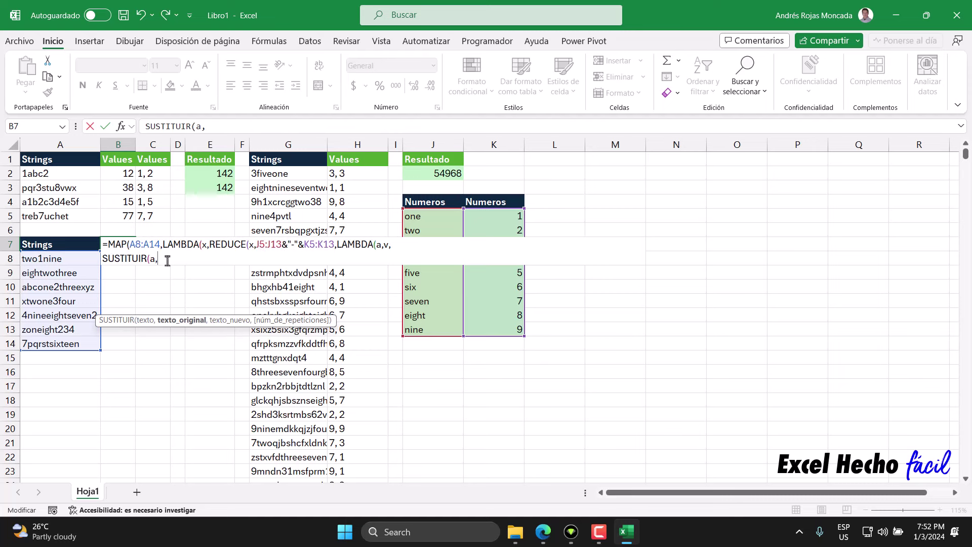
text(TEXTOA)
key(Tab)
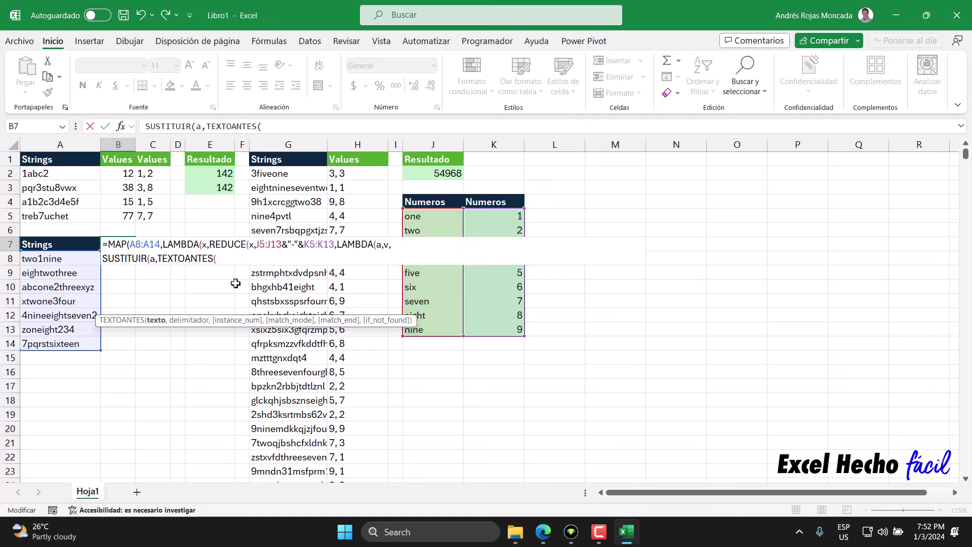
text(v,"-")
text())
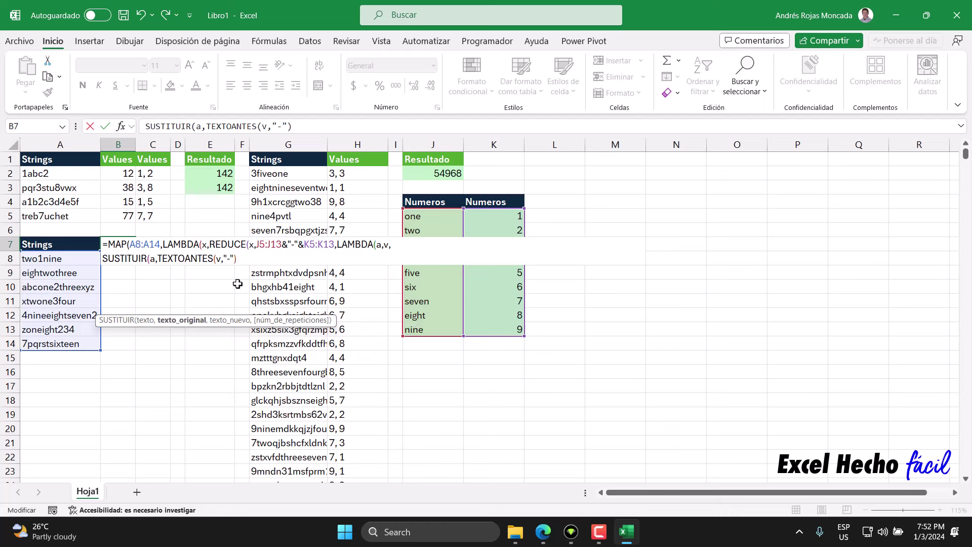
drag(237, 259, 158, 259)
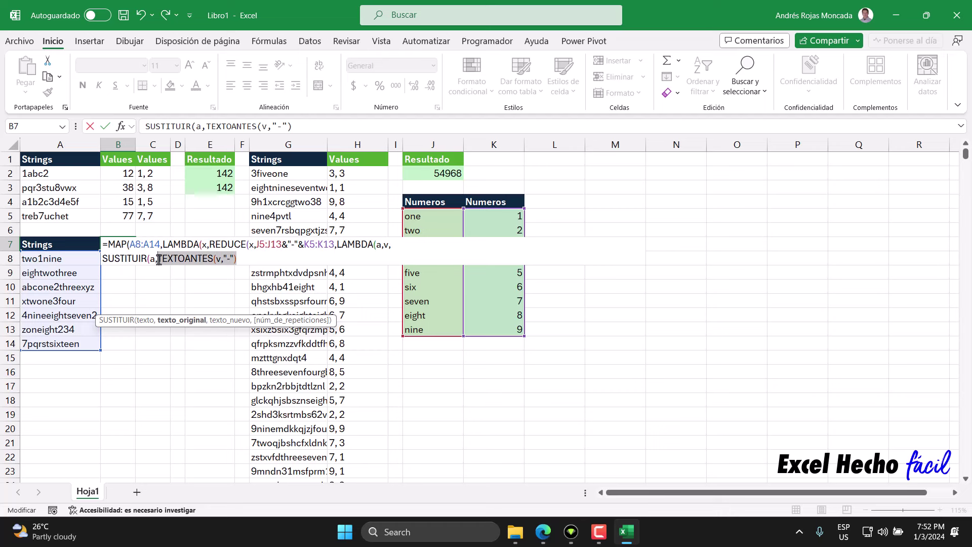
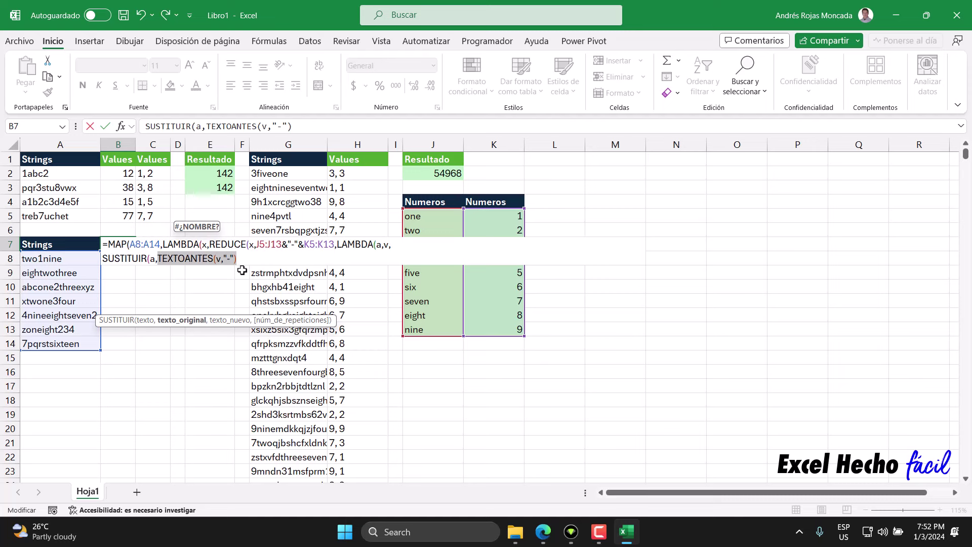
Complete B7's SUSTITUIR replacement with TEXTODESPUES(v,"-"), close all parentheses and commit the spilling formula.
double_click(153, 259)
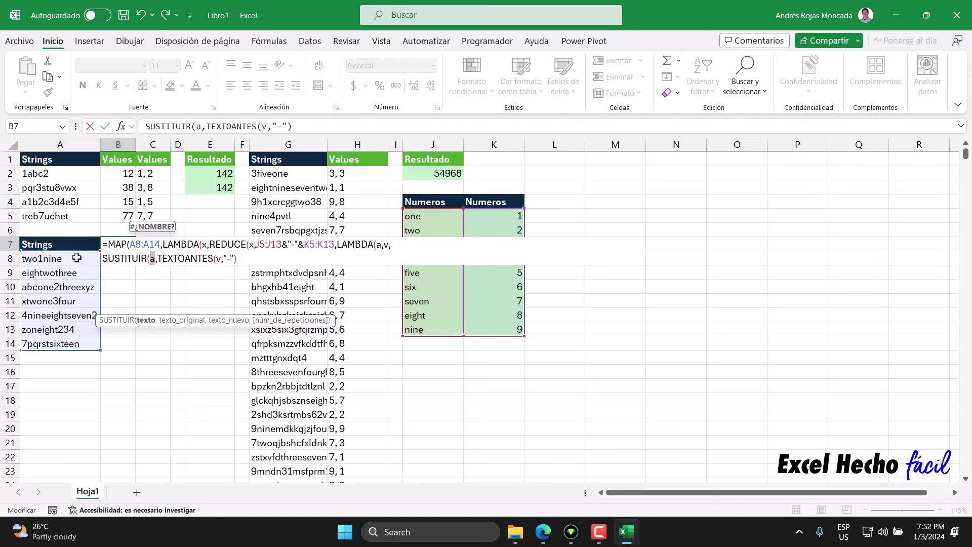
click(238, 259)
text(,)
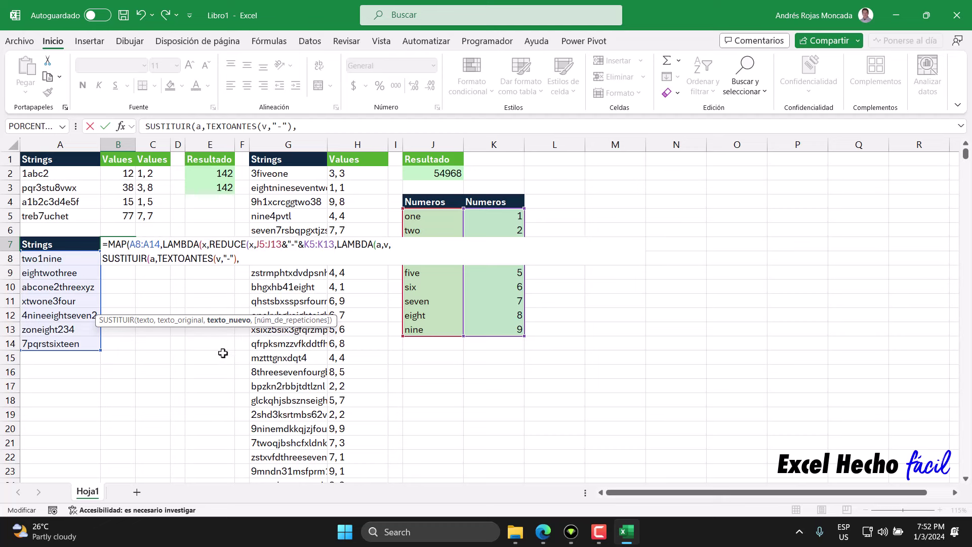
text(textodesp)
key(Tab)
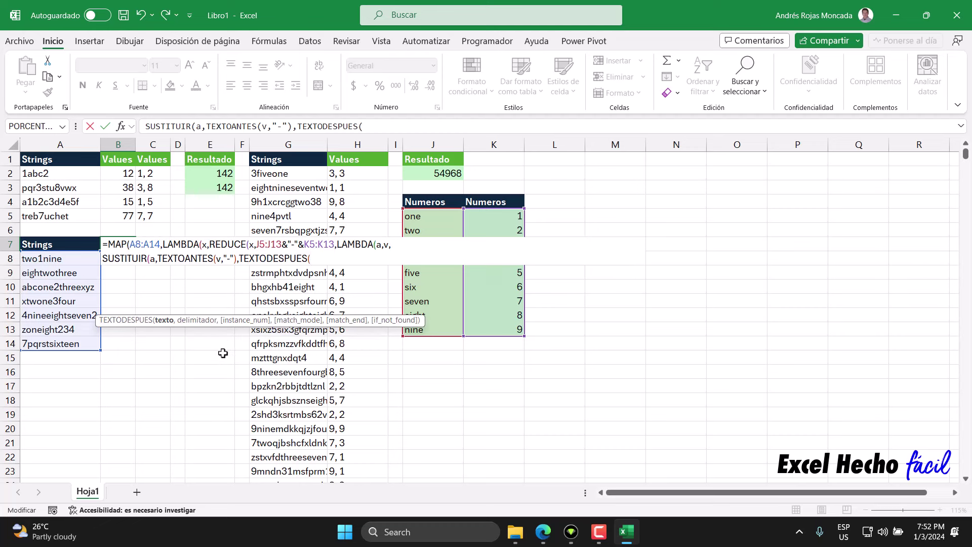
text(v,)
double_click(386, 244)
click(320, 259)
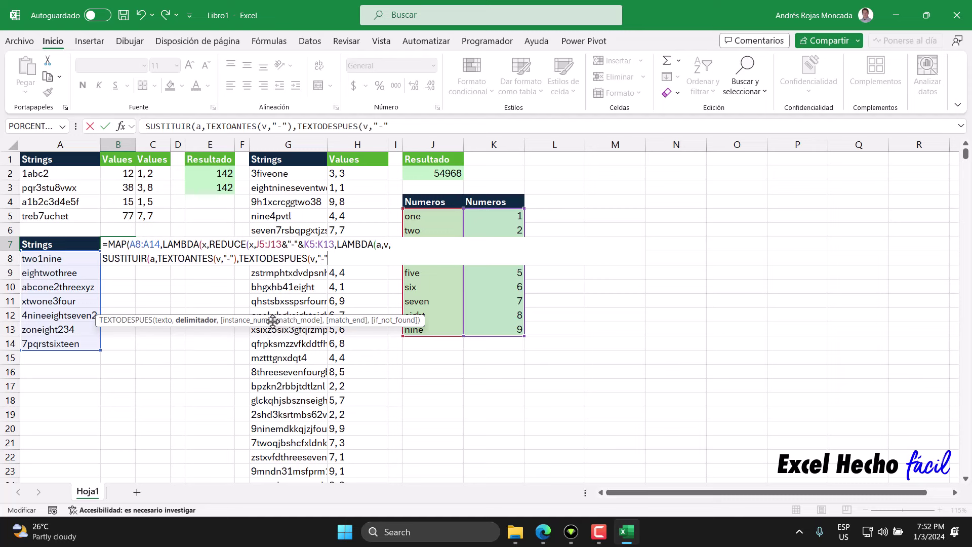
text())
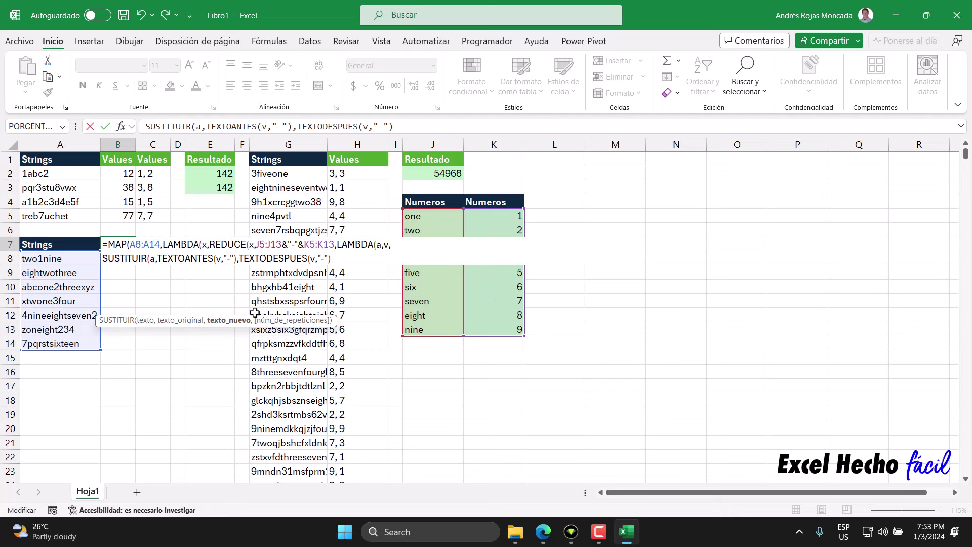
text()))
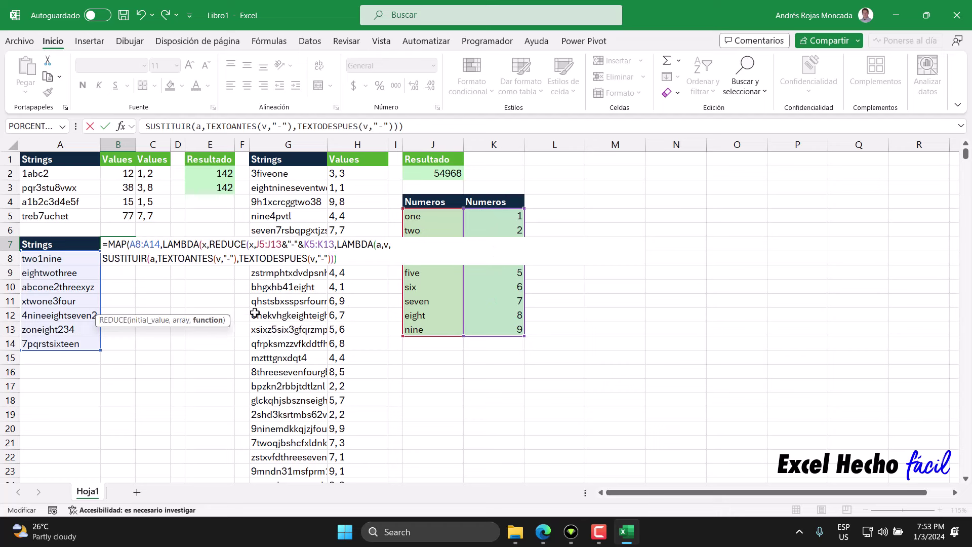
text())
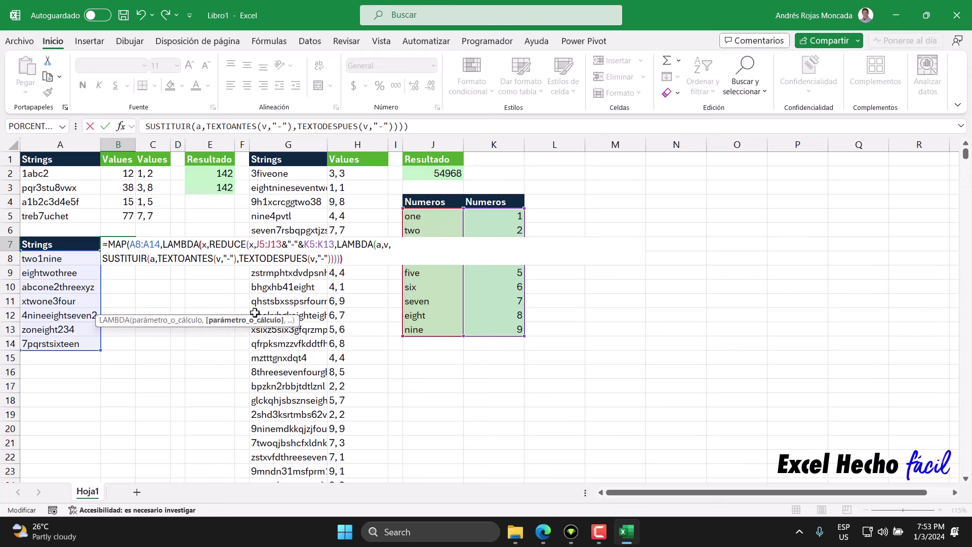
text()))
key(Return)
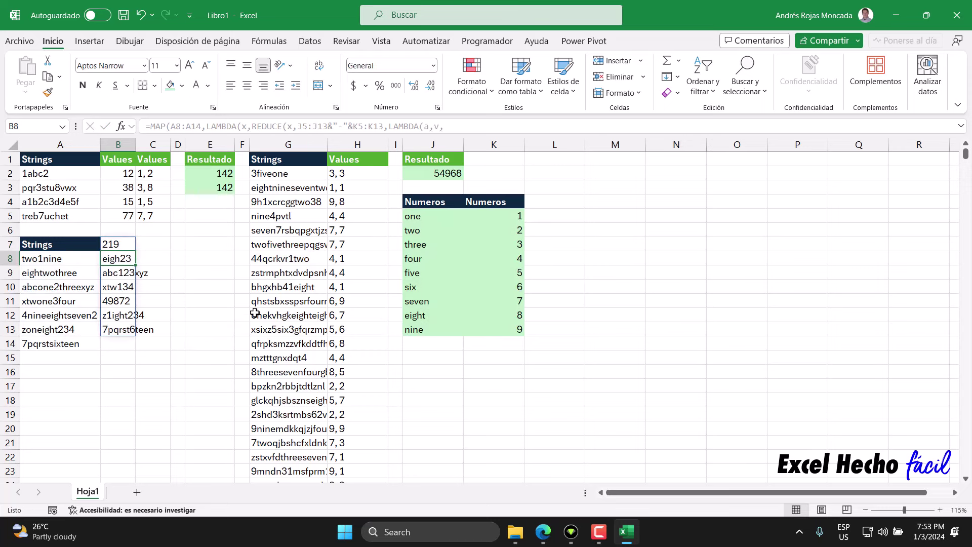
Move the conversion formula from B7 down to B8 and copy C2's digit-extraction formula text.
click(114, 244)
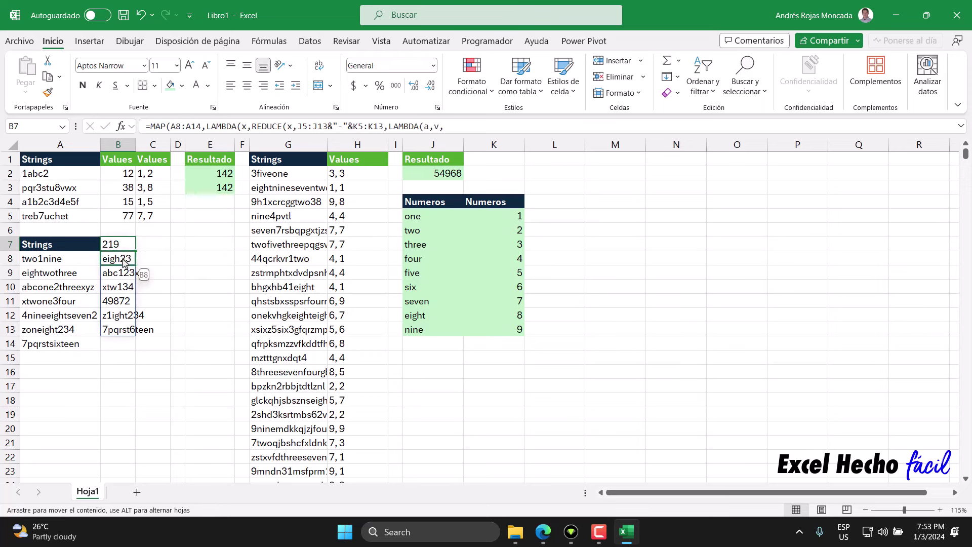
drag(123, 262, 122, 258)
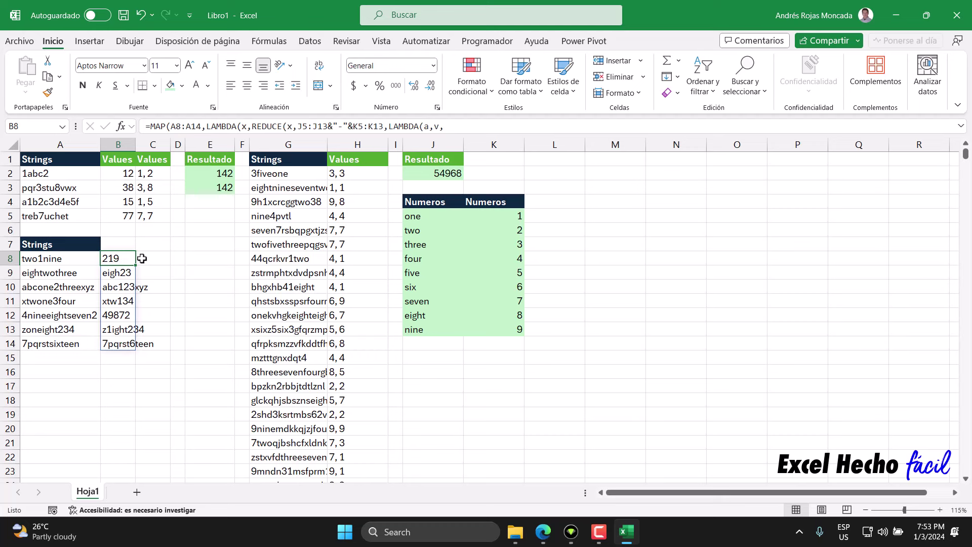
click(152, 175)
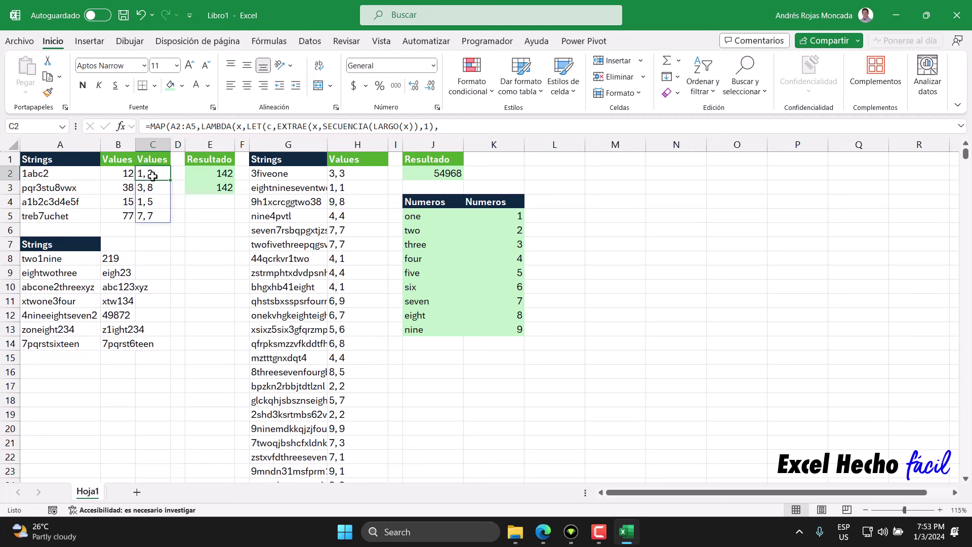
double_click(153, 176)
drag(436, 189, 124, 170)
key(ctrl+c)
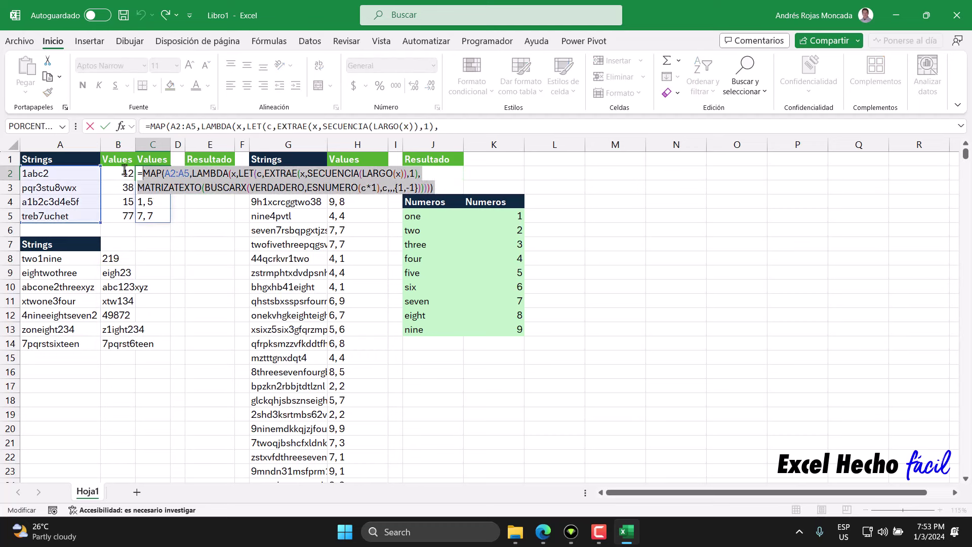
key(Escape)
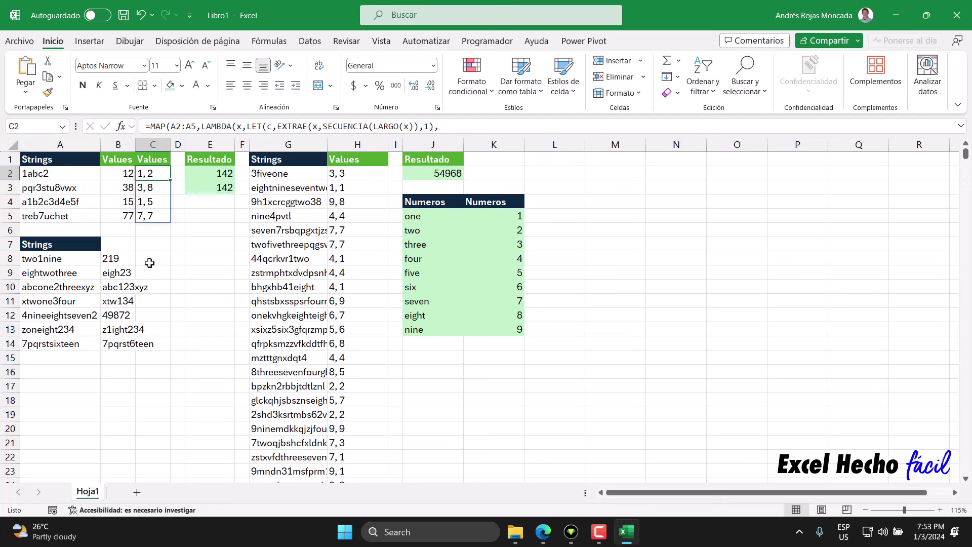
Paste the digit-extraction formula into C8, replacing A2:A5 with the B8 spill range.
click(149, 259)
double_click(149, 260)
key(ctrl+v)
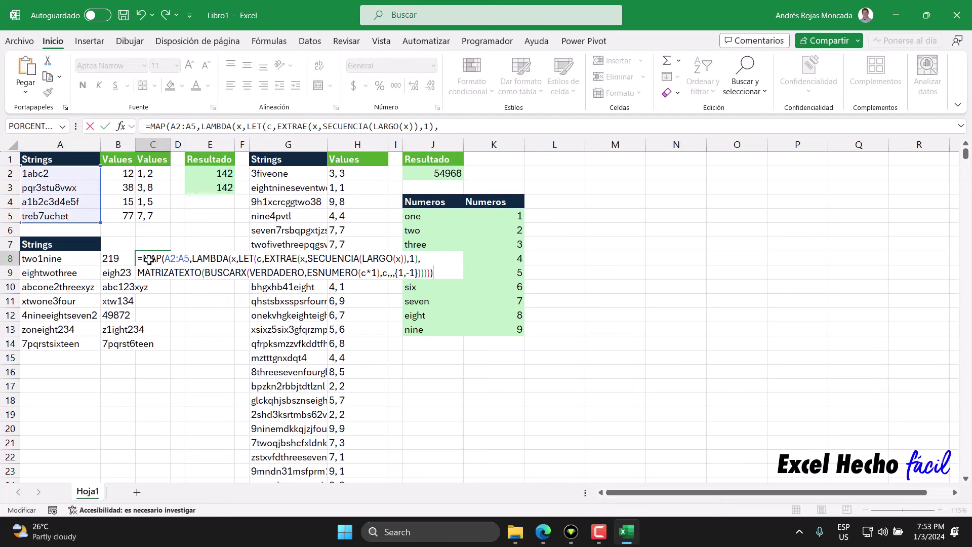
drag(189, 260, 164, 260)
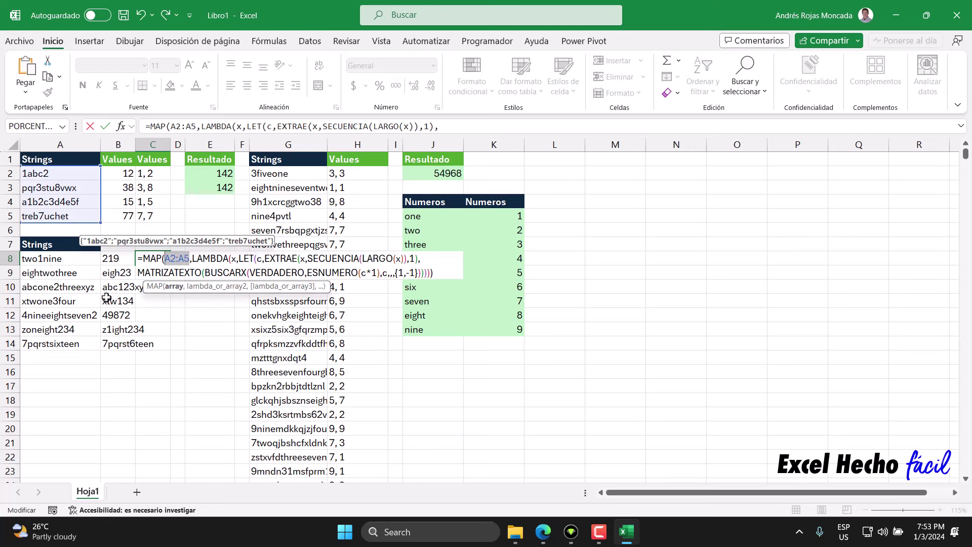
drag(111, 259, 117, 338)
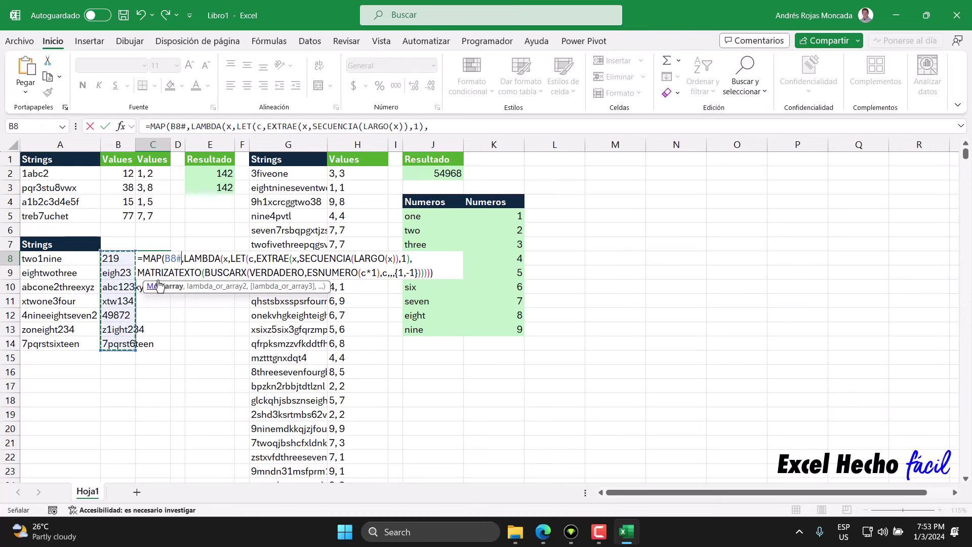
click(440, 273)
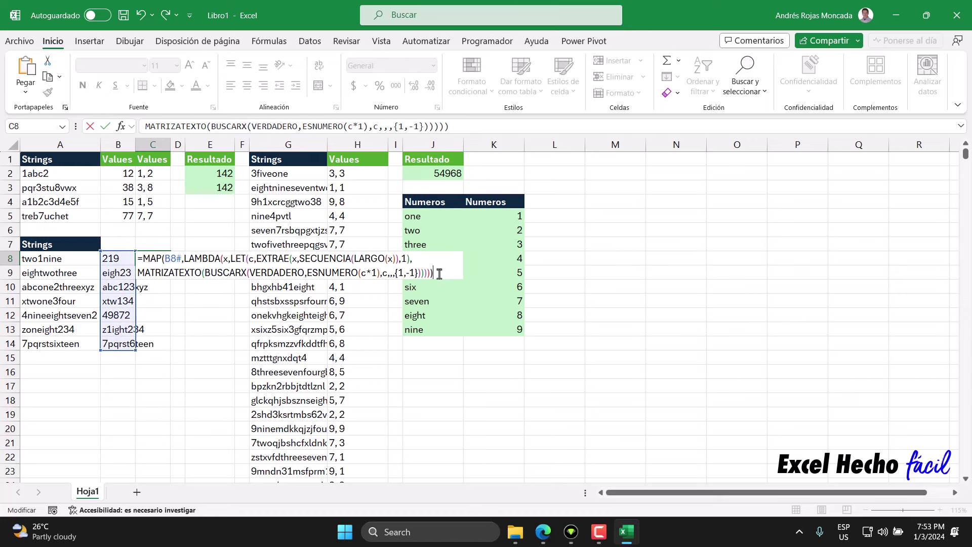
key(Return)
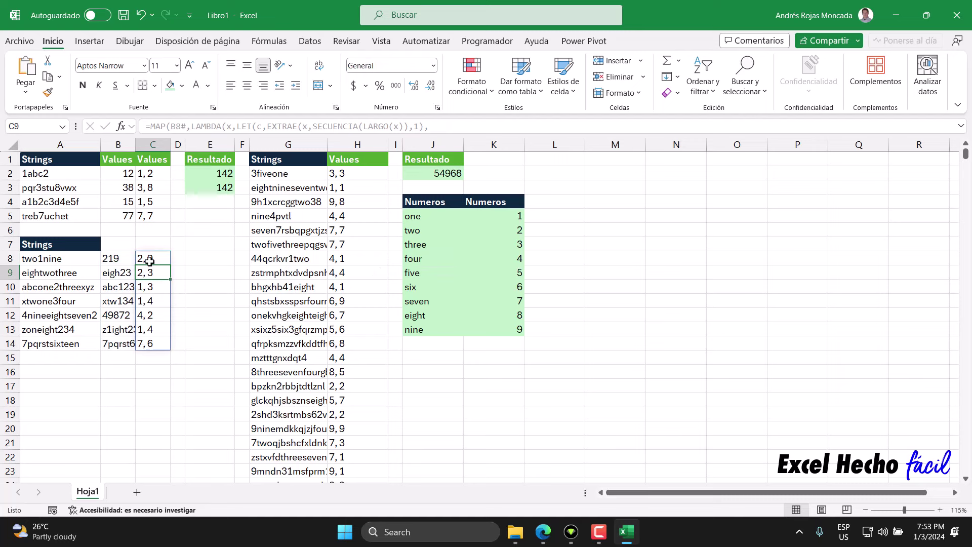
click(148, 260)
Enter "Values" headers in cells B7 and C7.
click(120, 249)
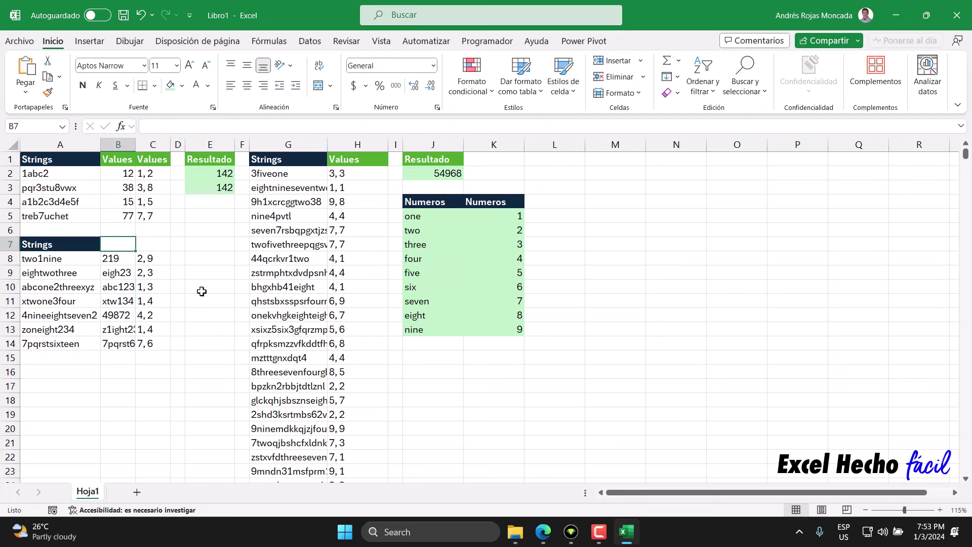
text(Values)
key(Return)
key(Up)
key(Right)
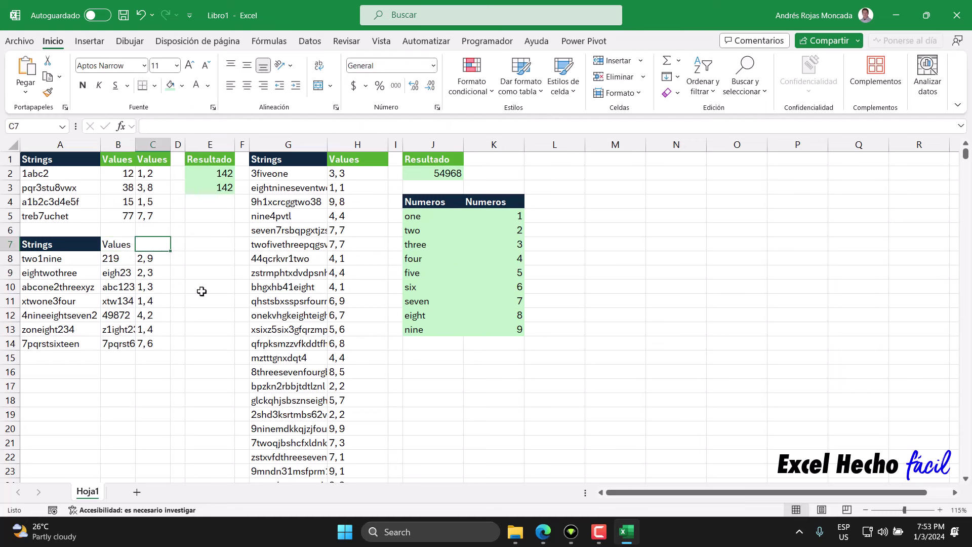
text(Values)
key(Return)
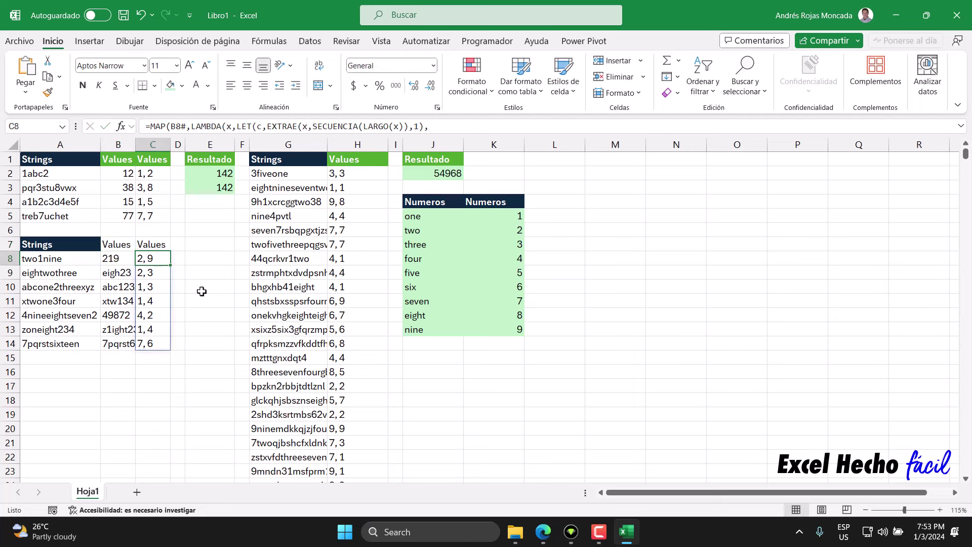
Format-paint the green B1:C1 header style onto B7:C7 and bring up the Advent of Code page.
drag(122, 160, 152, 160)
click(47, 91)
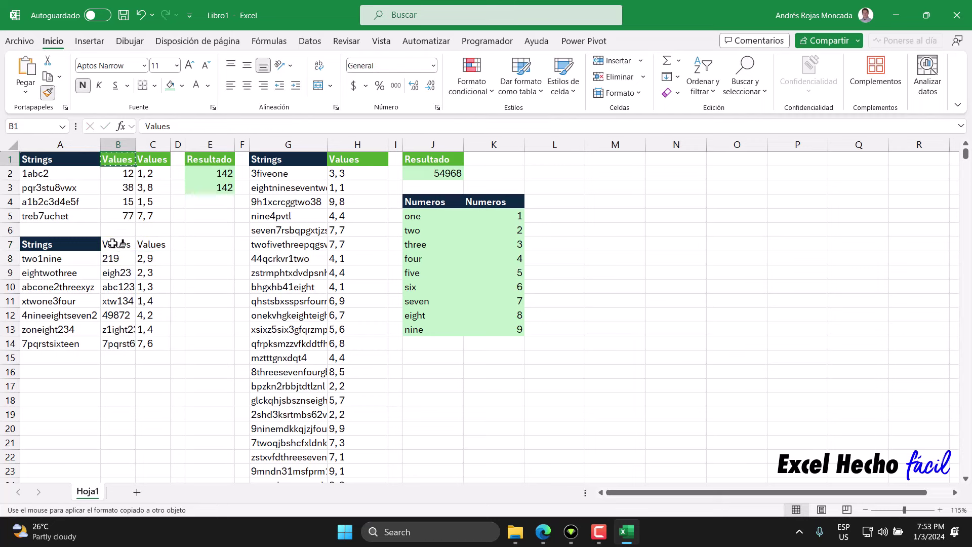
drag(114, 244, 147, 246)
click(152, 257)
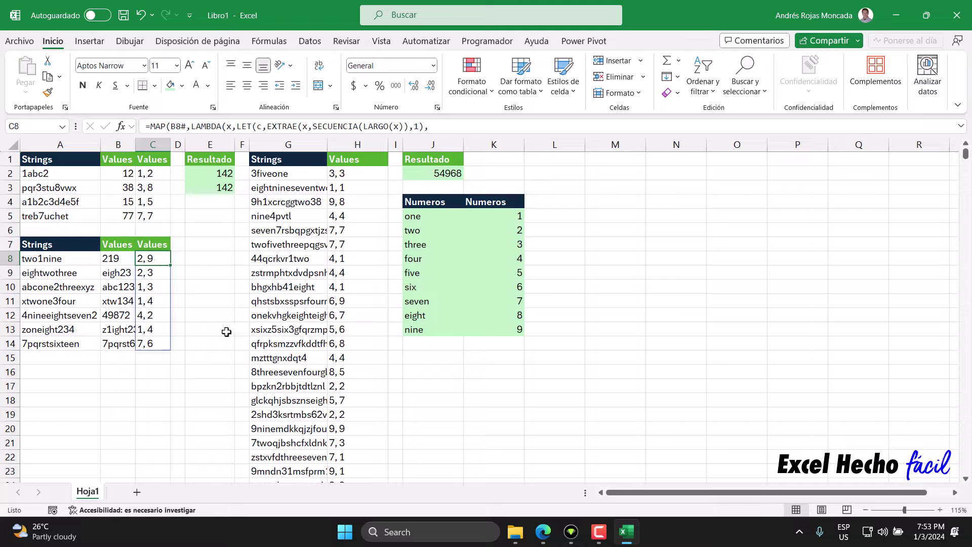
click(543, 532)
Compare the example calibration values 29 and 83 against the column C results.
drag(335, 366, 320, 366)
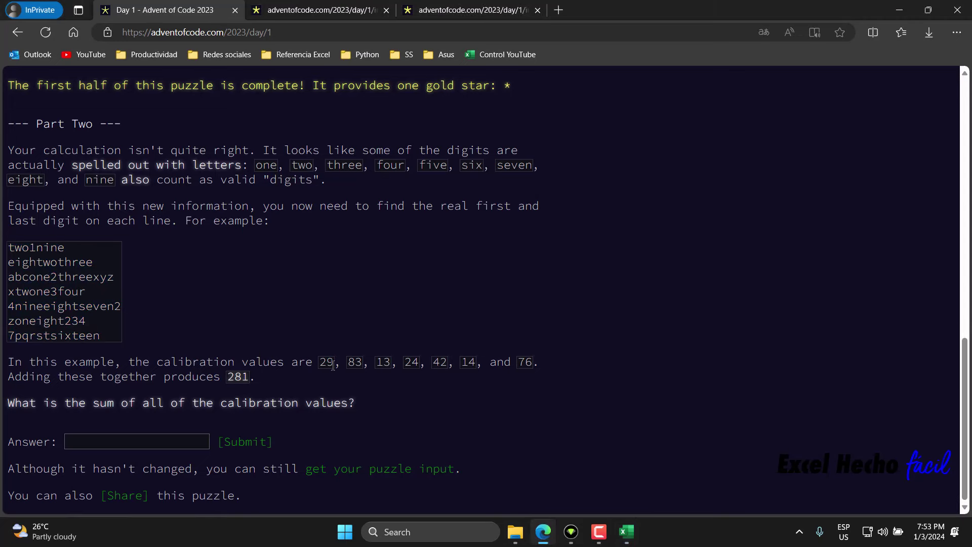
click(626, 532)
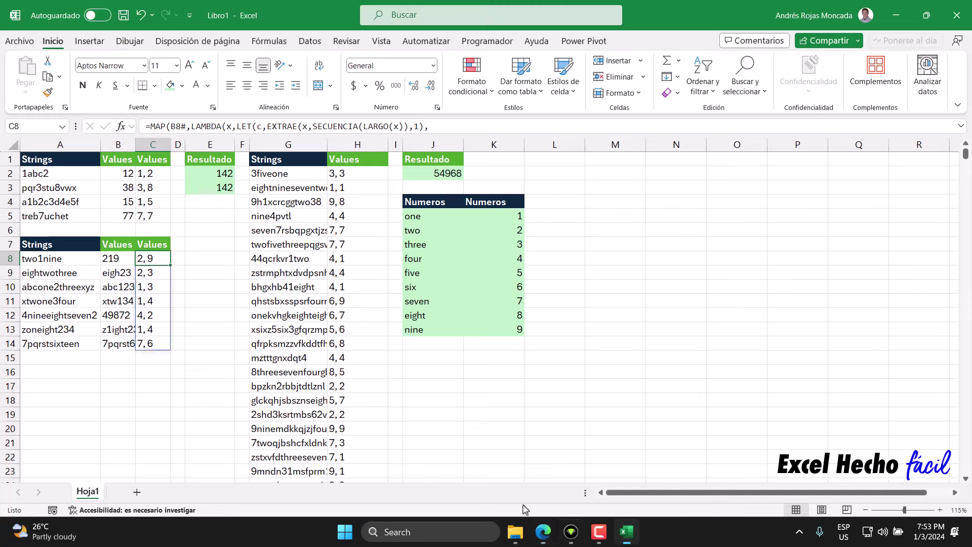
click(543, 532)
drag(348, 366, 360, 366)
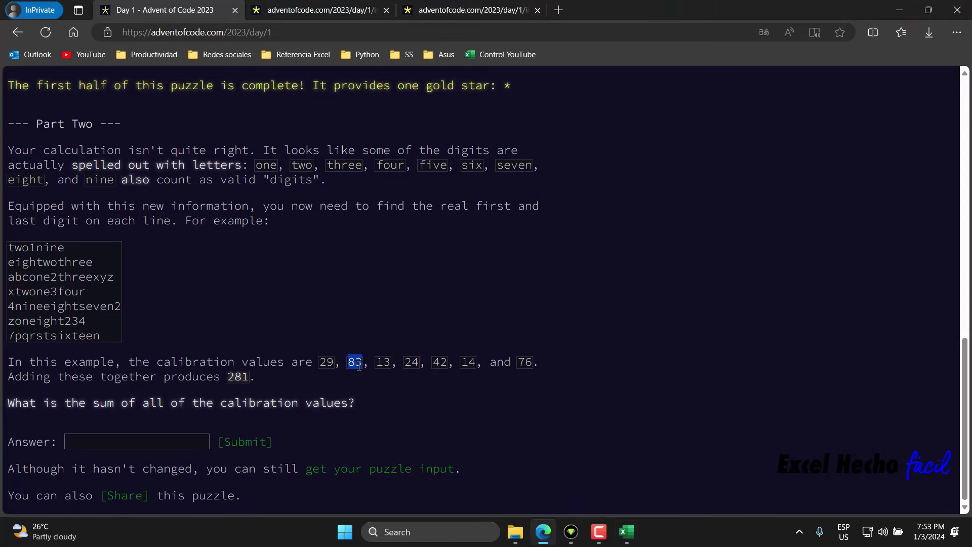
click(627, 532)
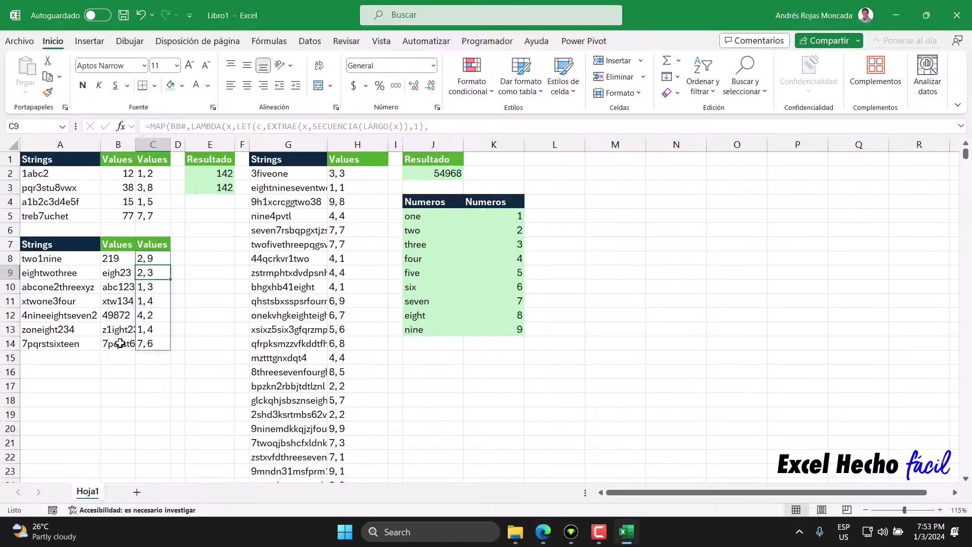
click(158, 287)
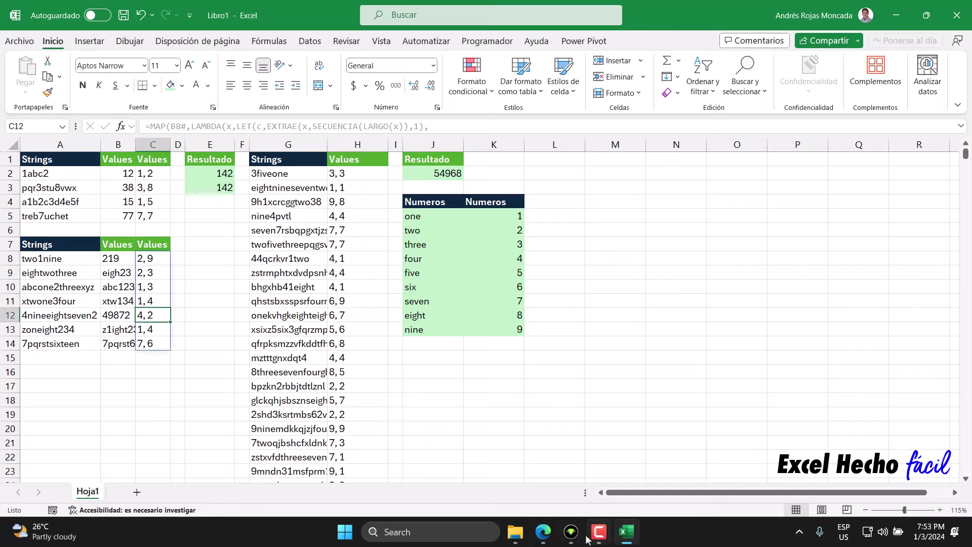
Check the expected value 24 against the xtwone3four result in C11.
click(544, 532)
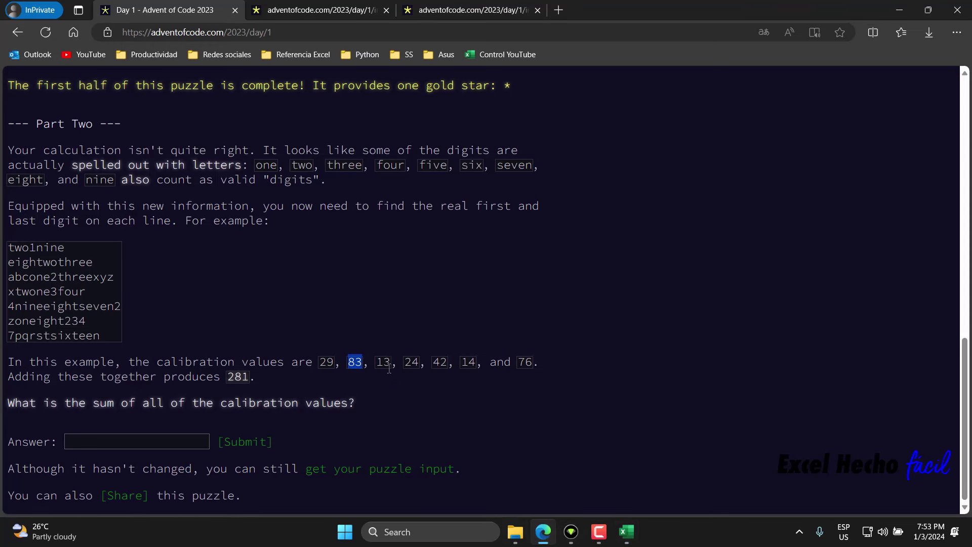
click(626, 532)
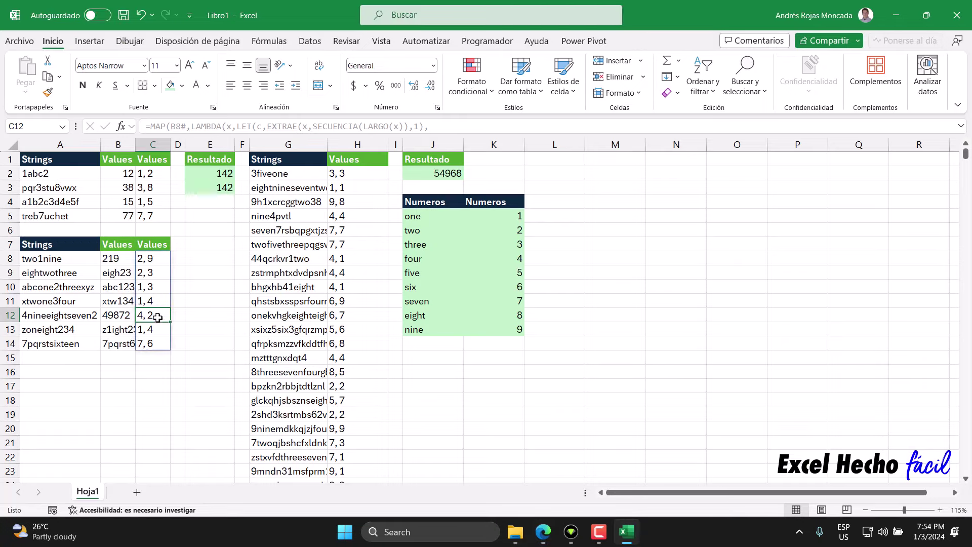
click(543, 532)
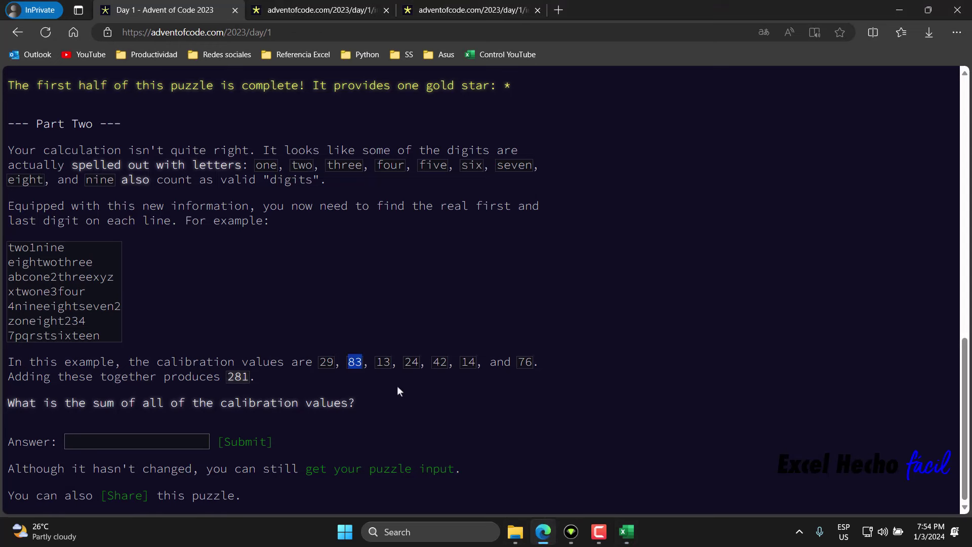
double_click(411, 362)
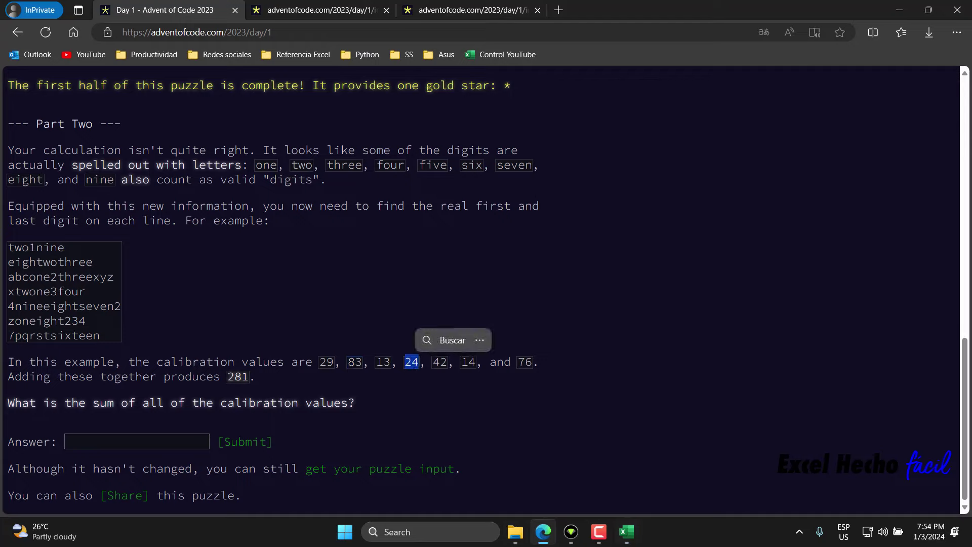
click(627, 532)
click(156, 302)
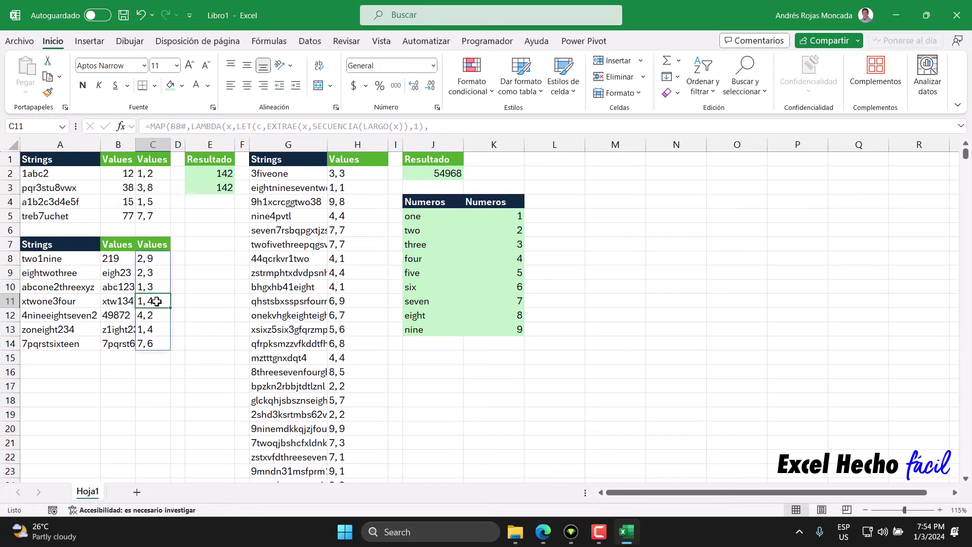
AutoFit column B, then inspect the overlapping eight, two and three inside A9's eightwothree.
double_click(135, 145)
click(68, 273)
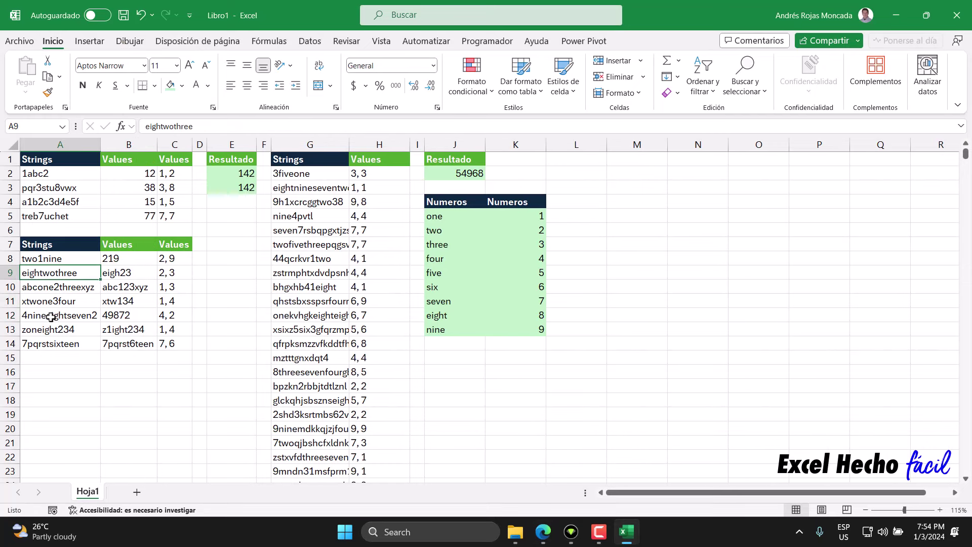
double_click(49, 274)
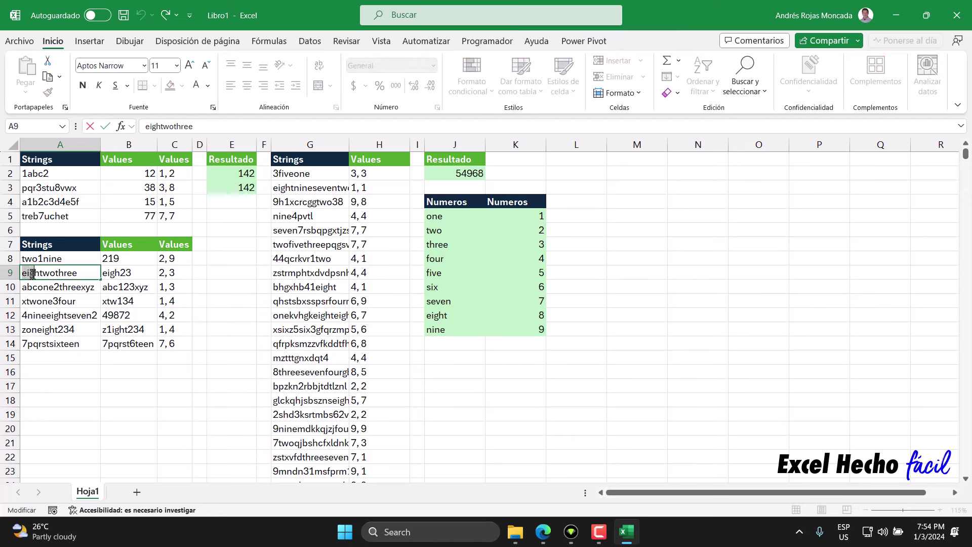
drag(22, 278, 44, 278)
drag(54, 276, 40, 277)
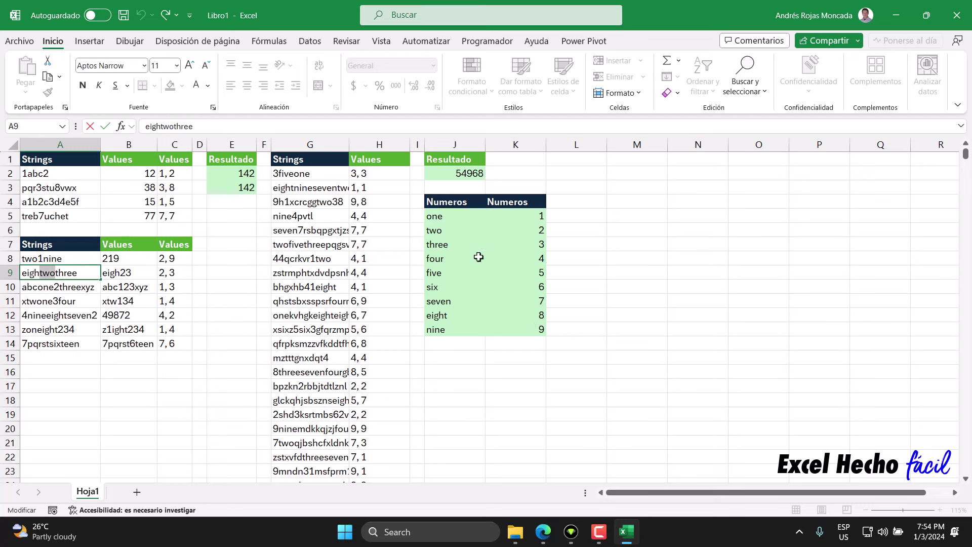
drag(77, 275, 57, 275)
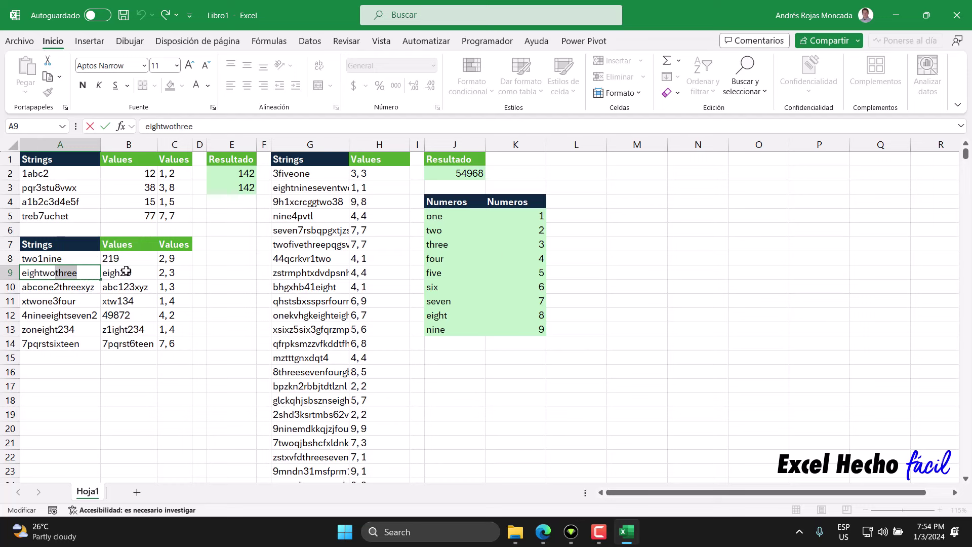
key(Escape)
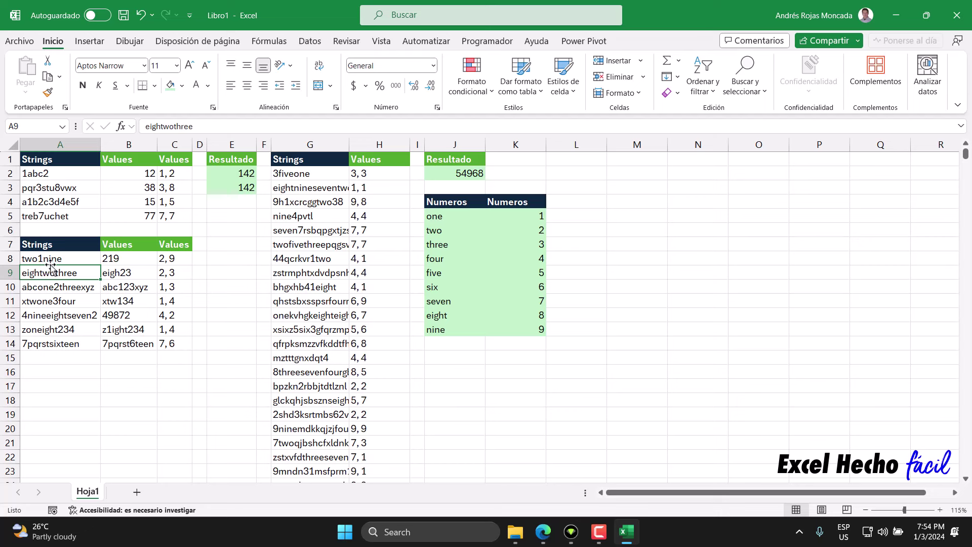
Colour the word eight blue within A9's eightwothree.
double_click(72, 273)
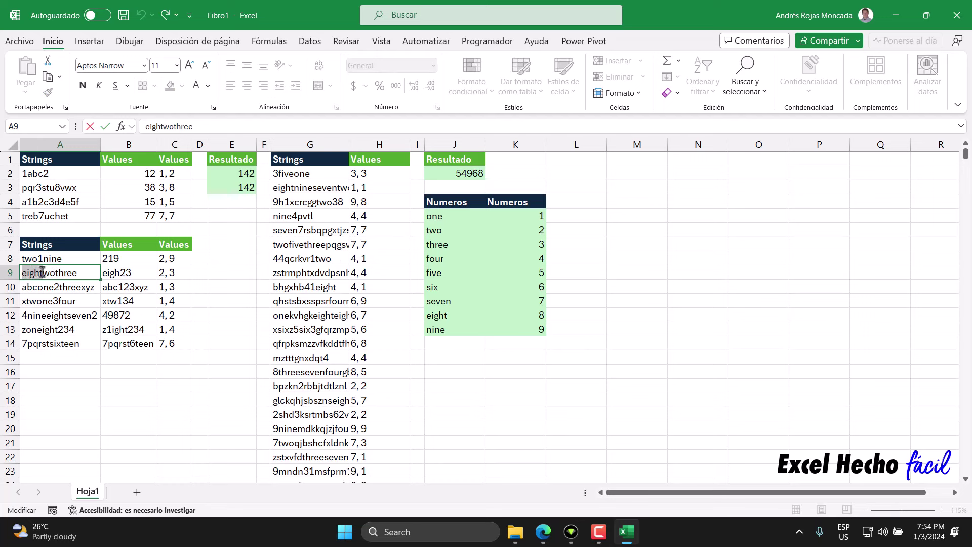
drag(42, 273, 43, 272)
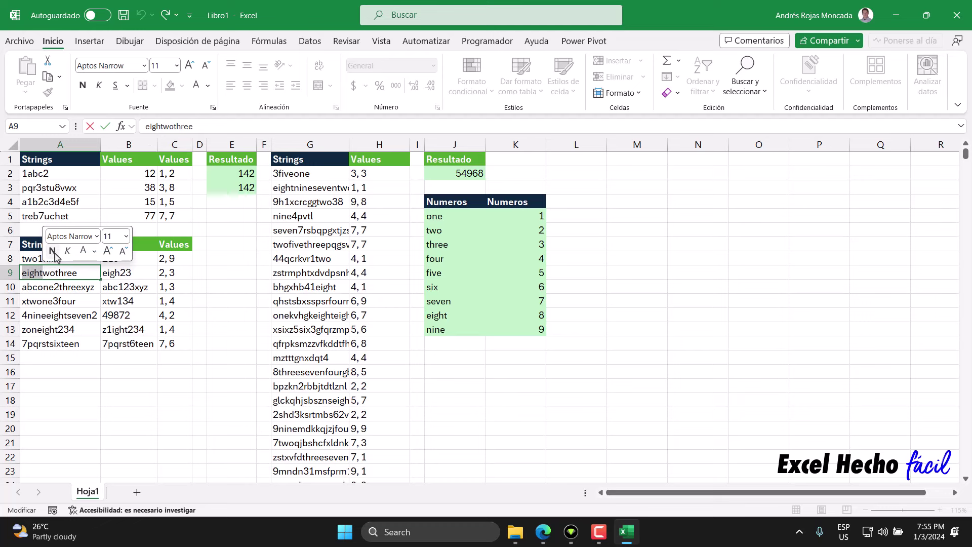
click(95, 250)
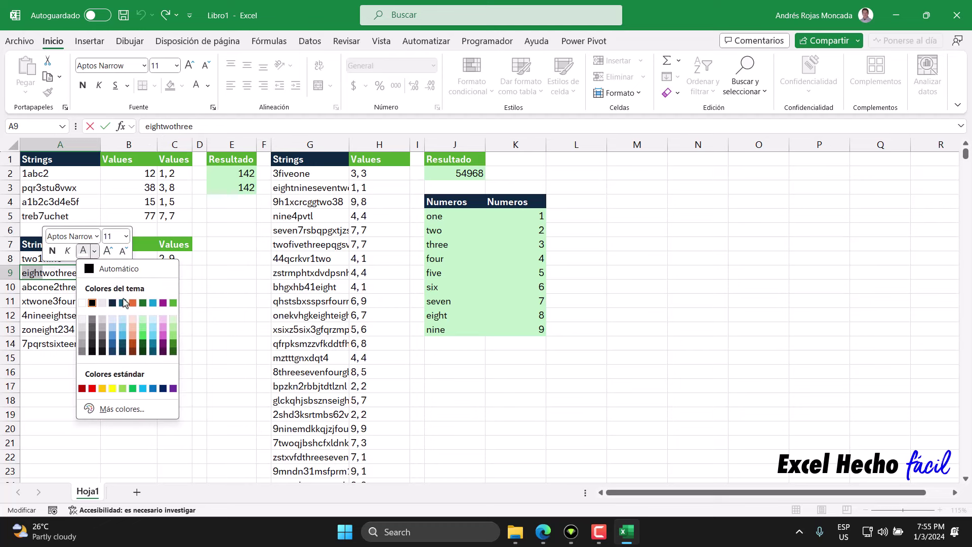
click(154, 390)
Colour the overlapping two purple and commit A9.
click(45, 276)
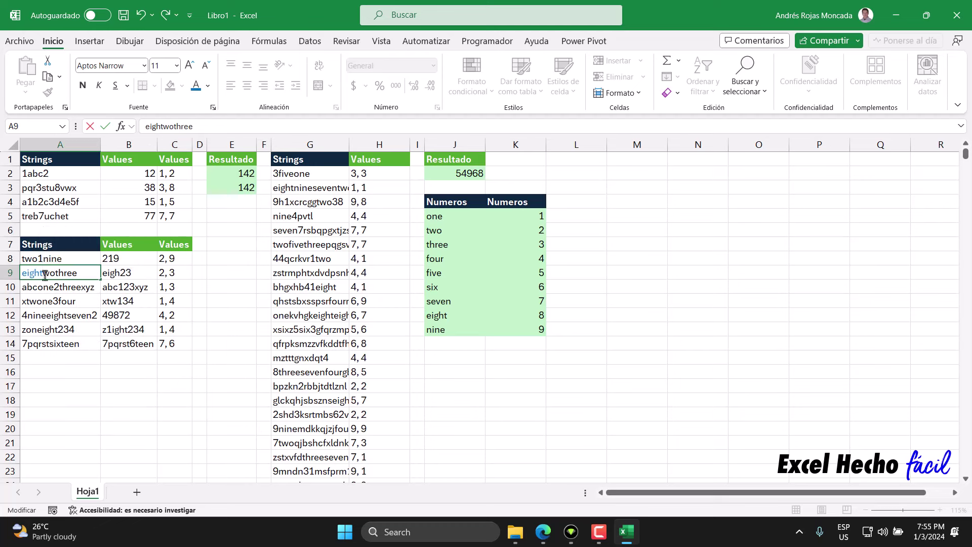
drag(48, 275, 57, 276)
click(107, 255)
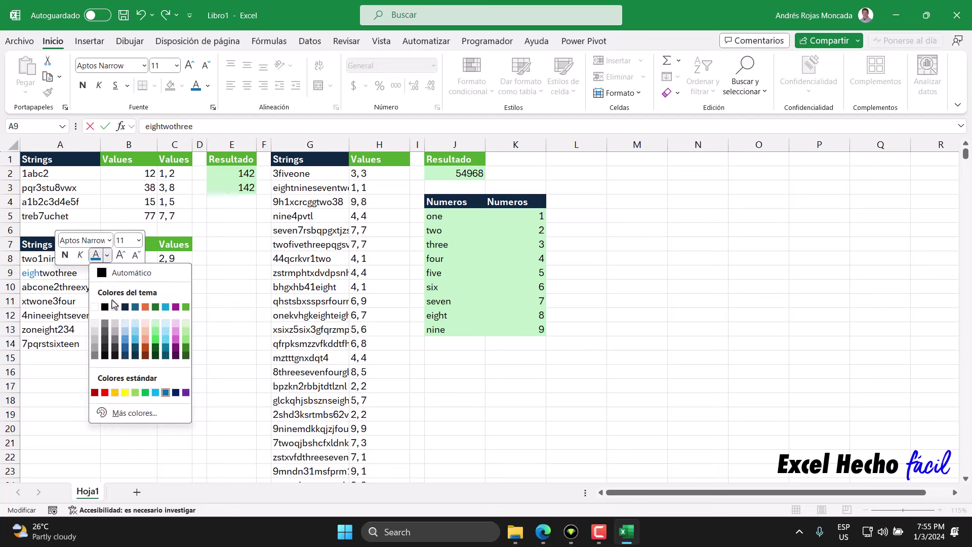
click(176, 307)
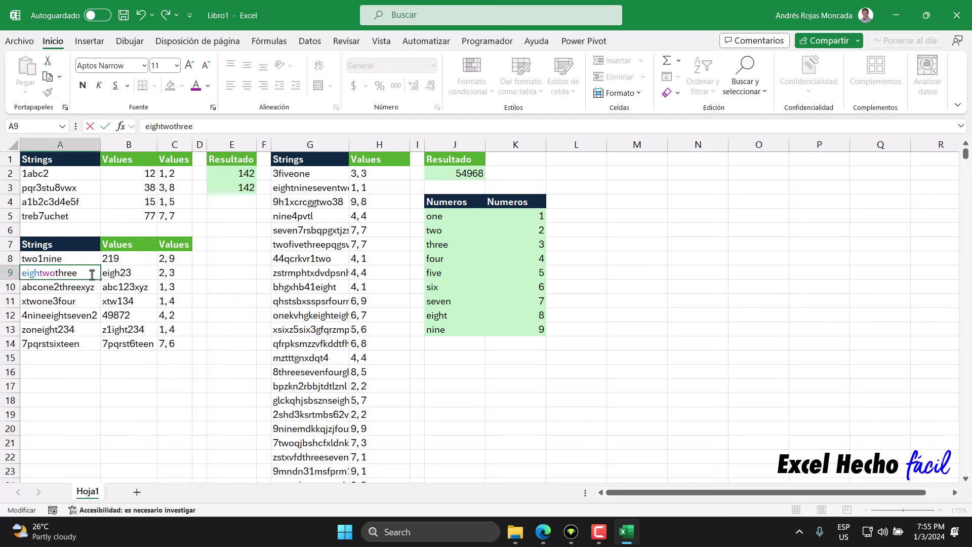
key(Return)
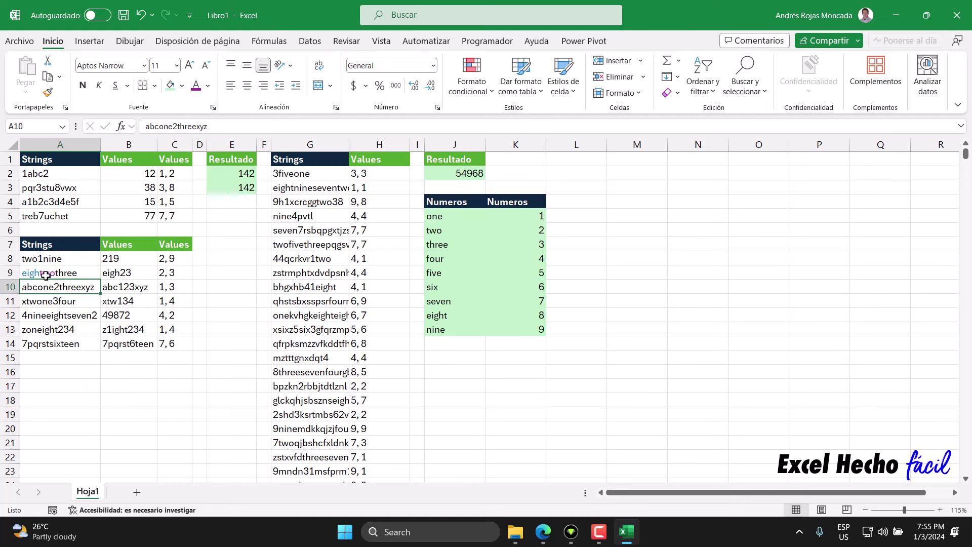
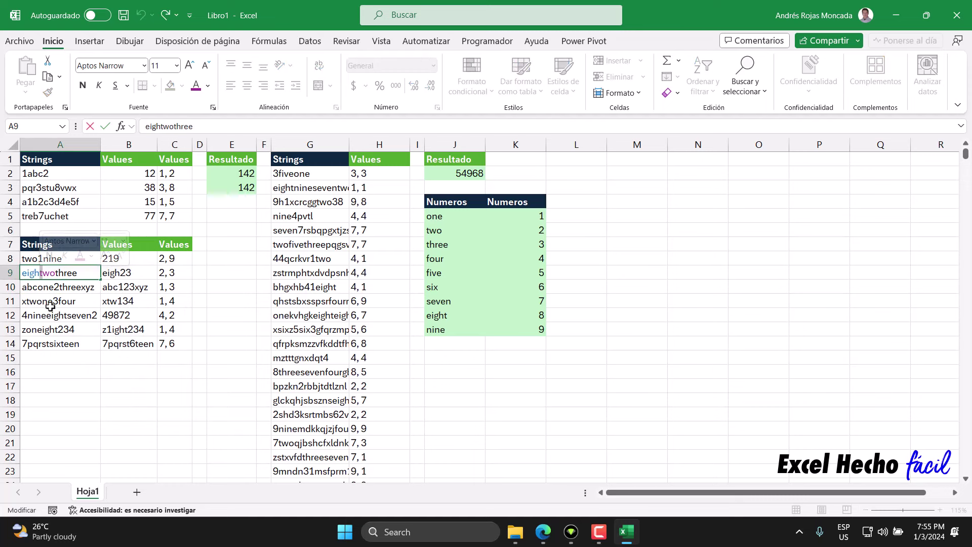
Colour the letters 'two' in A9's eightwothree purple.
click(93, 256)
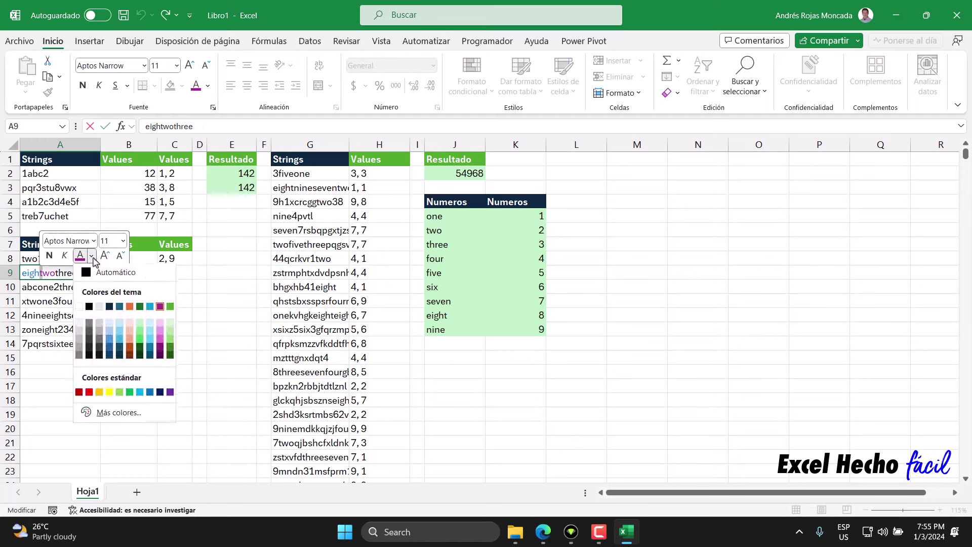
click(140, 307)
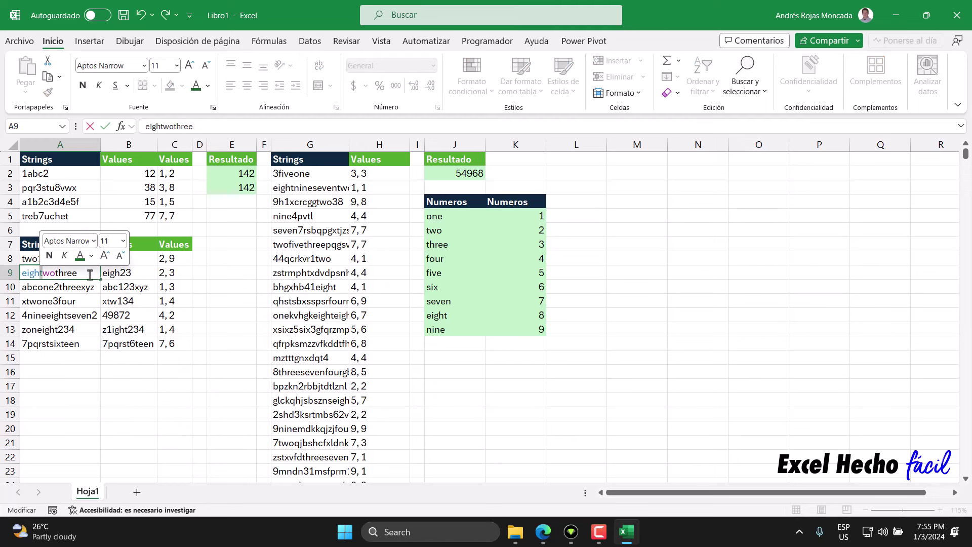
key(Return)
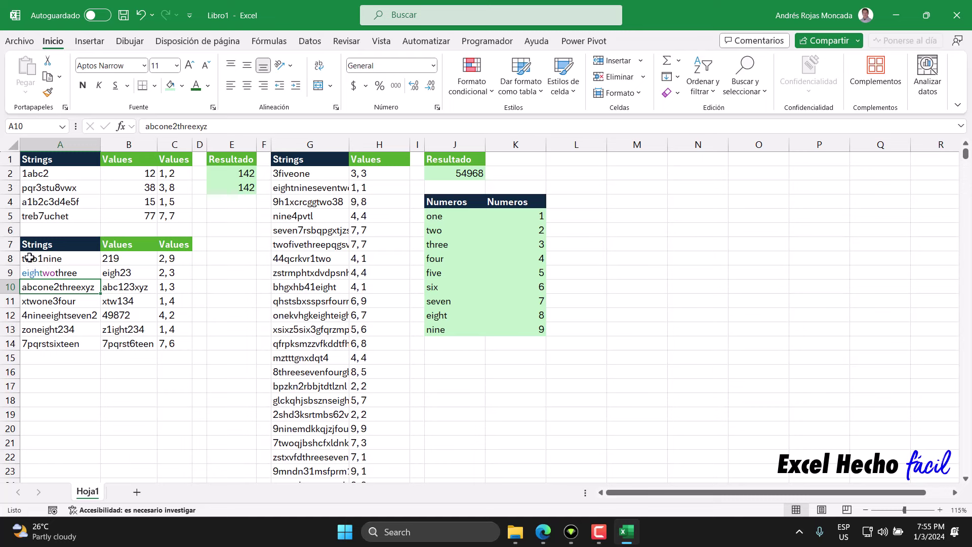
Copy the eightwothree text from cell A9 without changing it.
double_click(40, 275)
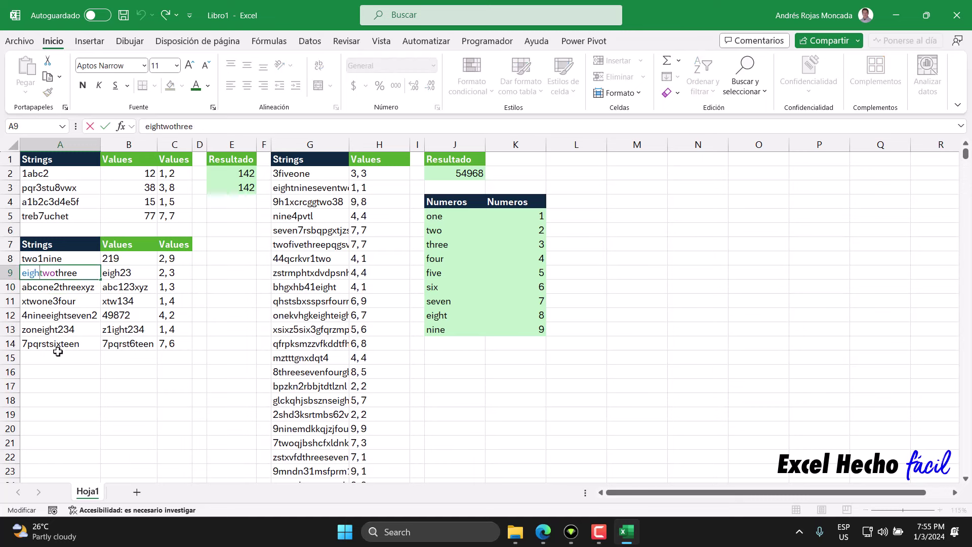
drag(77, 282, 2, 282)
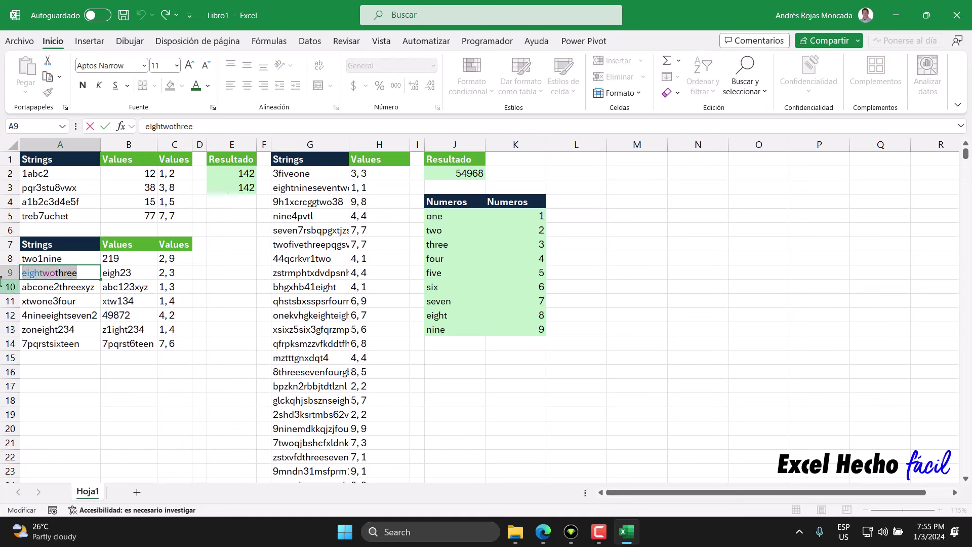
key(ctrl+c)
key(Escape)
double_click(51, 373)
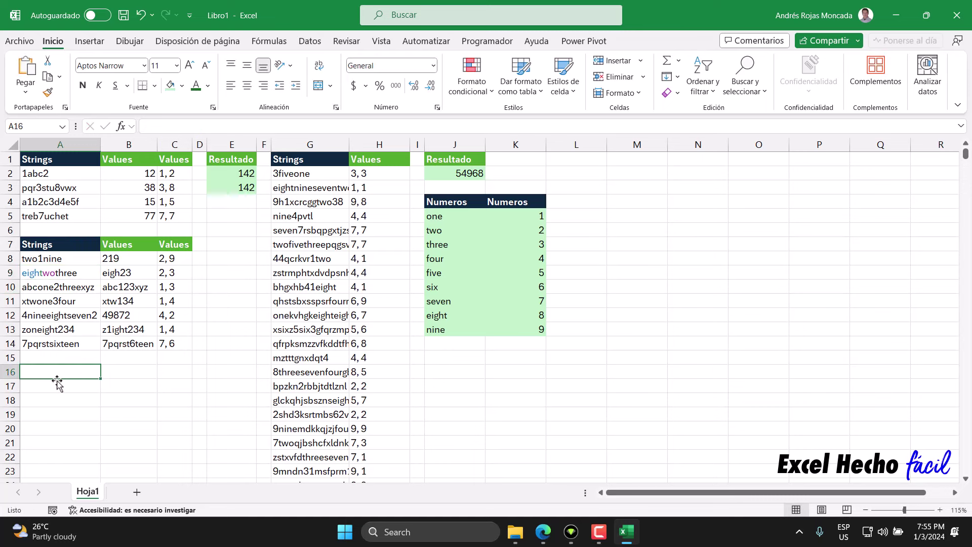
key(ctrl+v)
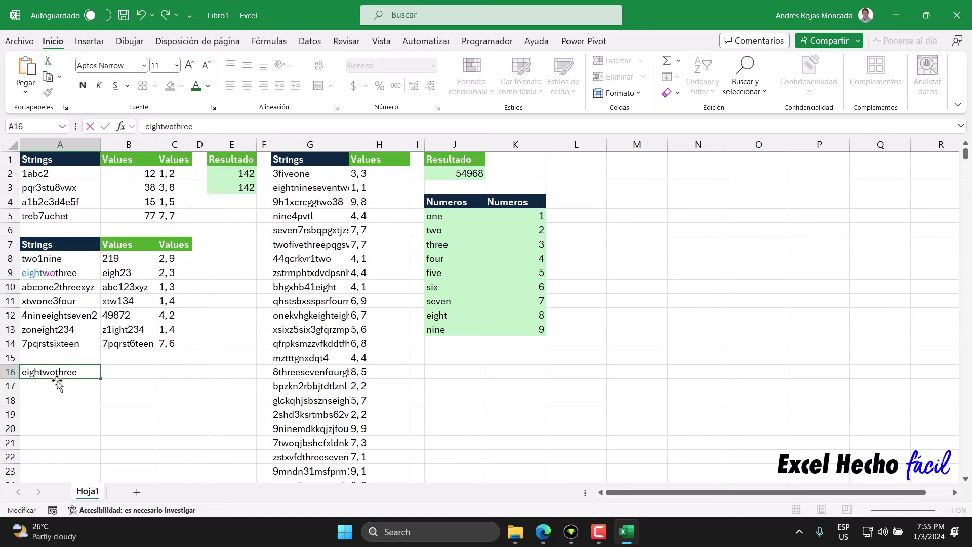
drag(44, 376, 8, 372)
drag(8, 373, 45, 375)
text(8eight)
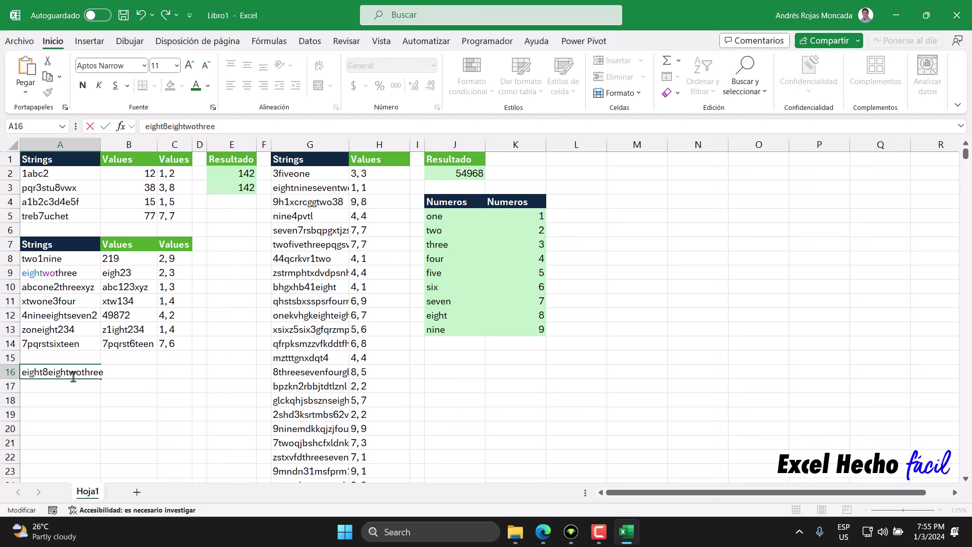
drag(67, 372, 81, 372)
key(Right)
text(o2)
text(tw)
drag(125, 372, 103, 369)
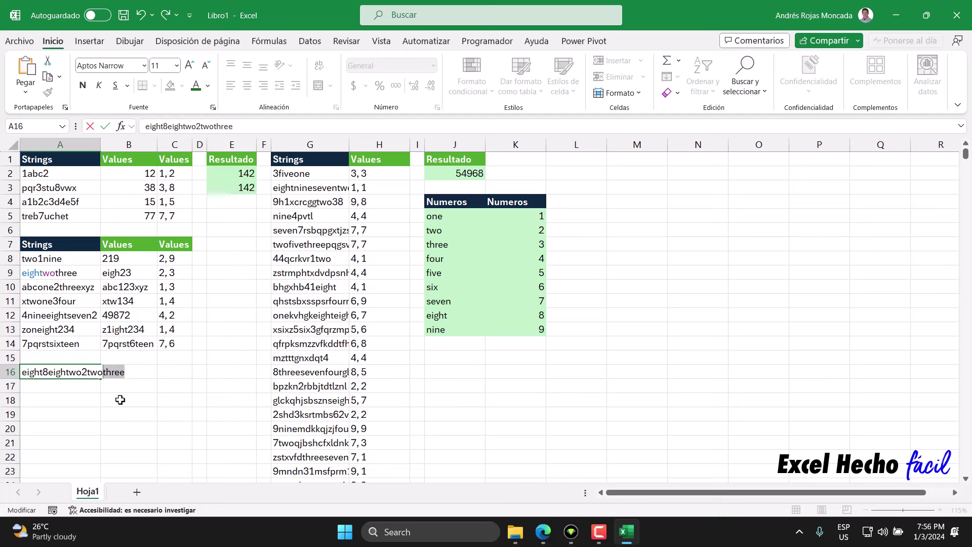
key(Right)
text(3)
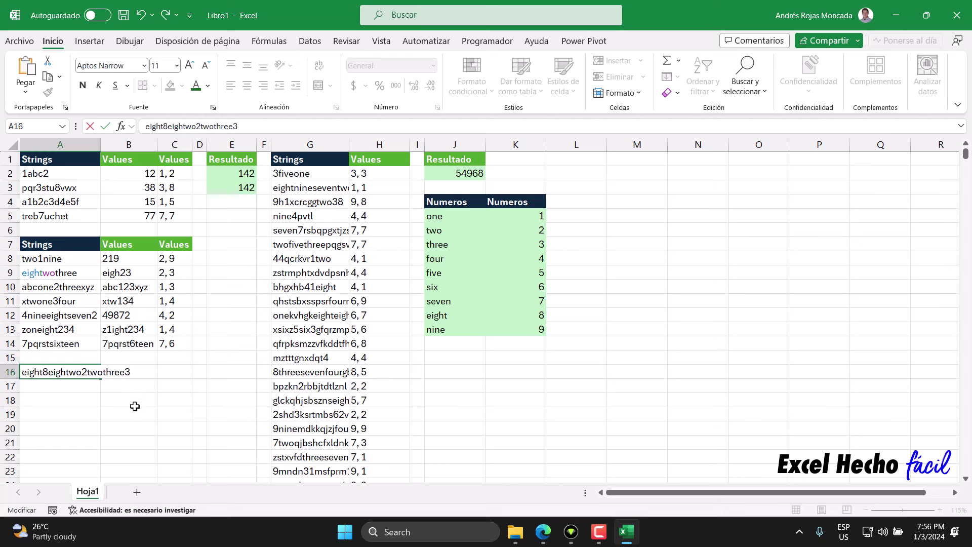
text(three)
key(Return)
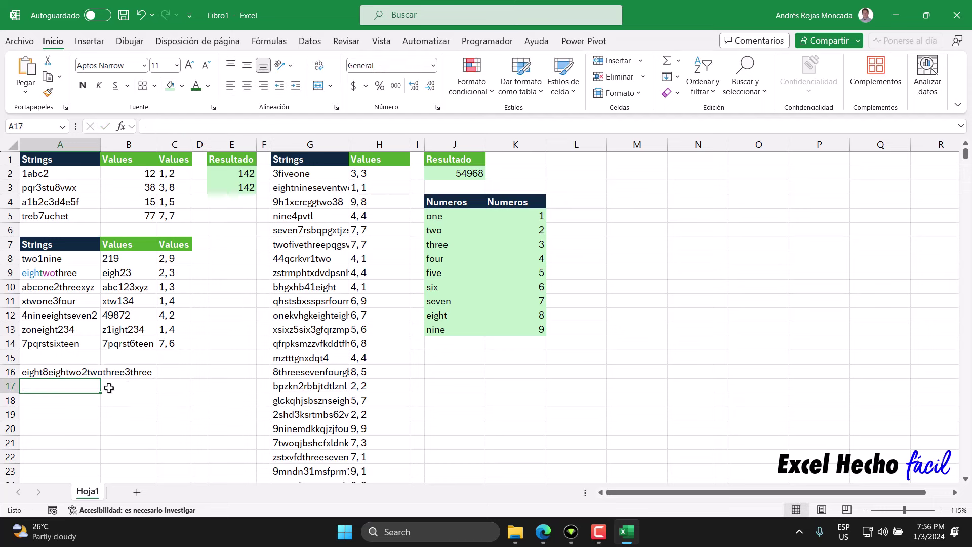
click(80, 370)
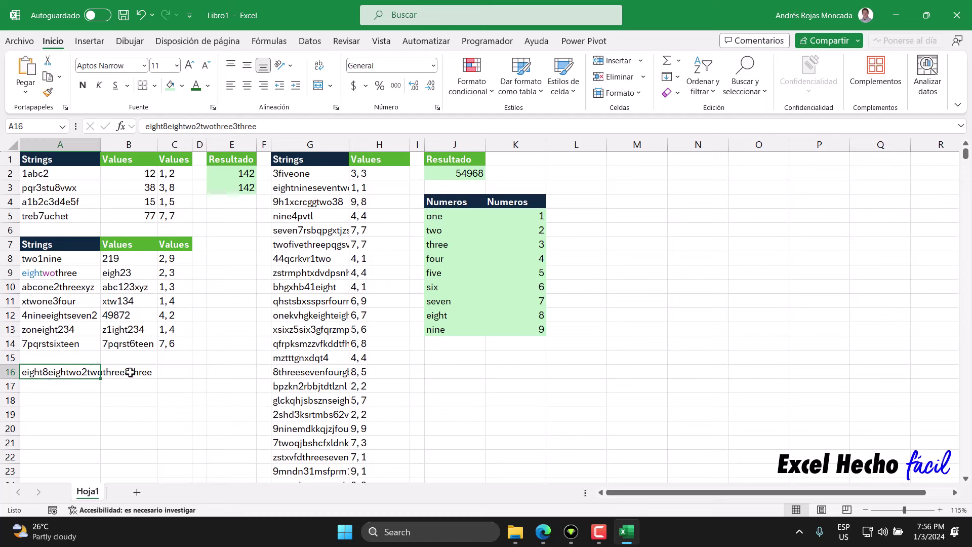
key(Delete)
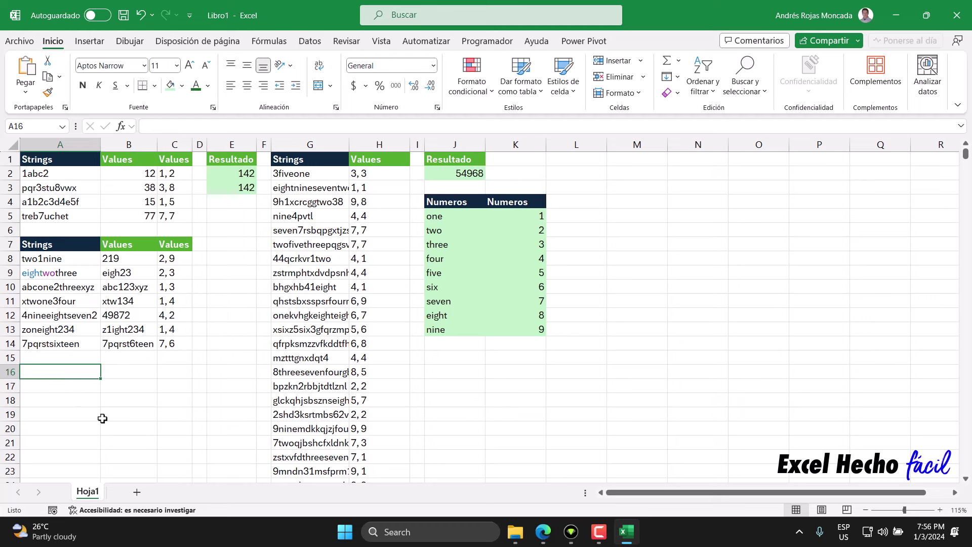
Delete the SUSTITUIR(a,TEXTOANTES(v,"-"),TEXTODESPUES(v,"-")) line from B8's formula.
click(126, 261)
key(F2)
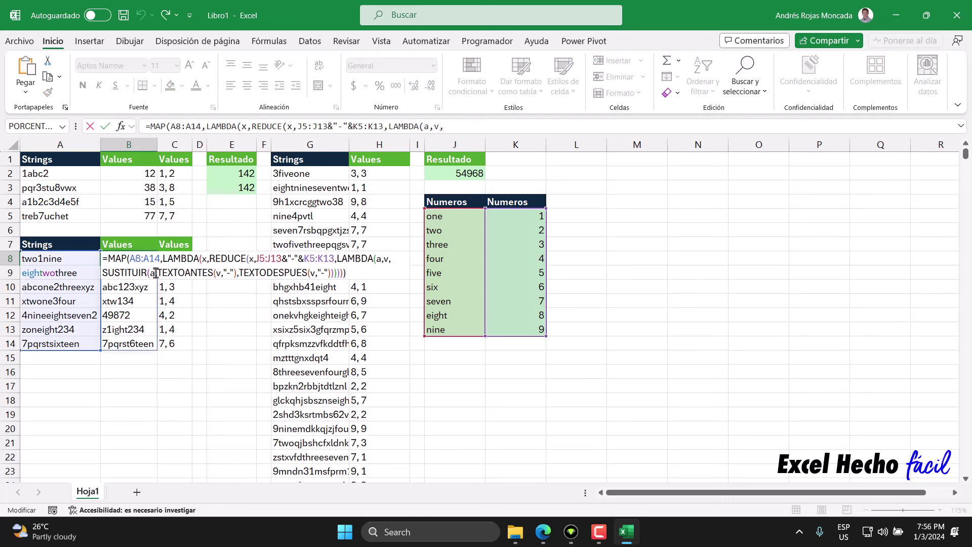
click(155, 274)
click(186, 287)
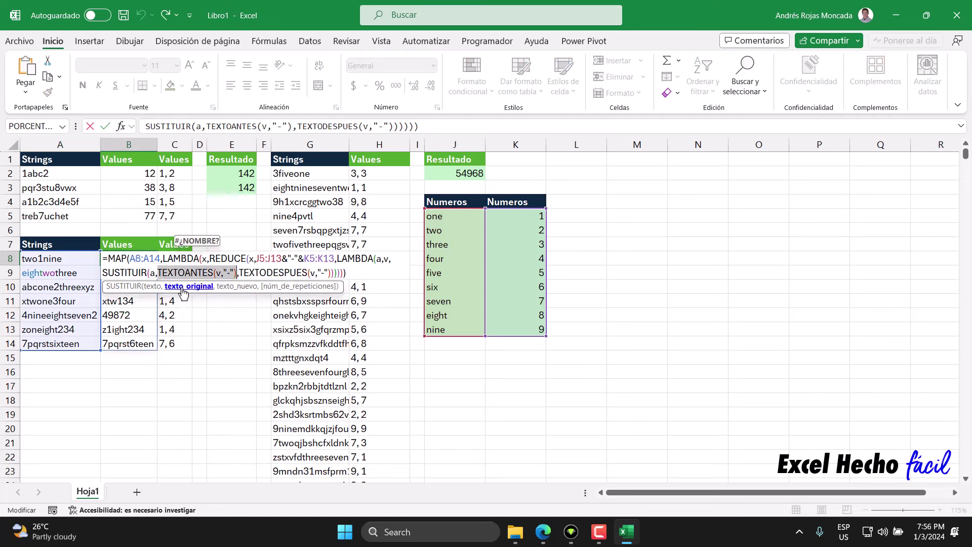
drag(338, 273, 90, 282)
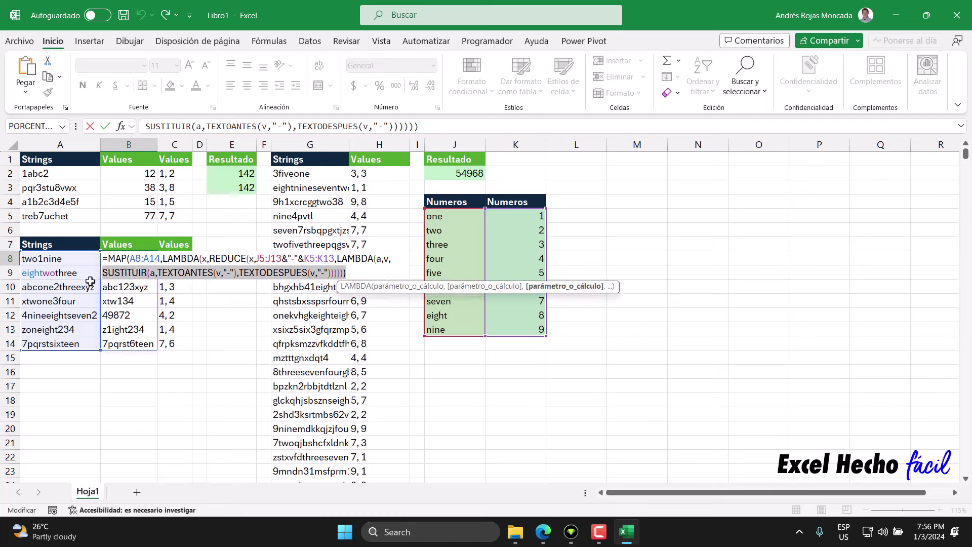
key(BackSpace)
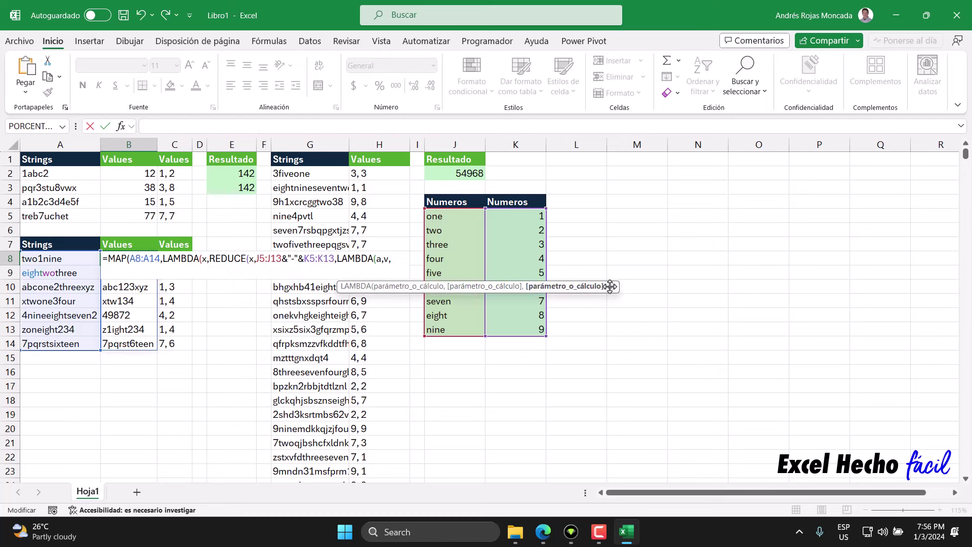
drag(611, 286, 609, 357)
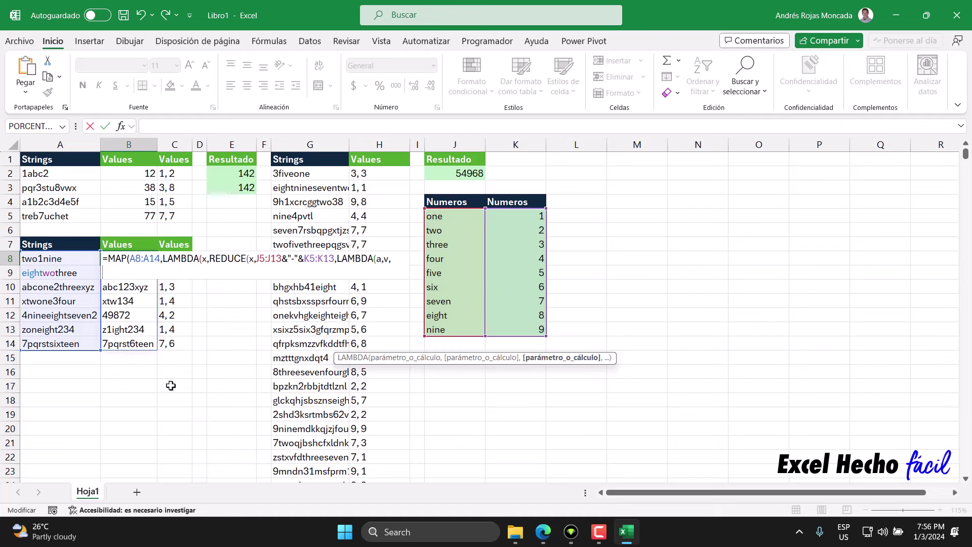
Start a LET in B8 whose ta value calls TEXTOANTES.
text(le)
key(Tab)
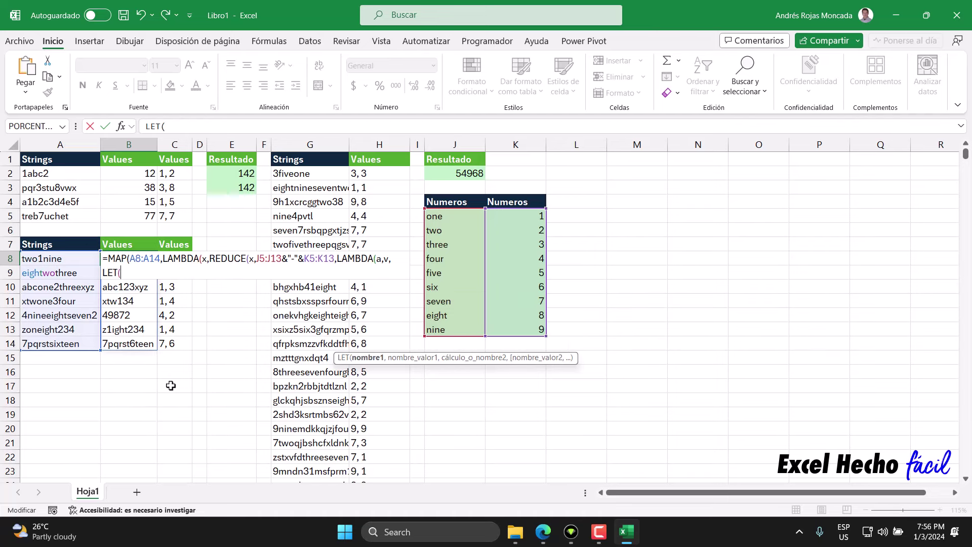
text(a)
text(,antex)
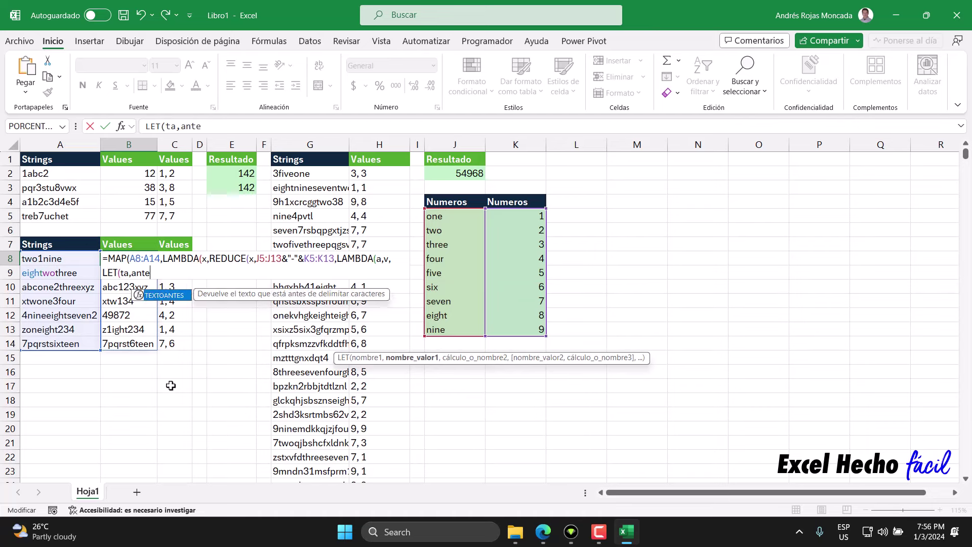
text(t)
key(Tab)
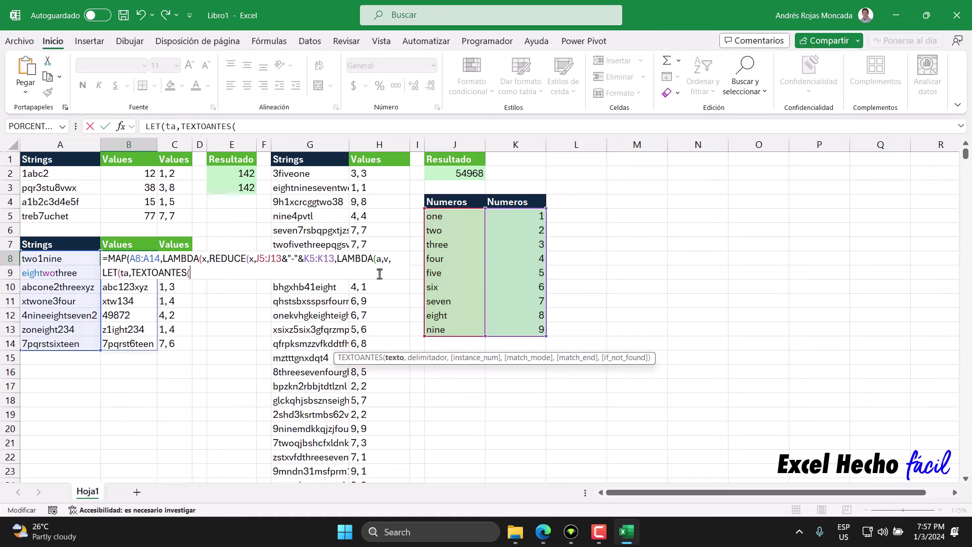
click(384, 259)
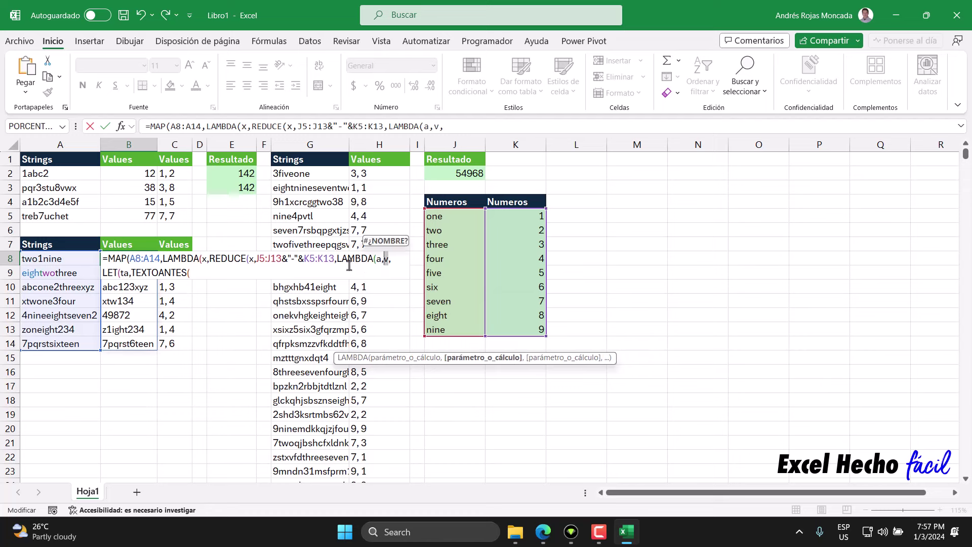
click(201, 273)
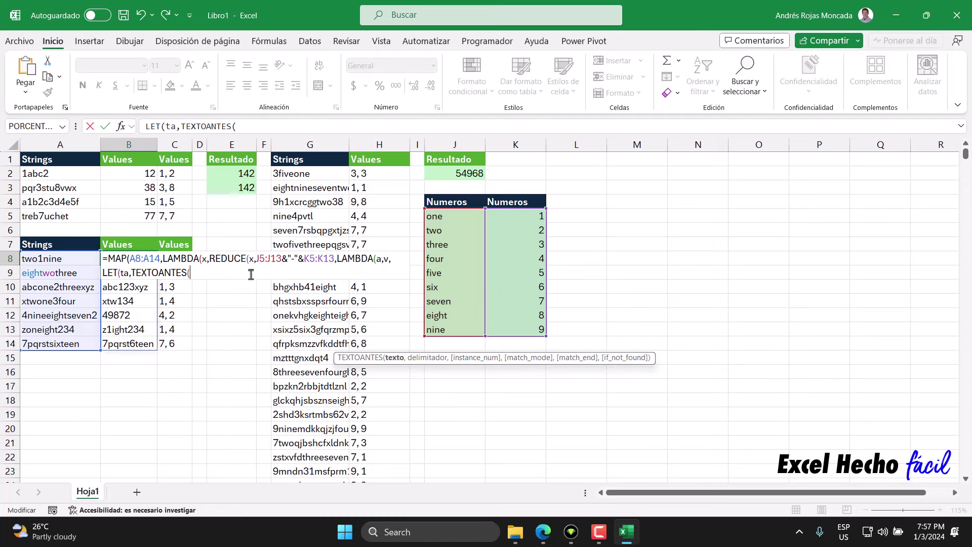
click(386, 259)
click(191, 274)
Give ta the arguments (v,"-") and define td as TEXTODESPUES(v,"-").
text(v,")
text(-"))
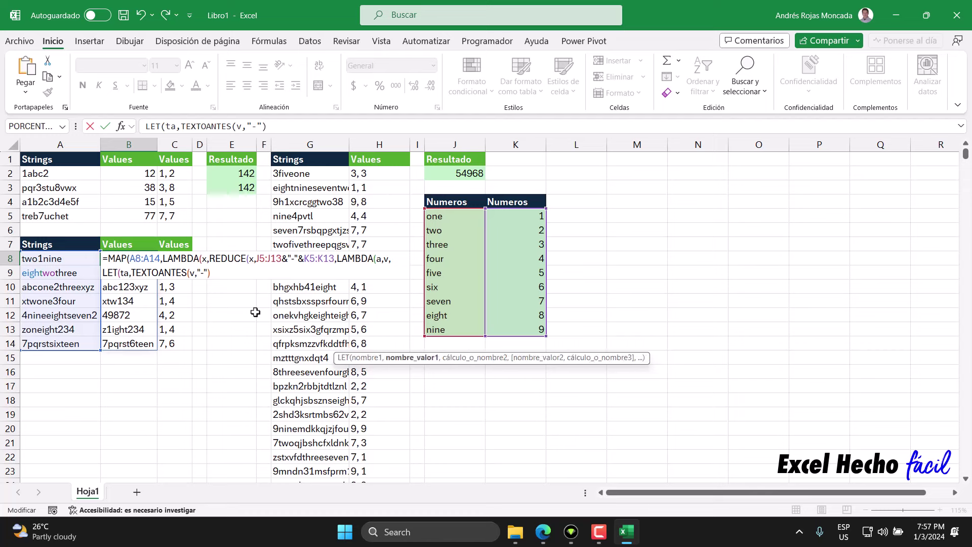
text(,)
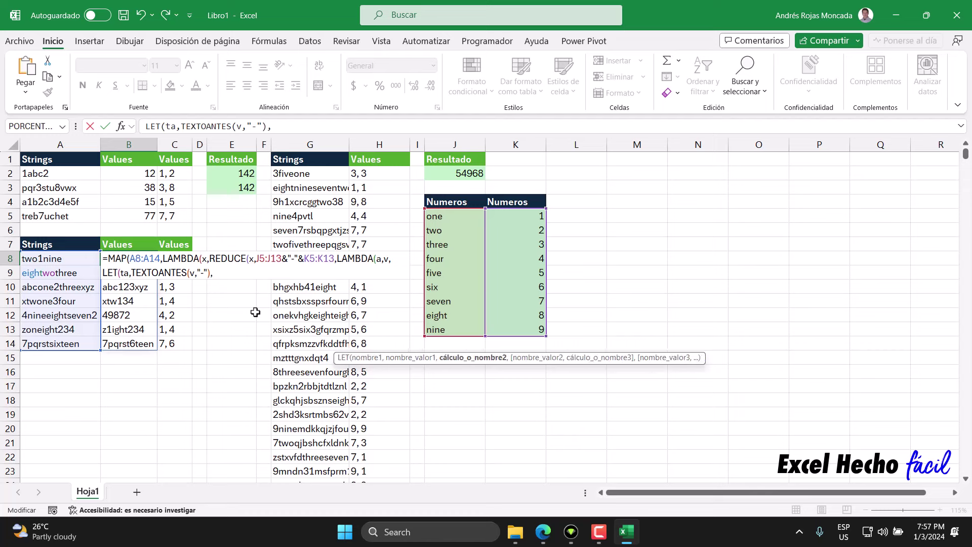
text(t)
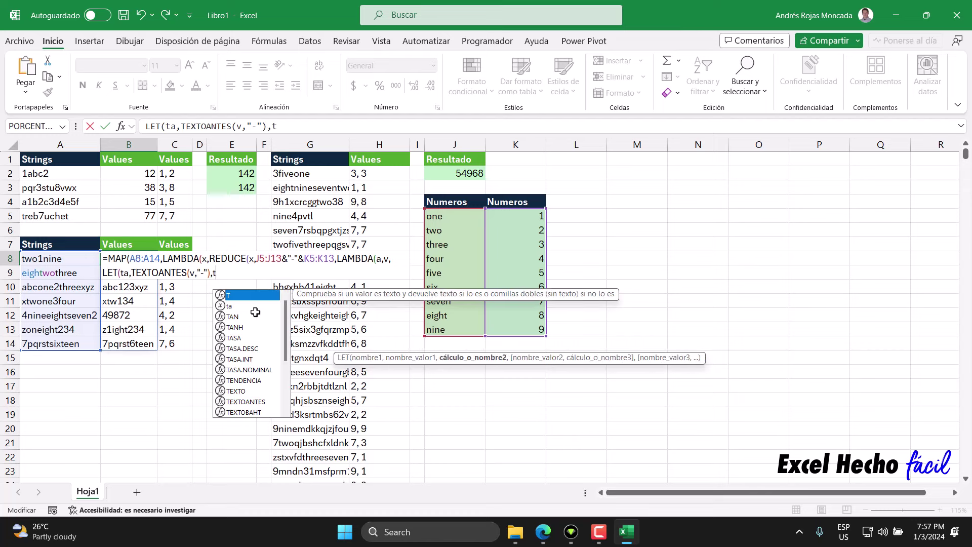
text(d,)
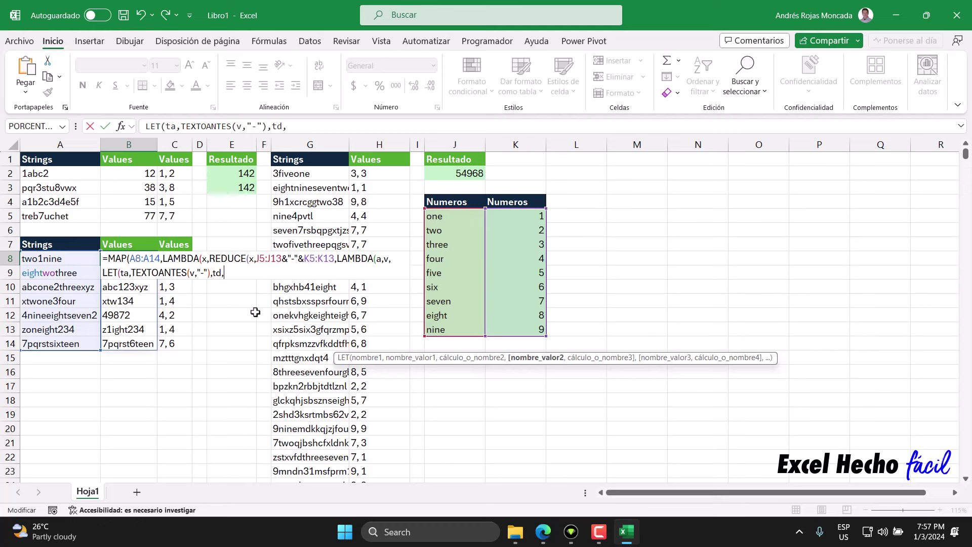
text(desp)
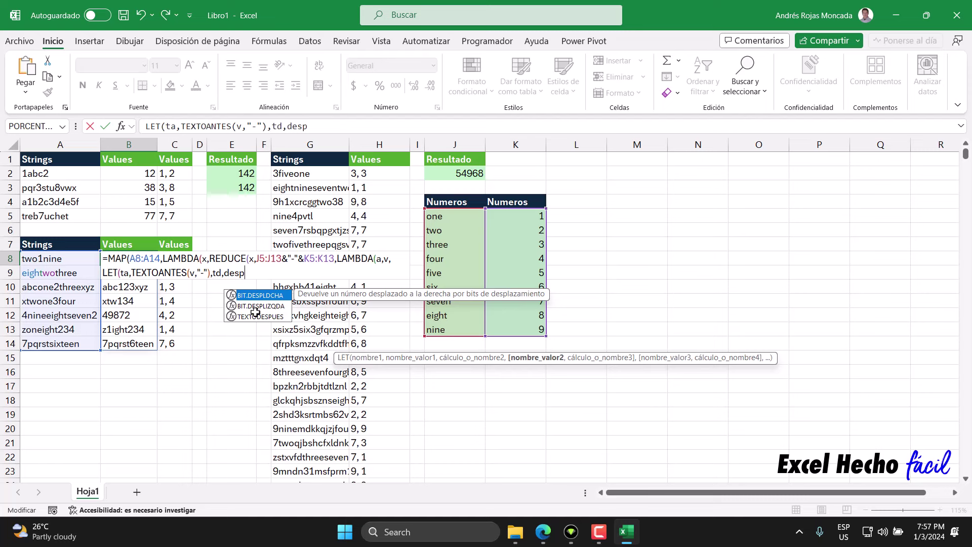
double_click(255, 312)
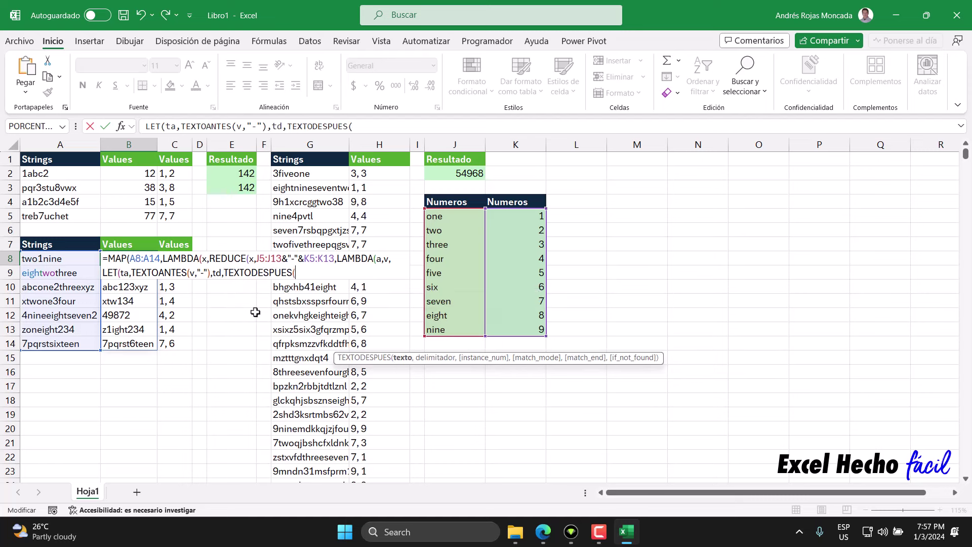
text(v,"-")
text())
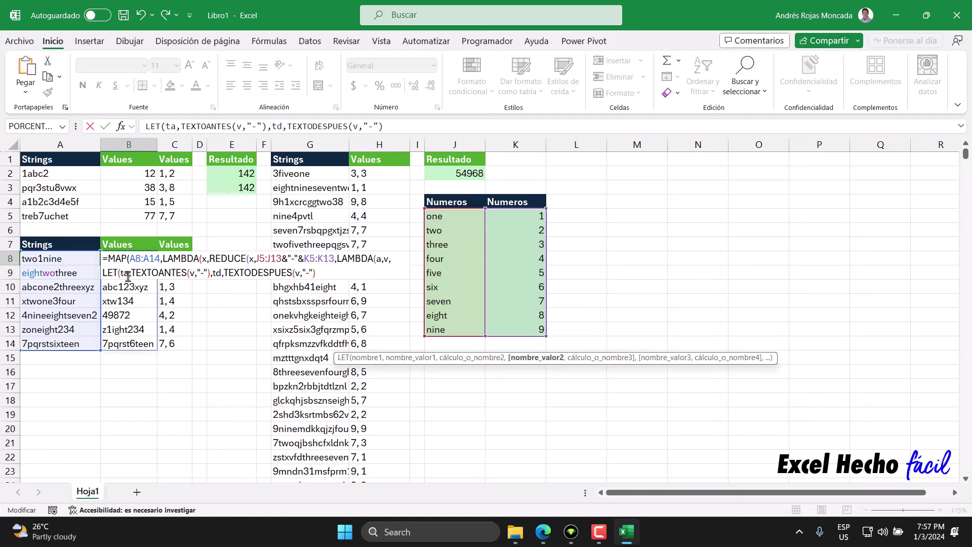
double_click(124, 273)
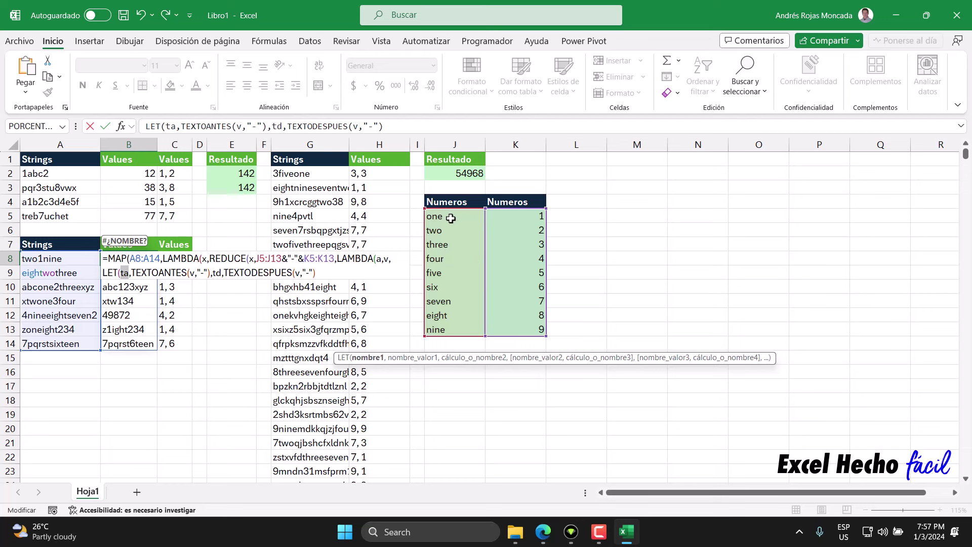
double_click(216, 272)
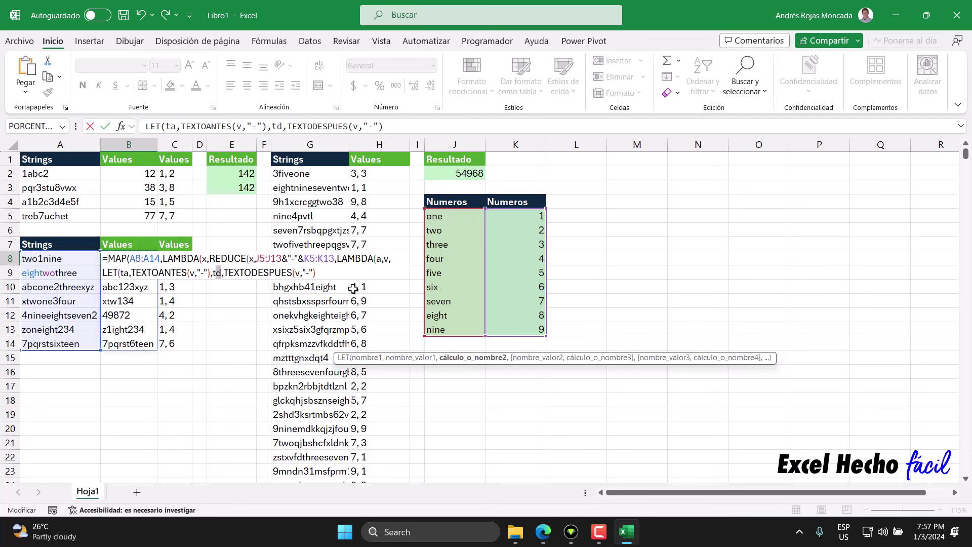
key(Right)
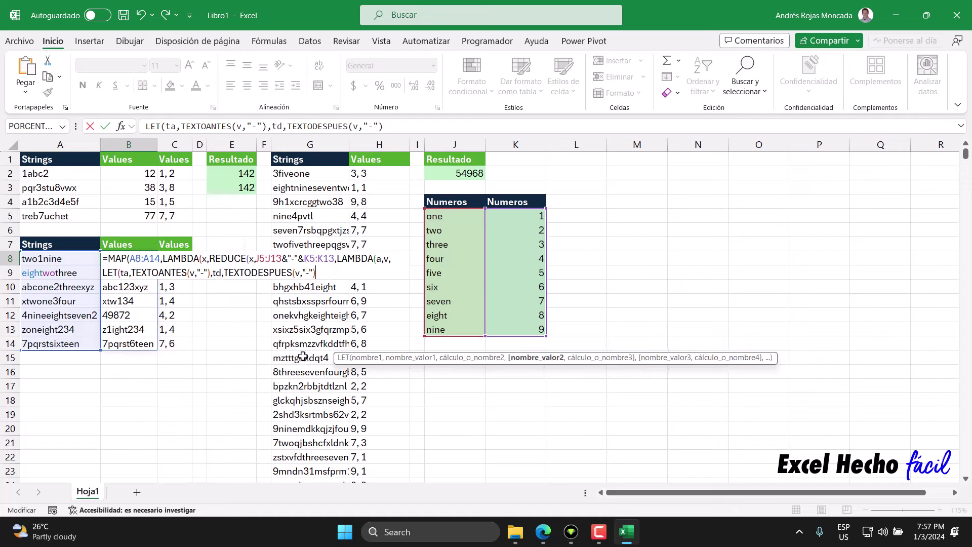
End the LET with SUSTITUIR(a,ta,ta&td&ta) and close all parentheses.
text(,)
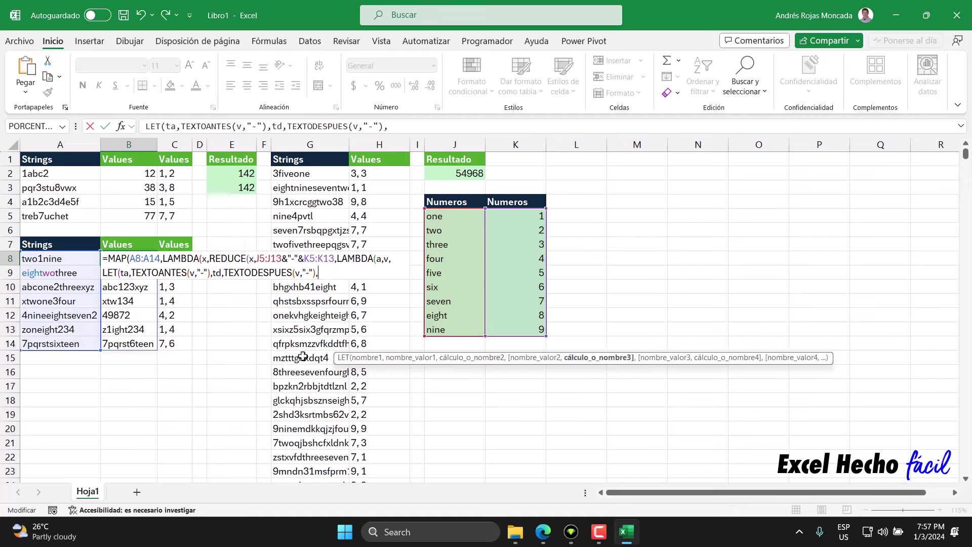
text(SUST)
key(Tab)
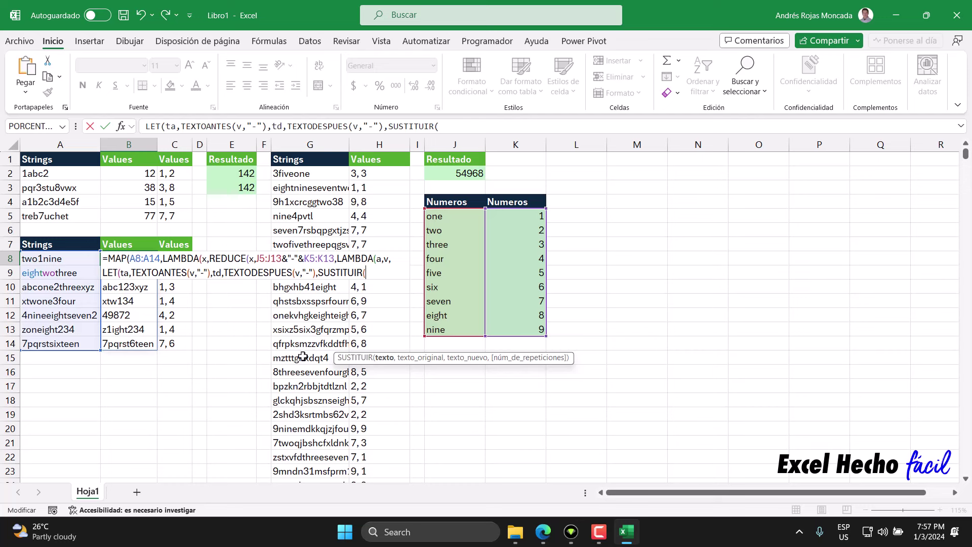
text(a)
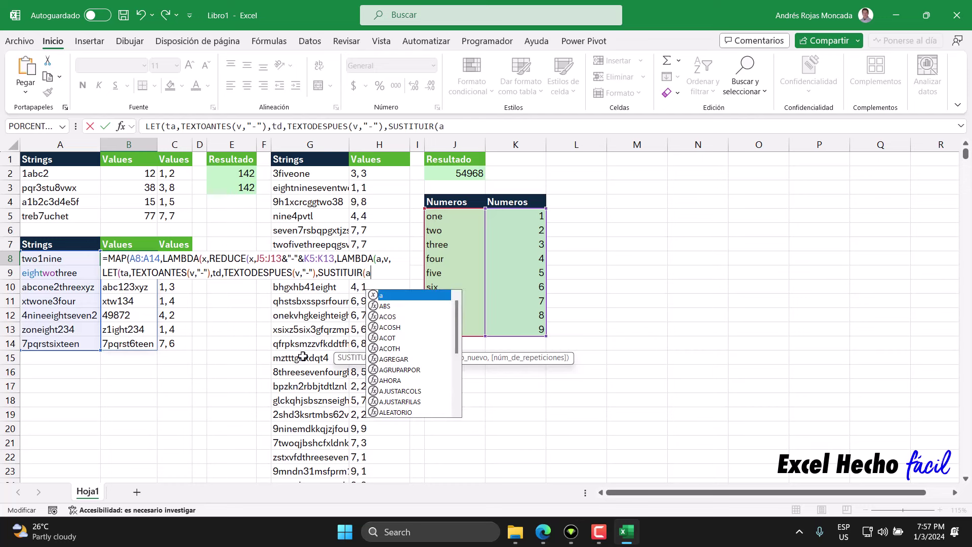
text(,)
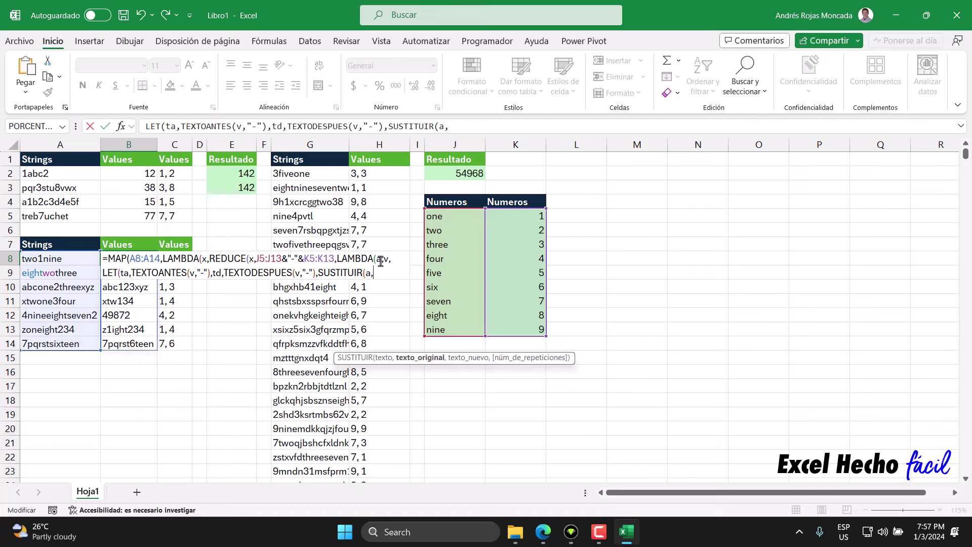
click(378, 258)
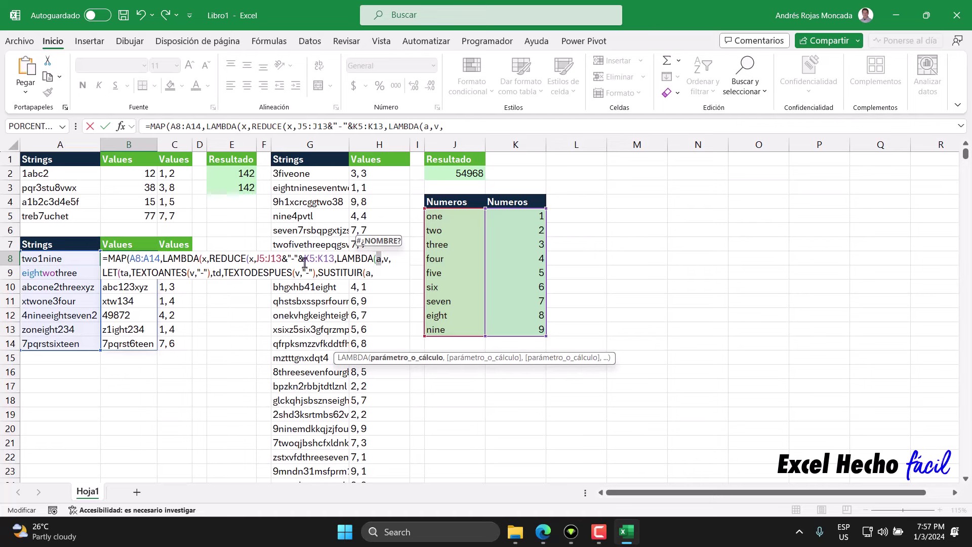
click(254, 259)
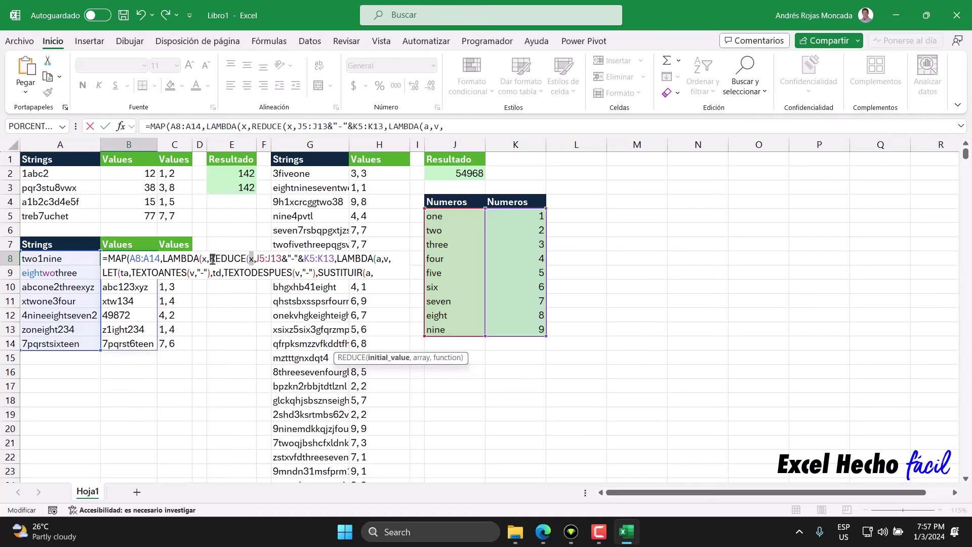
double_click(202, 258)
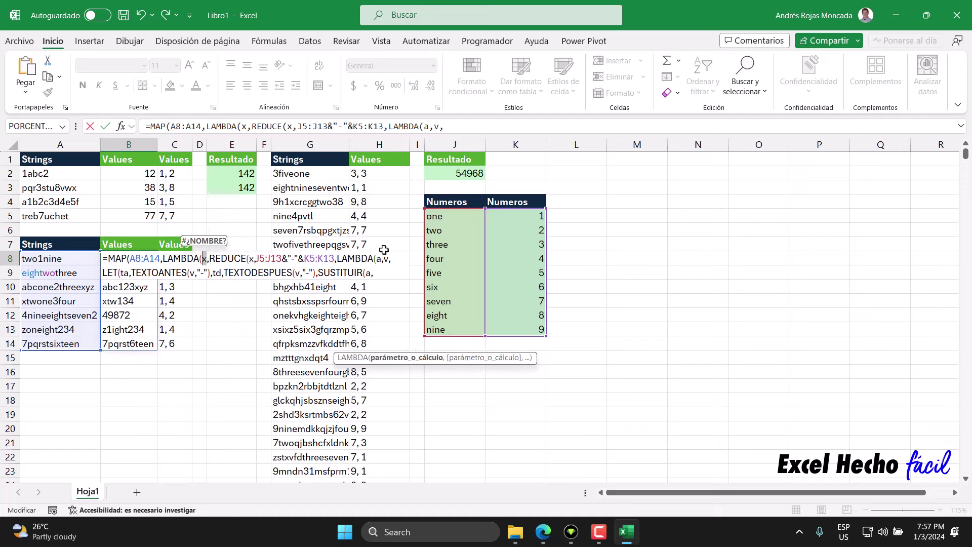
click(375, 275)
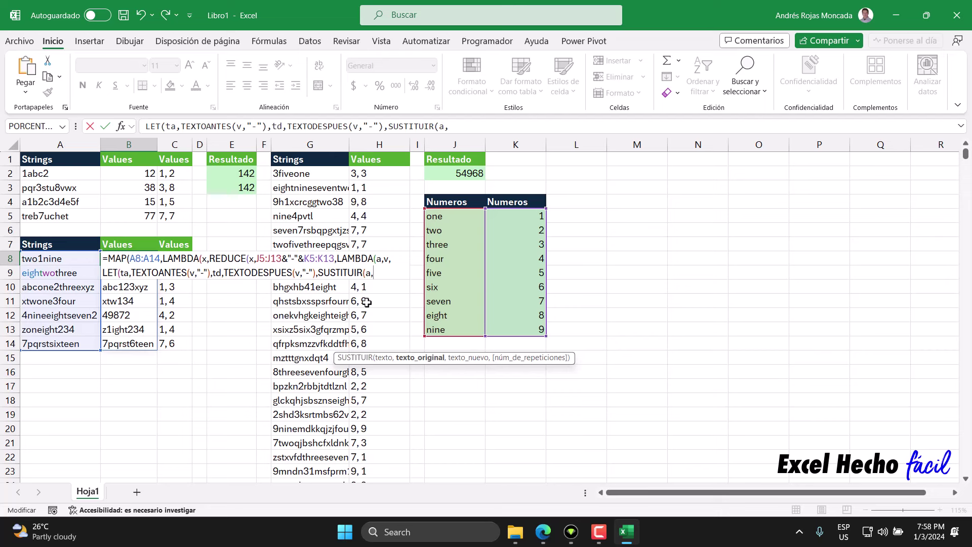
text(ta,)
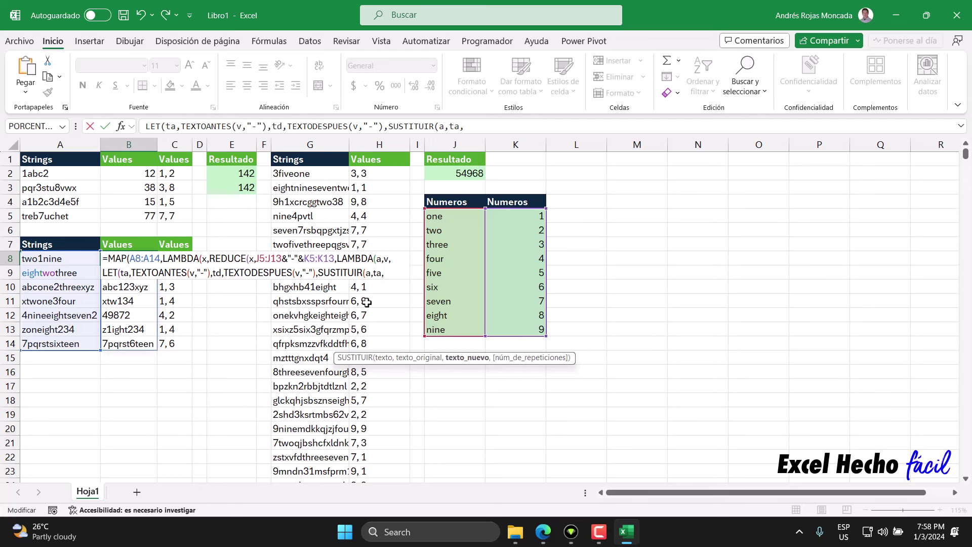
text(ta)
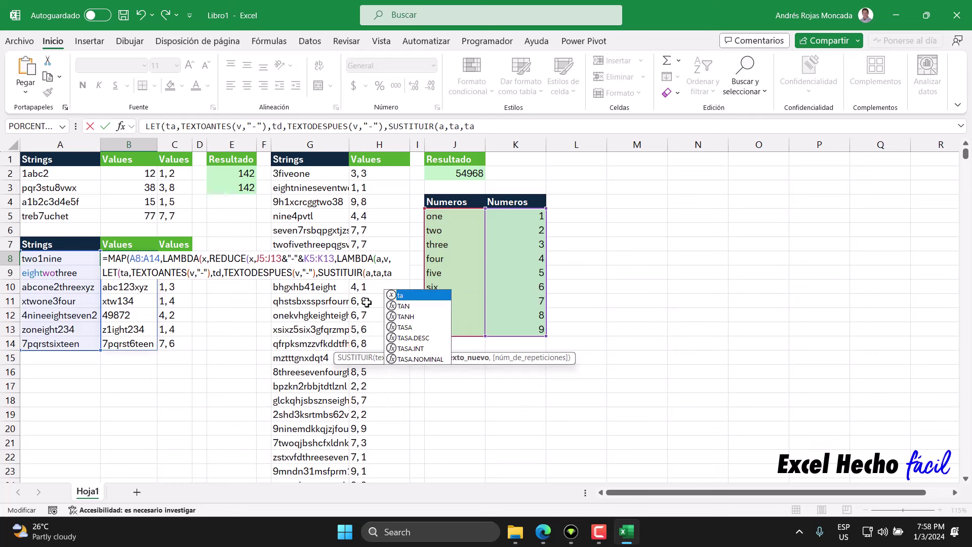
text(&)
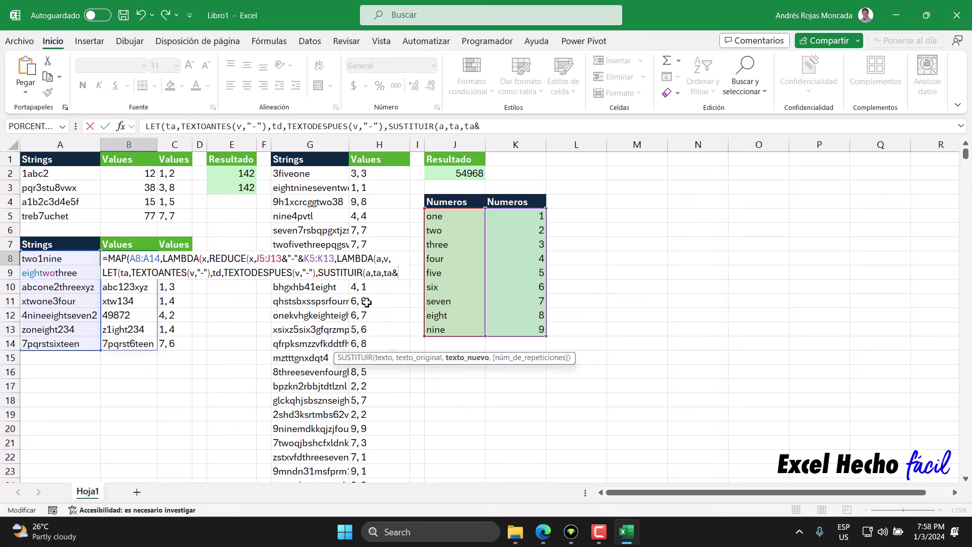
text(td)
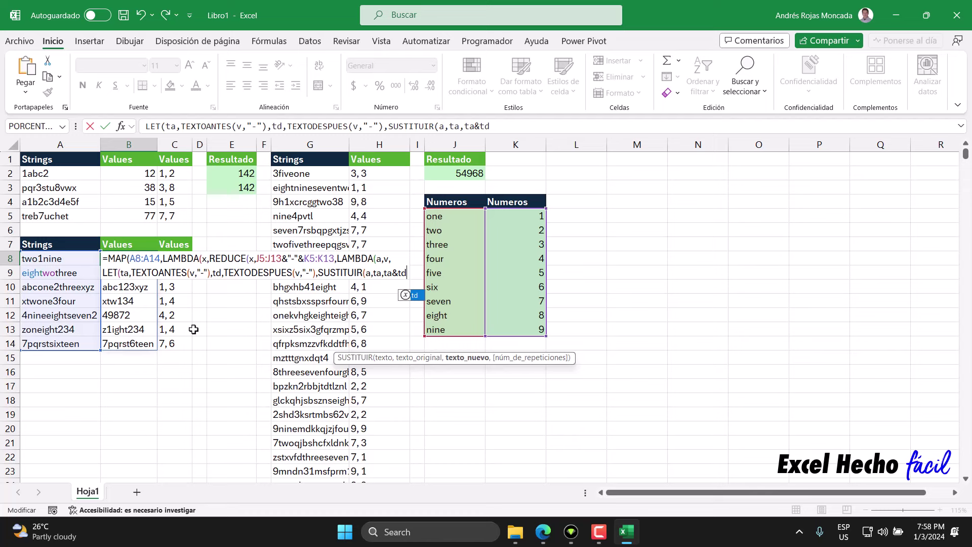
text(&)
text(ta)
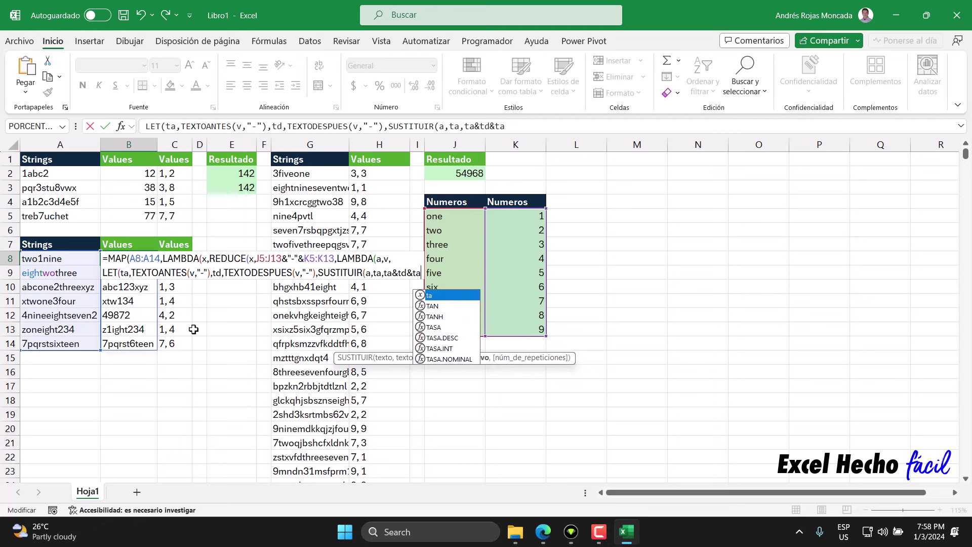
text())
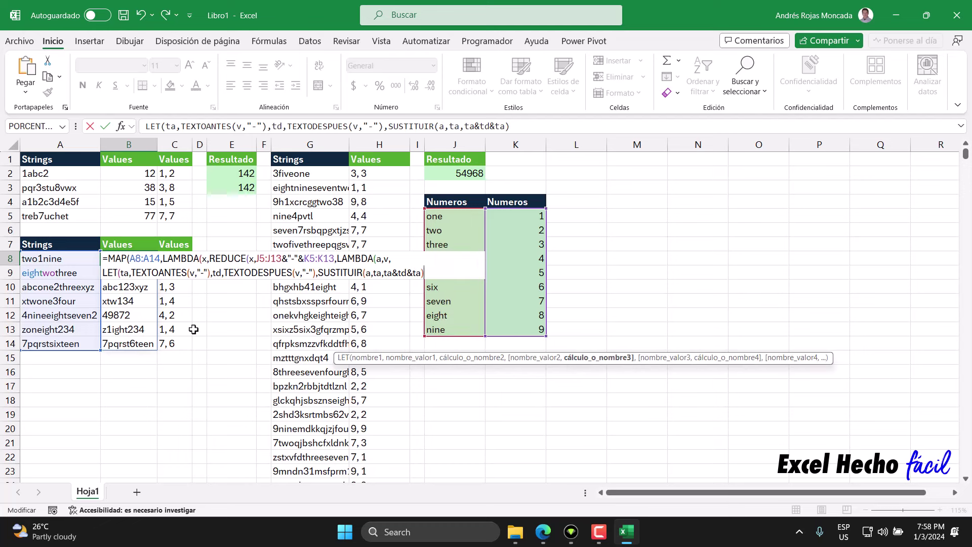
text())
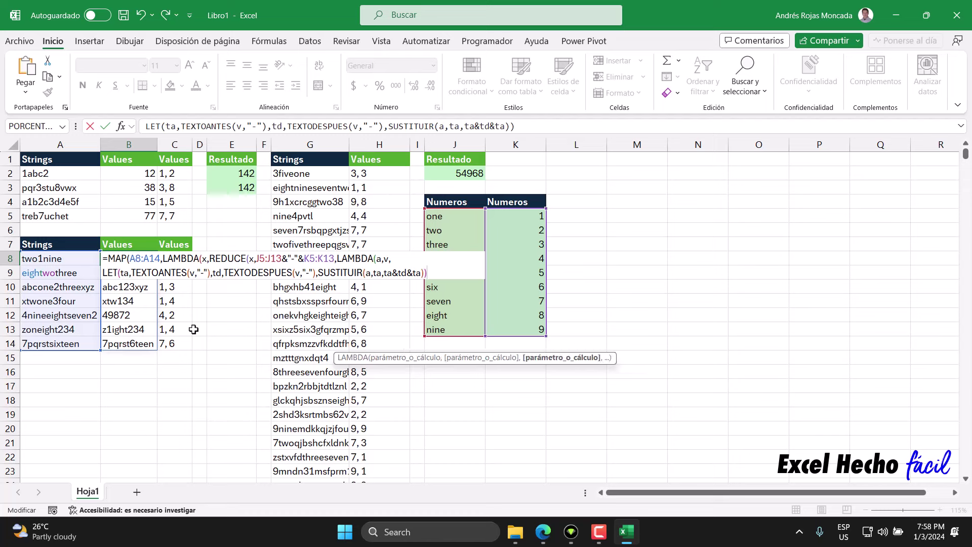
text())
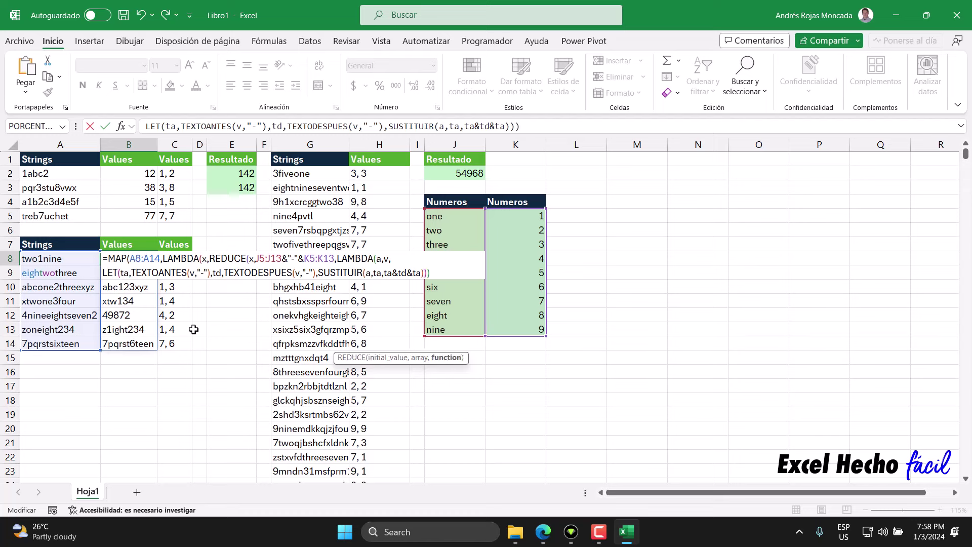
text())))
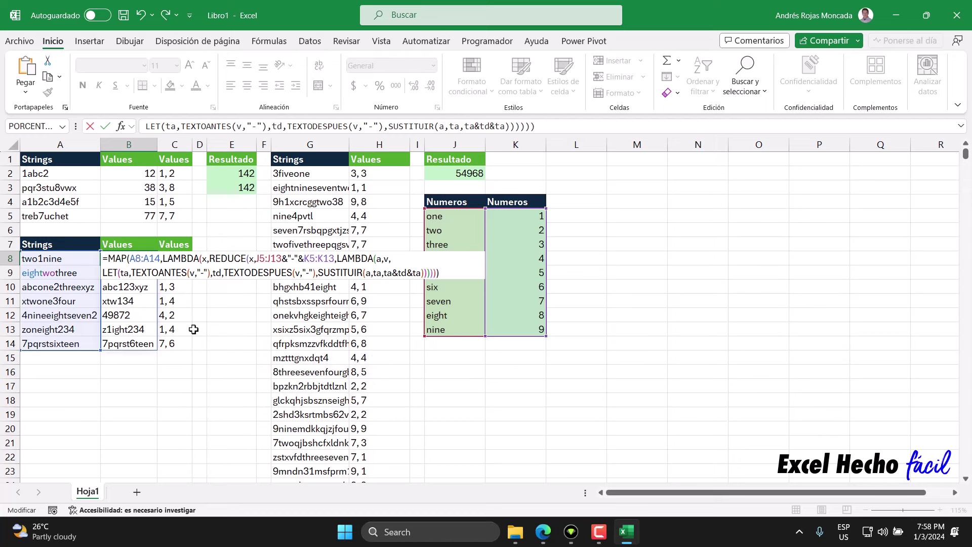
Commit the B8 formula and reset A9's multicoloured text to plain black.
key(Return)
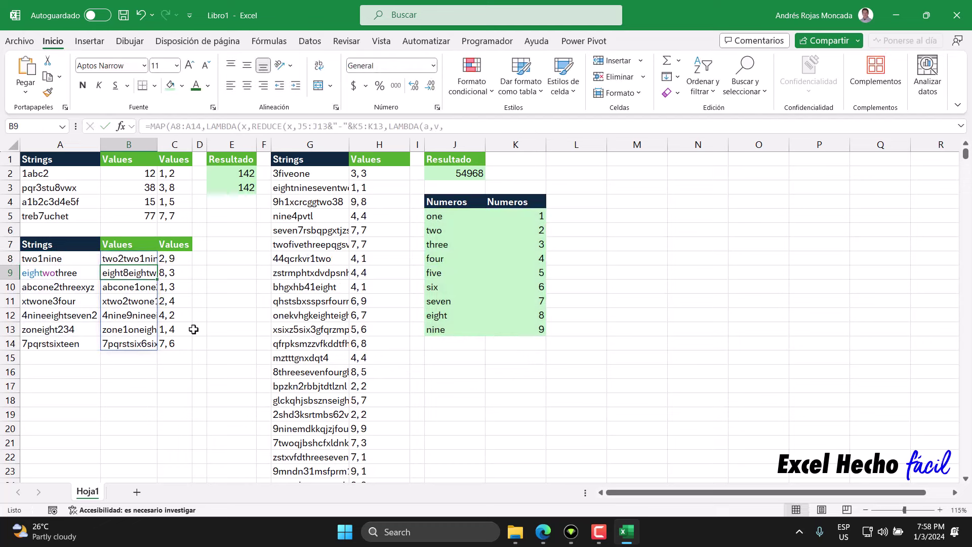
click(71, 272)
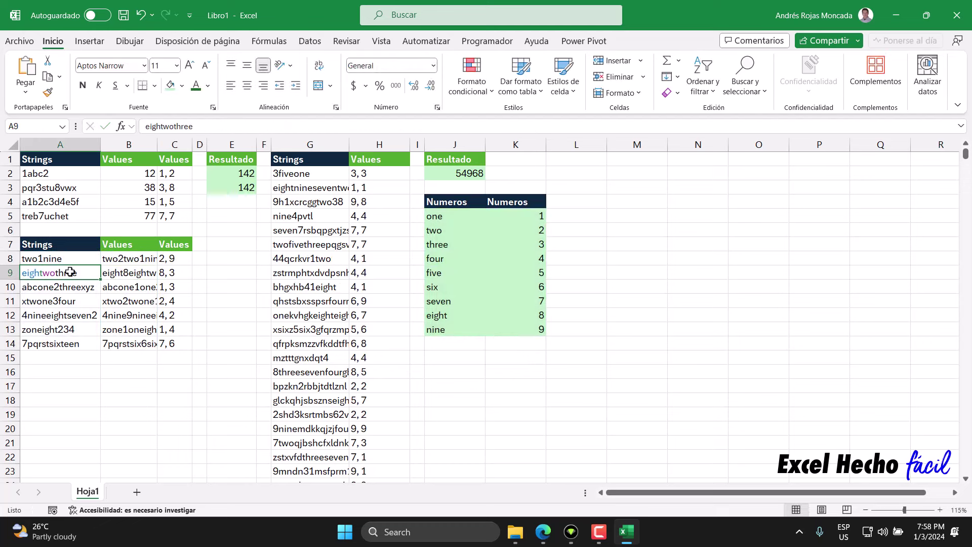
click(207, 85)
click(212, 105)
Temporarily widen column B to inspect the wrapped strings, then undo the widening.
drag(48, 262, 50, 343)
click(130, 260)
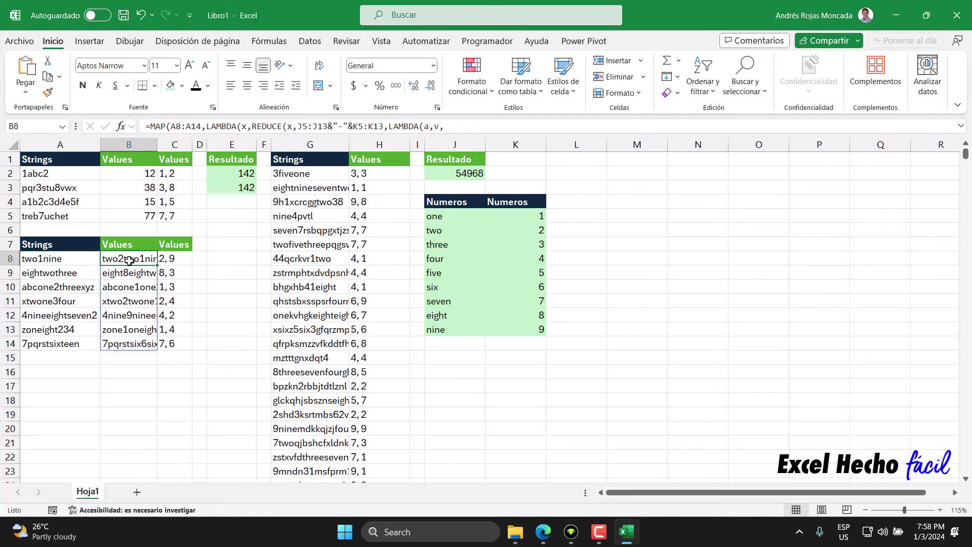
double_click(157, 145)
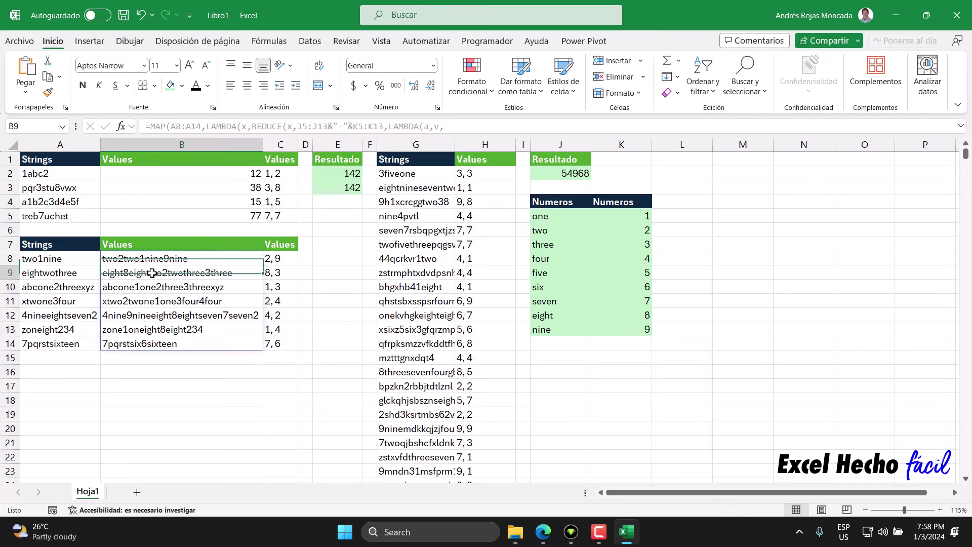
key(Return)
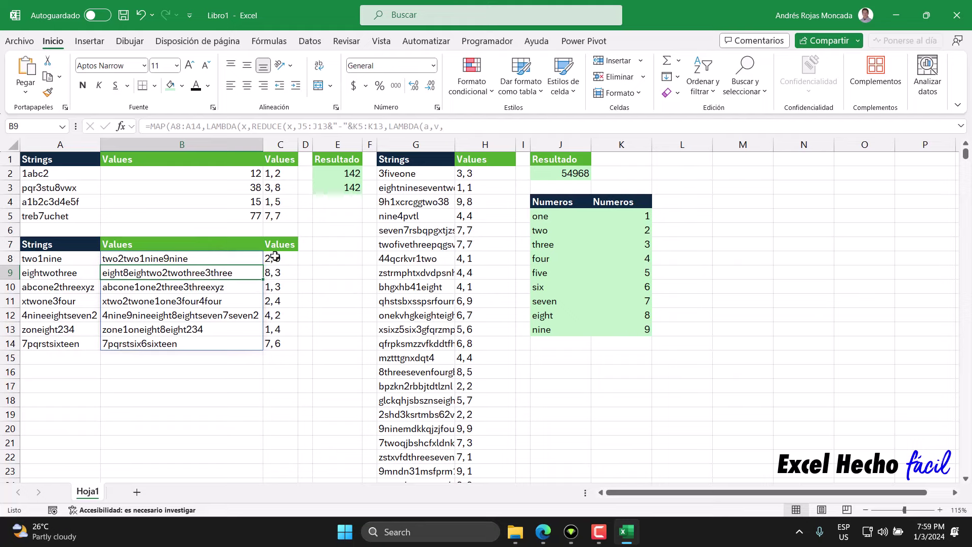
key(ctrl+z)
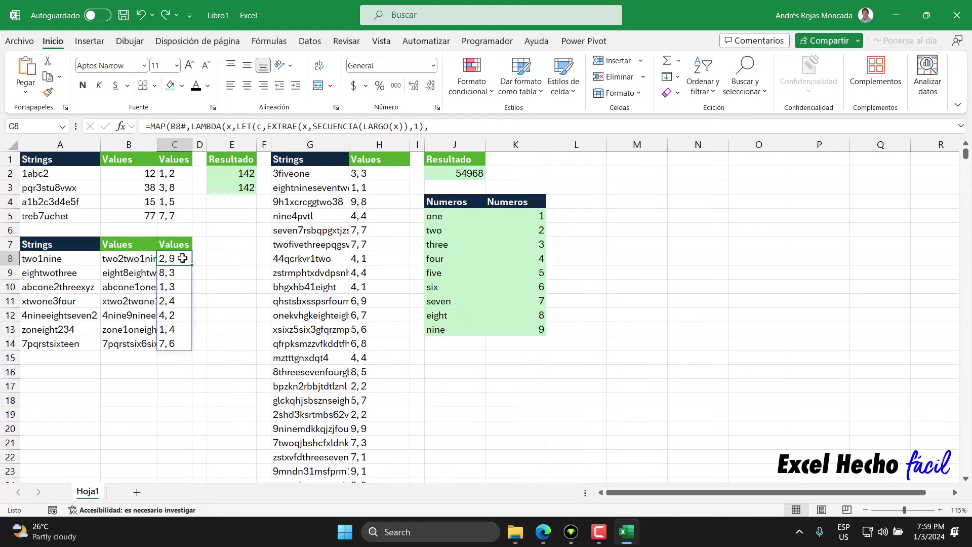
click(183, 258)
click(543, 532)
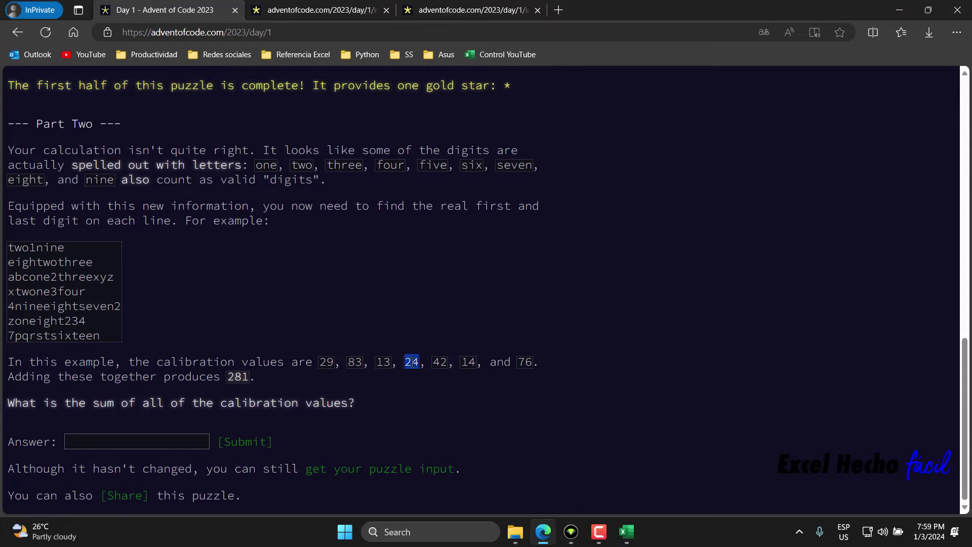
click(327, 362)
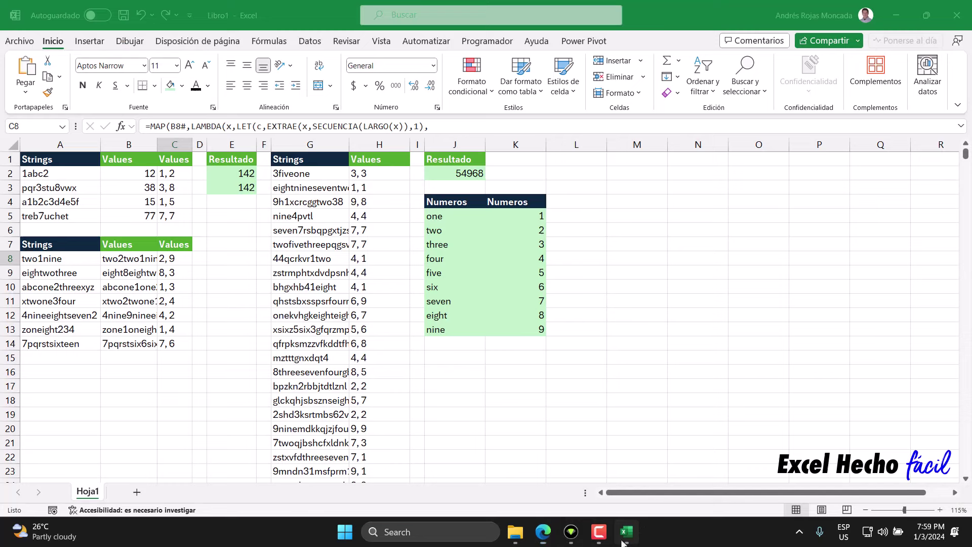
click(627, 532)
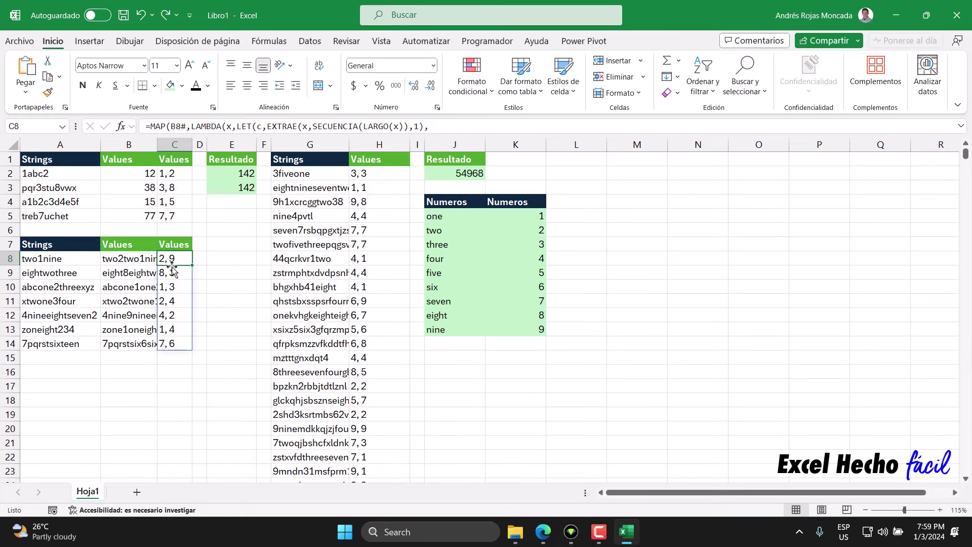
click(172, 270)
click(178, 285)
click(175, 301)
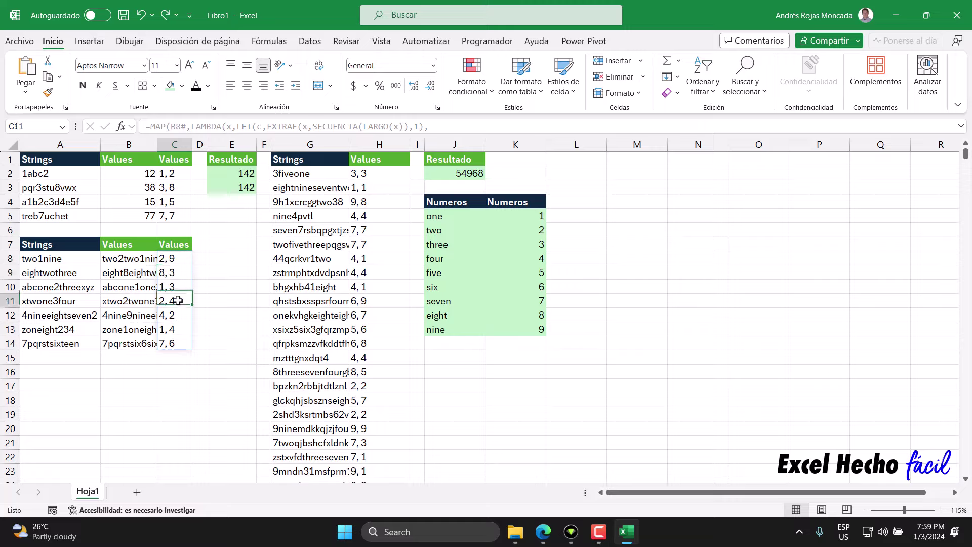
click(543, 531)
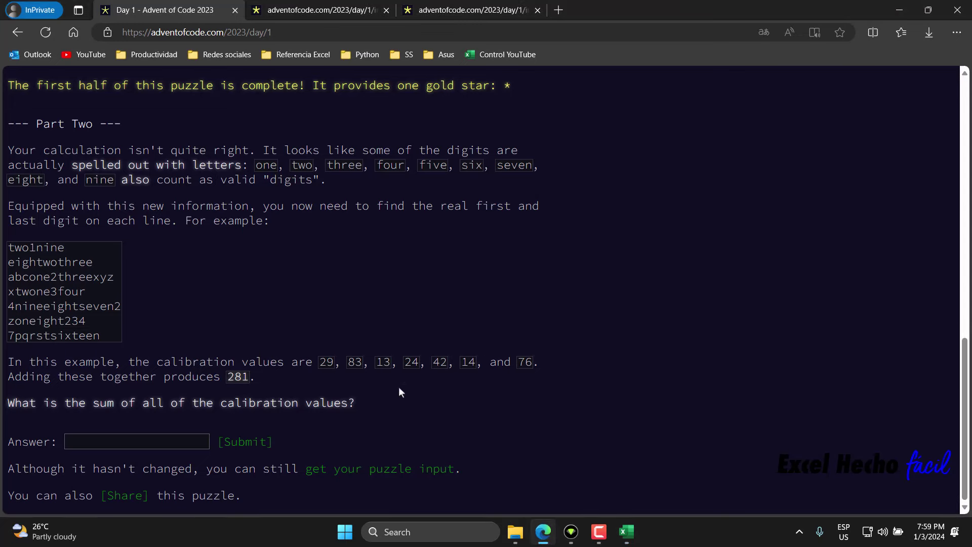
click(627, 532)
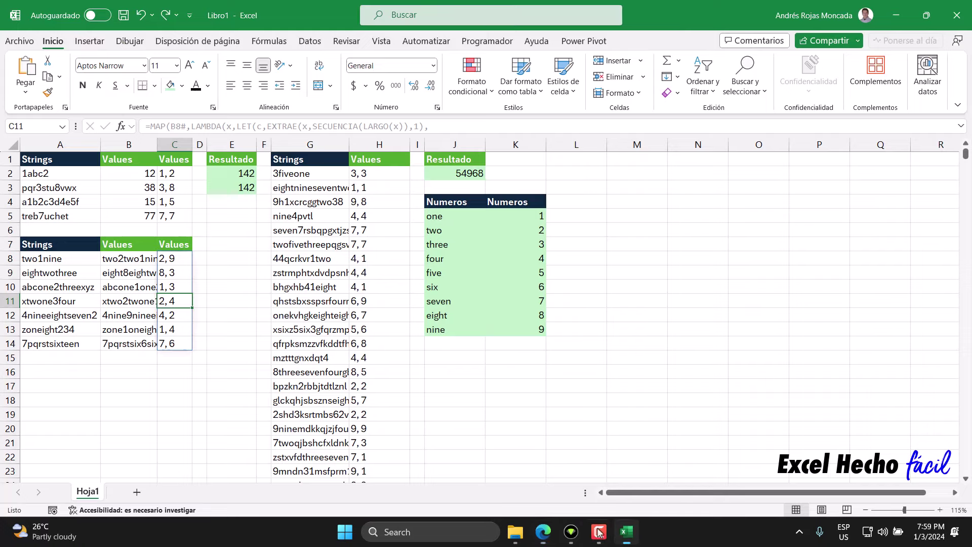
click(179, 316)
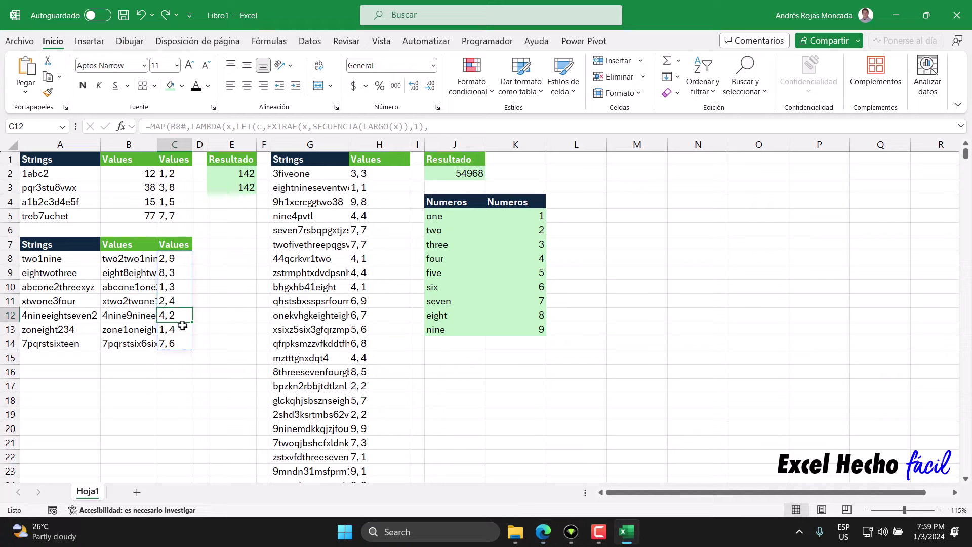
click(543, 532)
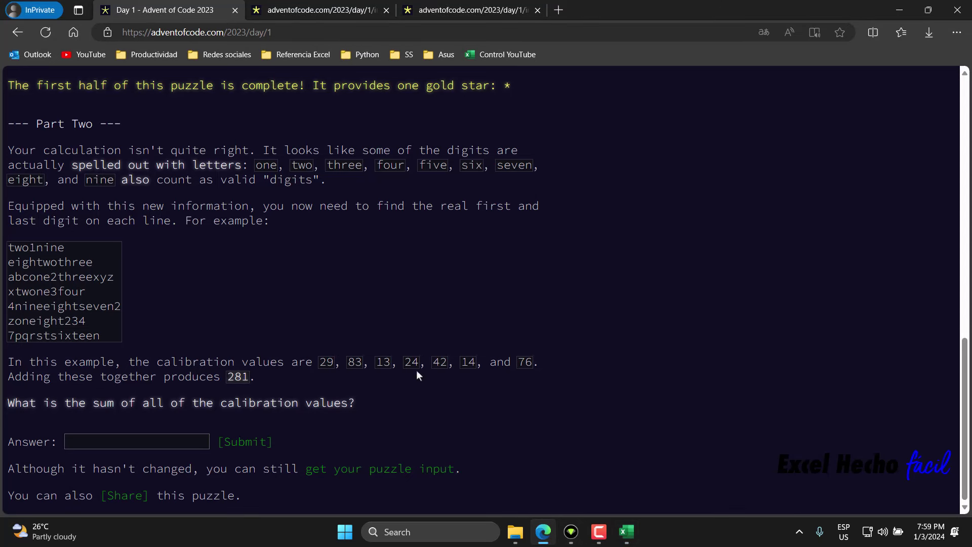
click(627, 532)
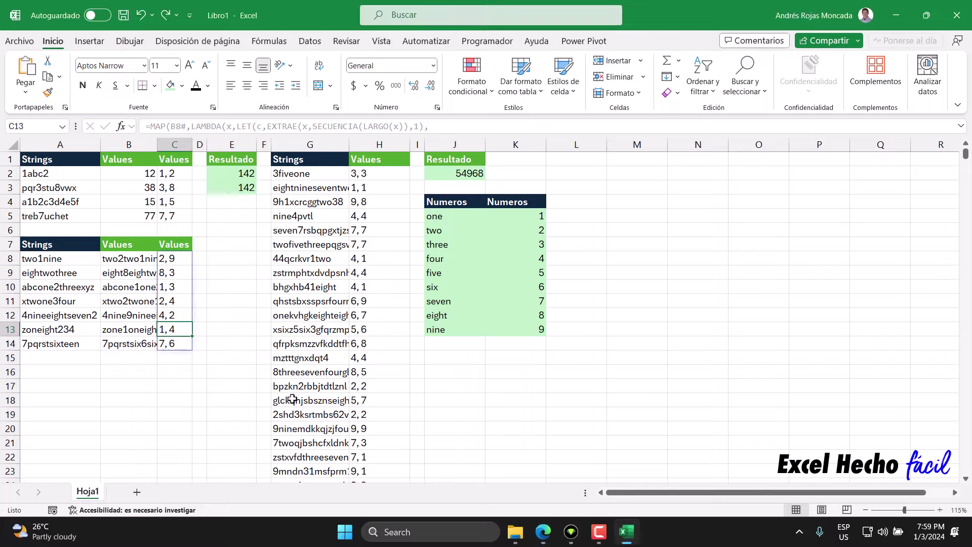
click(179, 344)
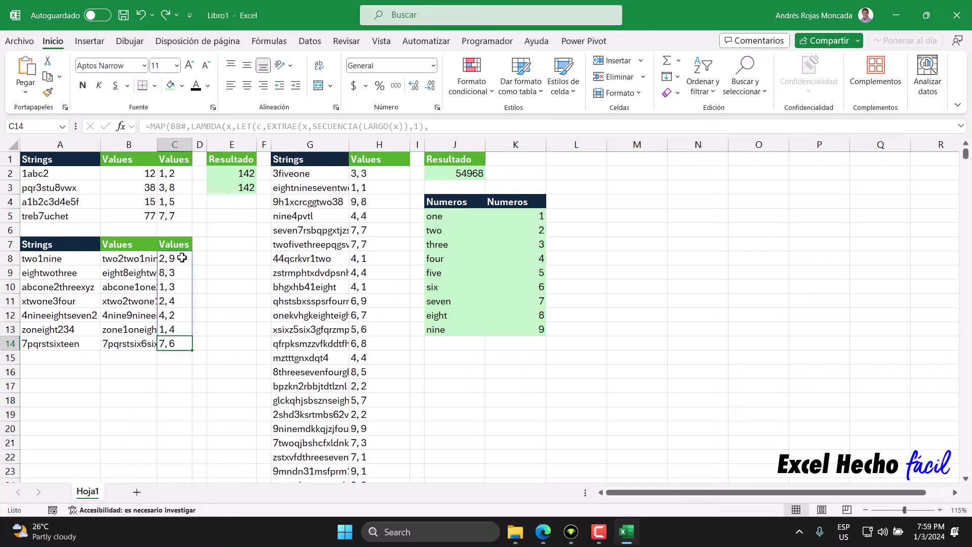
drag(181, 258, 182, 342)
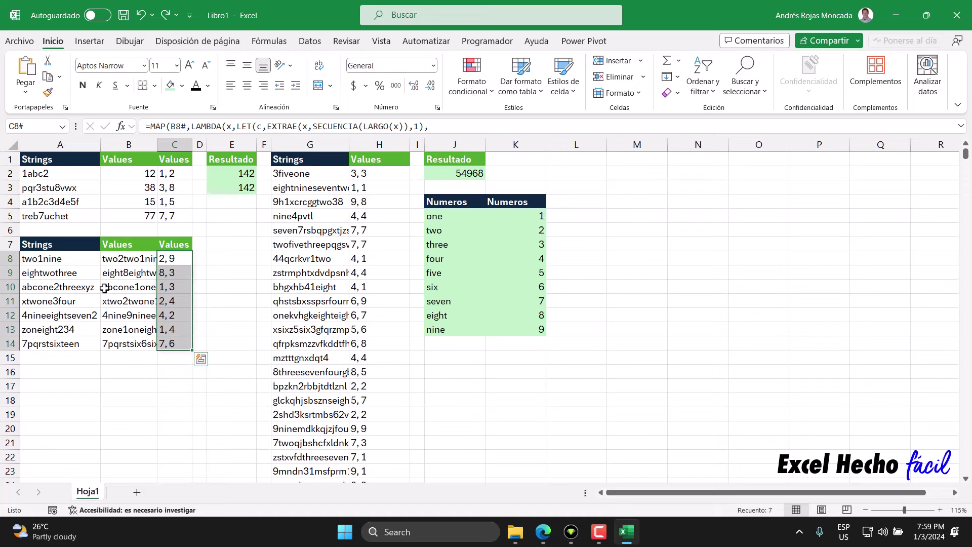
Copy B7's green Values header into A16.
drag(121, 246, 124, 340)
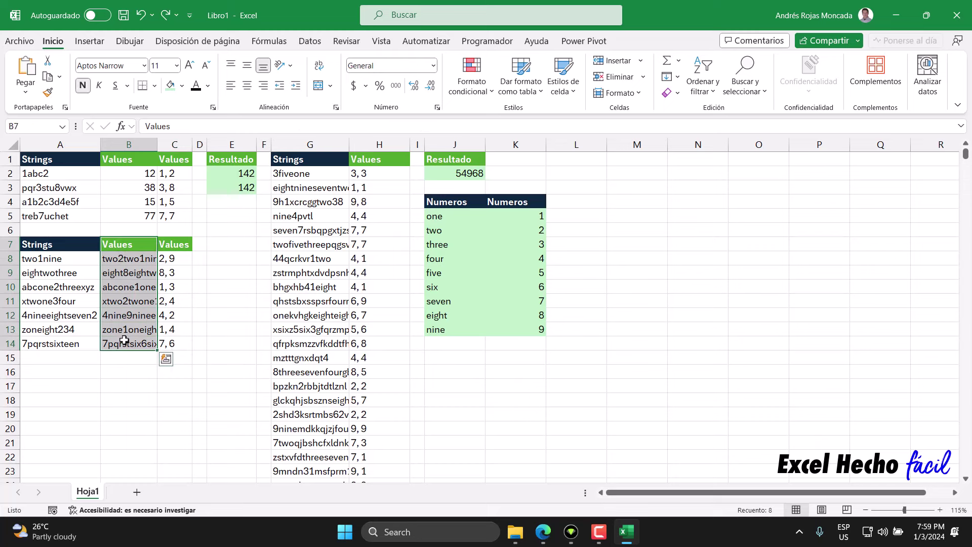
key(ctrl+q)
click(114, 247)
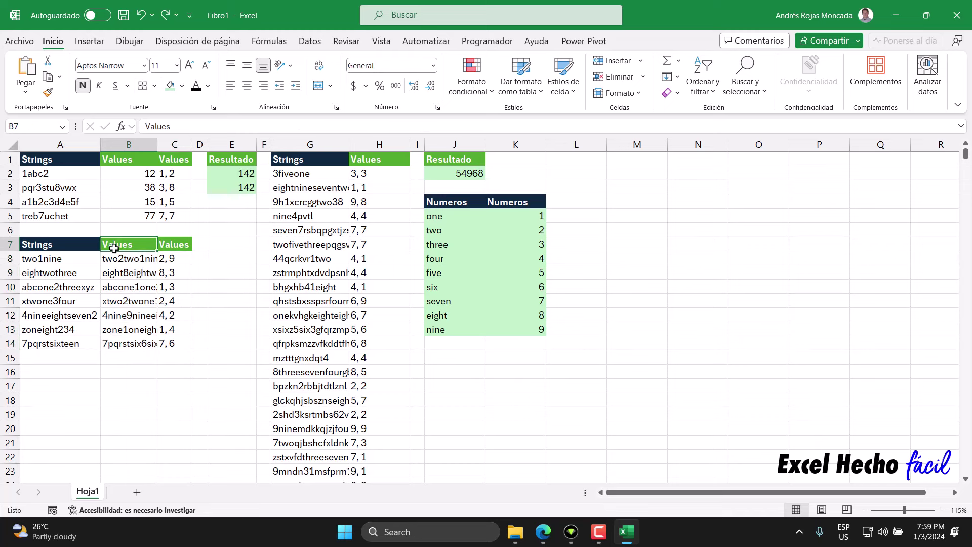
key(ctrl+c)
click(57, 371)
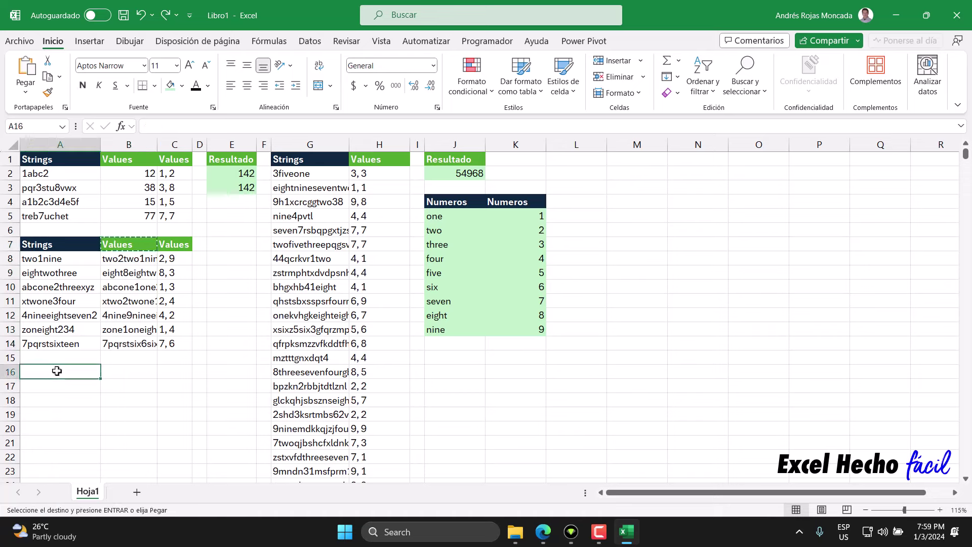
key(ctrl+v)
key(Escape)
Copy B8's MAP/REDUCE substitution formula into A17 so the converted strings spill.
click(123, 260)
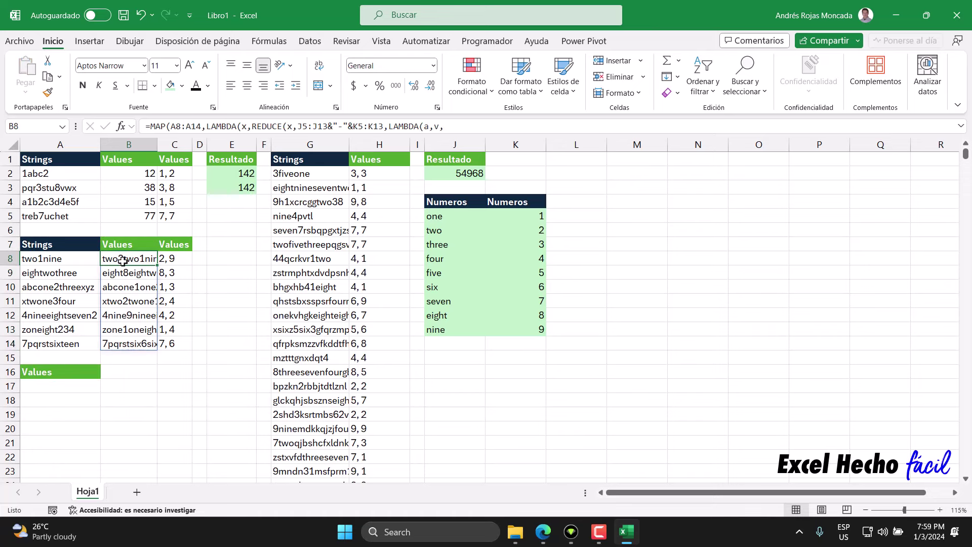
double_click(123, 260)
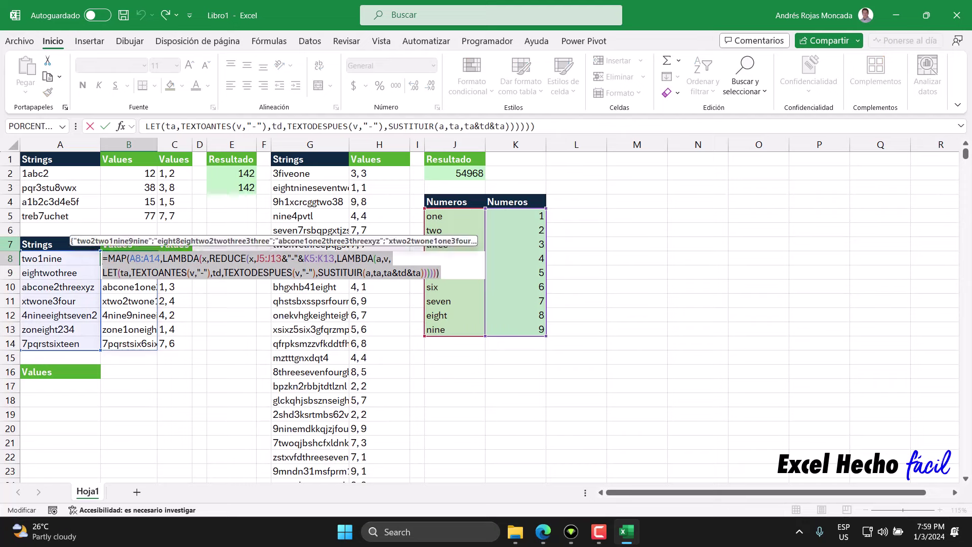
key(ctrl+Return)
click(62, 388)
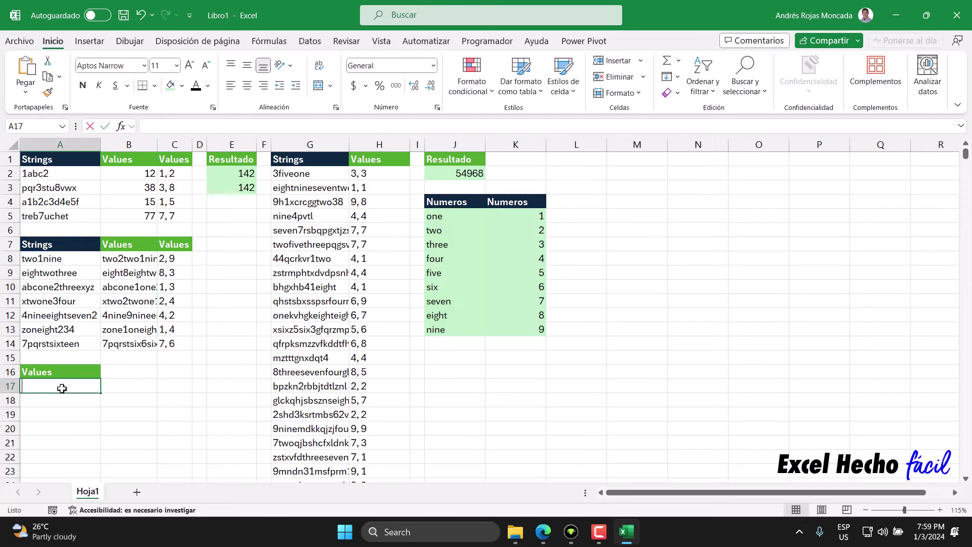
double_click(62, 387)
key(ctrl+v)
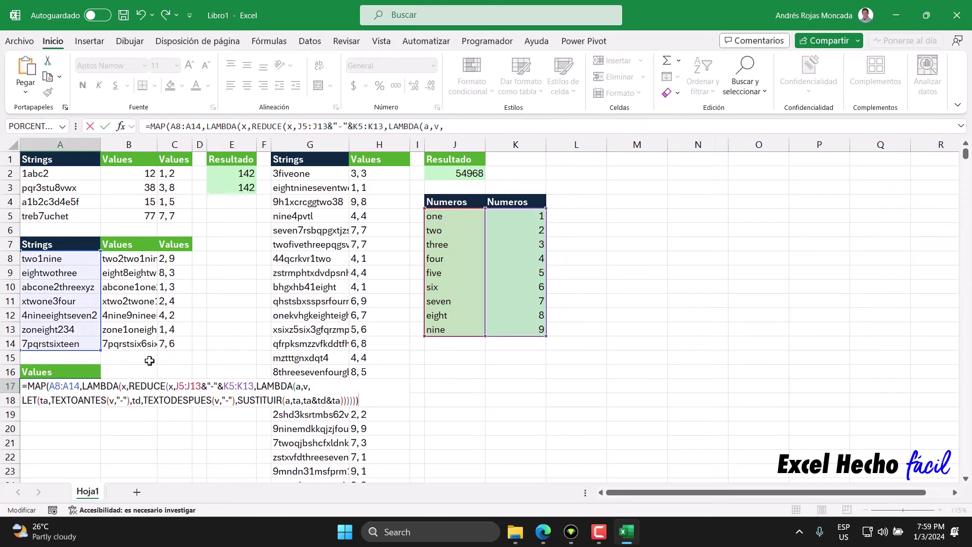
key(Return)
Type Values in B16 and give it B7's green header format.
click(149, 372)
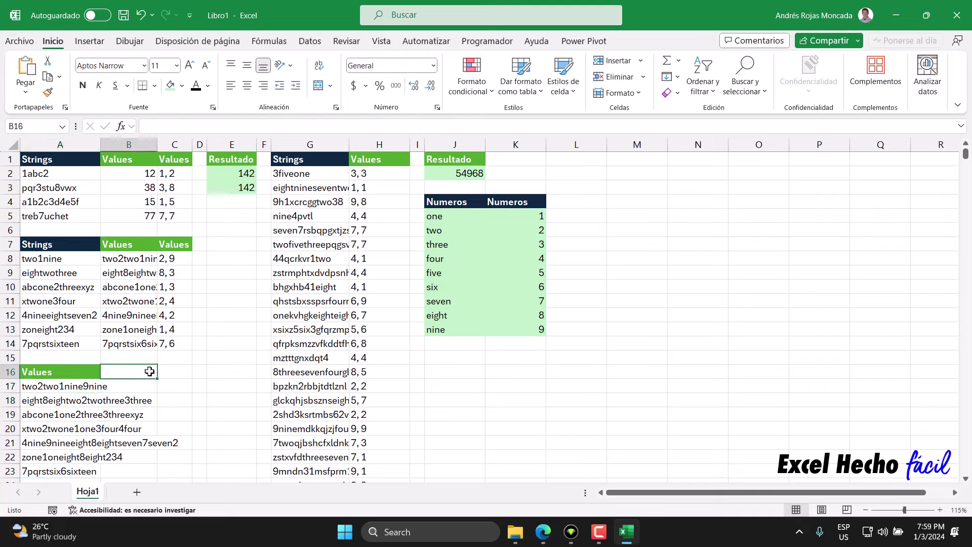
text(Values)
key(Return)
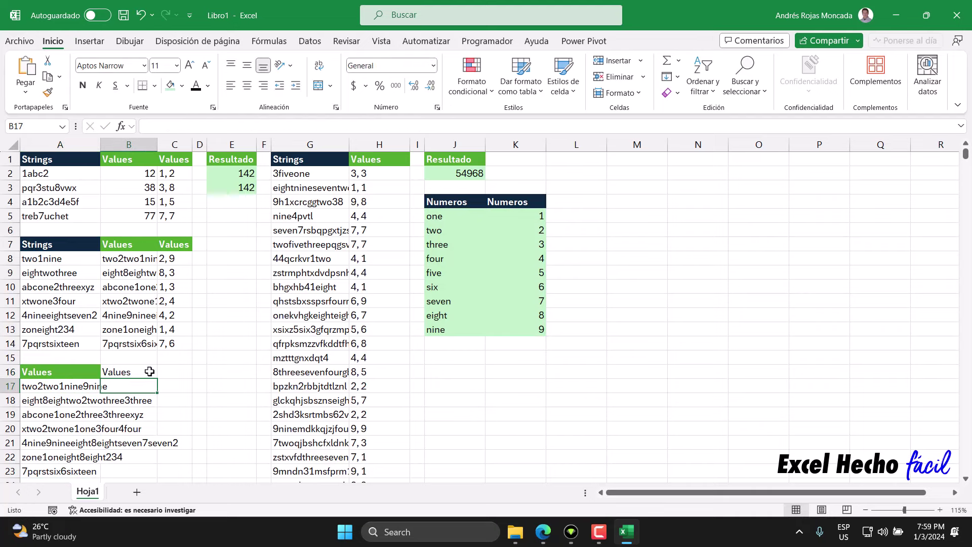
click(138, 248)
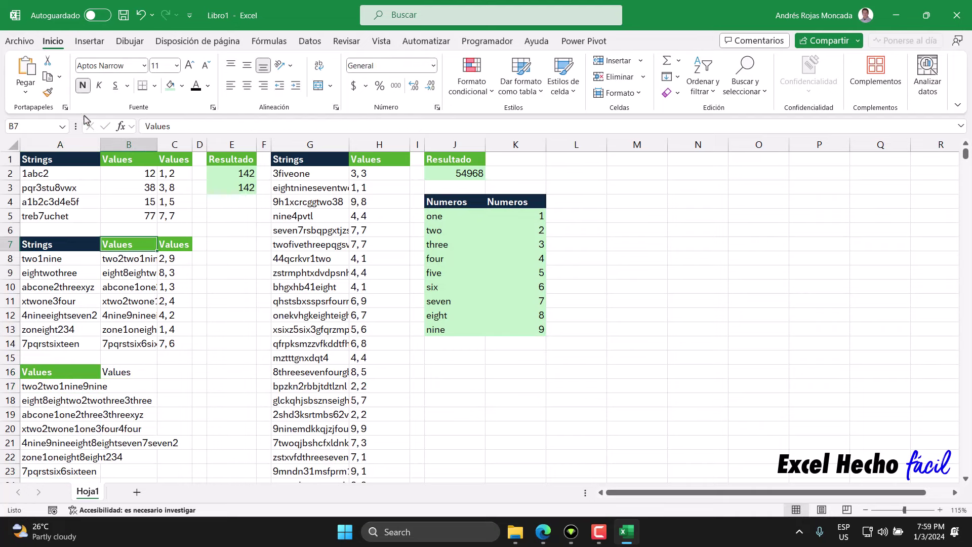
click(47, 92)
click(133, 370)
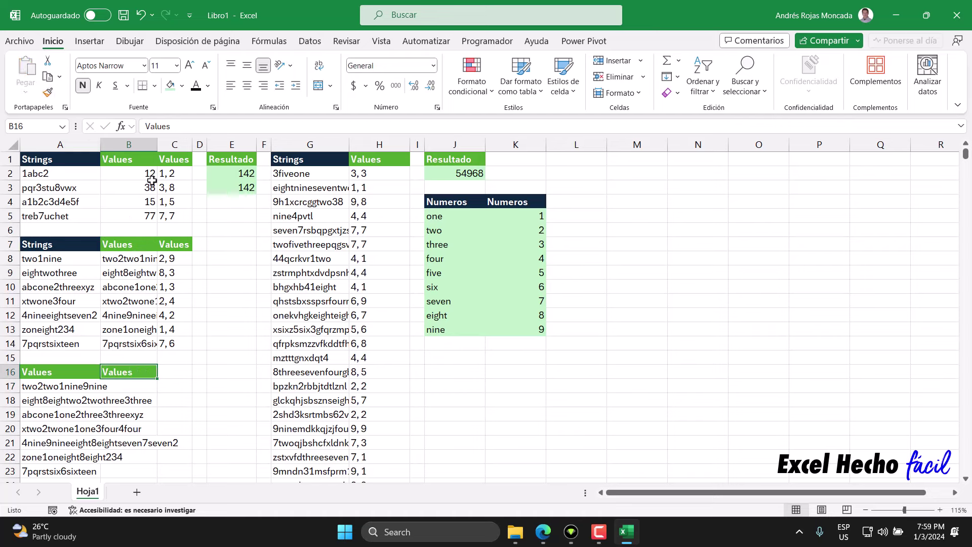
double_click(177, 174)
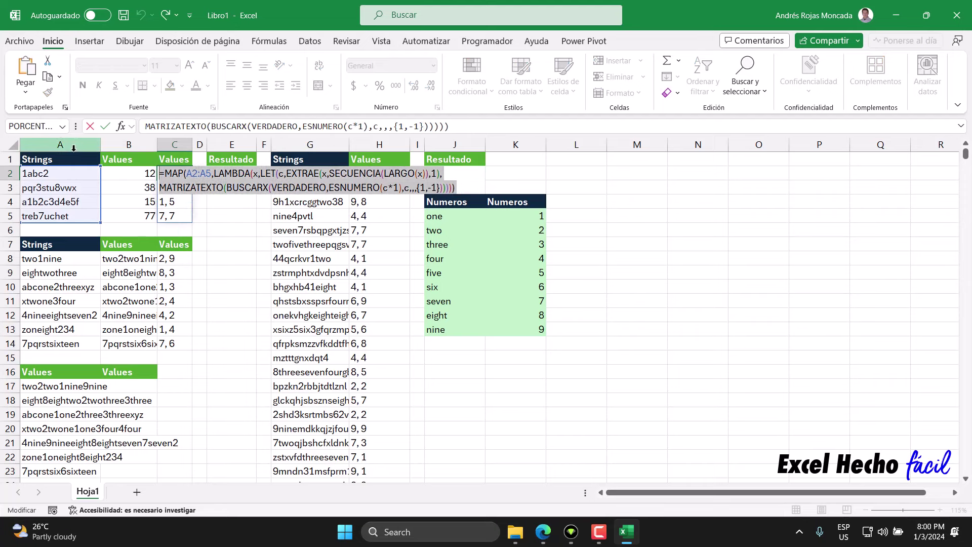
Paste C2's digit-pair formula into B17 and repoint it from A2:A5 to A17#.
key(ctrl+Return)
click(132, 391)
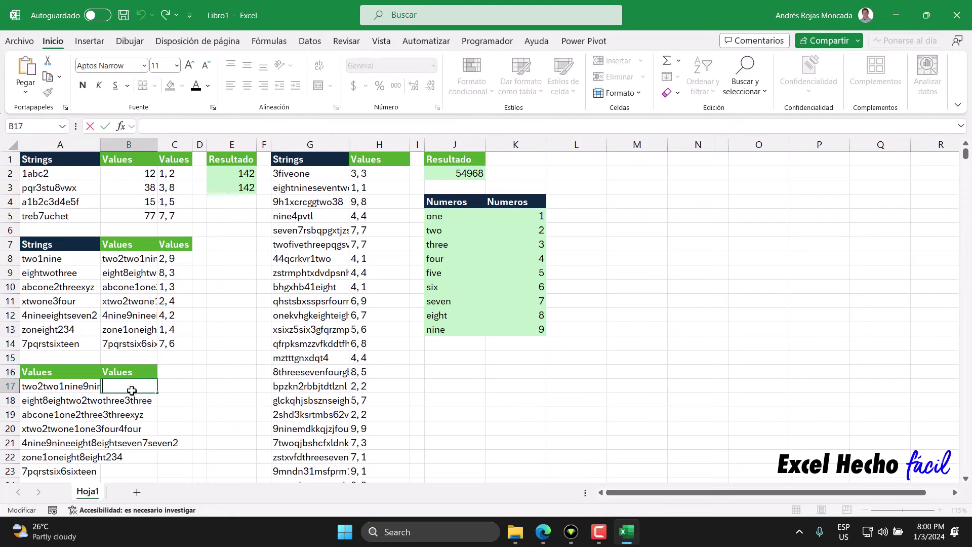
double_click(131, 390)
key(ctrl+v)
key(Return)
click(134, 390)
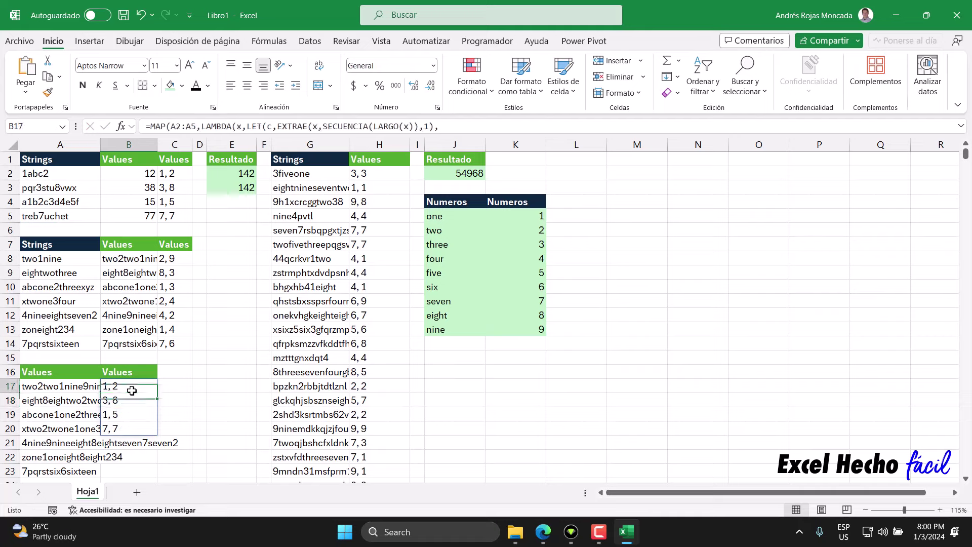
key(F2)
drag(155, 388, 136, 388)
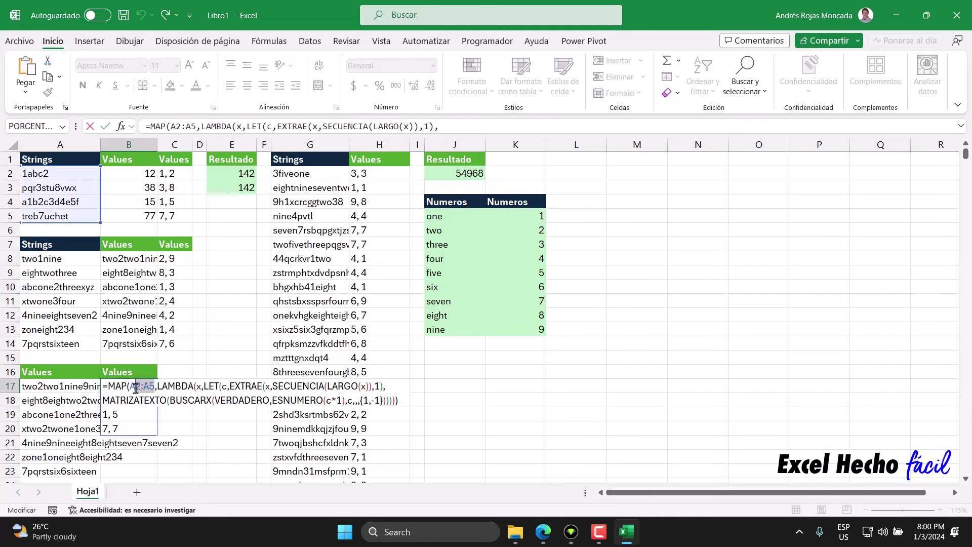
click(71, 388)
key(Return)
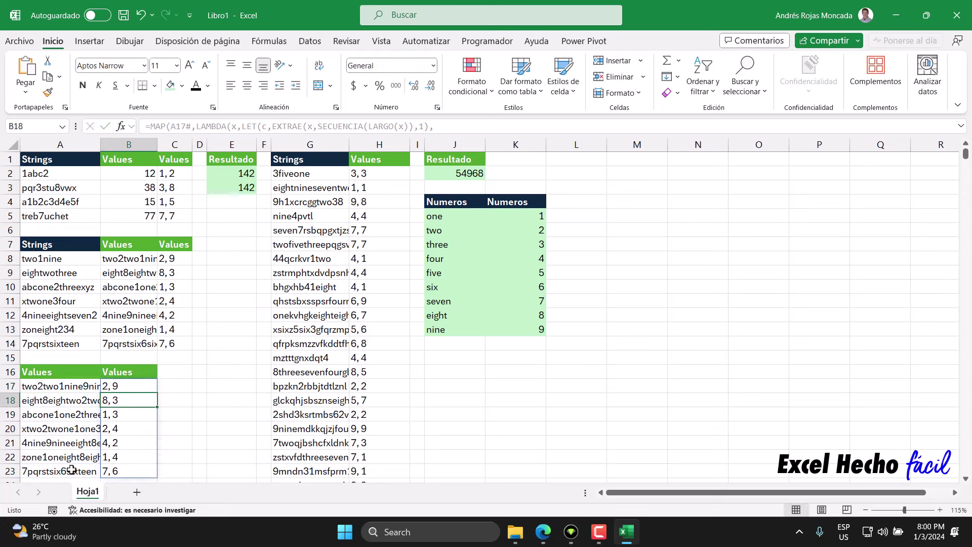
drag(128, 386, 127, 471)
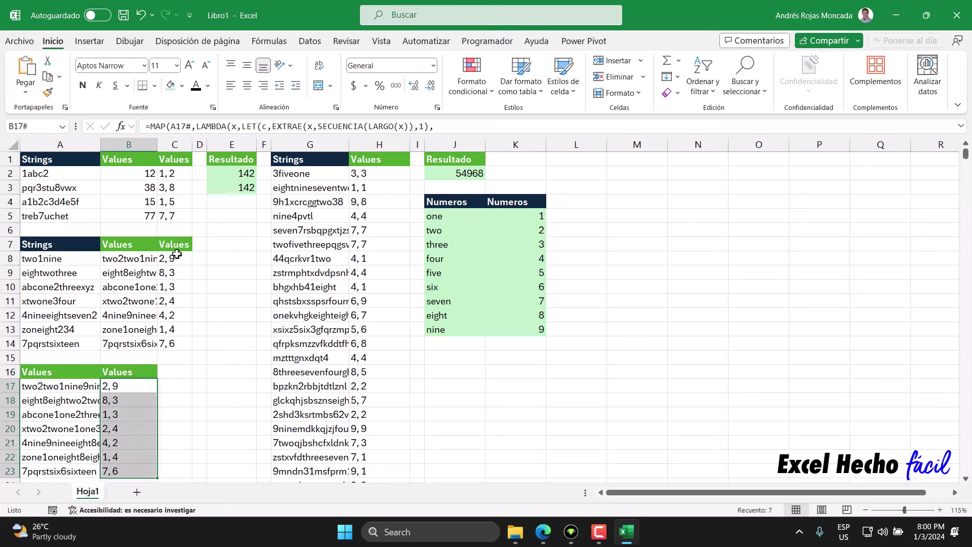
drag(176, 254, 175, 344)
Enter a Values header in C16.
click(170, 372)
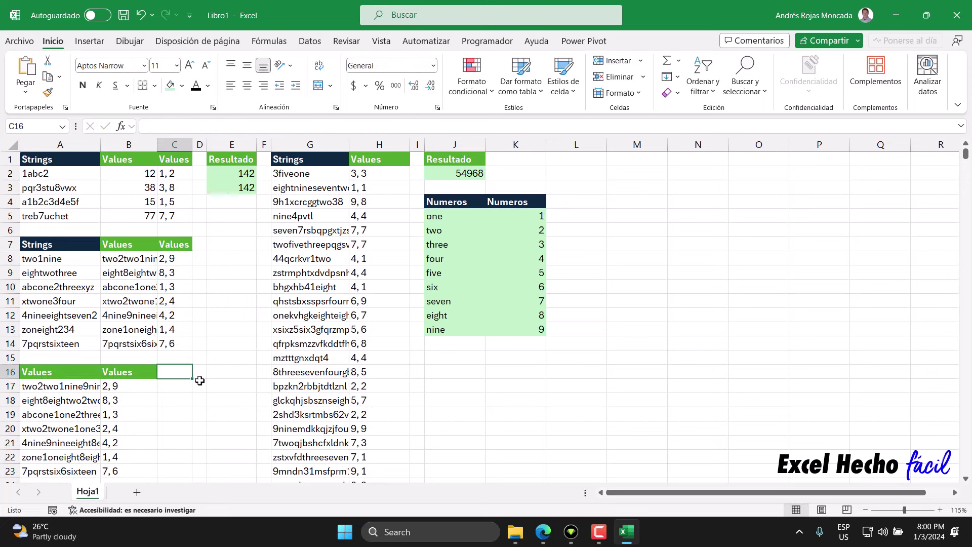
text(Values)
key(Return)
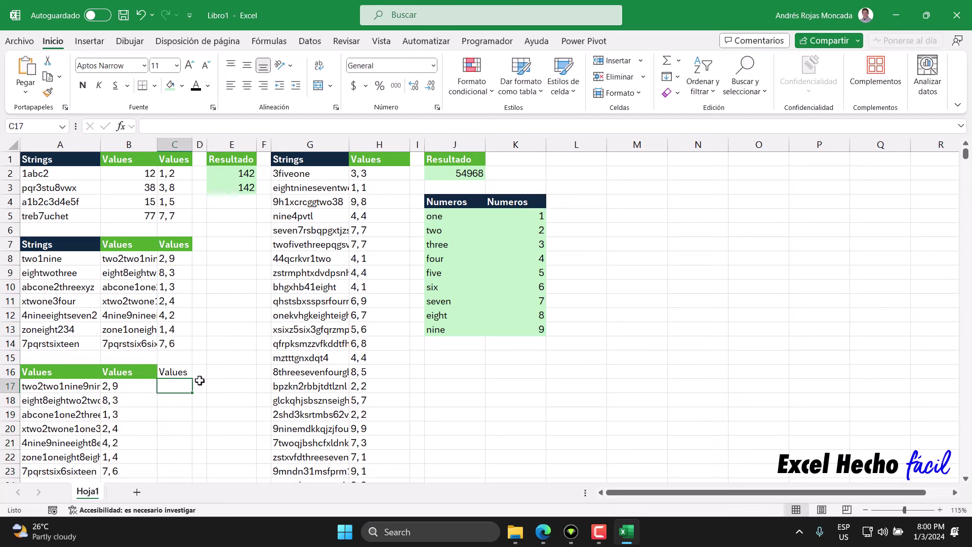
click(129, 374)
Apply B16's green header format to the C16 Values header.
click(49, 94)
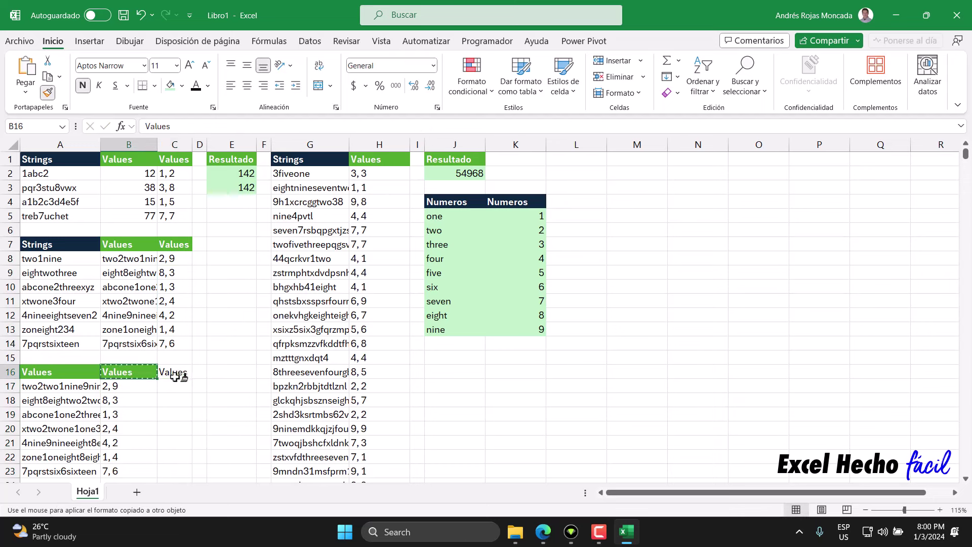
click(175, 373)
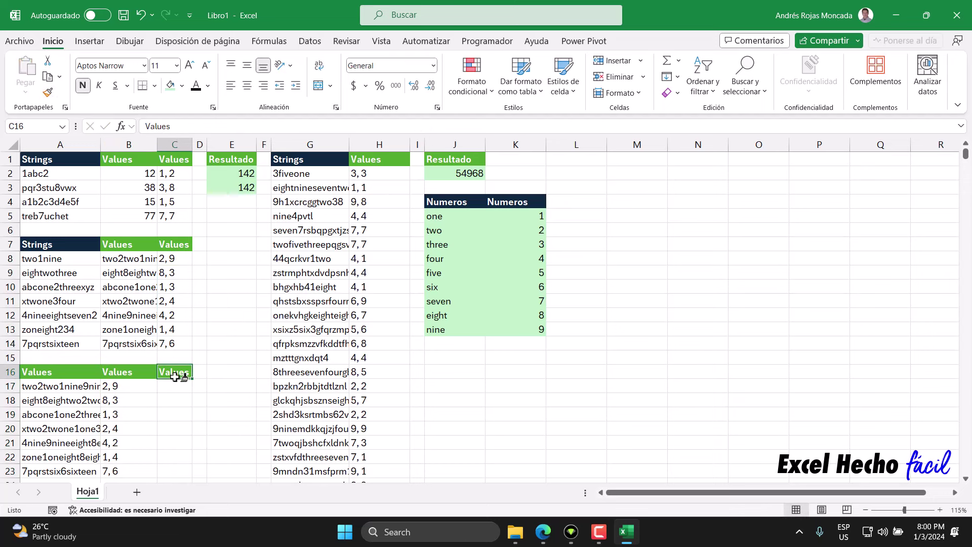
click(174, 173)
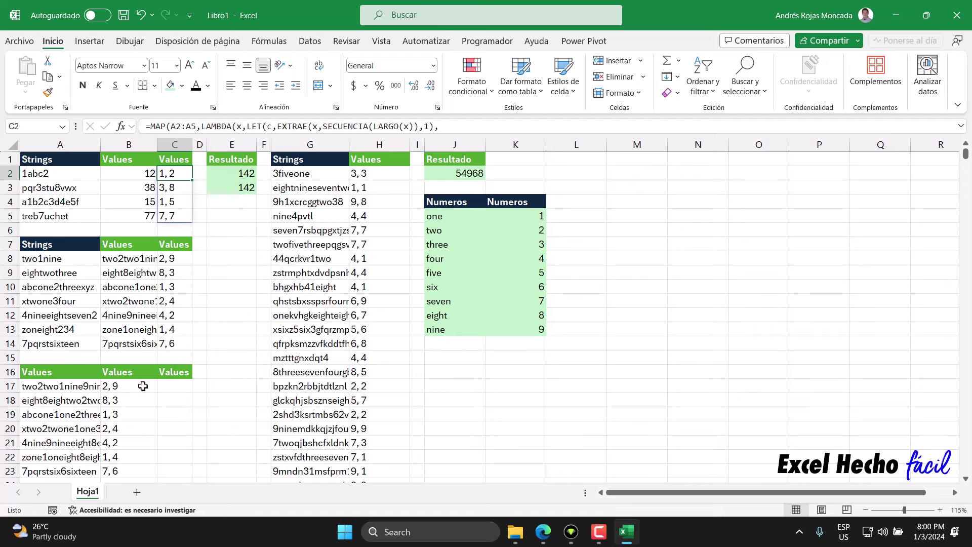
click(175, 387)
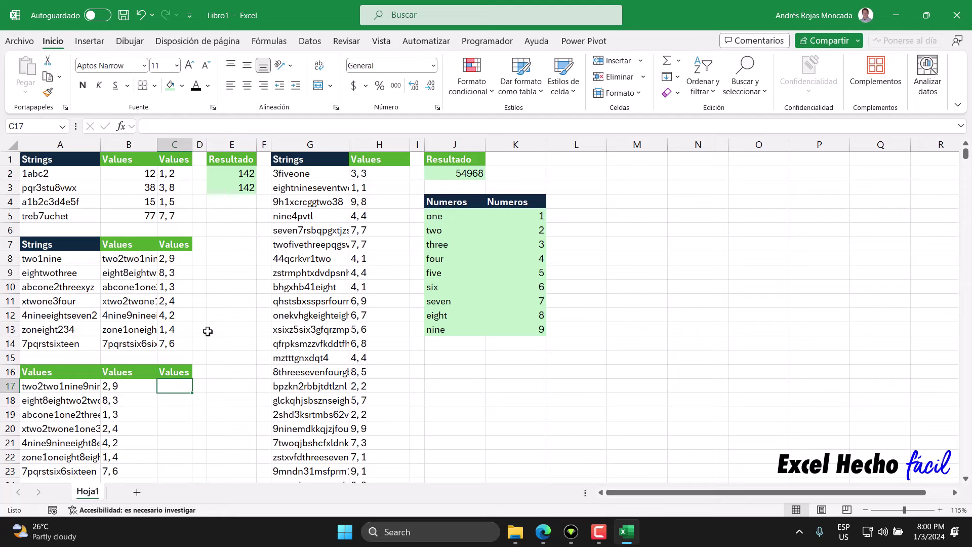
click(178, 371)
click(243, 173)
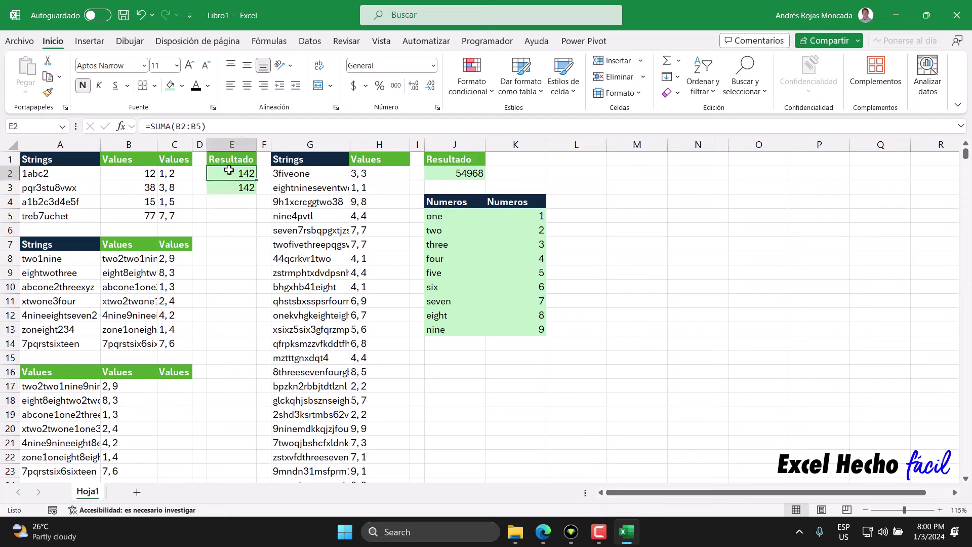
Copy E3's SUMA(MAP()) formula into C17, pointing it at A17#, giving 281.
key(F2)
key(Return)
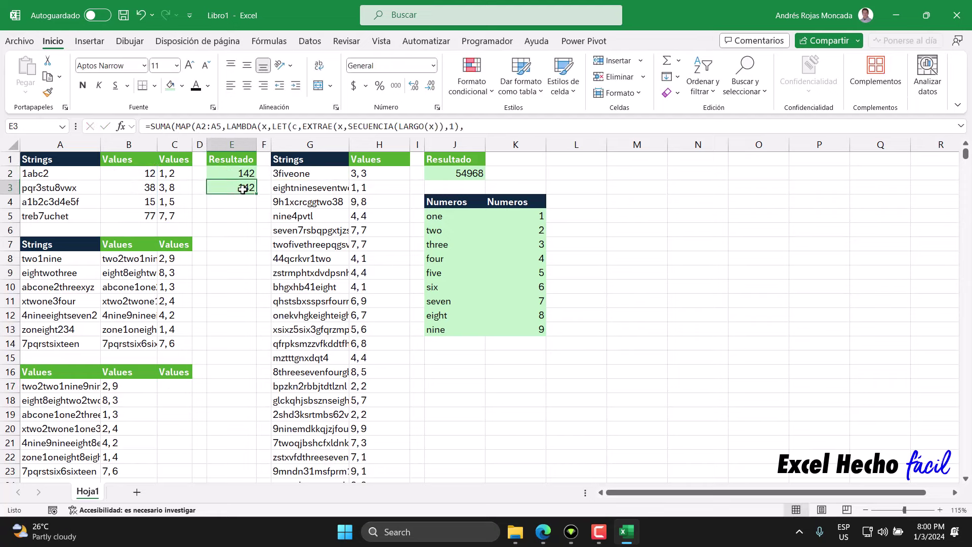
key(F2)
drag(506, 201, 58, 183)
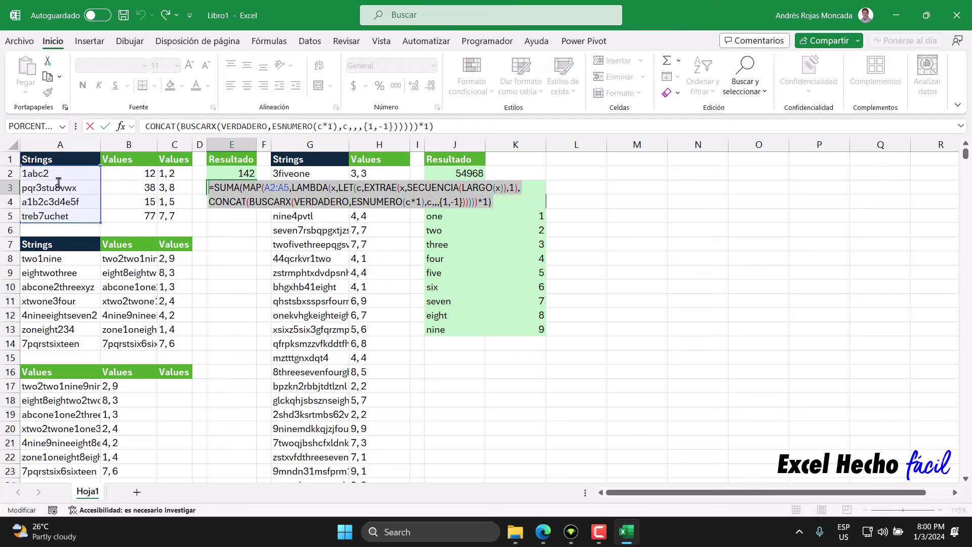
key(Escape)
click(175, 386)
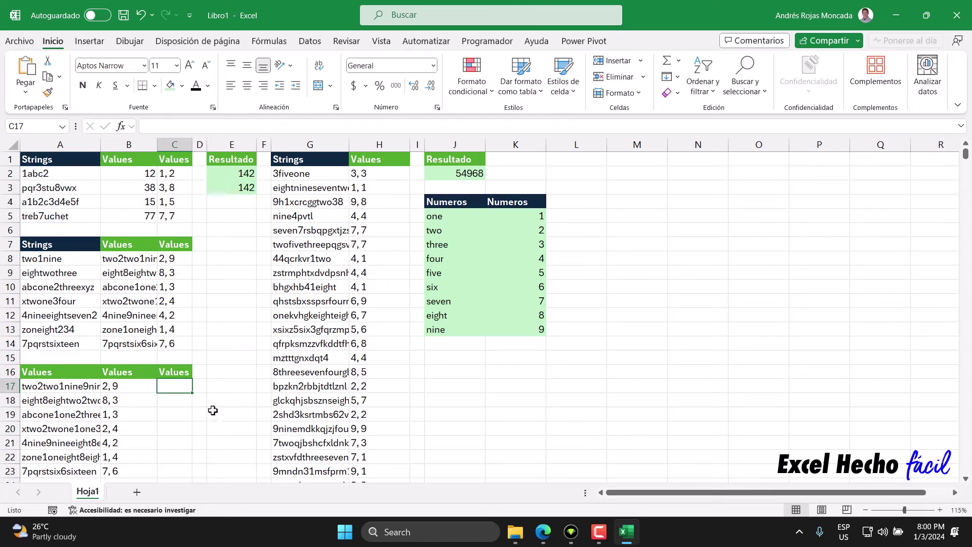
key(ctrl+v)
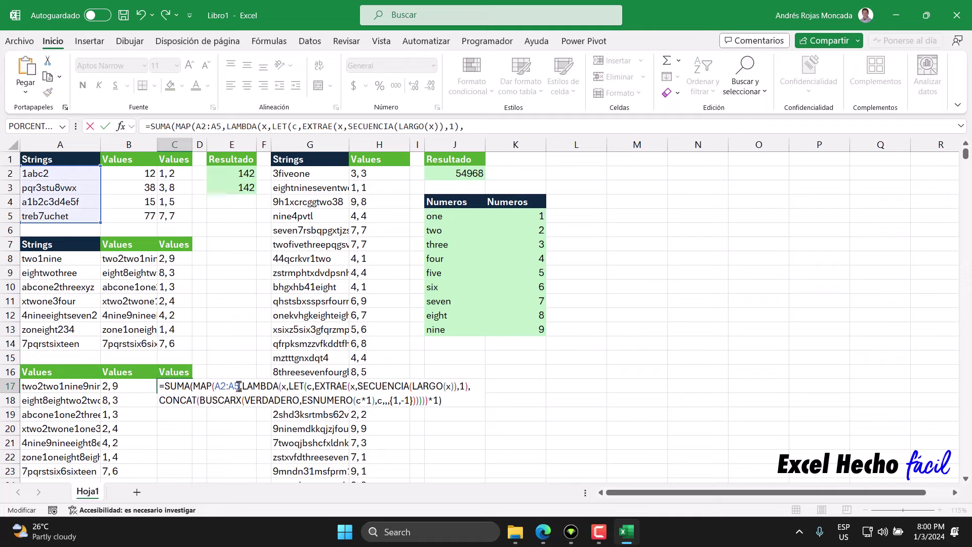
drag(239, 385, 214, 386)
drag(55, 387, 58, 471)
click(452, 403)
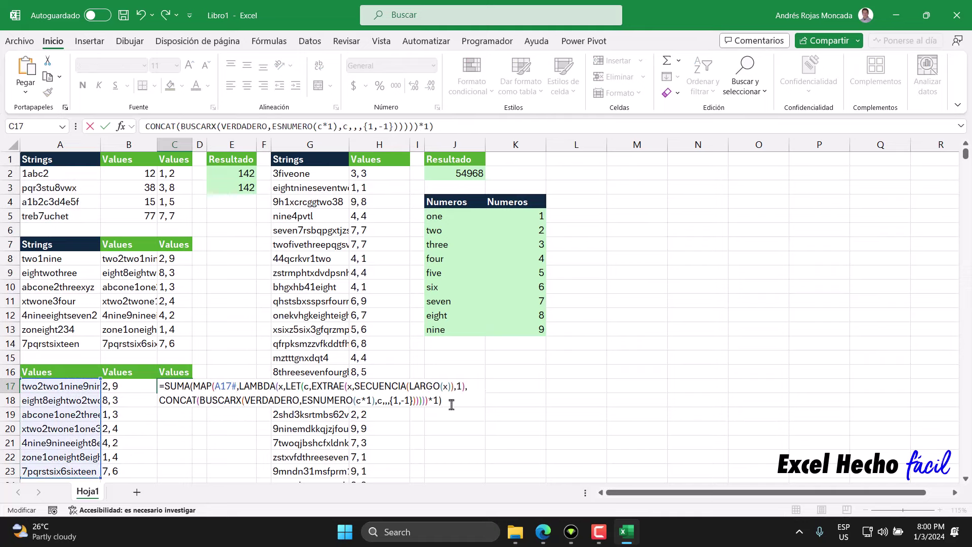
key(Return)
Move the Values header and 281 total from C16:C17 to E16:E17.
click(190, 386)
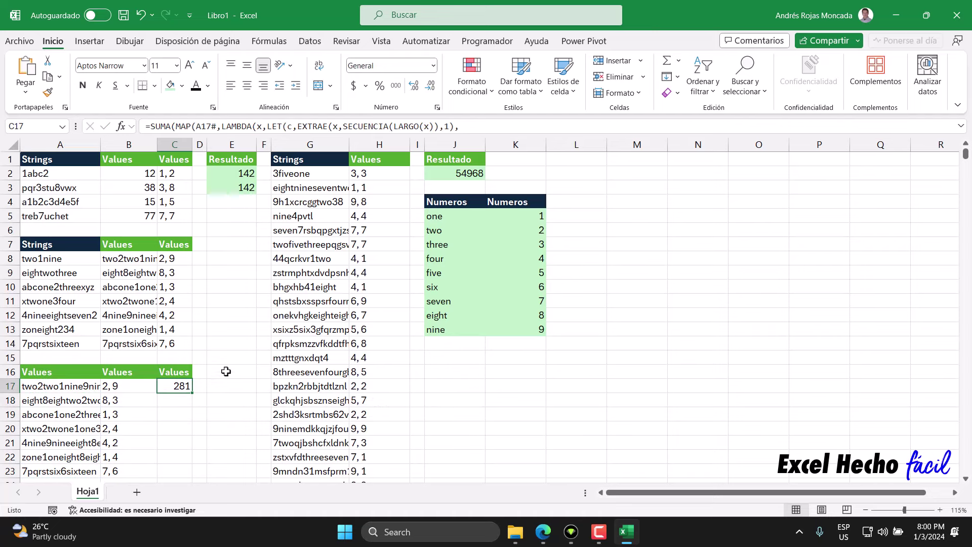
click(163, 372)
mouse_move(193, 375)
mouse_down()
mouse_move(226, 374)
mouse_move(239, 391)
mouse_up()
click(183, 385)
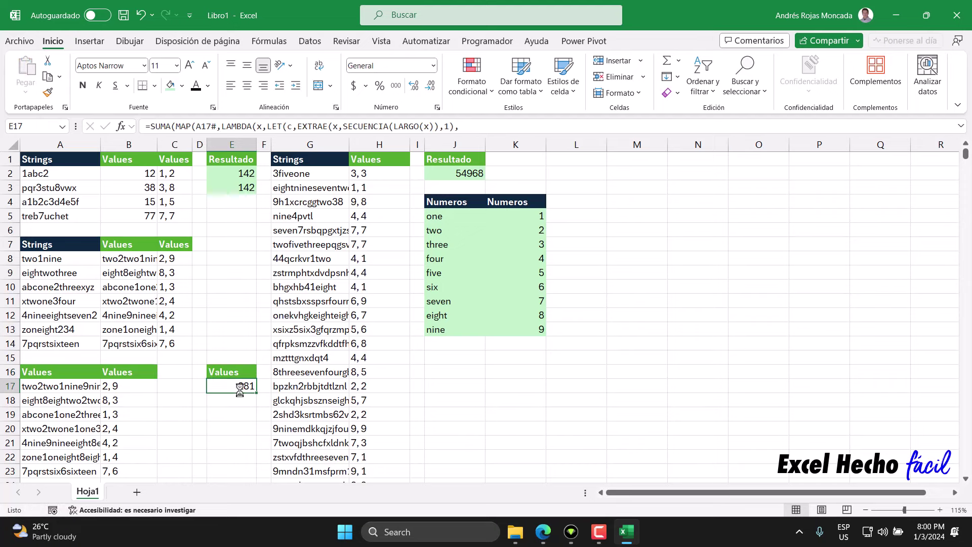
Check 281 against the example total on the Advent of Code page.
click(543, 531)
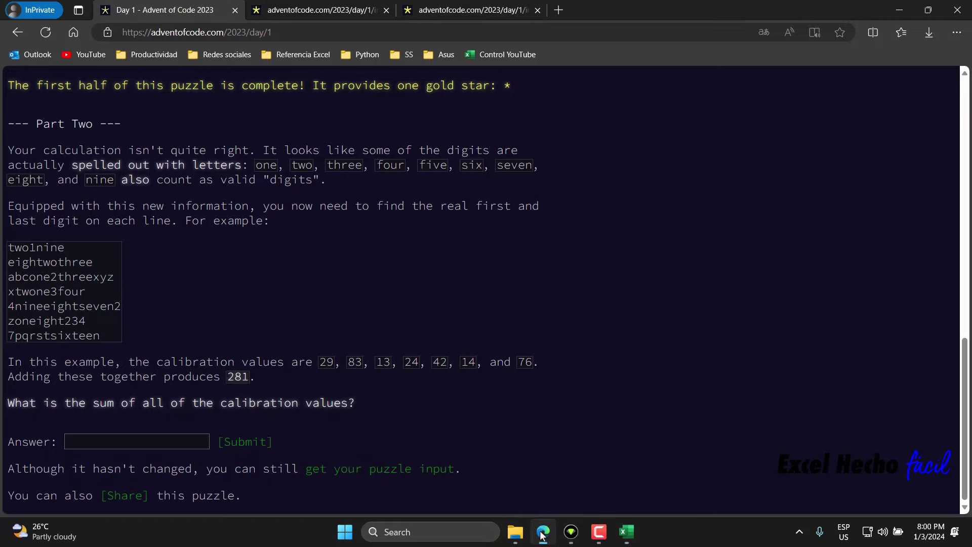
double_click(238, 377)
key(alt+Tab)
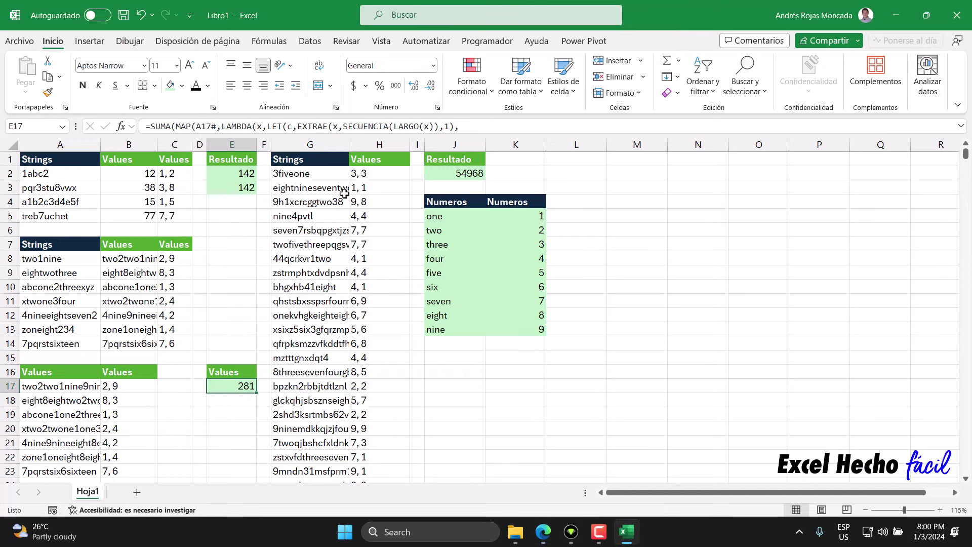
Insert a blank column H and copy the Strings header into H1.
right_click(359, 144)
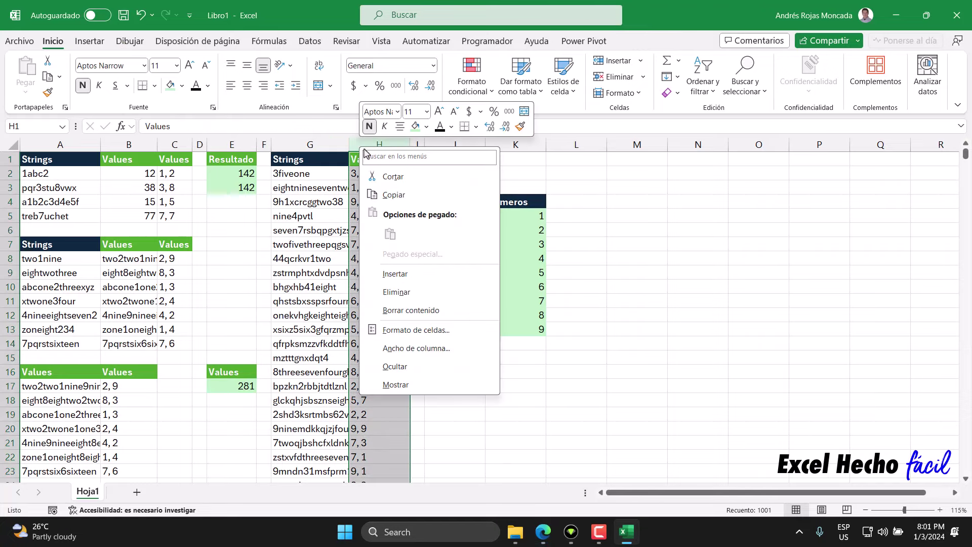
click(411, 275)
click(355, 158)
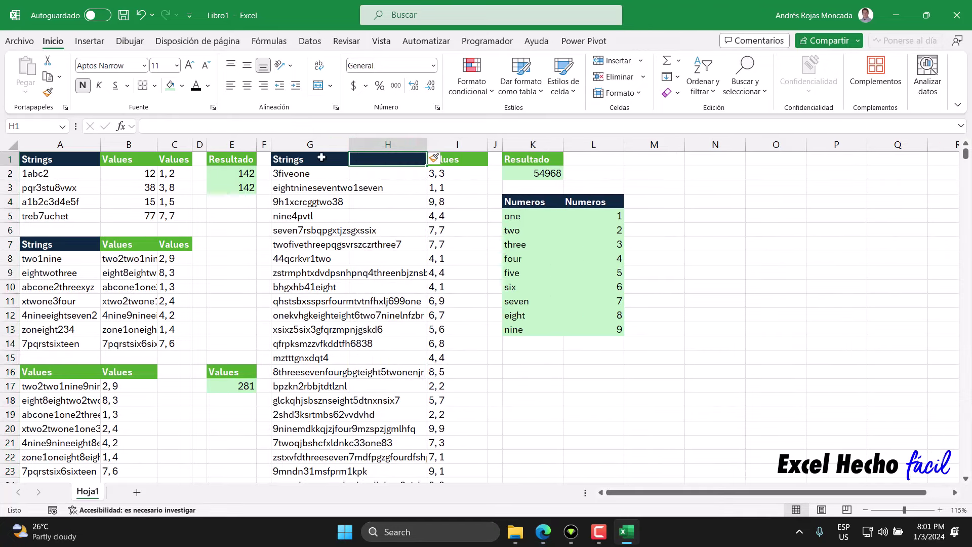
click(317, 159)
drag(349, 166, 414, 161)
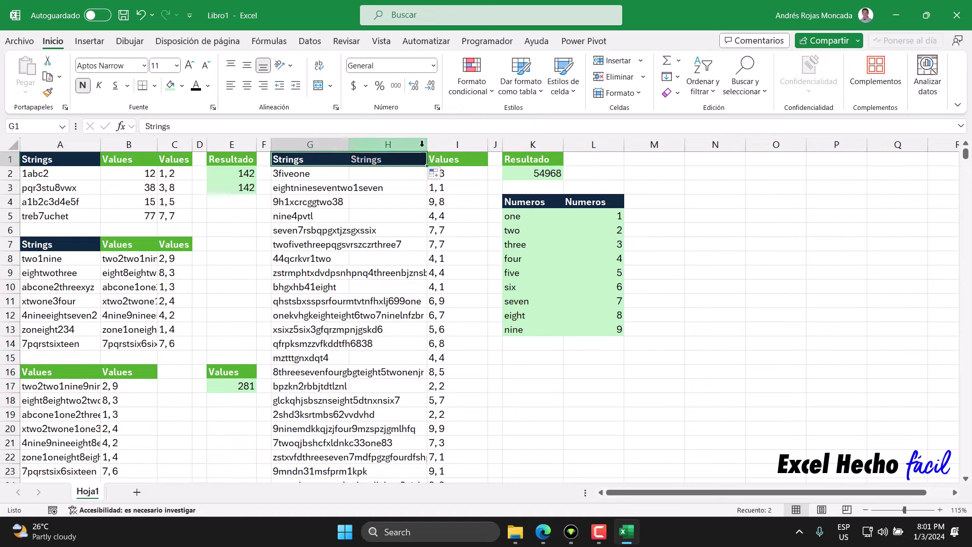
click(404, 168)
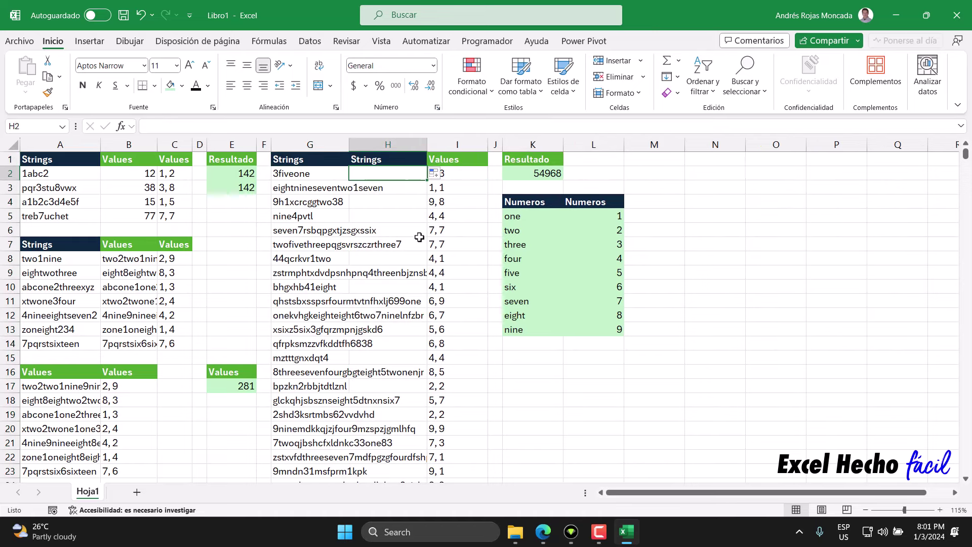
text(=)
key(Escape)
Copy A17's word-replacing formula into H2, changing its range from A8:A14 to G2:G1001.
double_click(46, 391)
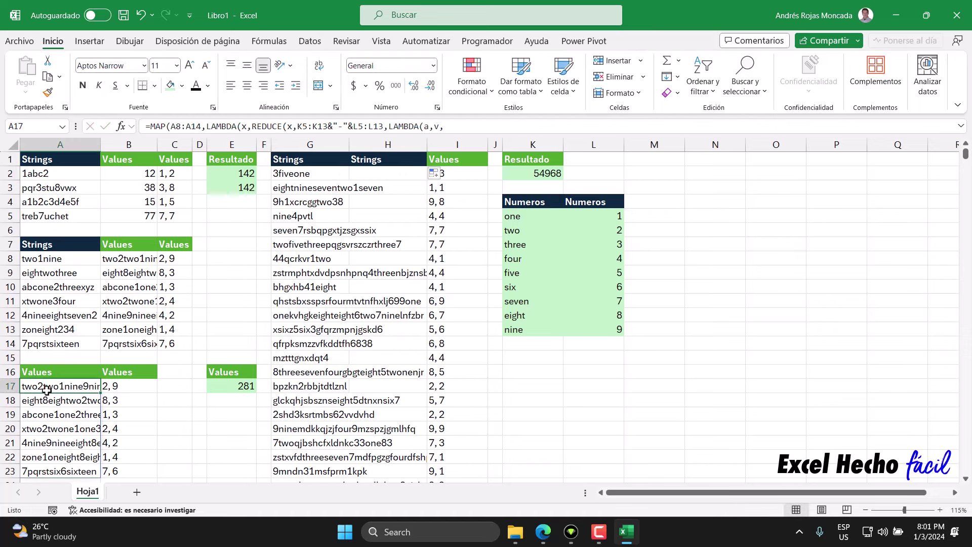
key(ctrl+a)
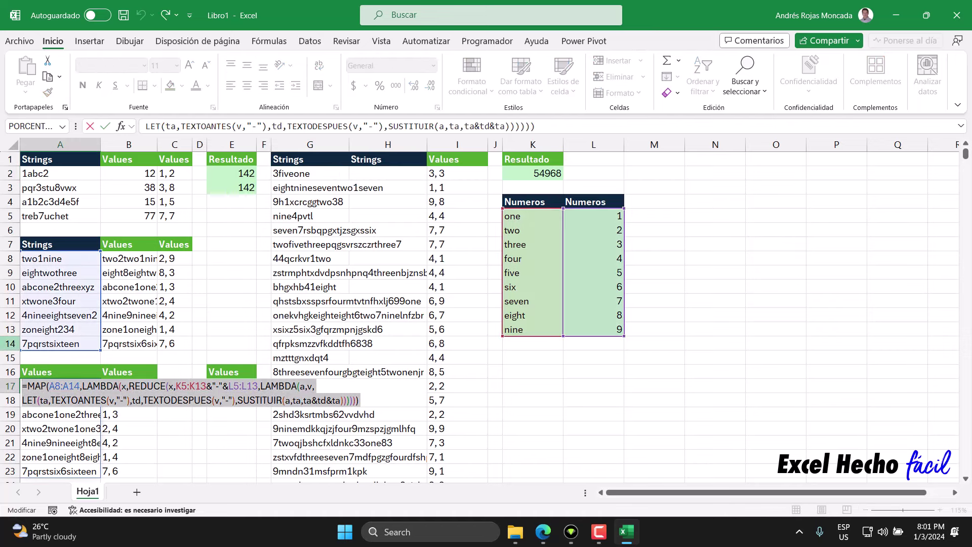
key(ctrl+c)
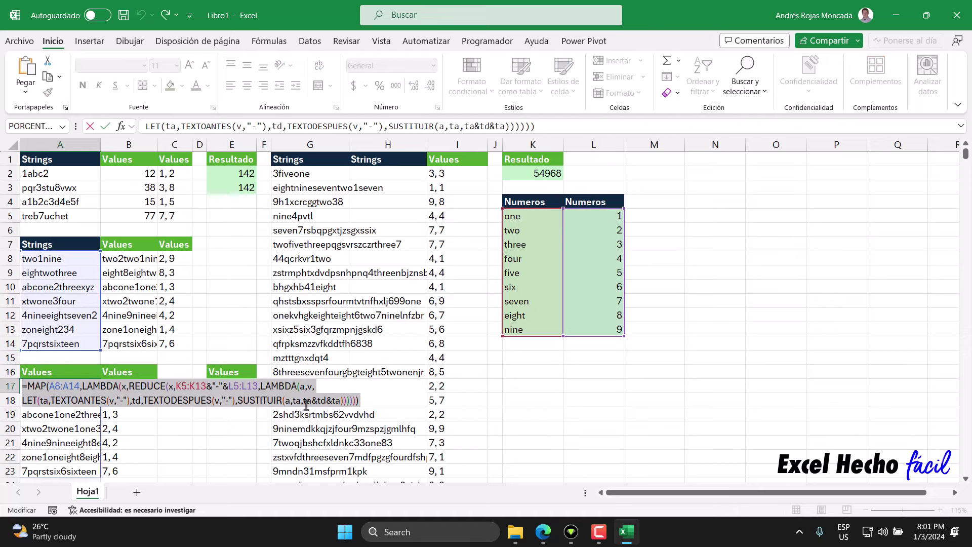
key(Escape)
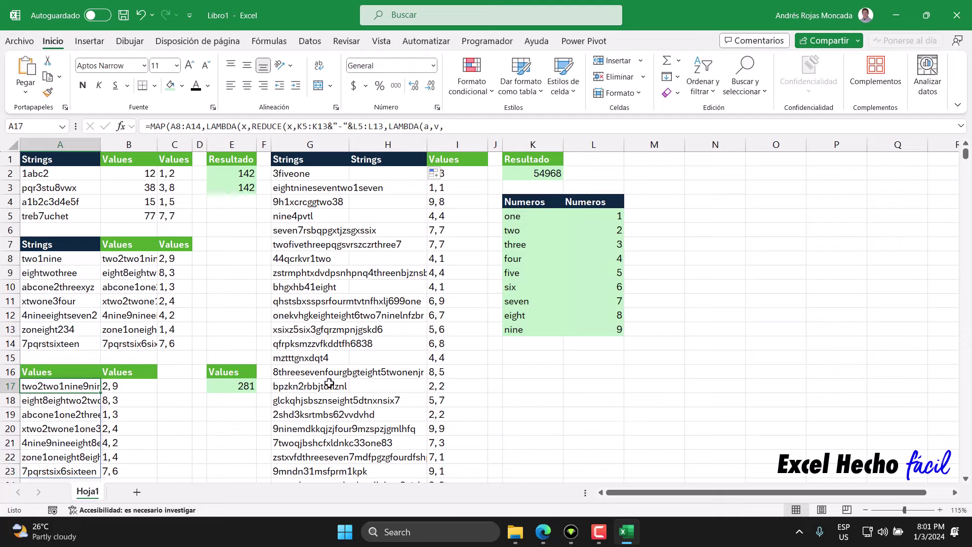
click(383, 174)
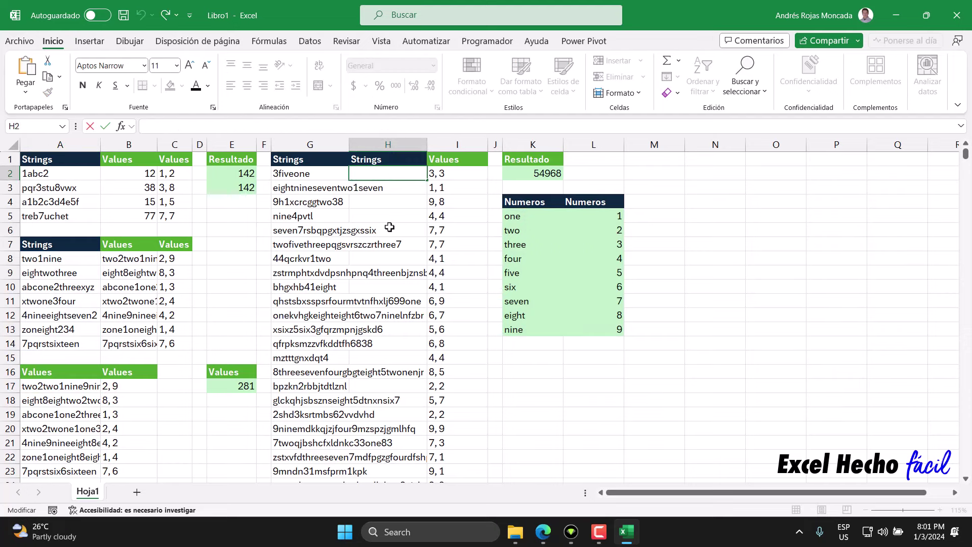
key(F2)
key(ctrl+v)
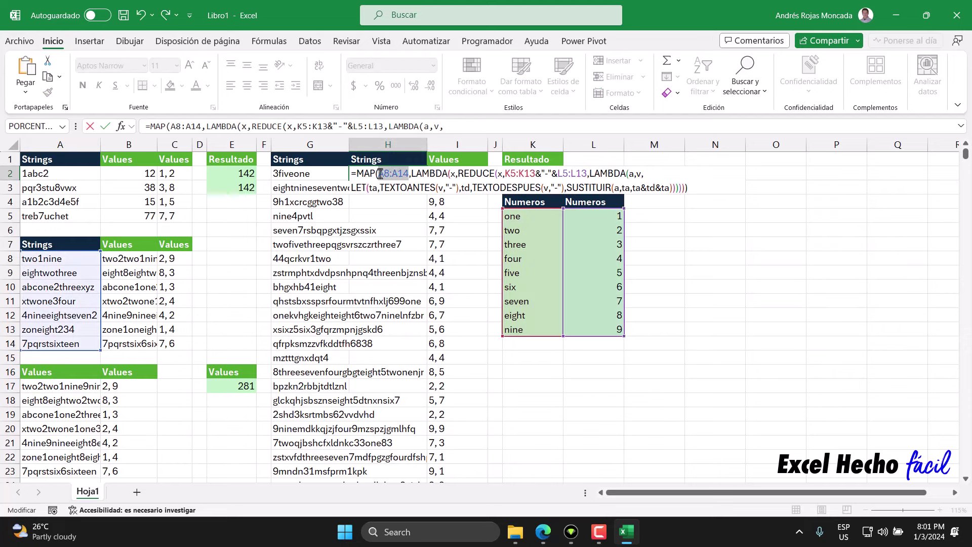
drag(410, 174, 378, 173)
click(319, 175)
key(ctrl+shift+Down)
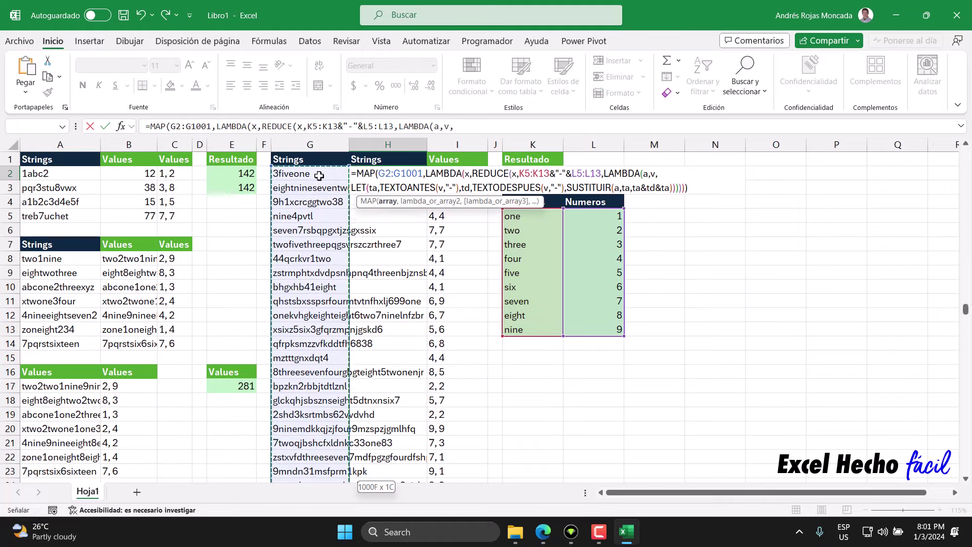
key(Return)
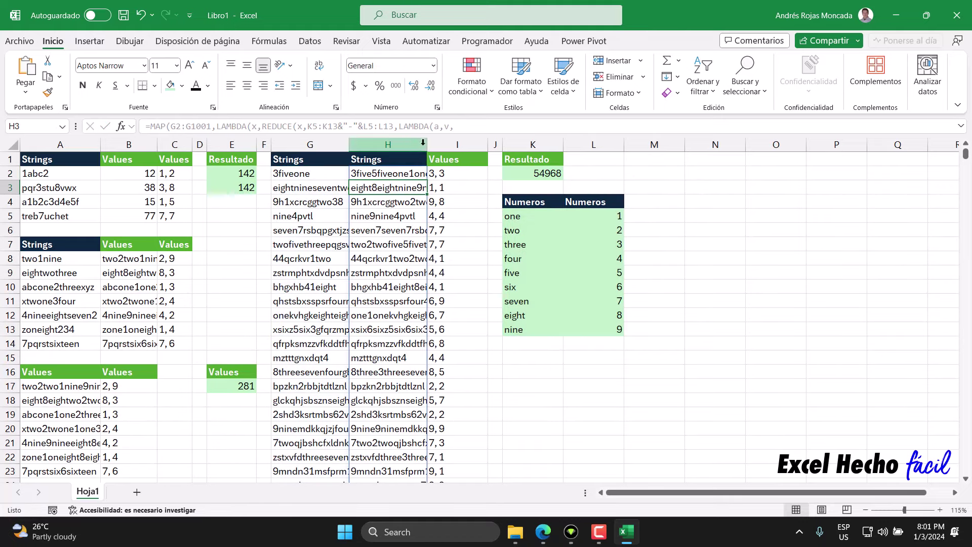
double_click(427, 144)
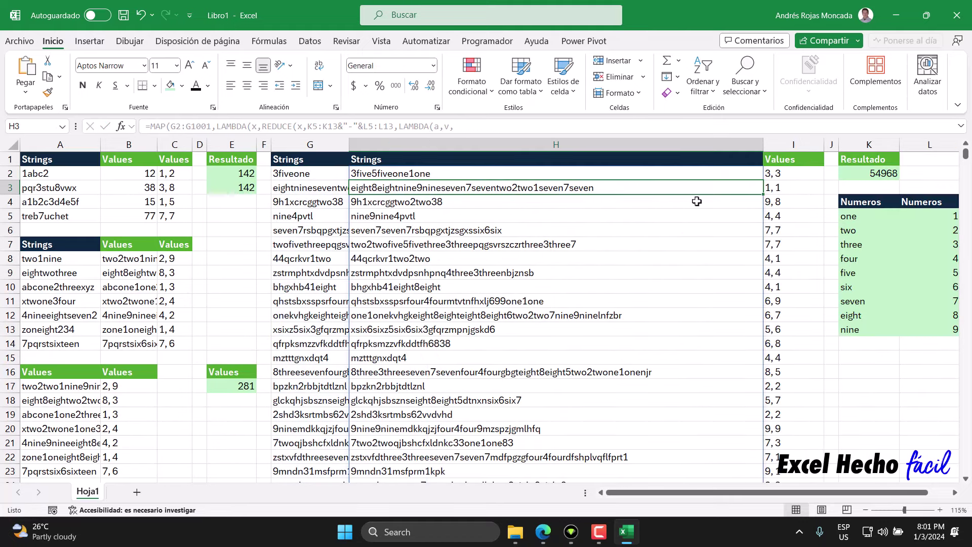
key(ctrl+z)
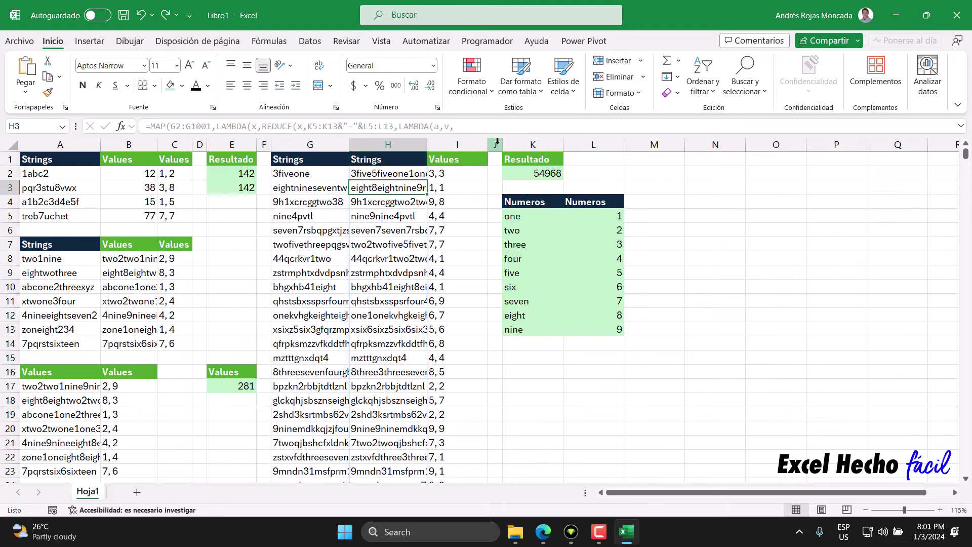
Insert a blank column at J and copy the Values header into J1.
right_click(495, 144)
click(534, 271)
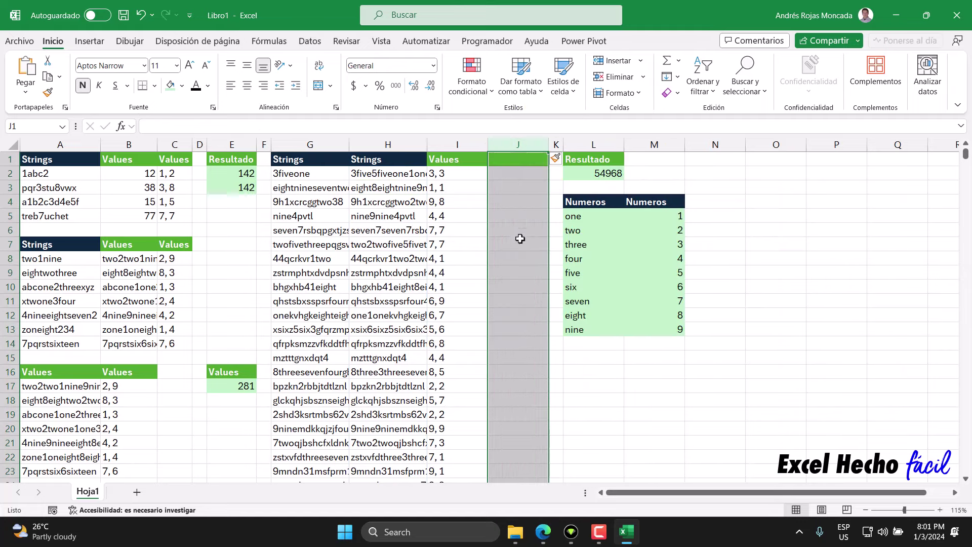
click(466, 159)
drag(489, 167, 521, 168)
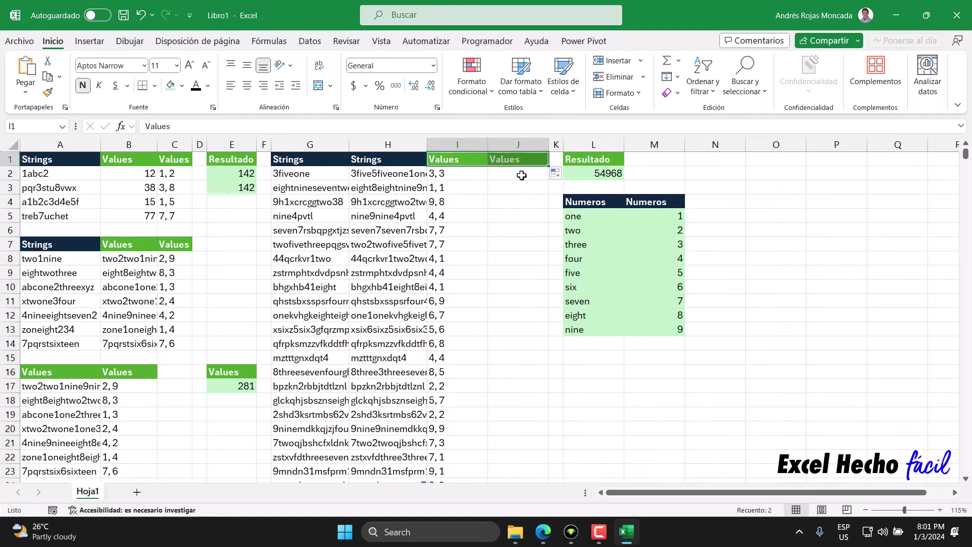
click(516, 173)
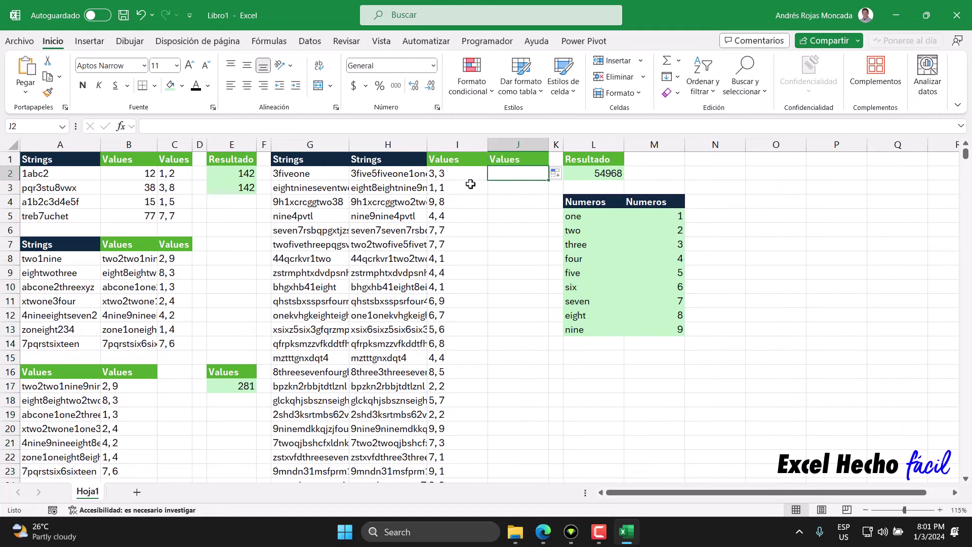
Put B17's MAP formula in J2, using H2# instead of A17#, so digit pairs spill down column J.
click(139, 388)
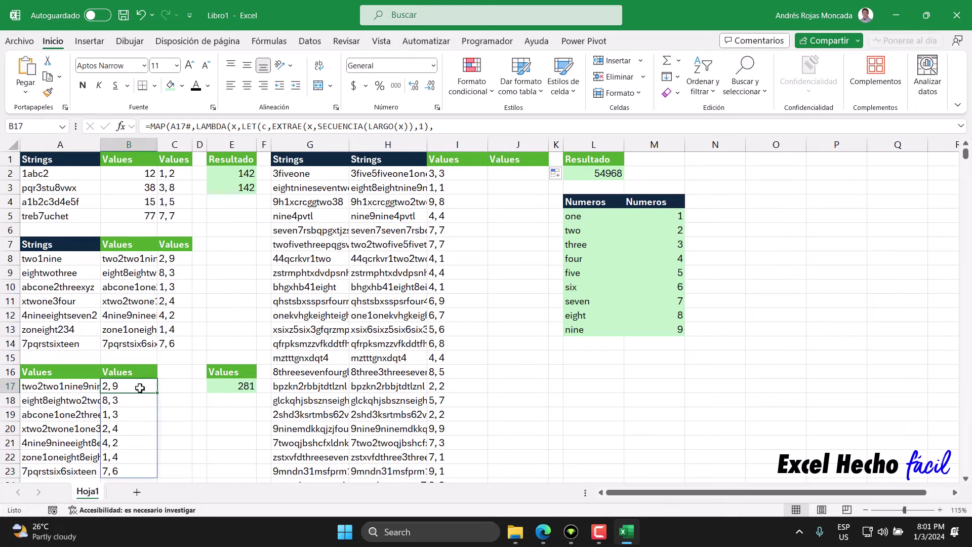
key(F2)
drag(409, 401, 6, 377)
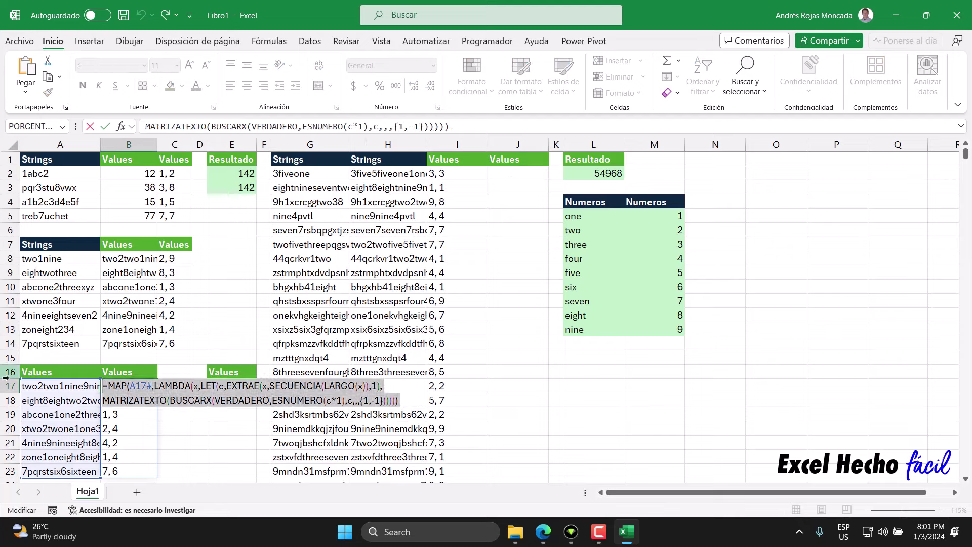
key(Escape)
click(494, 174)
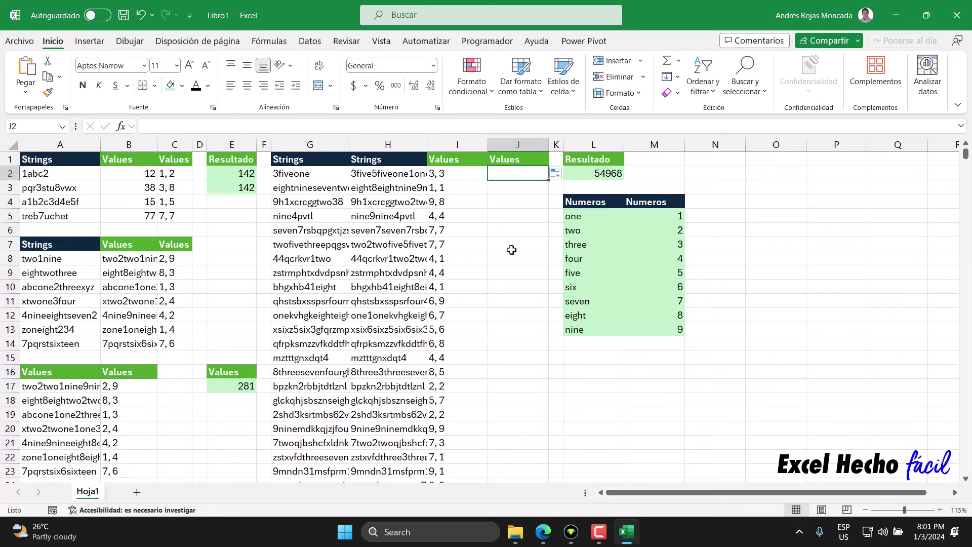
key(ctrl+v)
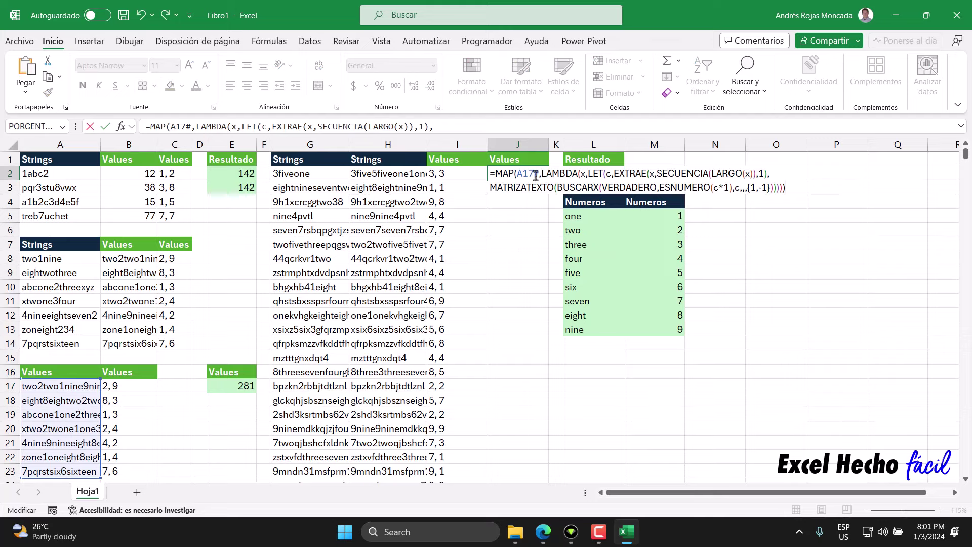
drag(538, 174, 517, 174)
click(387, 173)
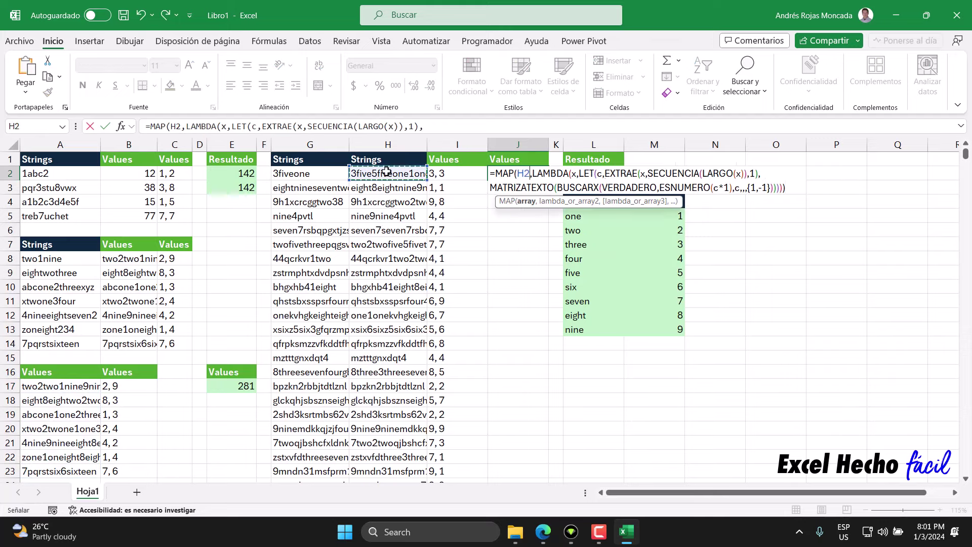
text(#)
key(Return)
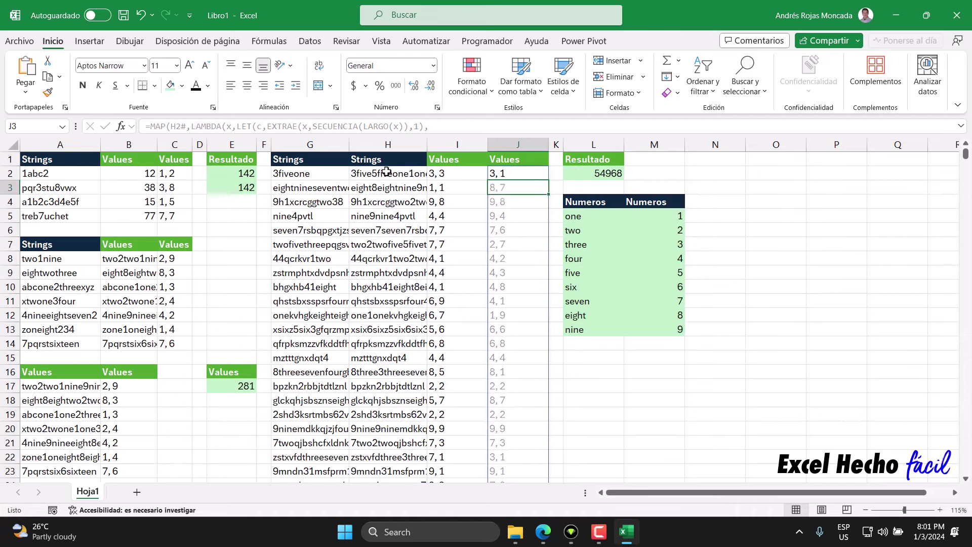
click(542, 176)
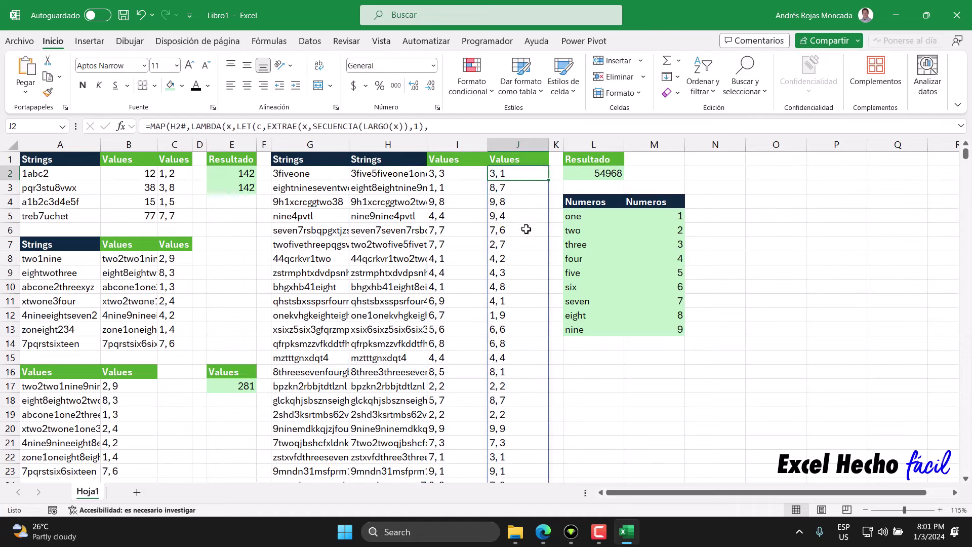
Extend the Resultado header from L1 into M1.
click(614, 165)
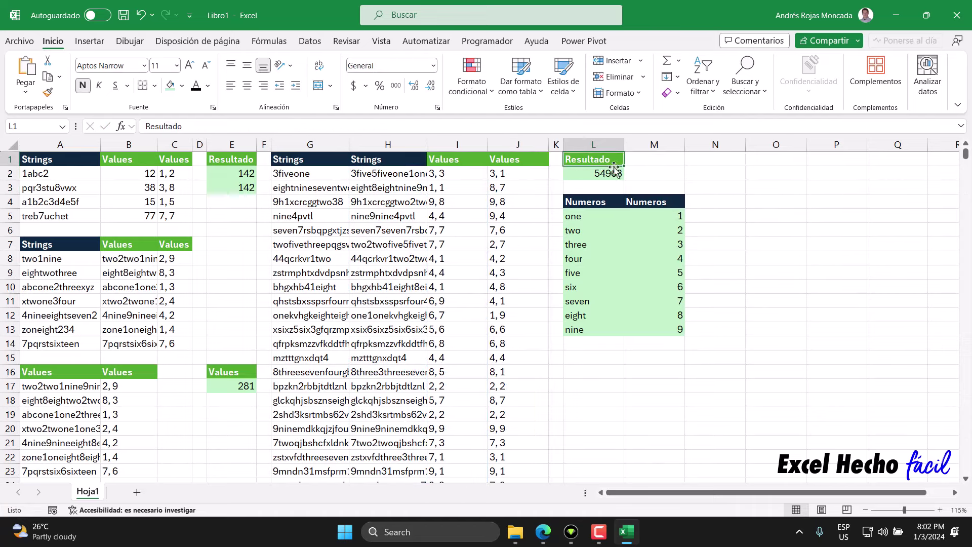
drag(625, 167, 651, 160)
click(650, 173)
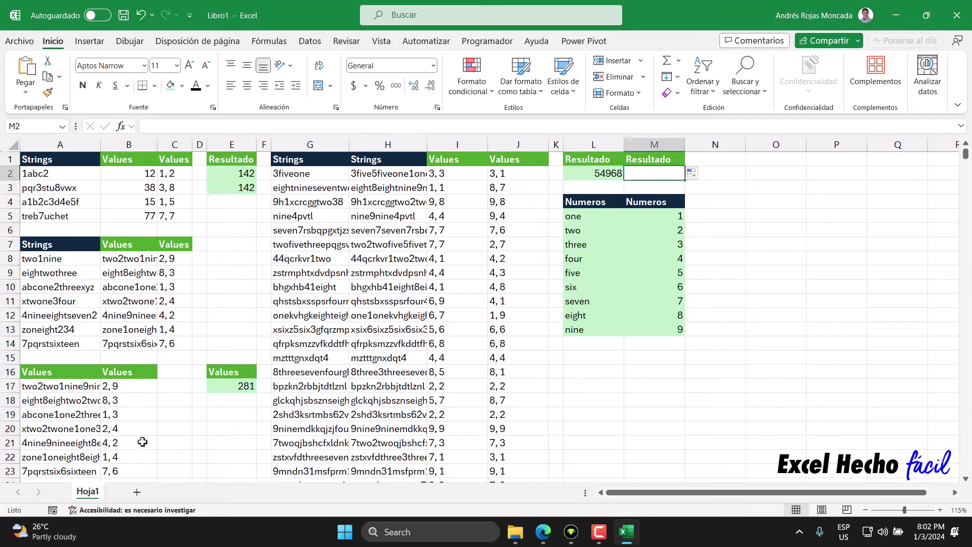
Copy E17's SUMA(MAP(...)) formula text and paste it into M2 for editing.
click(248, 393)
key(F2)
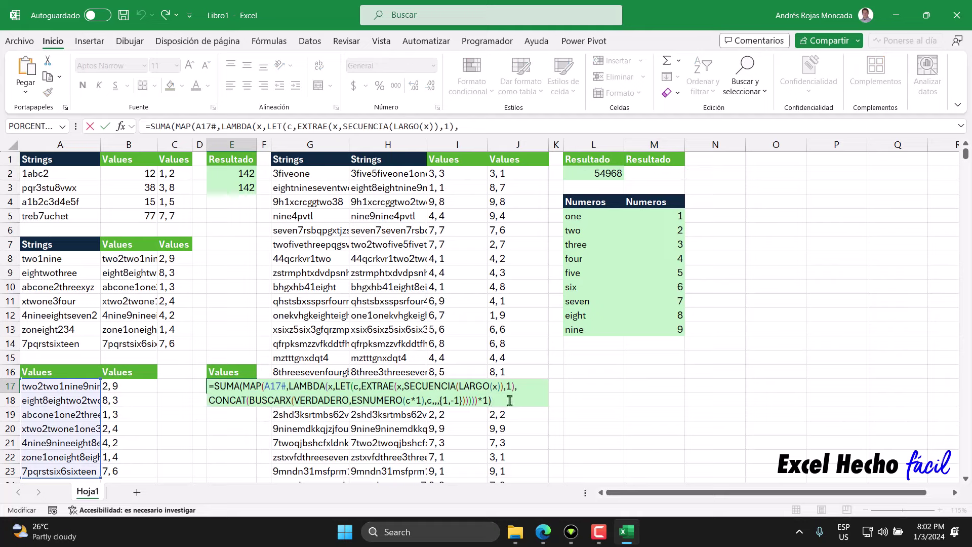
drag(509, 400, 208, 386)
key(ctrl+c)
key(Escape)
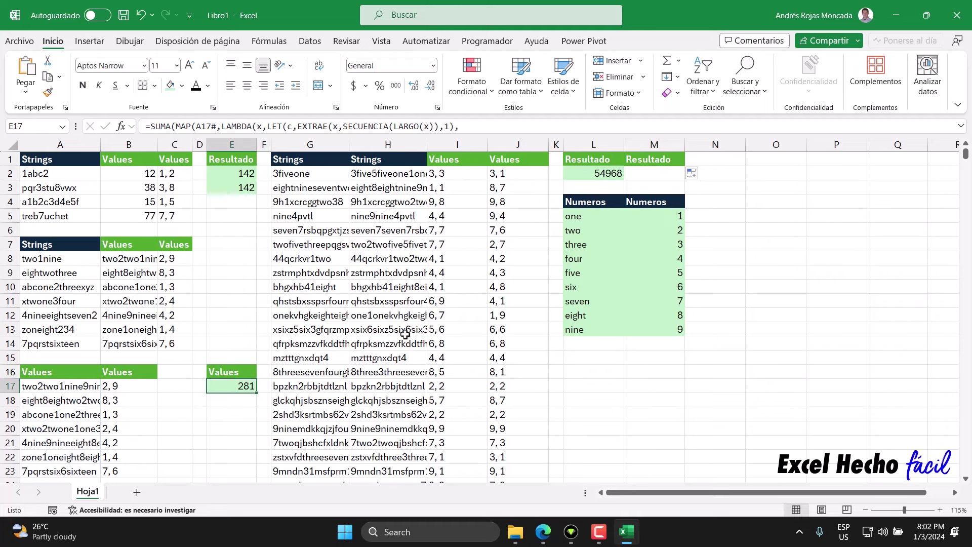
click(641, 173)
key(F2)
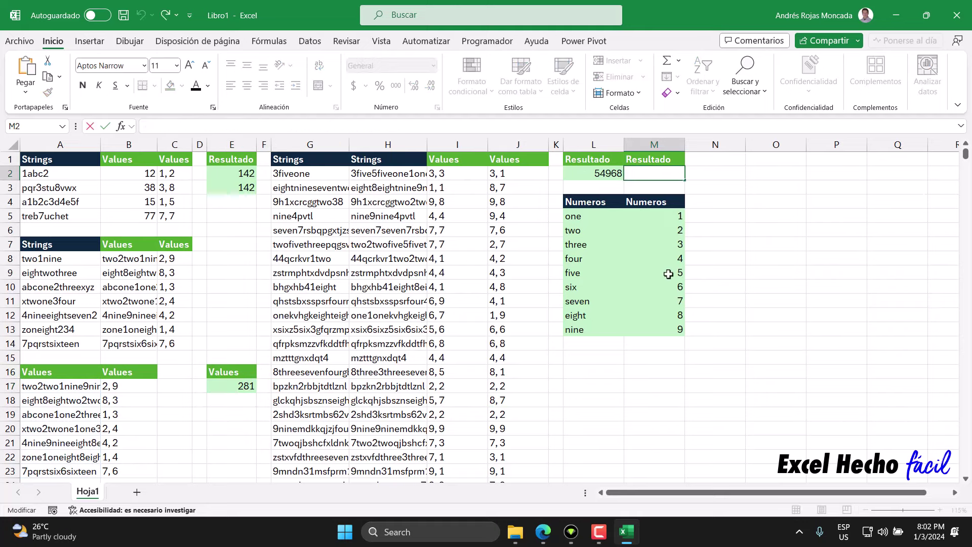
key(ctrl+v)
Point M2's sum at H2# instead of A17# to get 54094, and fill M2 light green.
drag(704, 173, 681, 173)
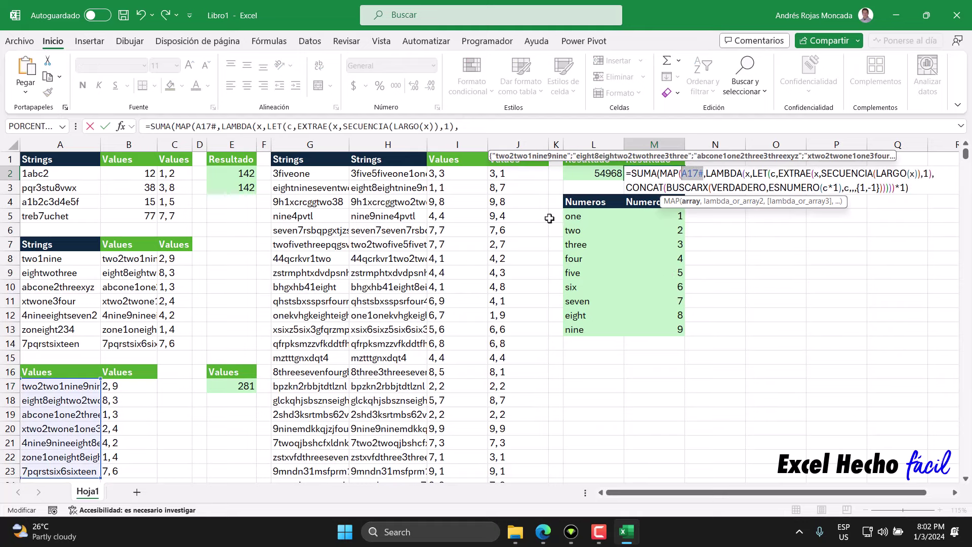
click(397, 178)
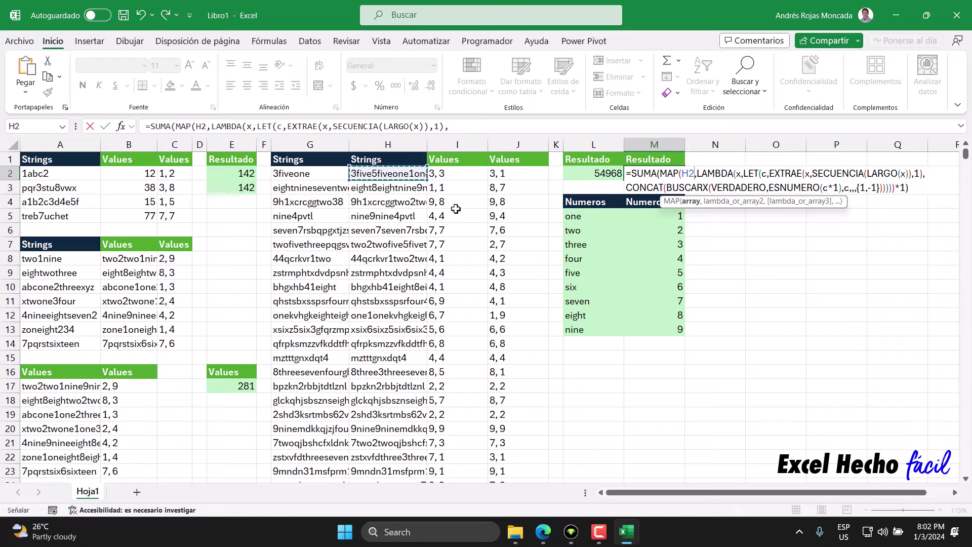
key(ctrl+shift+Down)
key(ctrl+BackSpace)
key(Return)
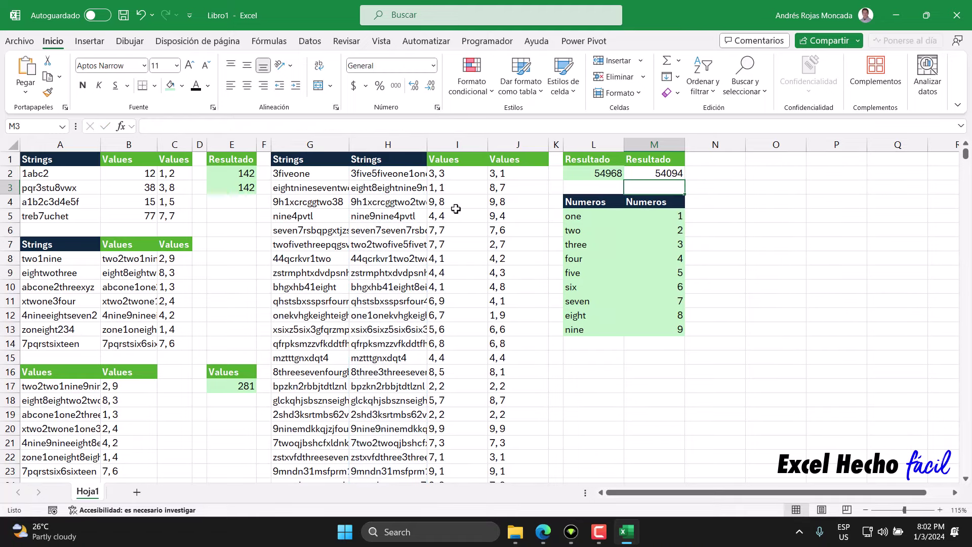
click(651, 177)
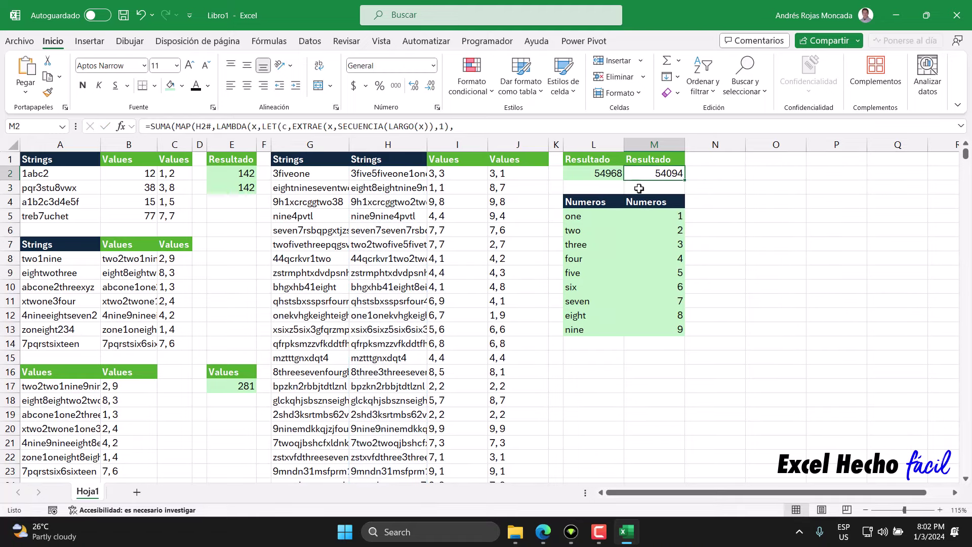
click(171, 90)
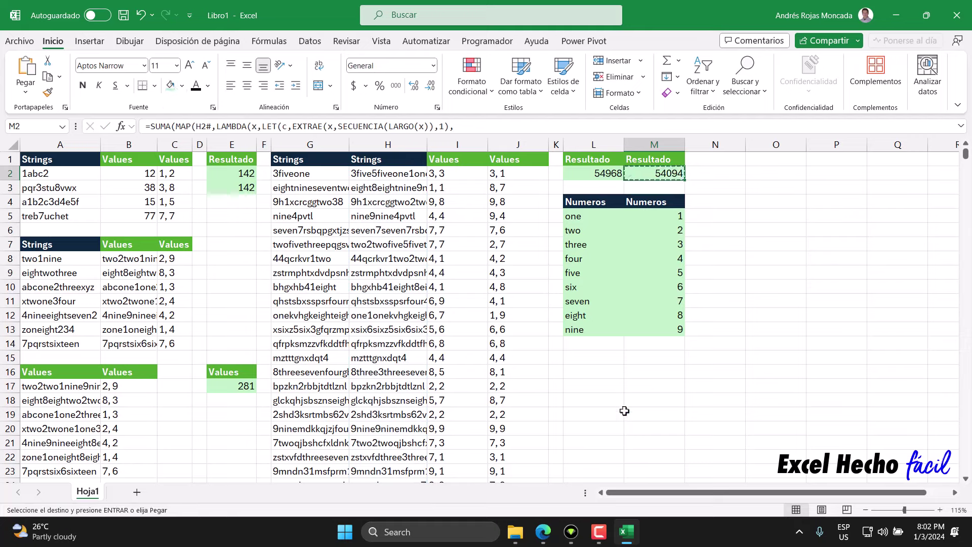
Submit 54094 as the Part Two answer on the Advent of Code page.
click(543, 532)
click(179, 447)
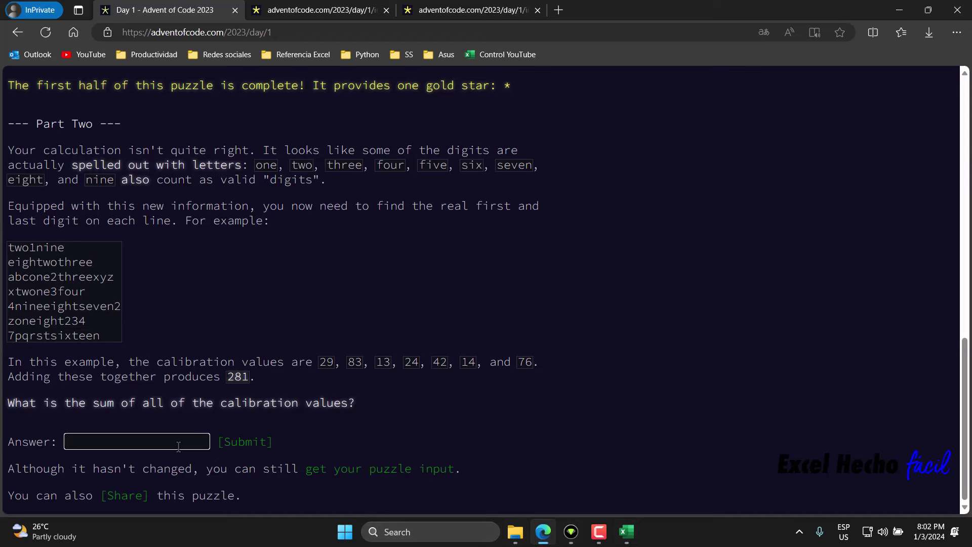
key(ctrl+v)
click(244, 442)
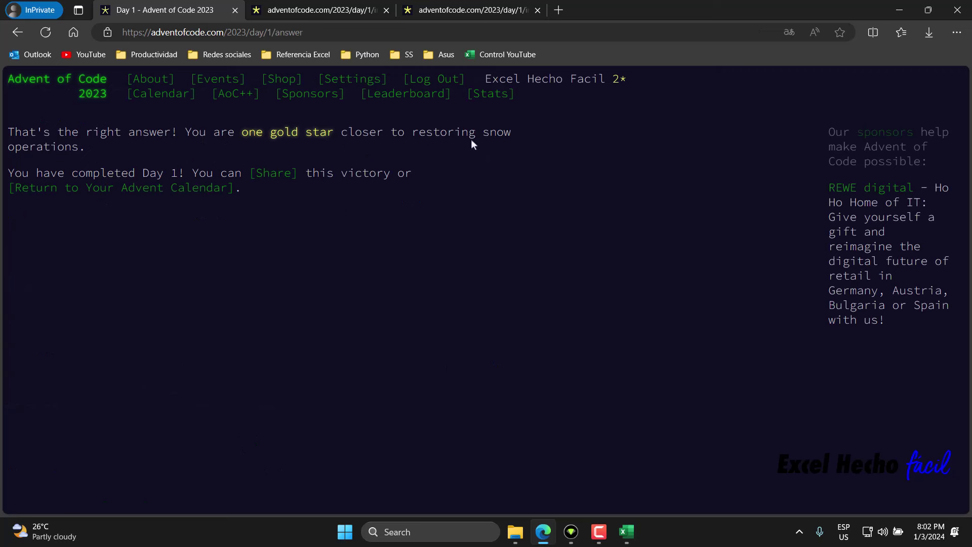
Reopen Day 1 from the calendar, translate it into Spanish, and return to Excel.
click(209, 191)
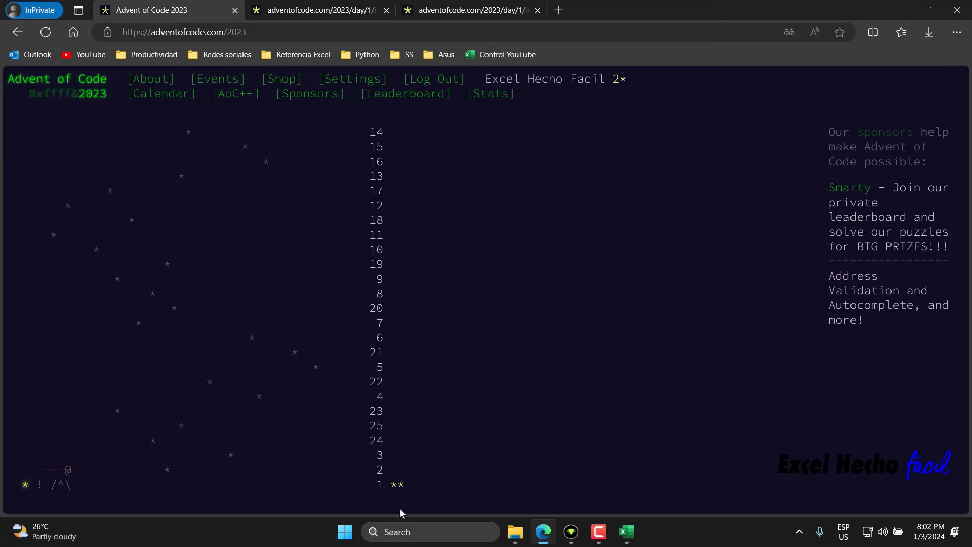
click(366, 489)
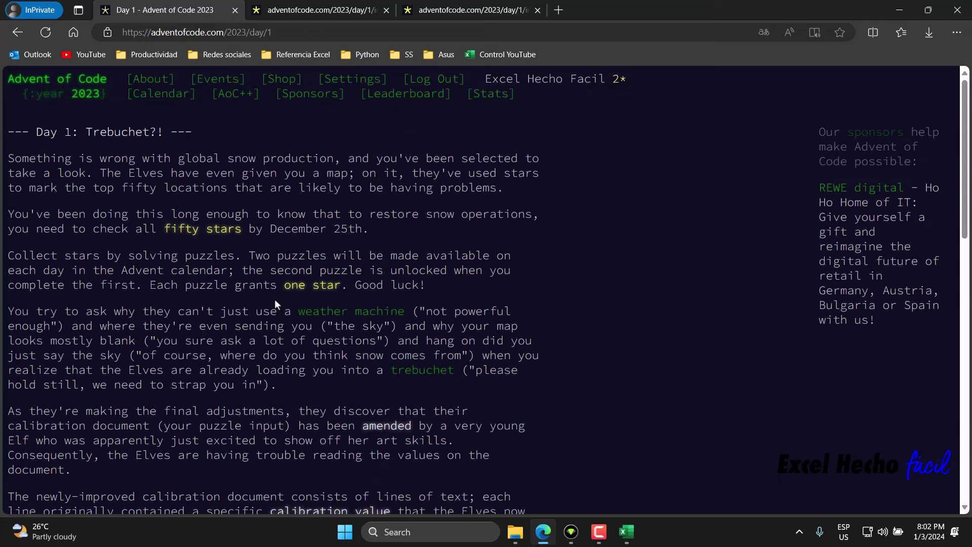
scroll(275, 298, down, 5)
scroll(275, 300, down, 5)
scroll(275, 299, down, 5)
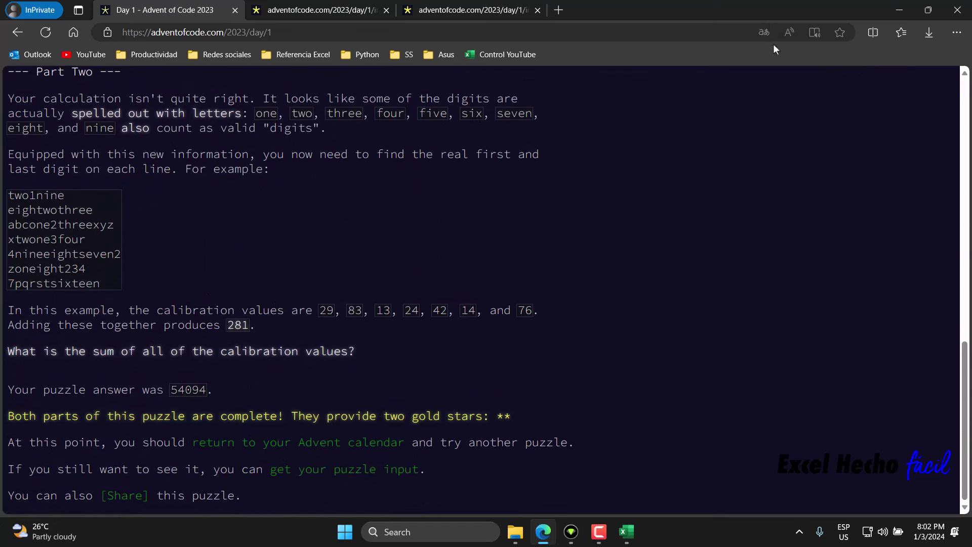
click(631, 137)
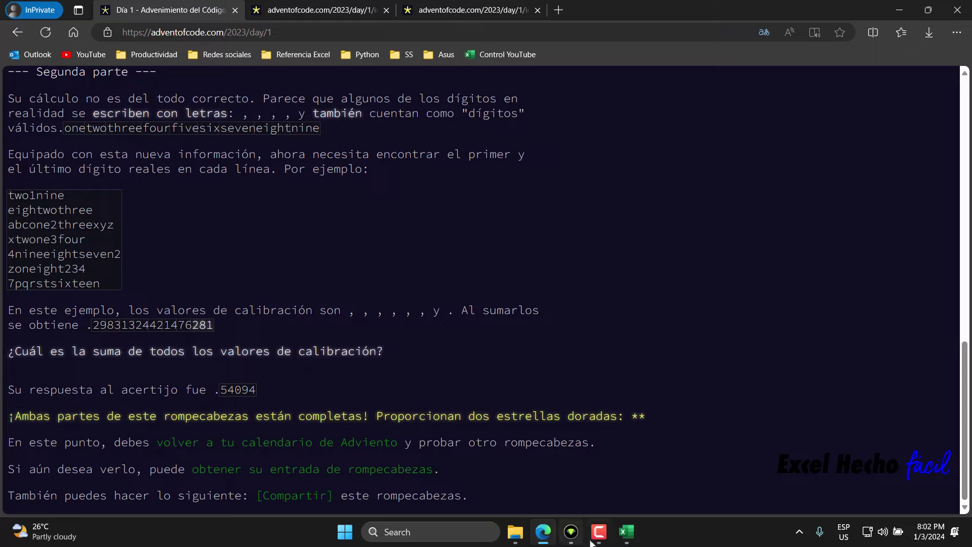
click(628, 532)
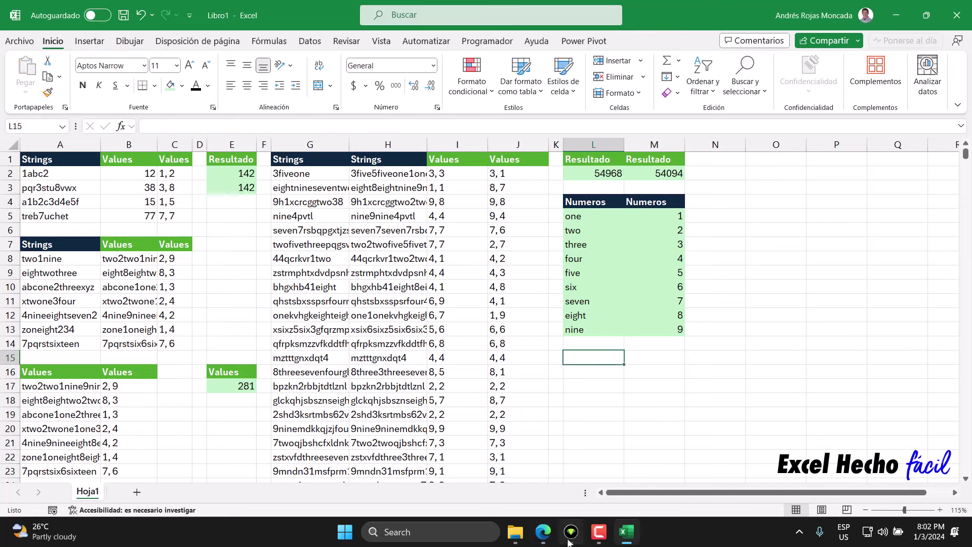
Bring the translated Advent of Code Day 1 page back in front of Excel.
click(544, 532)
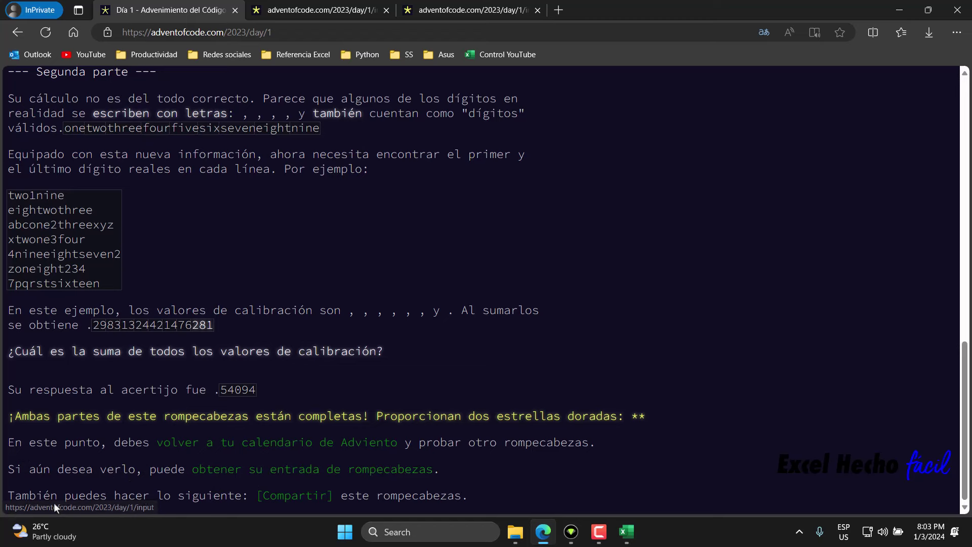
Open the puzzle input in a new tab, then close the extra puzzle input tabs.
click(306, 481)
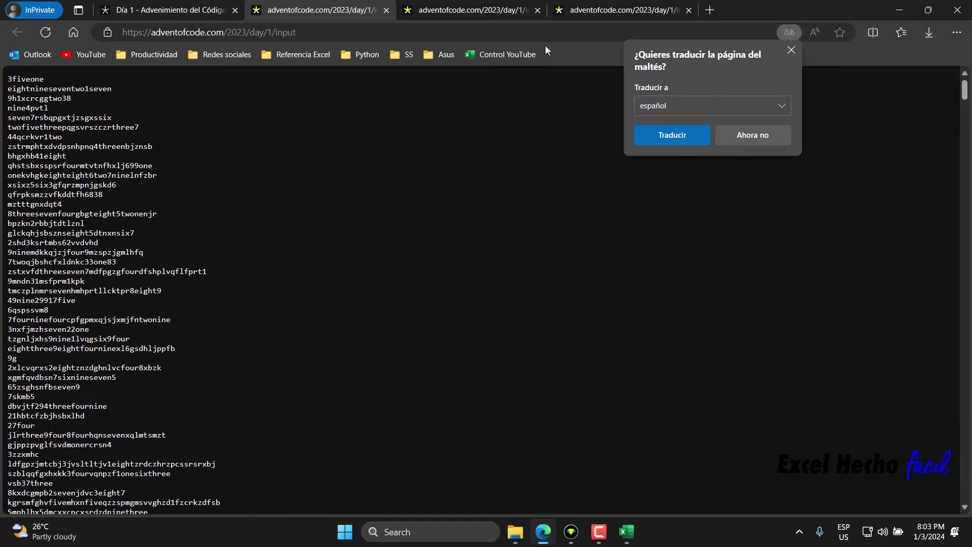
click(386, 10)
click(387, 10)
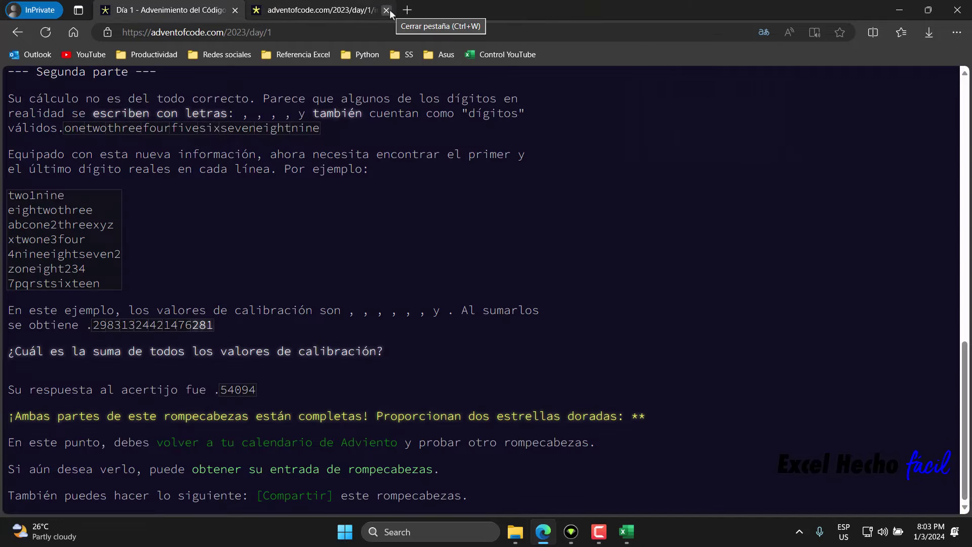
click(289, 10)
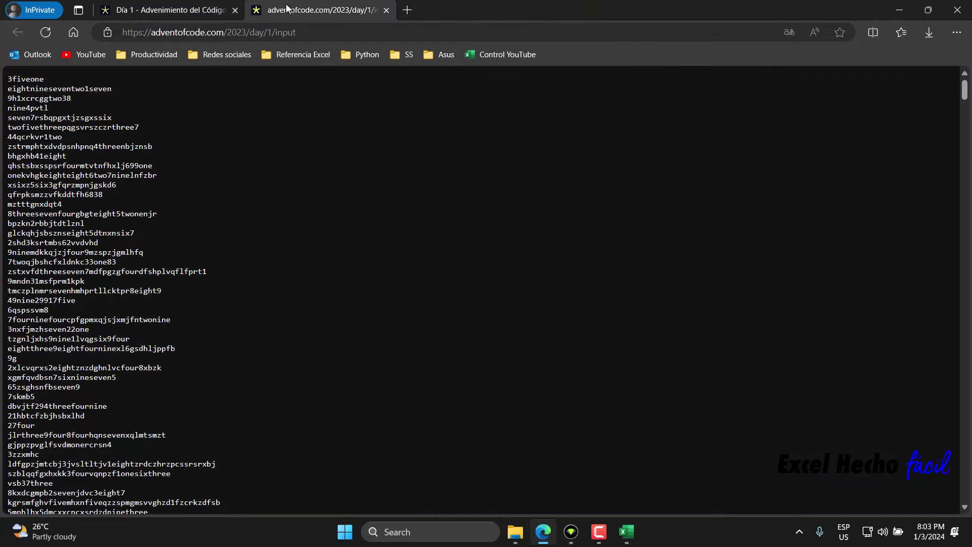
click(386, 10)
Revert the Day 1 page translation to show the original English.
scroll(284, 396, up, 4)
scroll(289, 395, up, 8)
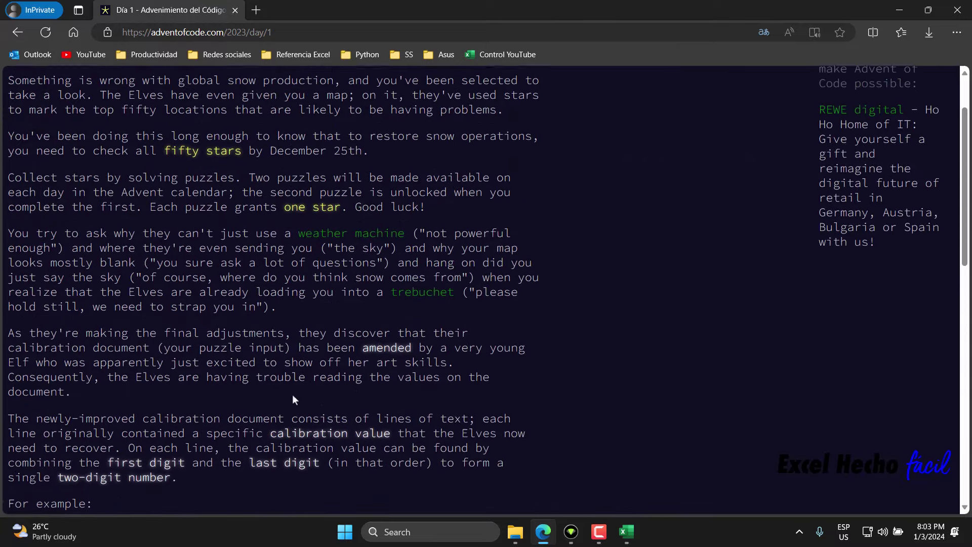
click(764, 32)
click(711, 122)
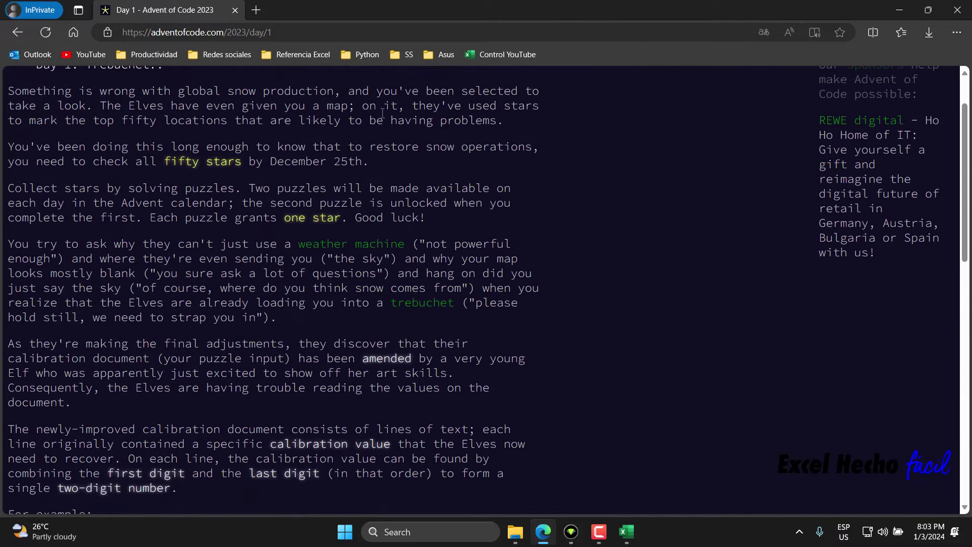
Load Advent of Code from the Productividad bookmark, review Day 1's answers, then check Excel.
click(155, 54)
click(152, 277)
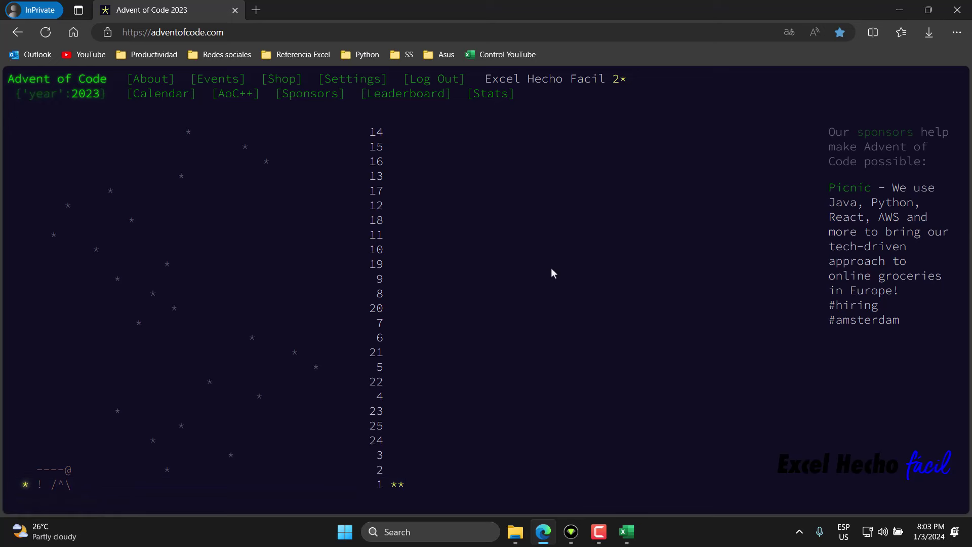
click(373, 482)
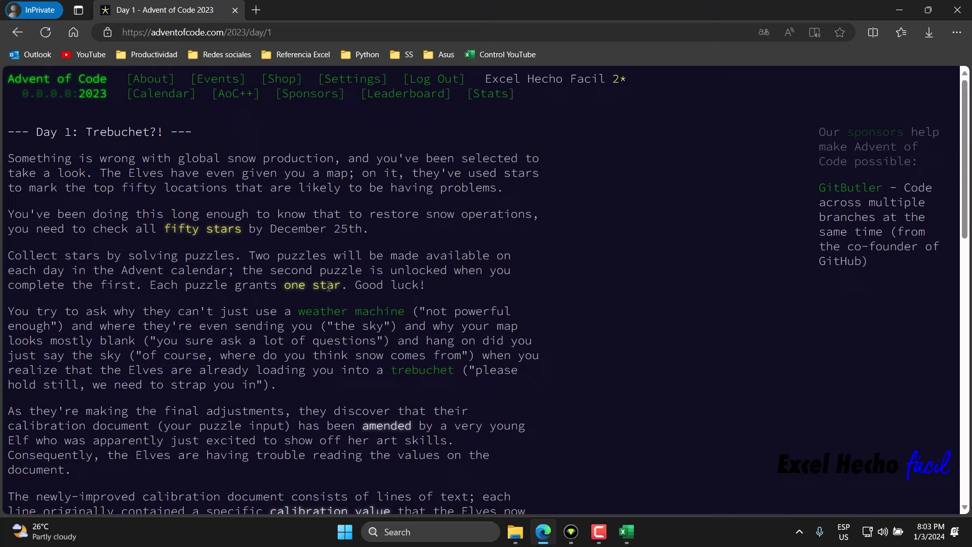
scroll(329, 286, down, 10)
scroll(328, 286, down, 6)
scroll(329, 287, down, 3)
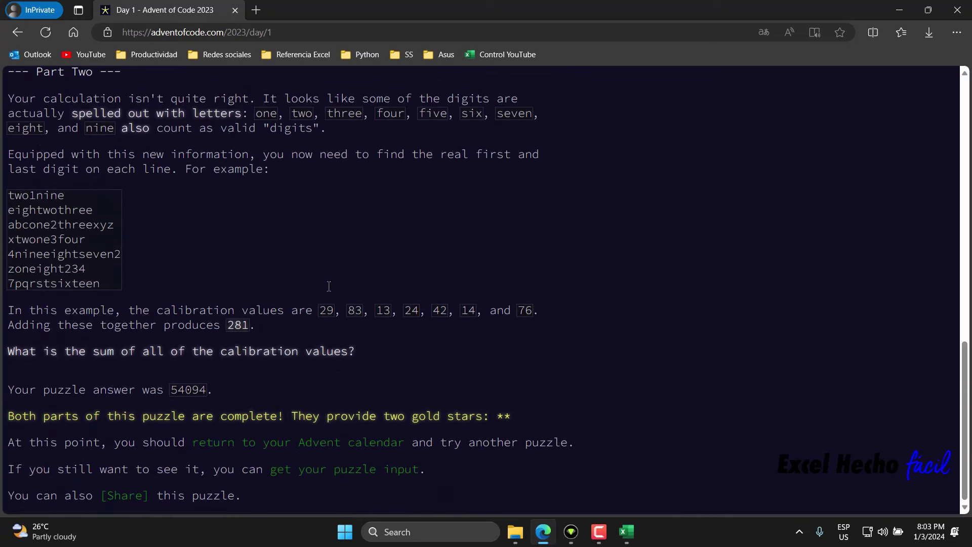
scroll(328, 287, up, 3)
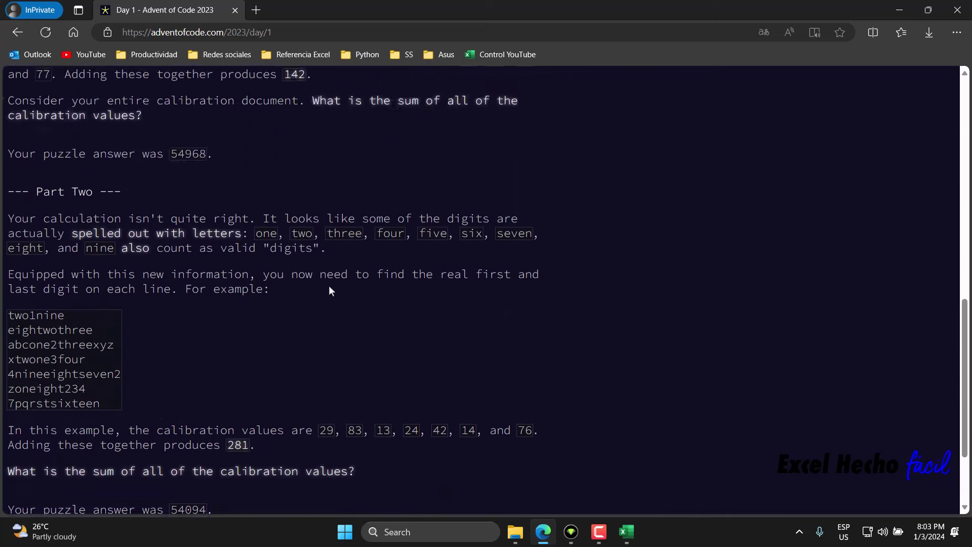
scroll(329, 287, up, 5)
scroll(329, 287, up, 6)
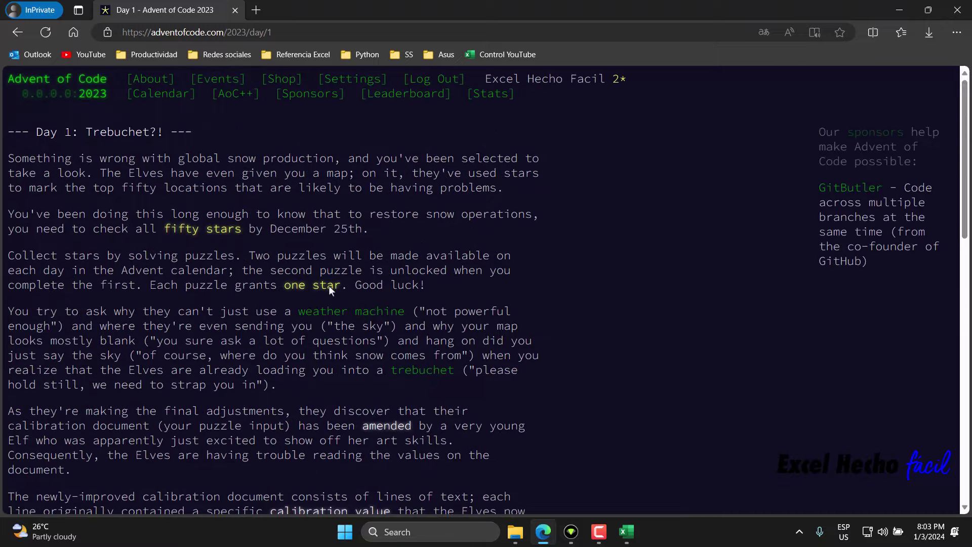
key(alt+Tab)
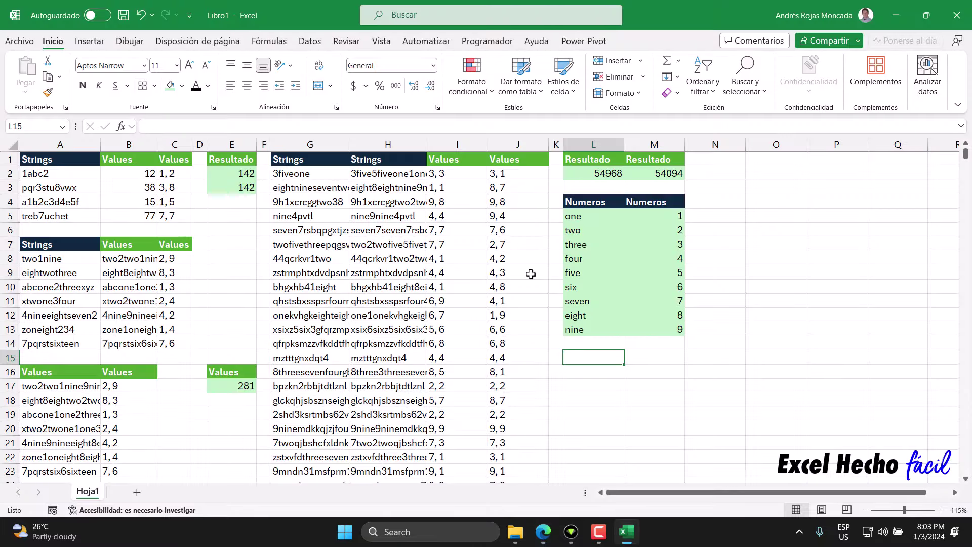
Review the Day 1 page again, reload the calendar, and bring Excel back.
click(544, 533)
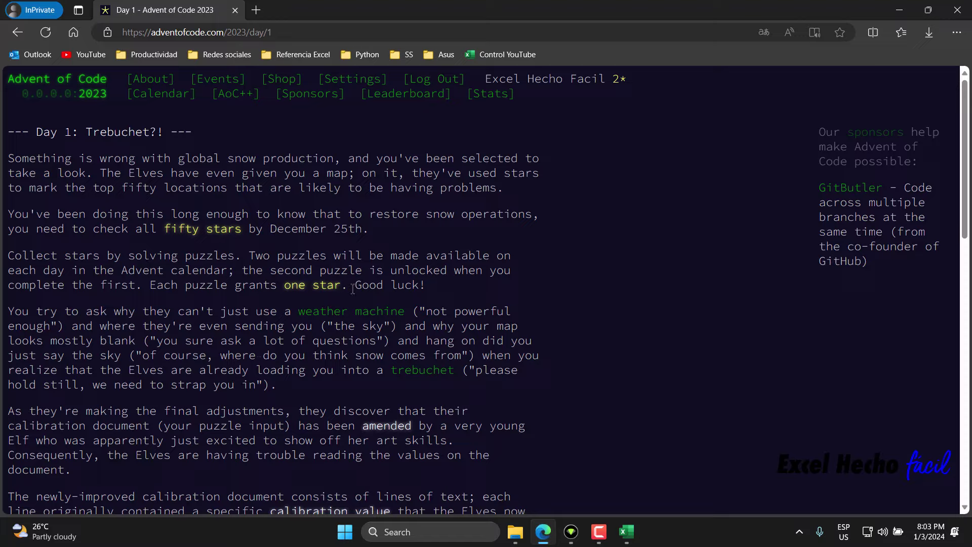
scroll(353, 289, down, 10)
scroll(353, 289, down, 6)
scroll(353, 292, up, 2)
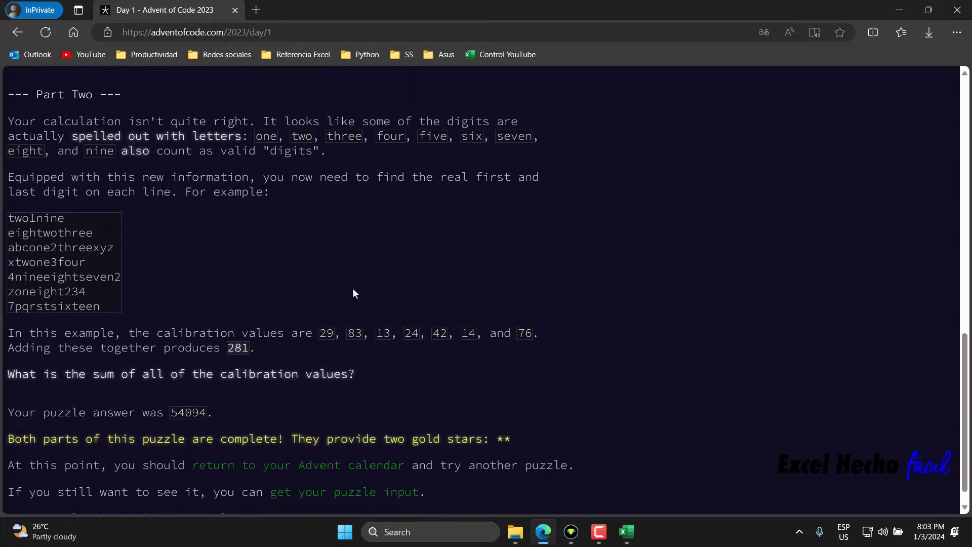
scroll(353, 294, up, 15)
scroll(353, 294, up, 3)
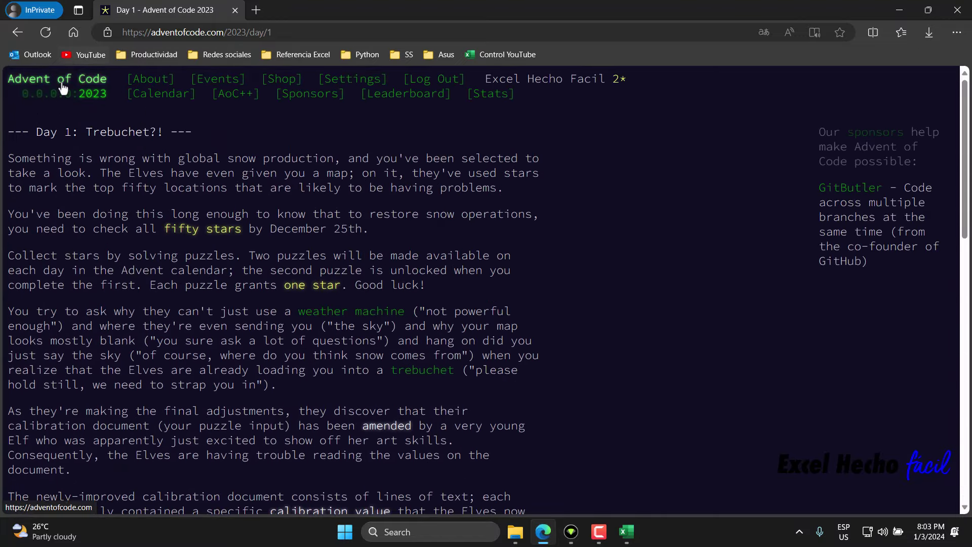
click(148, 55)
click(183, 277)
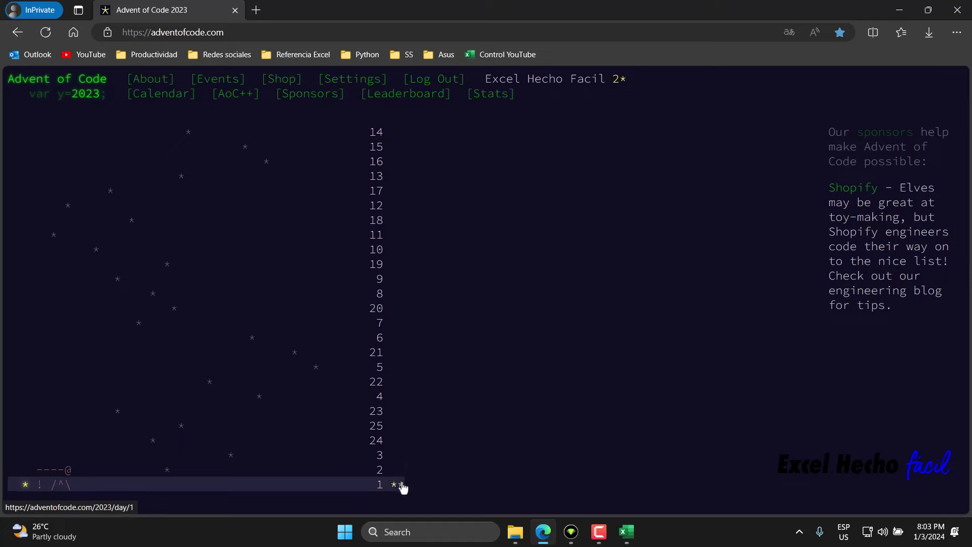
click(627, 532)
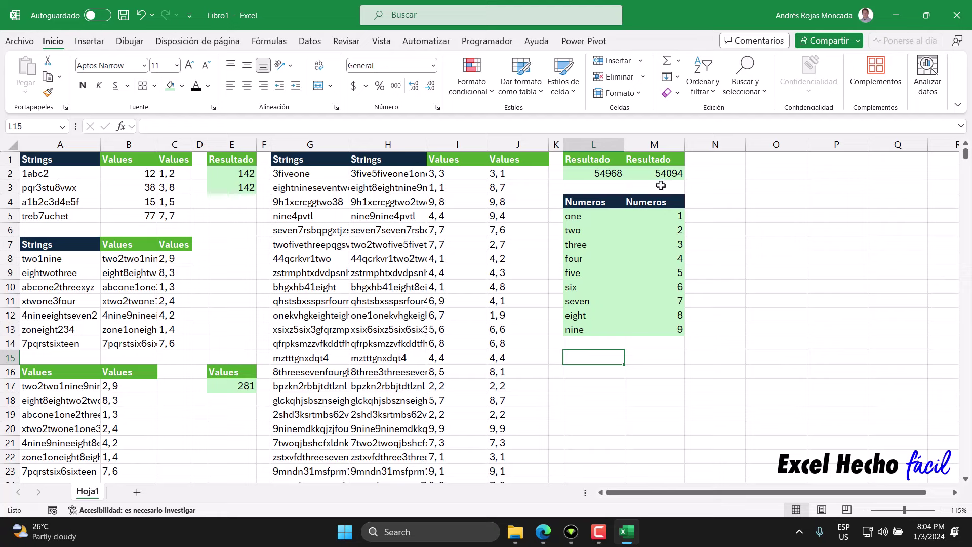
Inspect L2's formula, then recommit M2's total reading from H2# at 54094.
click(591, 173)
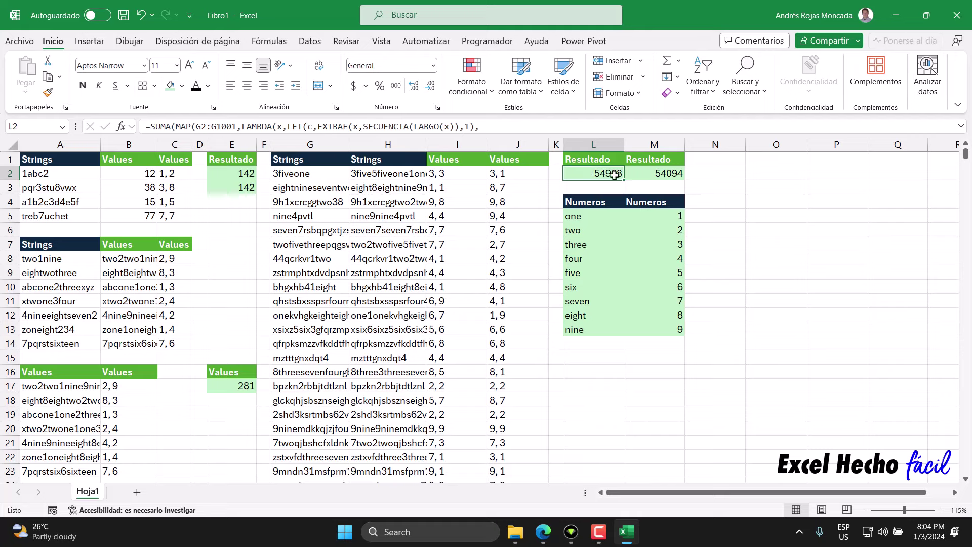
double_click(614, 174)
click(653, 172)
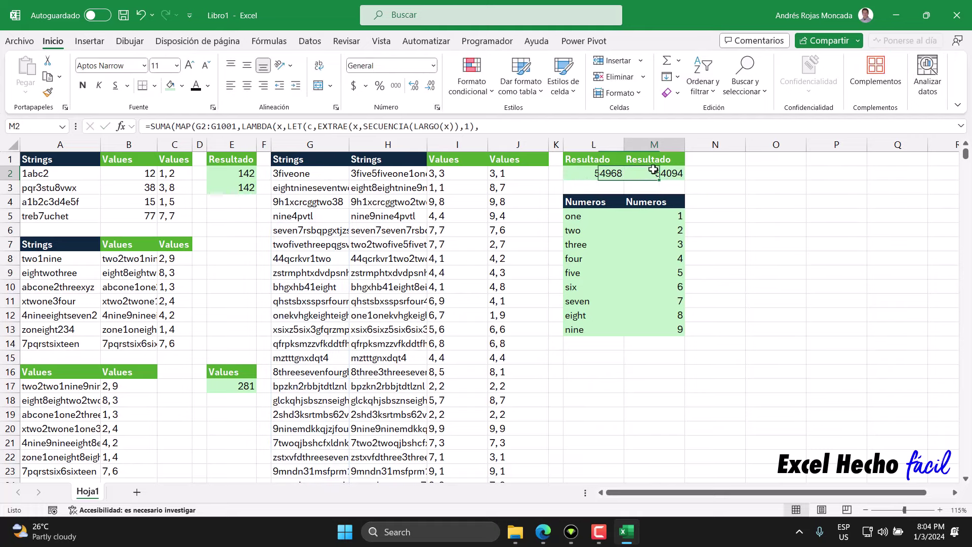
key(ctrl+z)
key(F2)
key(ctrl+Return)
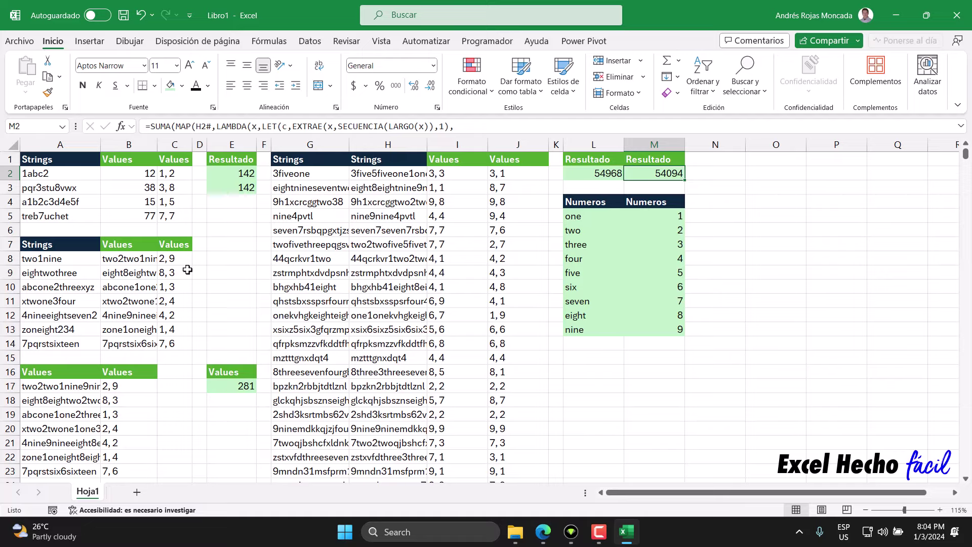
Look over the worksheet, check the Advent of Code page, and return to Excel.
scroll(329, 357, down, 2)
scroll(330, 358, down, 4)
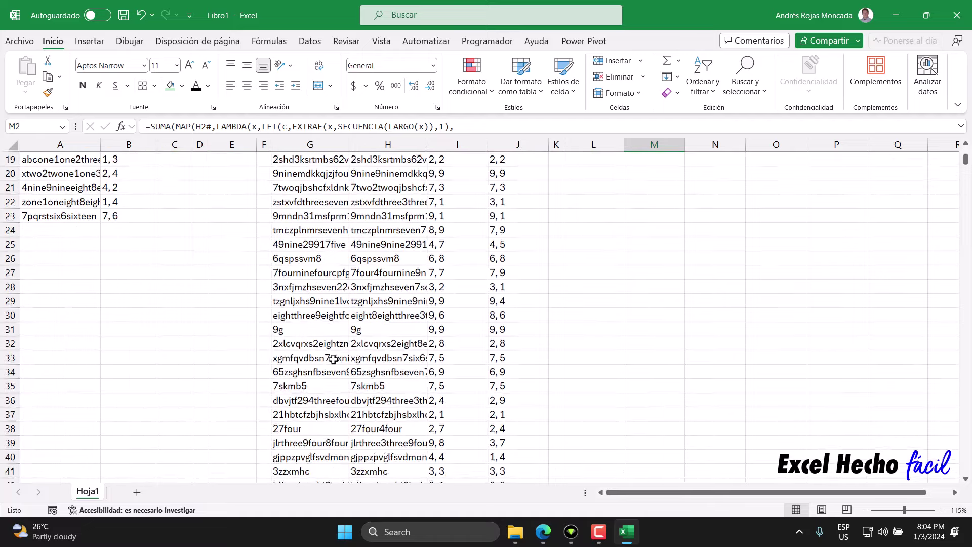
scroll(332, 359, down, 1)
scroll(333, 360, up, 1)
scroll(333, 360, up, 6)
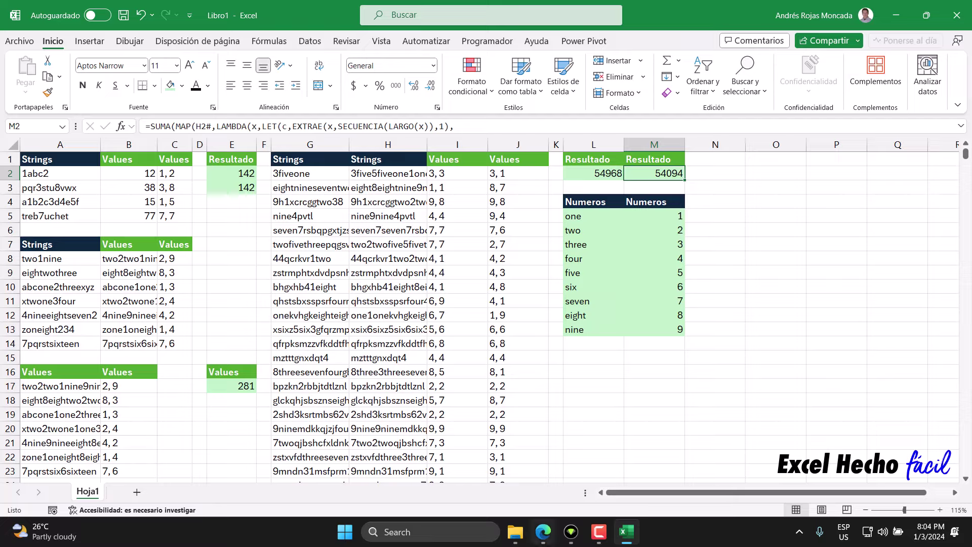
click(543, 532)
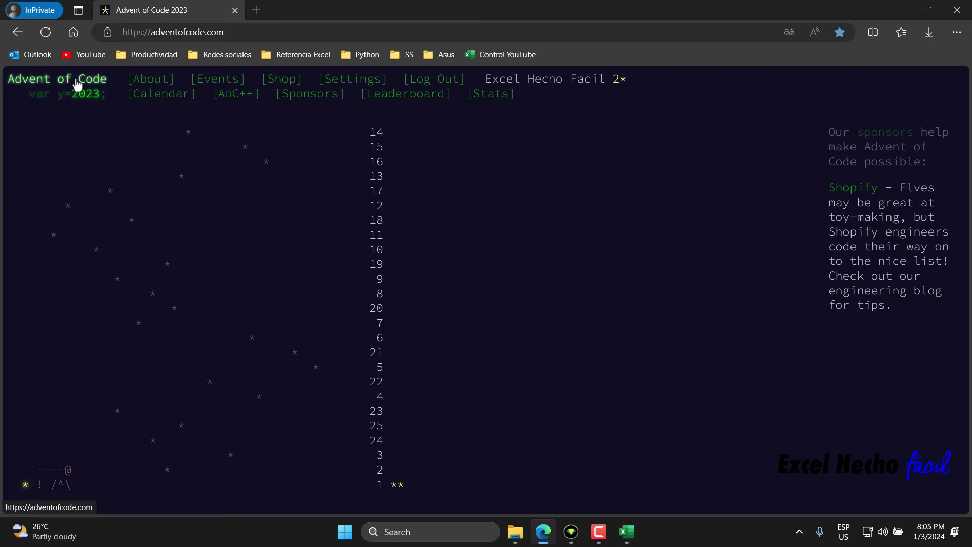
click(627, 532)
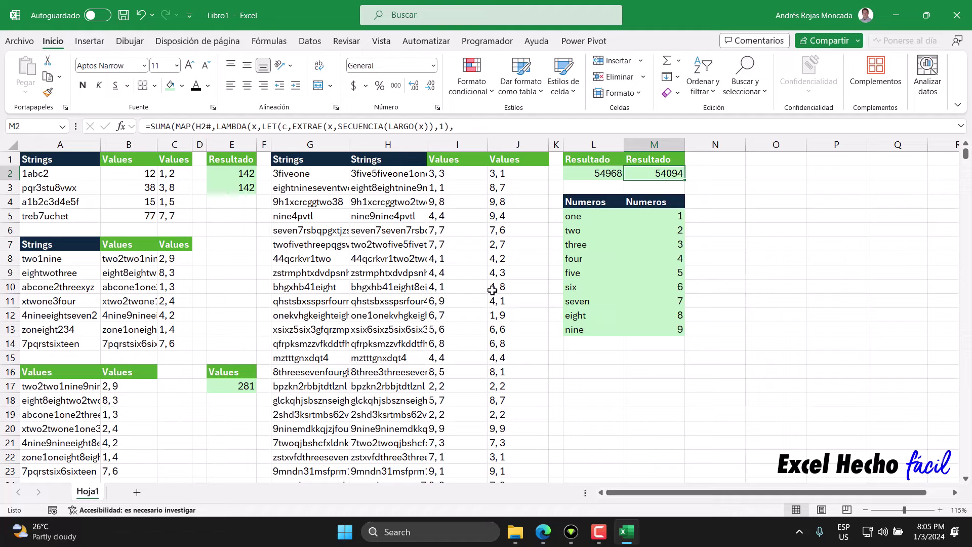
Save the workbook in Desktop > New folder as 'Libro Advent Of Code 2023 Day 1'.
click(622, 357)
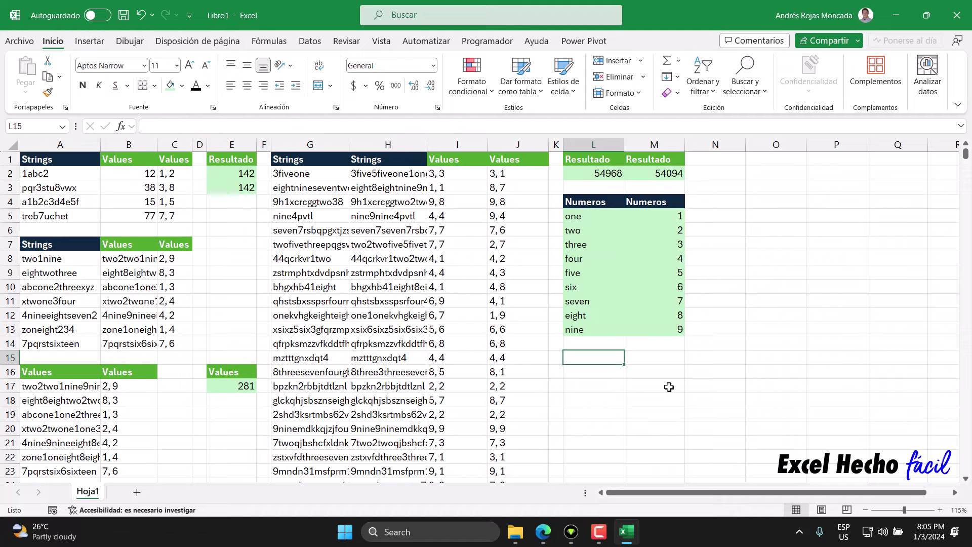
click(125, 16)
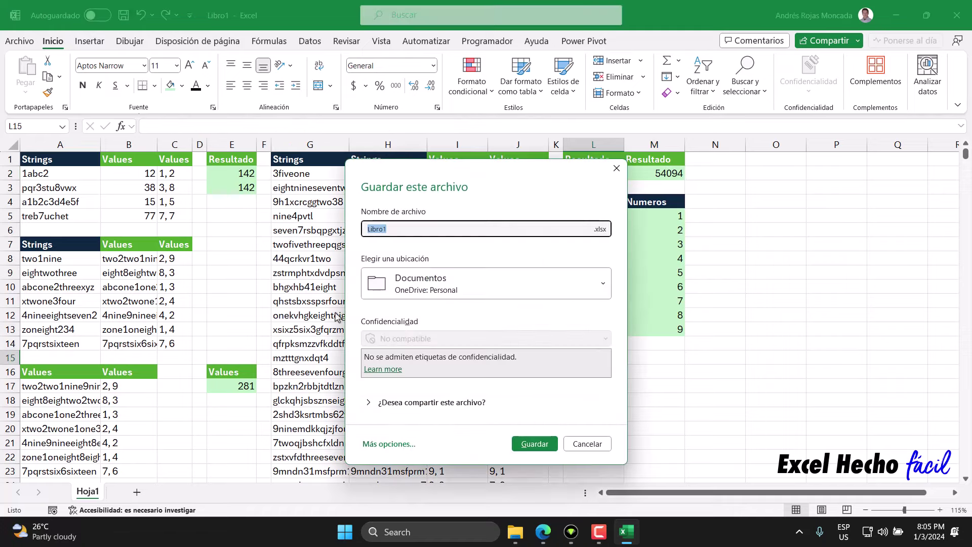
click(395, 448)
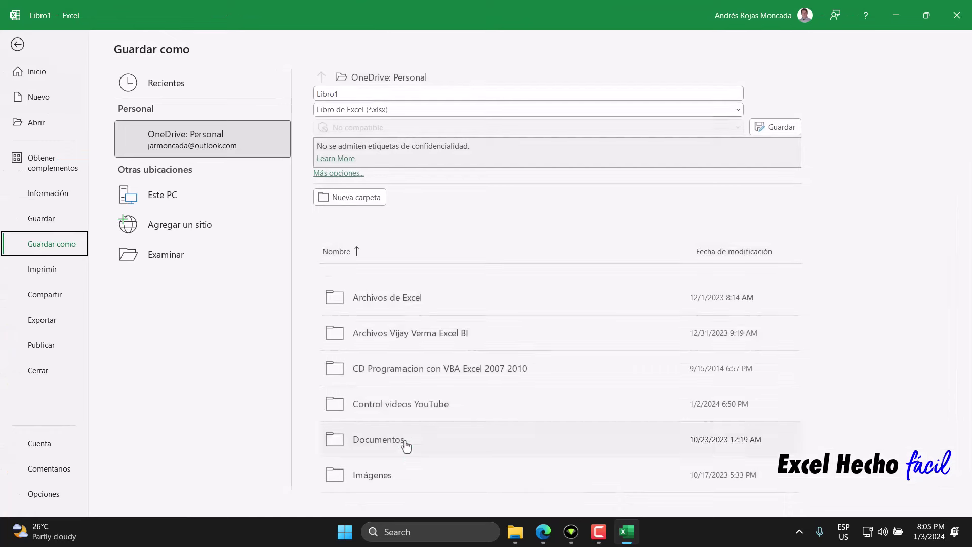
click(144, 253)
click(59, 88)
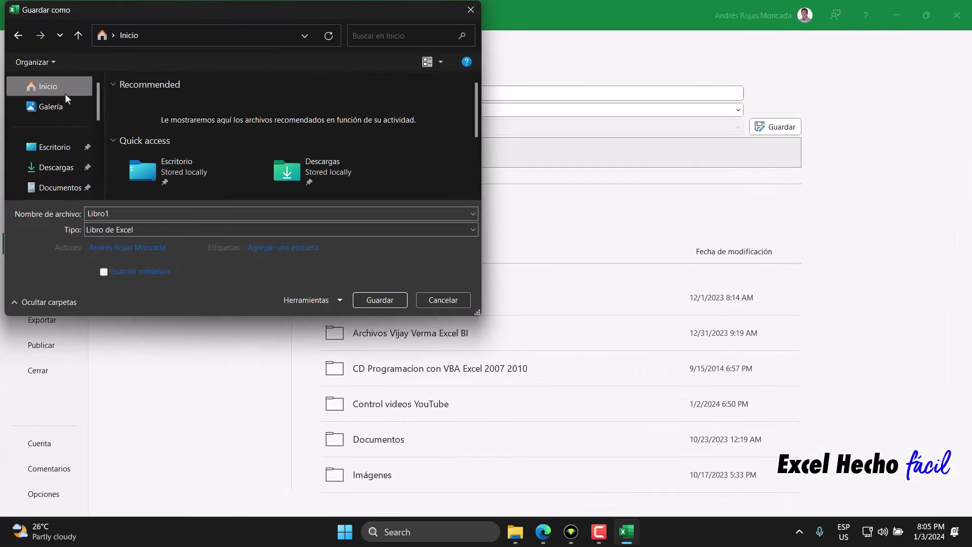
double_click(163, 167)
double_click(157, 122)
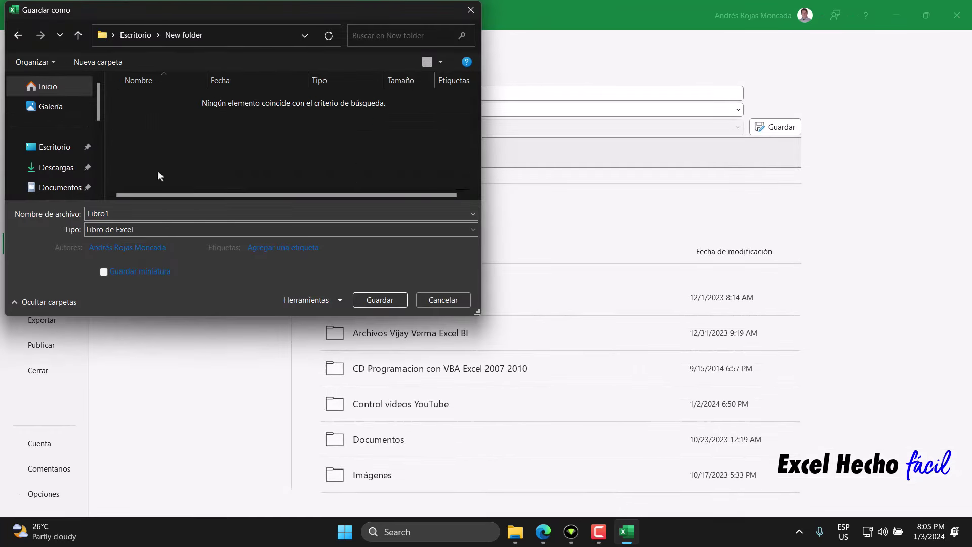
click(152, 213)
click(152, 214)
key(BackSpace)
text(Advent Of Code 2023 Day)
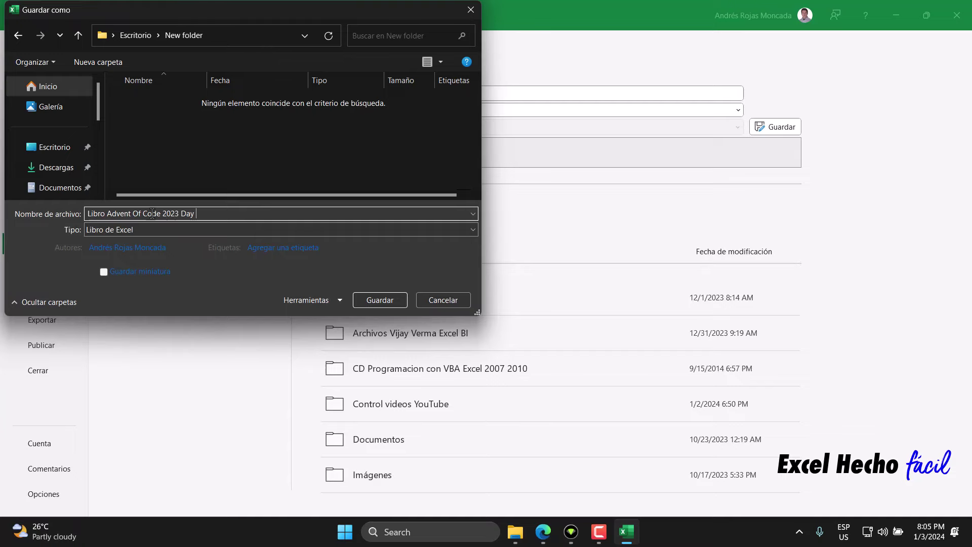
click(380, 302)
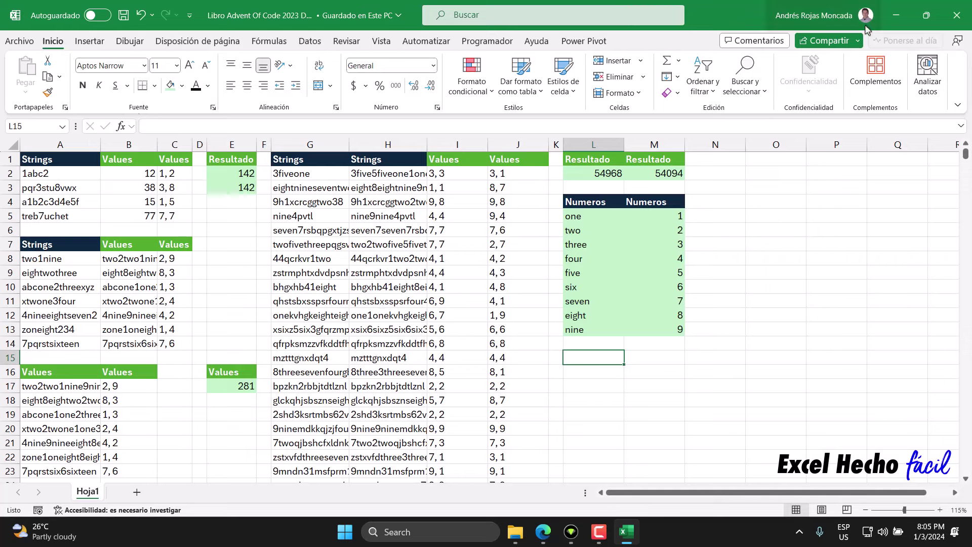